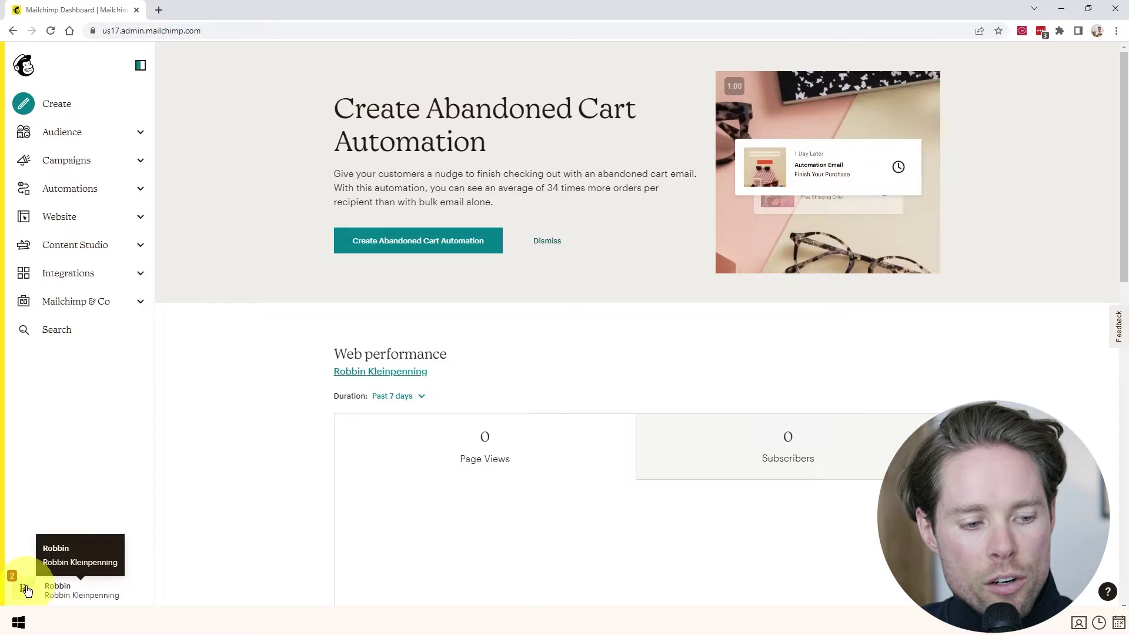
Open the account's Details settings and examine the Default Email Builder choices, Classic Builder and New Builder, and the email preferences below them.
{"action": "left_click", "coordinate": [25, 590]}
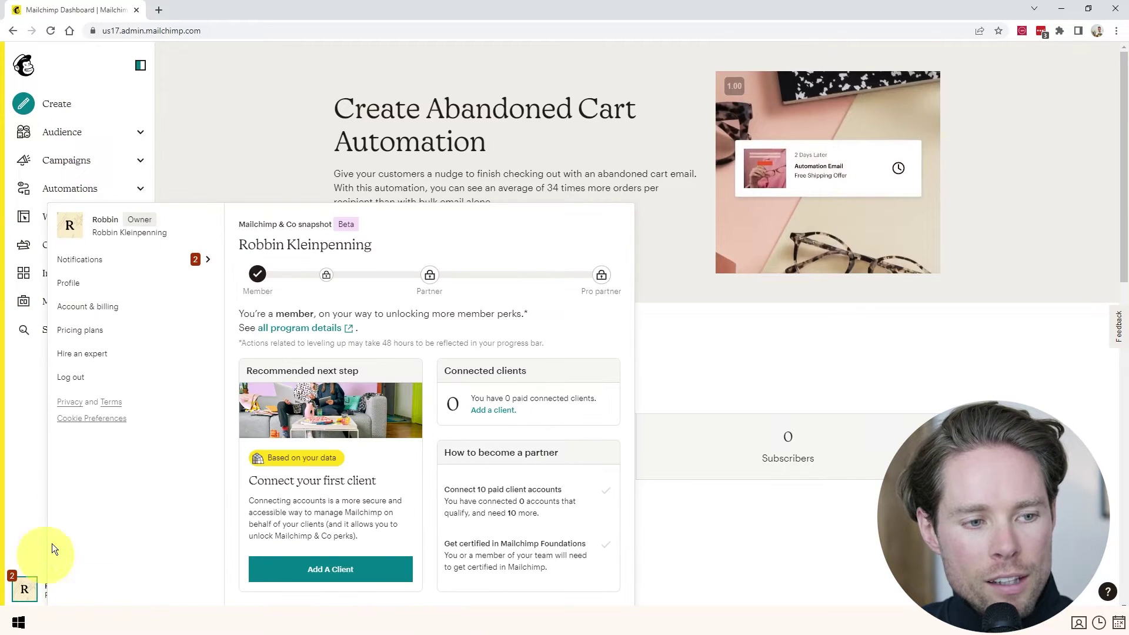
{"action": "left_click", "coordinate": [89, 286]}
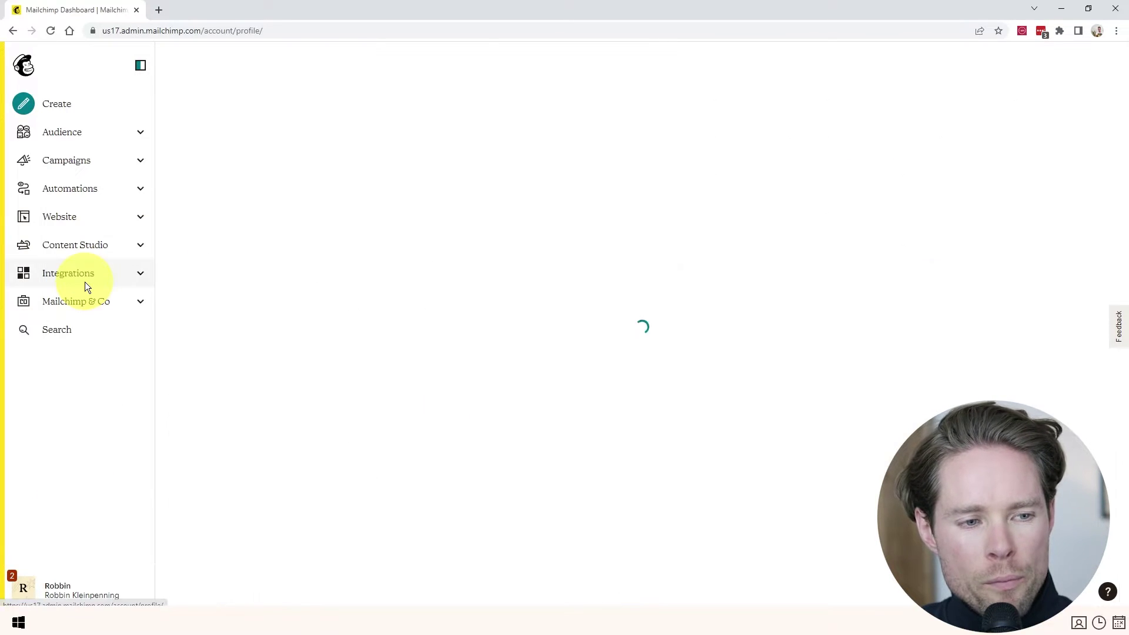
{"action": "left_click", "coordinate": [365, 147]}
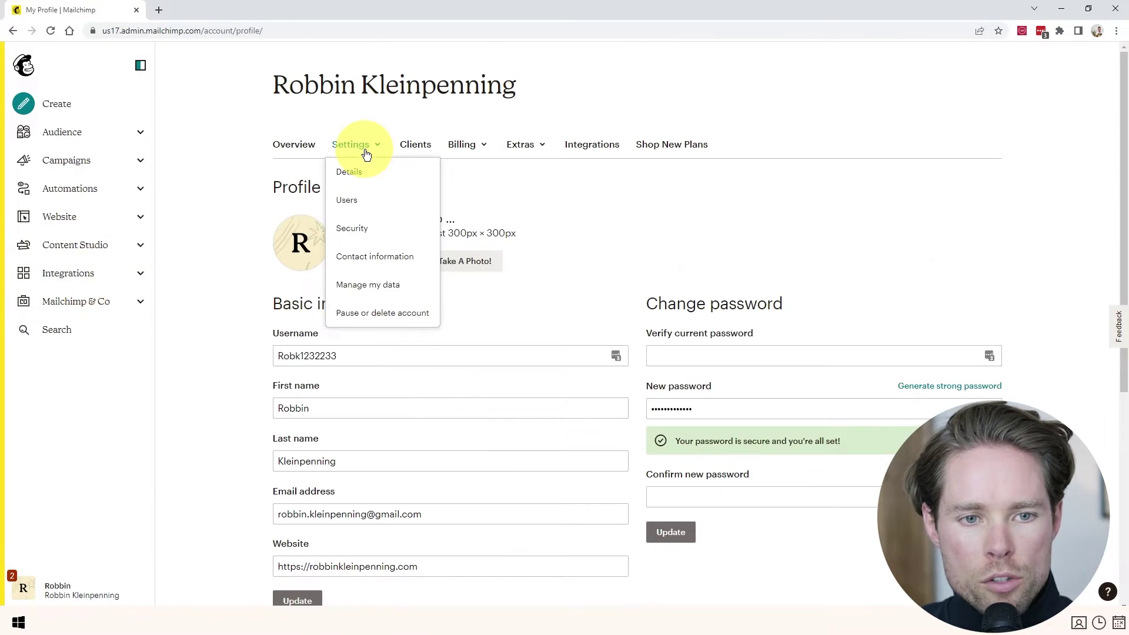
{"action": "left_click", "coordinate": [360, 182]}
{"action": "scroll", "coordinate": [316, 259], "scroll_direction": "down", "scroll_amount": 10}
{"action": "scroll", "coordinate": [317, 259], "scroll_direction": "down", "scroll_amount": 13}
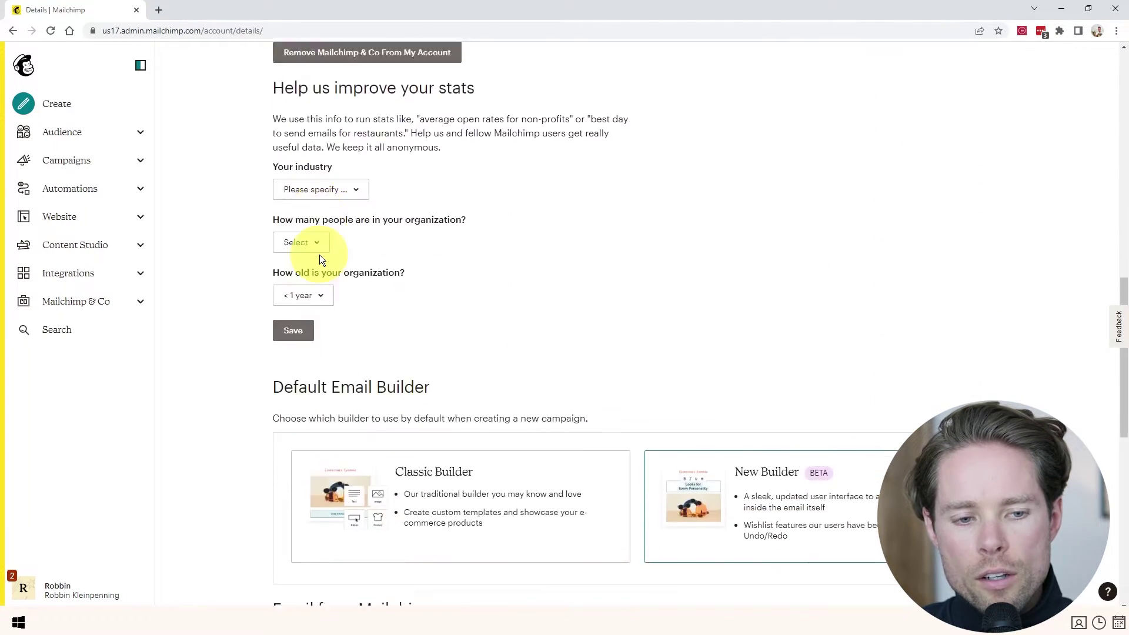
{"action": "left_click_drag", "start_coordinate": [270, 141], "coordinate": [459, 141]}
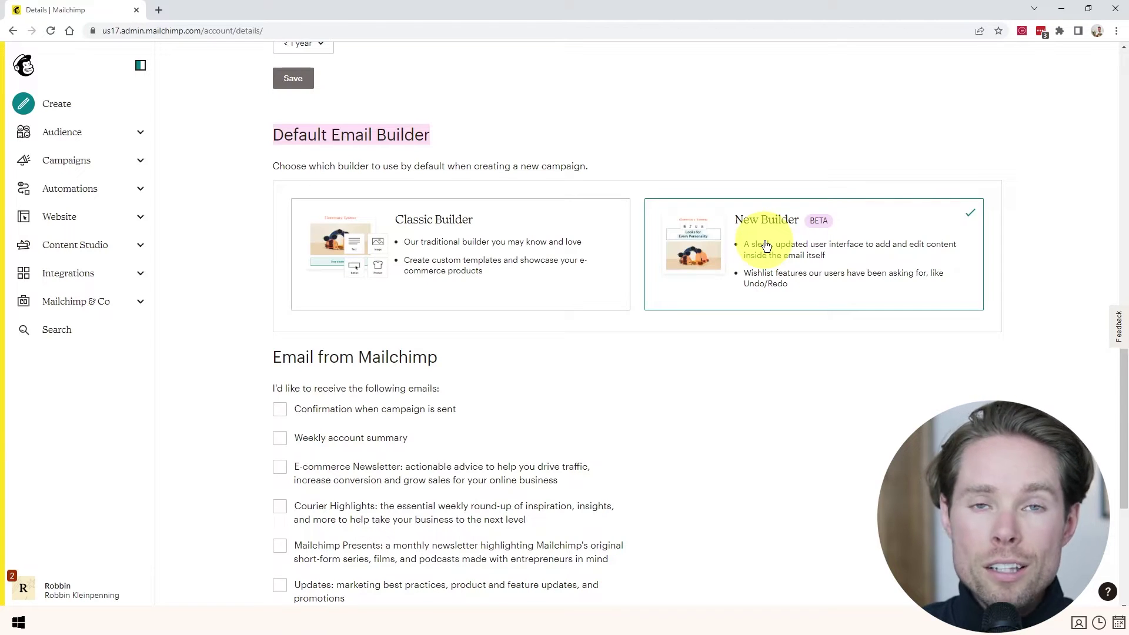
{"action": "left_click", "coordinate": [627, 268]}
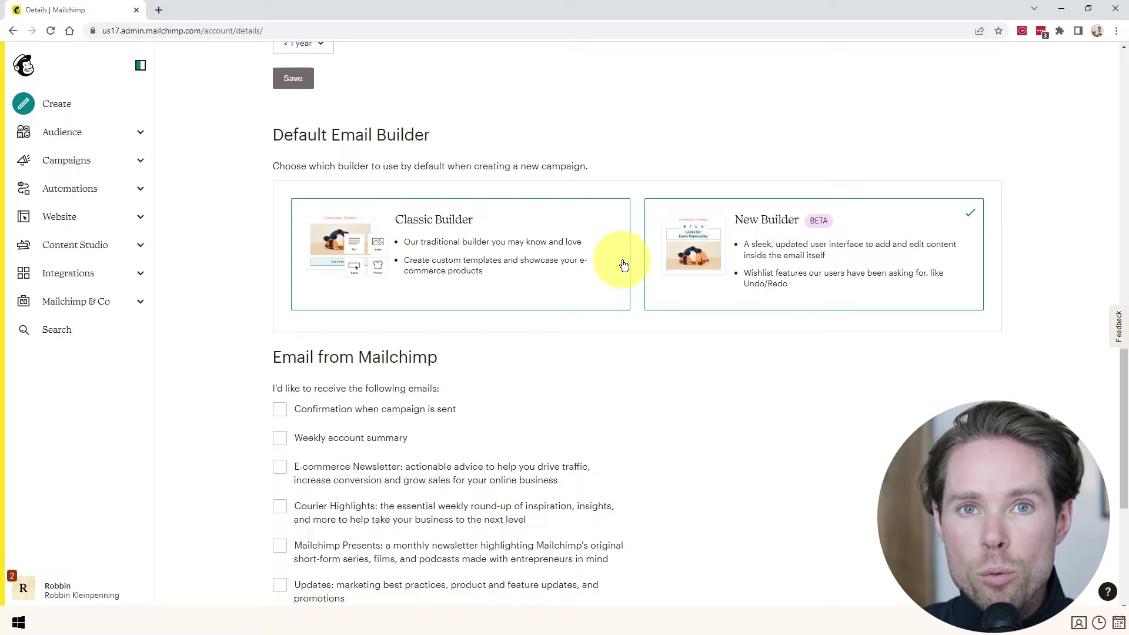
{"action": "scroll", "coordinate": [643, 335], "scroll_direction": "down", "scroll_amount": 6}
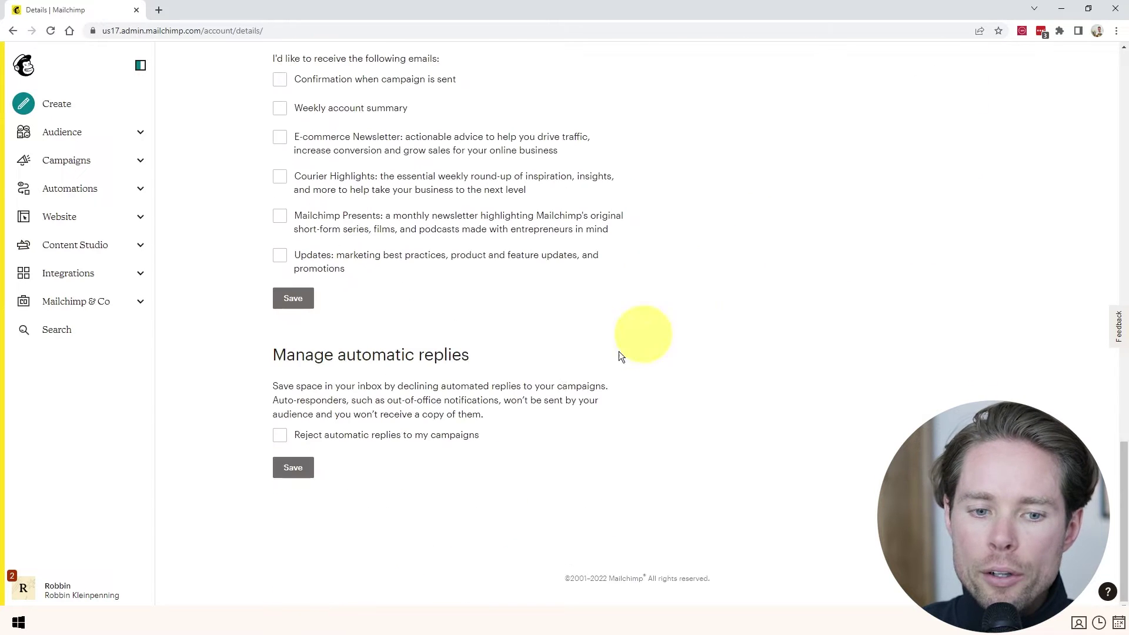
{"action": "left_click", "coordinate": [292, 467]}
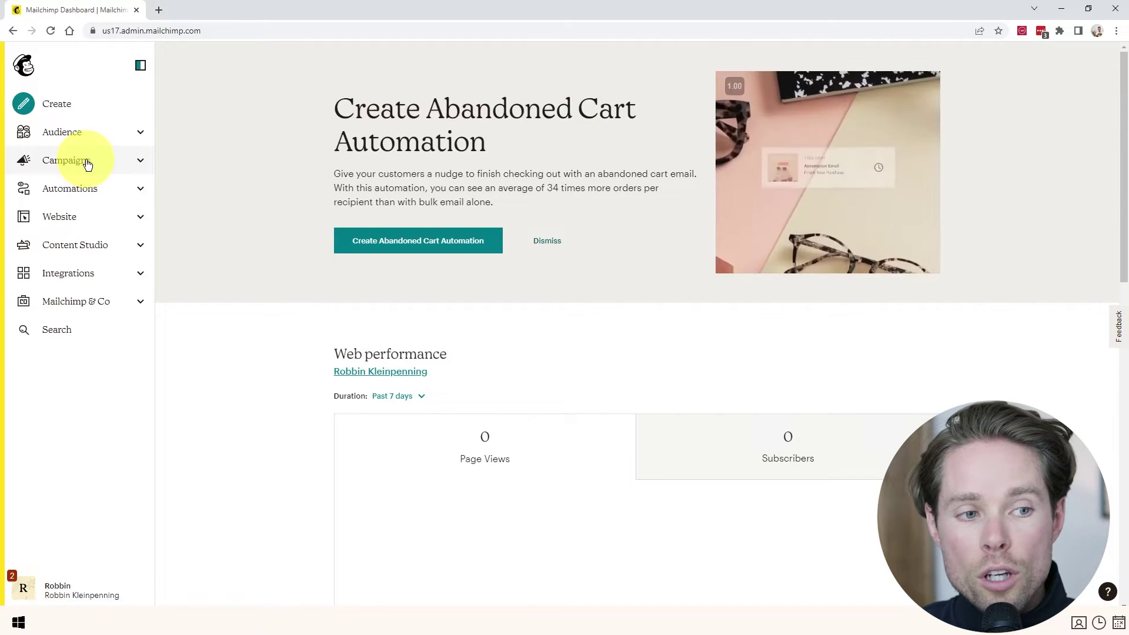
Go to the email templates of the campaigns area and start creating a new template.
{"action": "left_click", "coordinate": [83, 165]}
{"action": "left_click", "coordinate": [81, 204]}
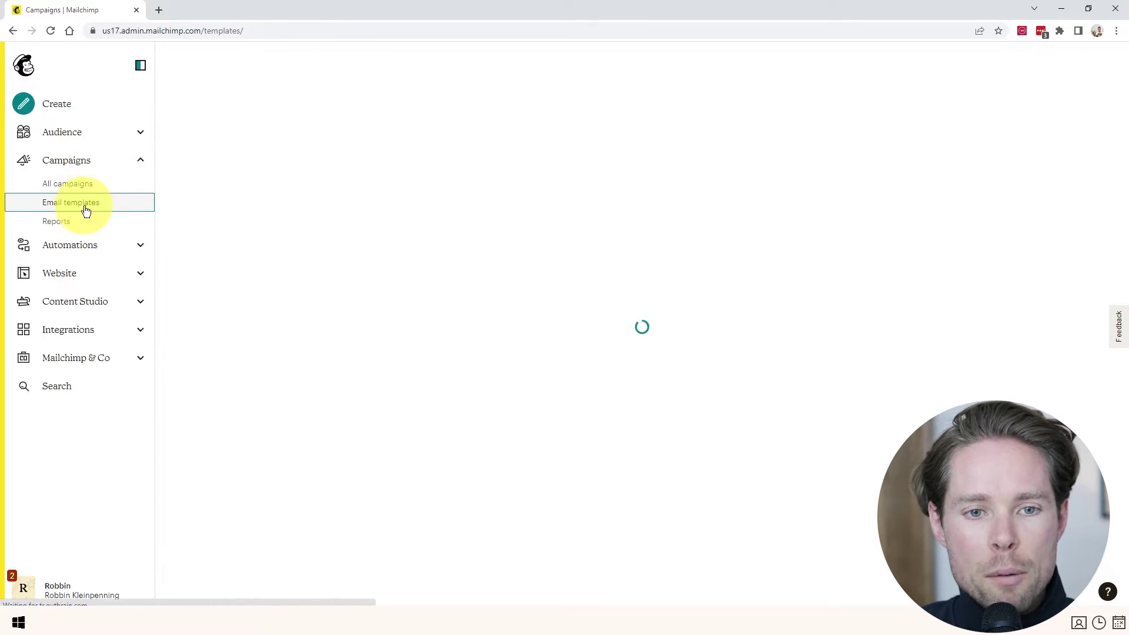
{"action": "left_click", "coordinate": [988, 86]}
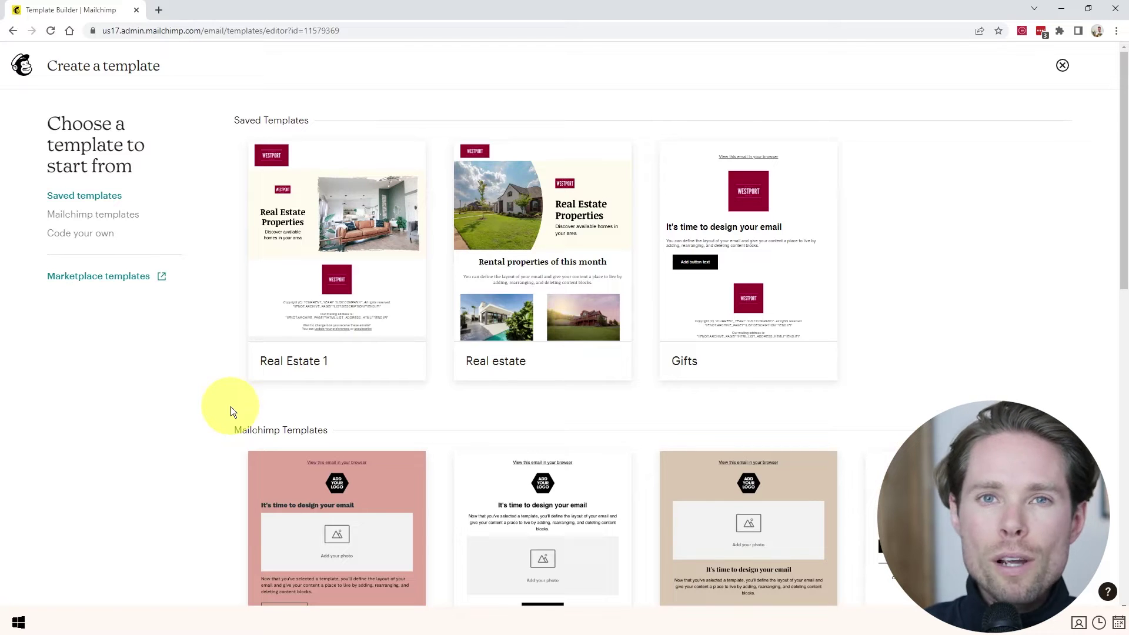
Base the new template on the Mailchimp Simple Text design and save it under the name Real Estate 2.
{"action": "scroll", "coordinate": [902, 372], "scroll_direction": "down", "scroll_amount": 6}
{"action": "scroll", "coordinate": [912, 373], "scroll_direction": "up", "scroll_amount": 2}
{"action": "mouse_move", "coordinate": [953, 333]}
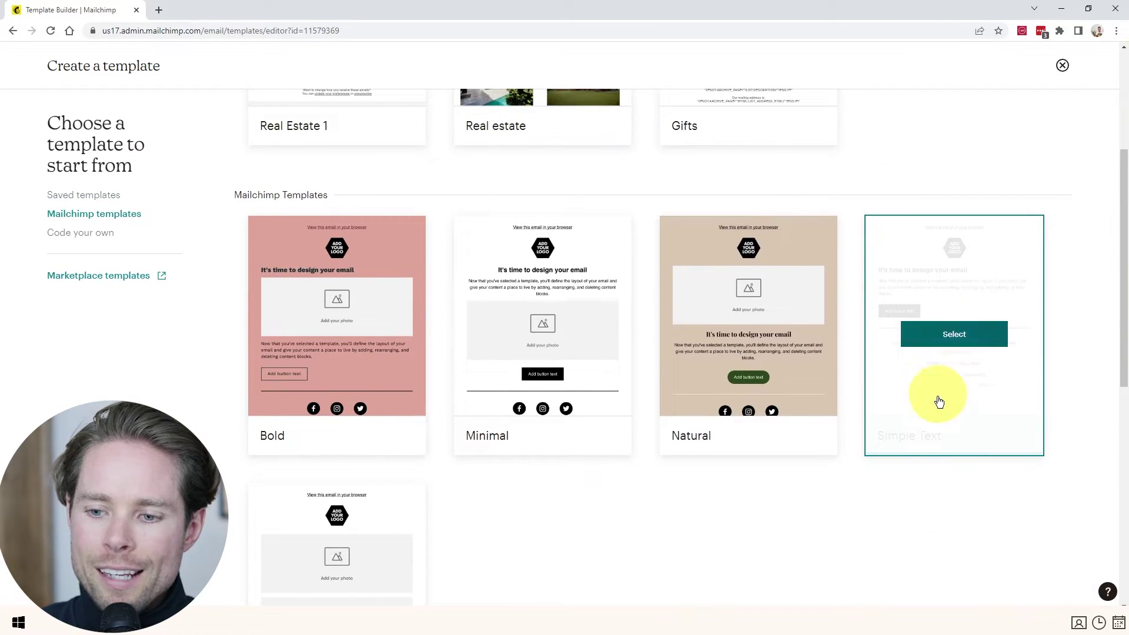
{"action": "left_click", "coordinate": [941, 336]}
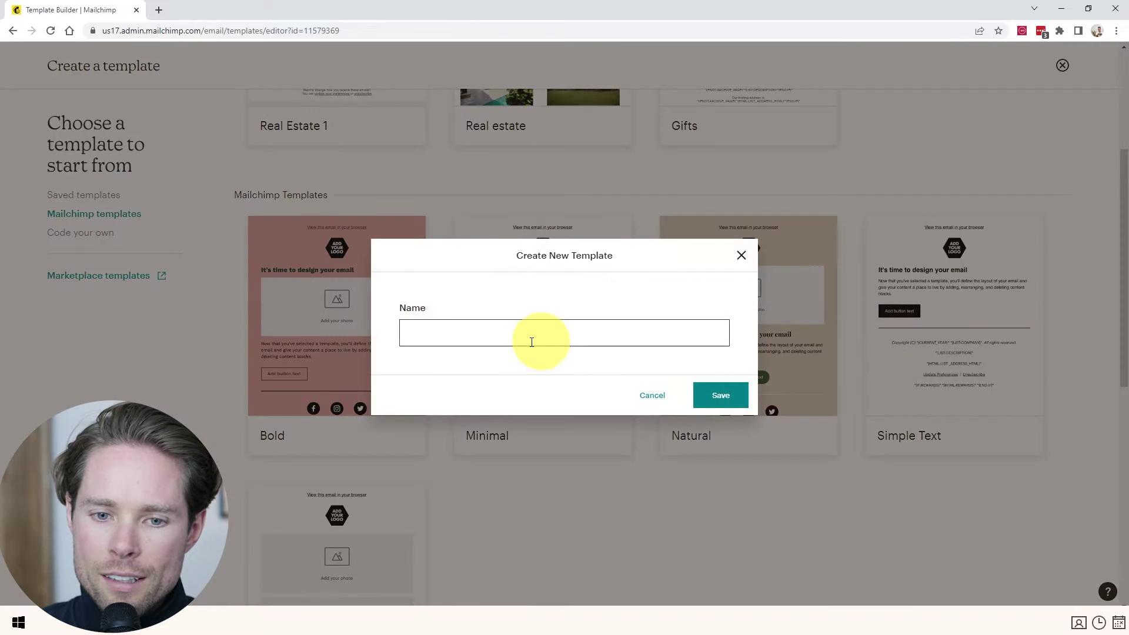
{"action": "left_click", "coordinate": [570, 342]}
{"action": "type", "text": "Real Estate 2"}
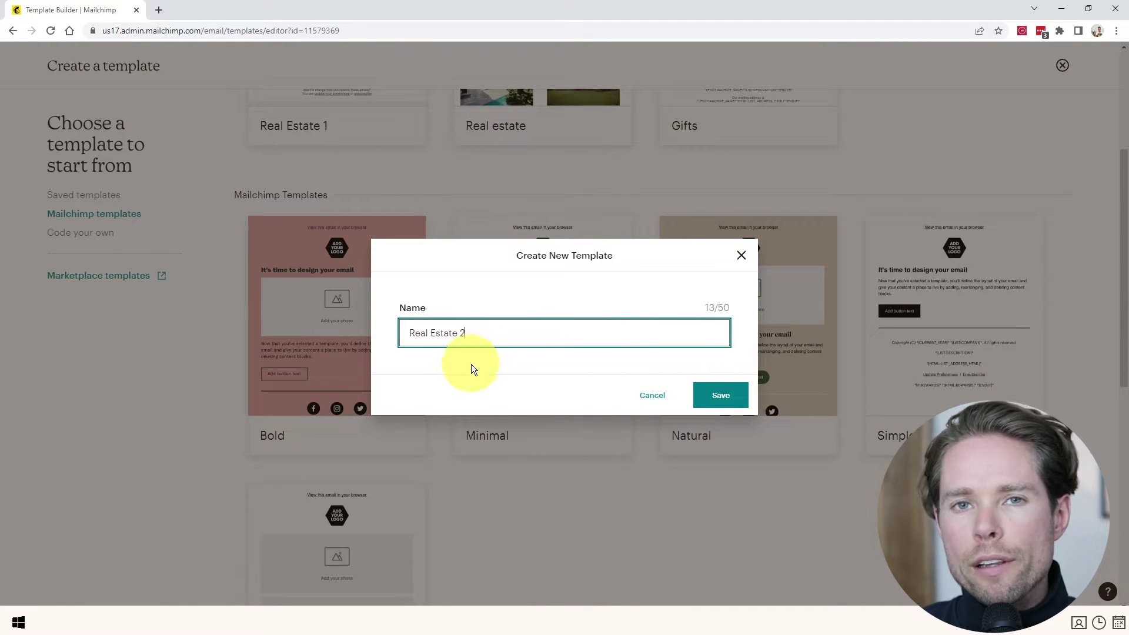
{"action": "left_click", "coordinate": [721, 396]}
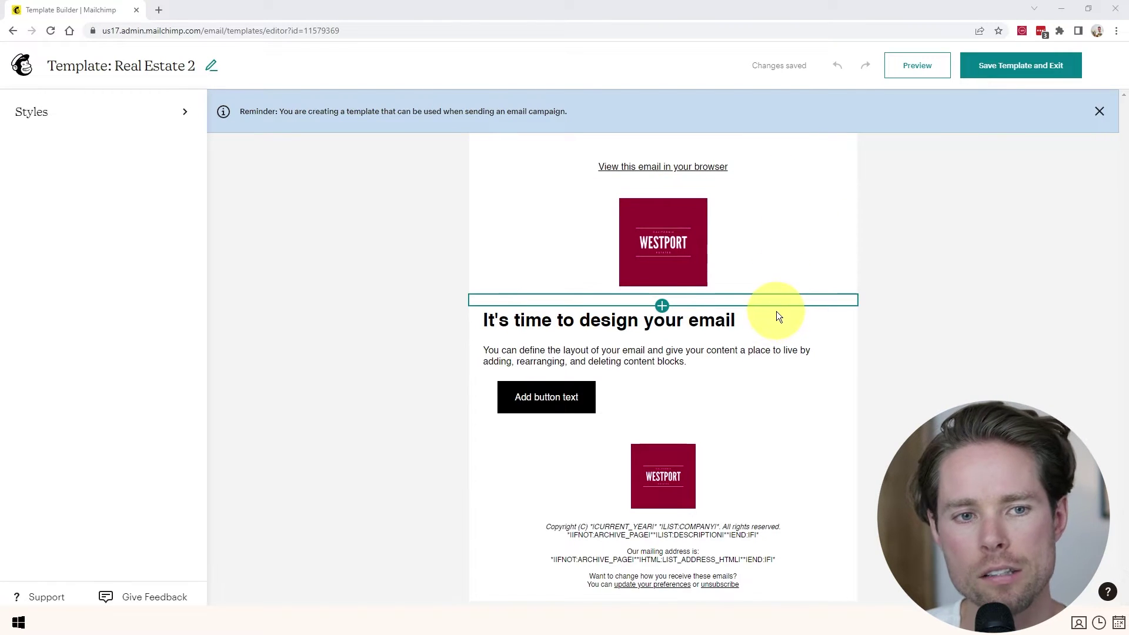
Delete the browser link, logo, heading, text and button blocks above the footer, and dismiss the template reminder banner.
{"action": "left_click", "coordinate": [747, 160]}
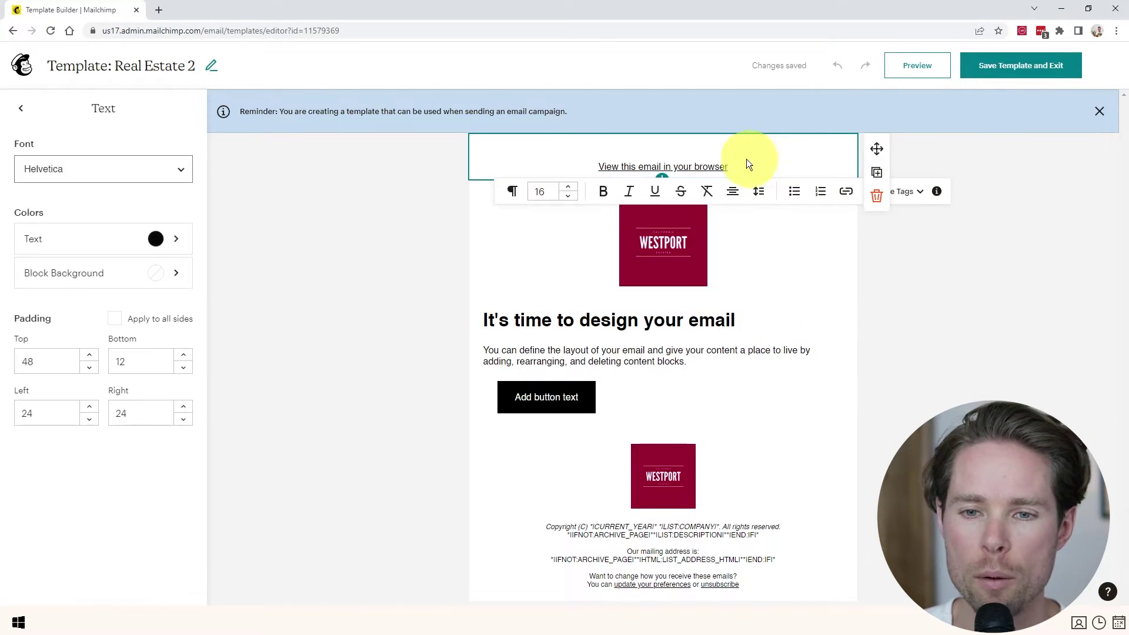
{"action": "left_click", "coordinate": [877, 197]}
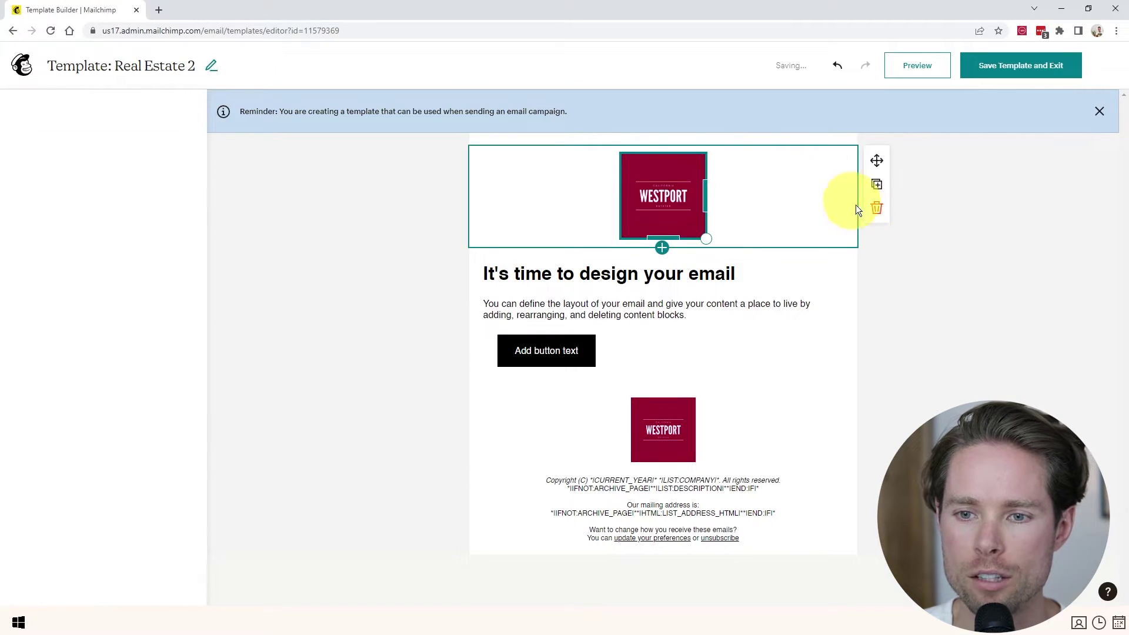
{"action": "left_click", "coordinate": [876, 208]}
{"action": "left_click", "coordinate": [814, 184]}
{"action": "left_click", "coordinate": [877, 207]}
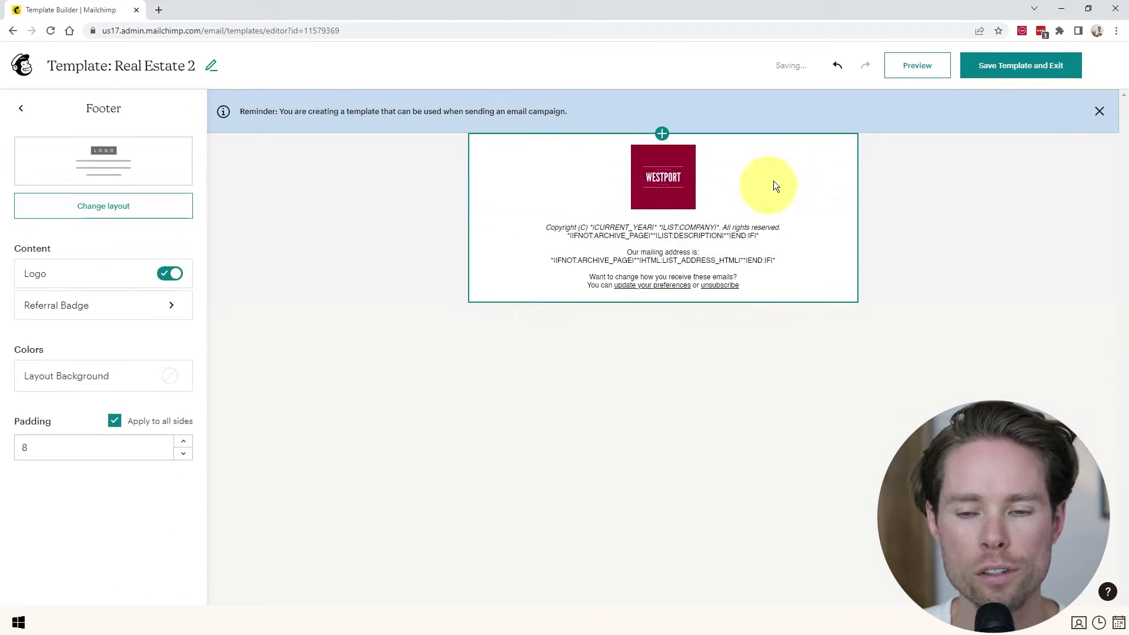
{"action": "left_click", "coordinate": [1100, 113]}
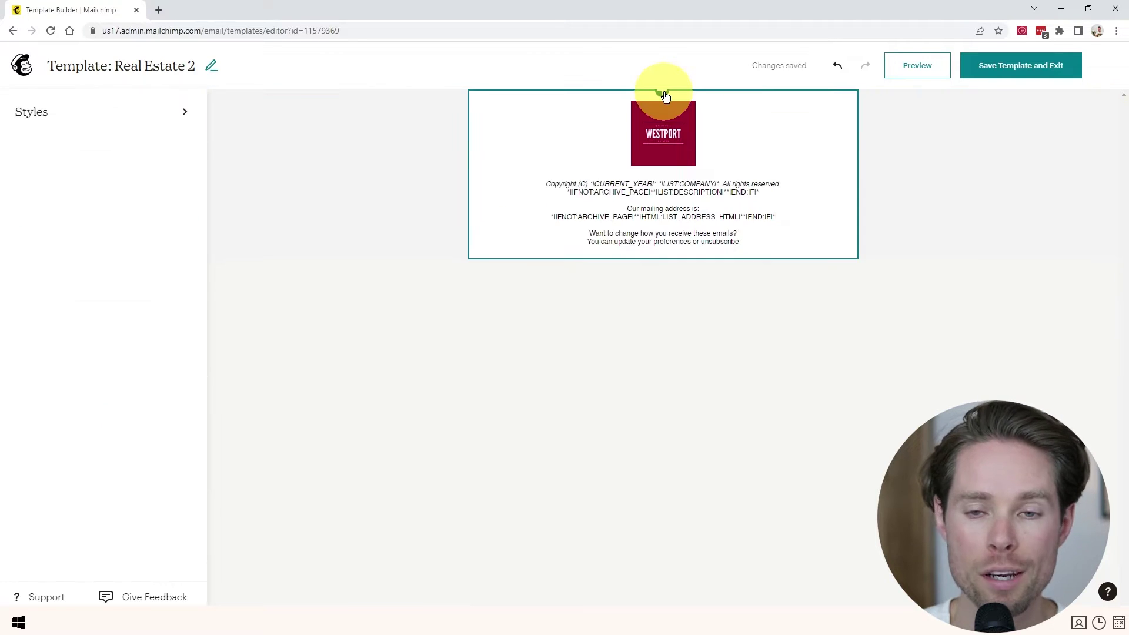
Add a Logo block above the footer, align it left and shrink the logo to a small header size.
{"action": "left_click", "coordinate": [664, 94]}
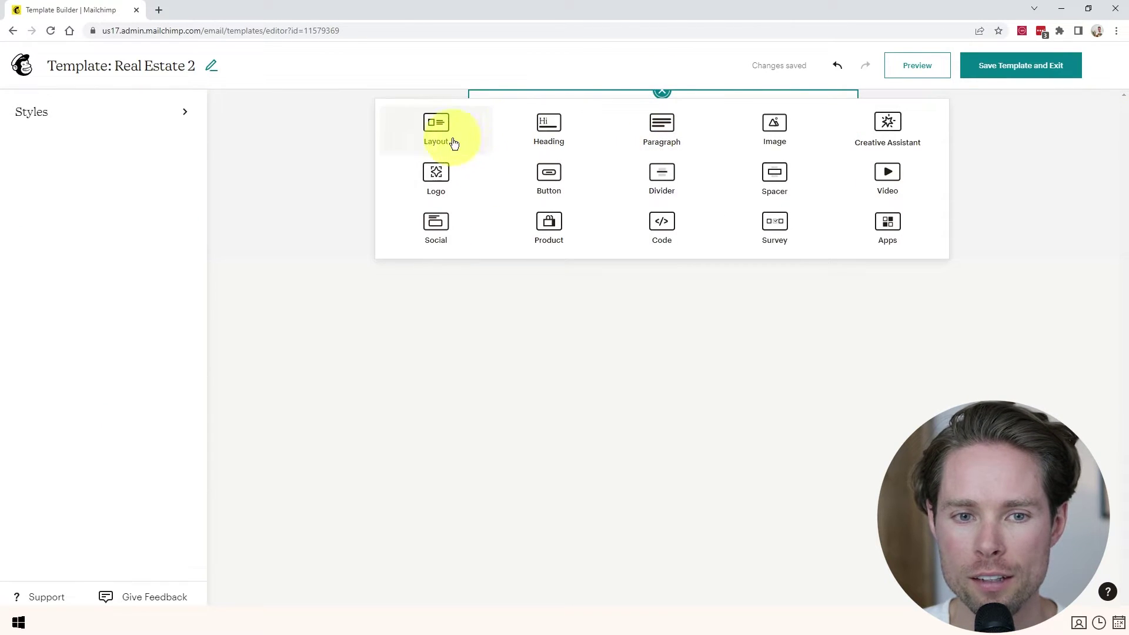
{"action": "left_click", "coordinate": [440, 184]}
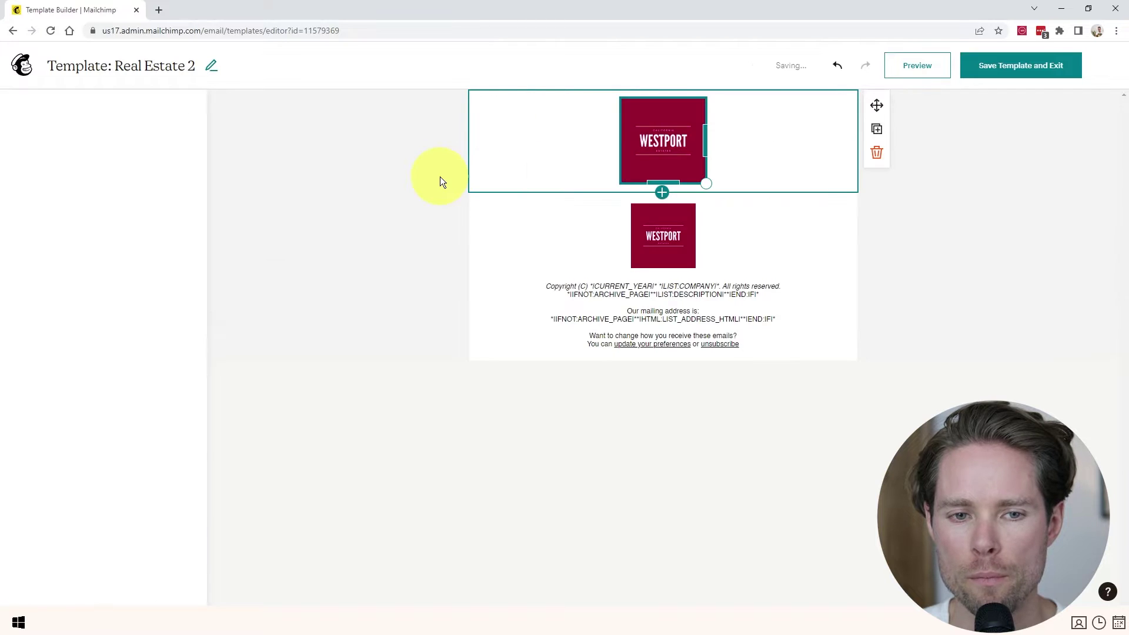
{"action": "left_click", "coordinate": [669, 188]}
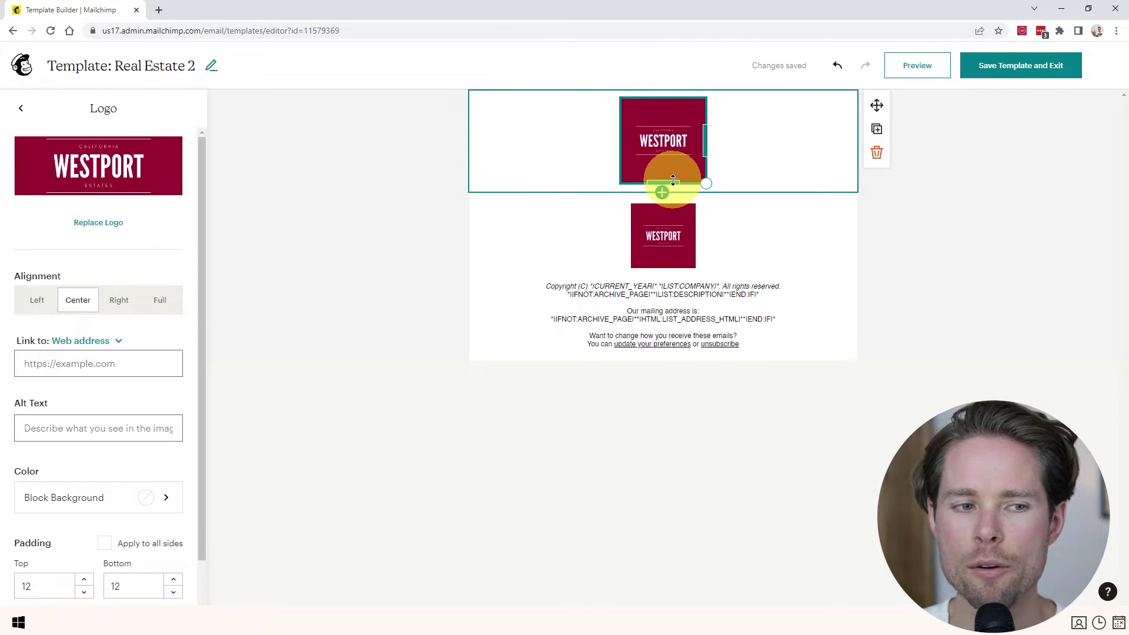
{"action": "left_click", "coordinate": [36, 300]}
{"action": "left_click_drag", "start_coordinate": [546, 172], "coordinate": [560, 126]}
Add a Creative Assistant block between the logo and the footer, and open the Creative Assistant's brand kit.
{"action": "left_click", "coordinate": [662, 139]}
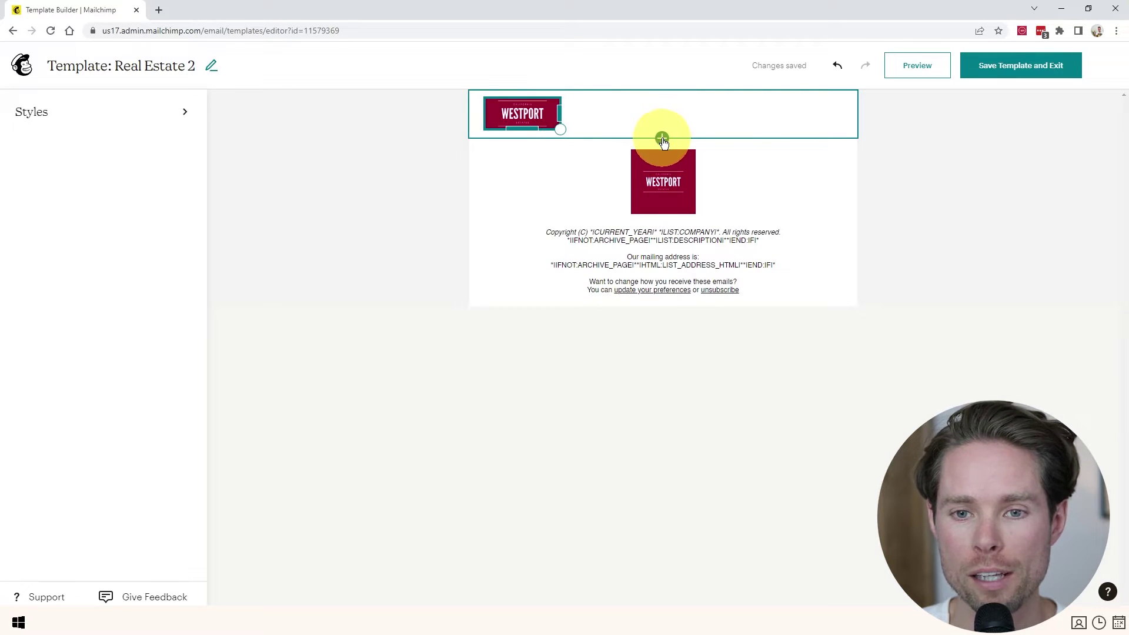
{"action": "left_click", "coordinate": [885, 170]}
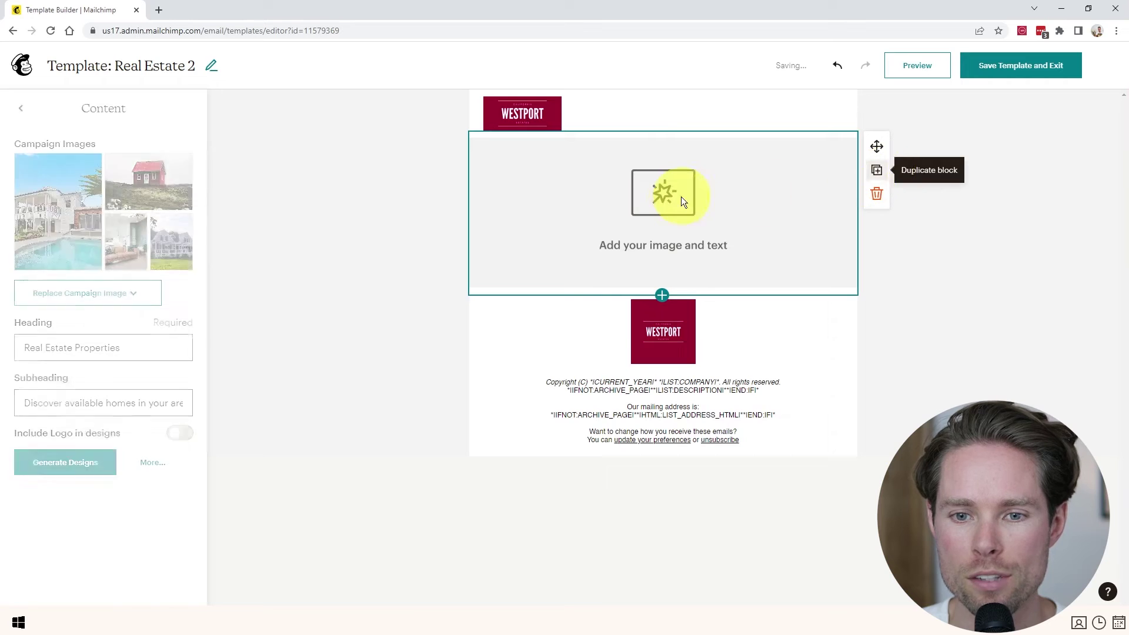
{"action": "left_click", "coordinate": [153, 465]}
{"action": "left_click", "coordinate": [206, 113]}
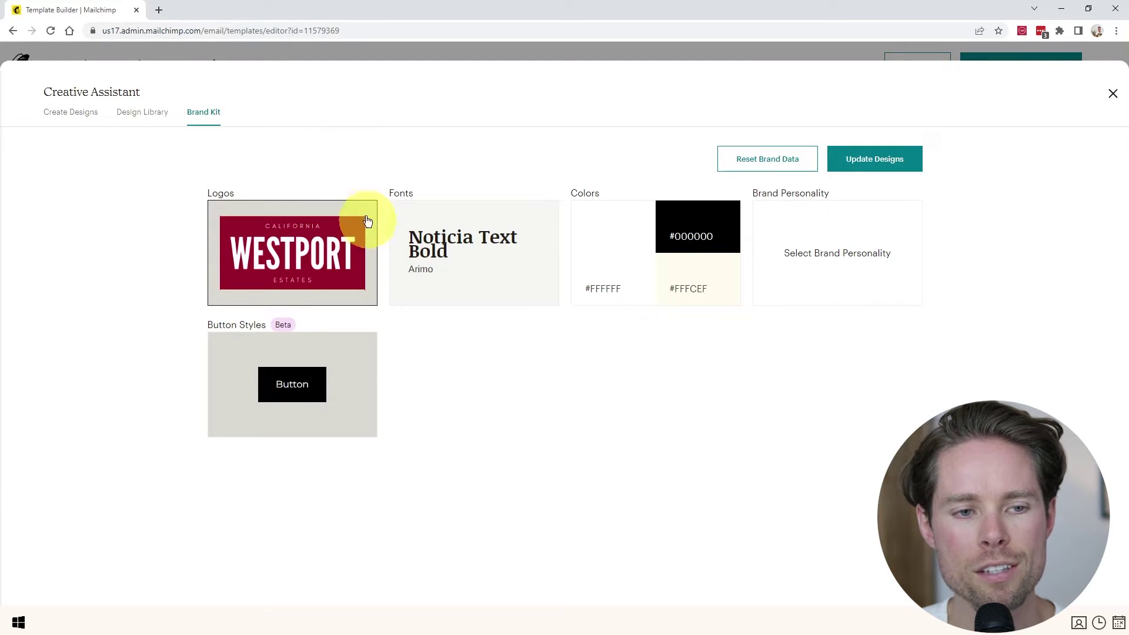
Examine the brand kit's logo options and its heading and body fonts, and save the font settings.
{"action": "left_click", "coordinate": [371, 260]}
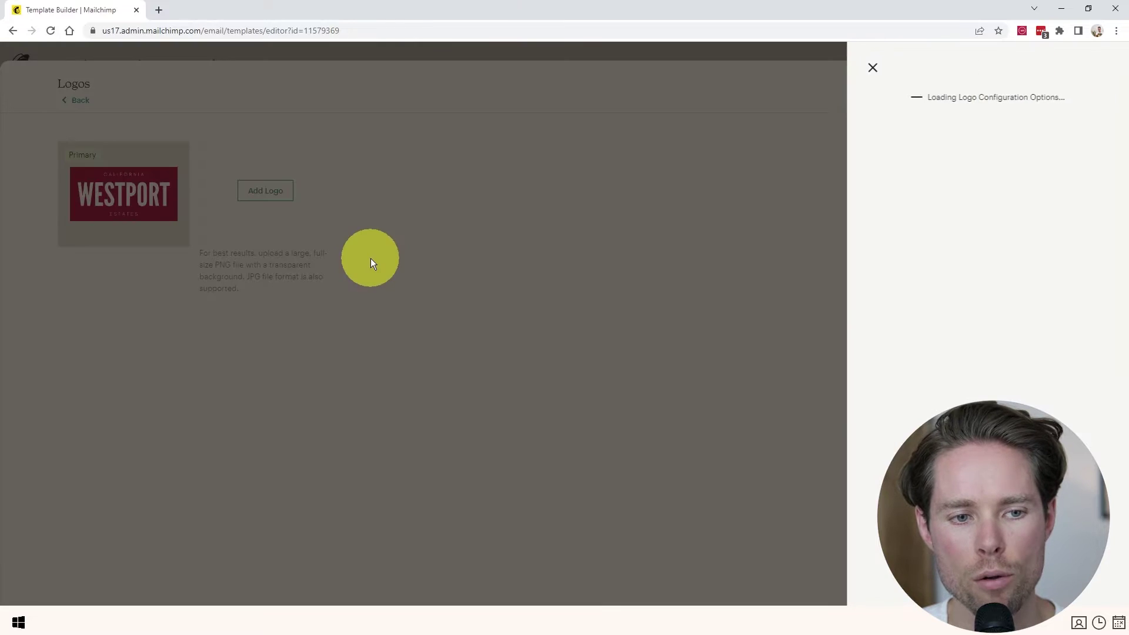
{"action": "left_click", "coordinate": [872, 67]}
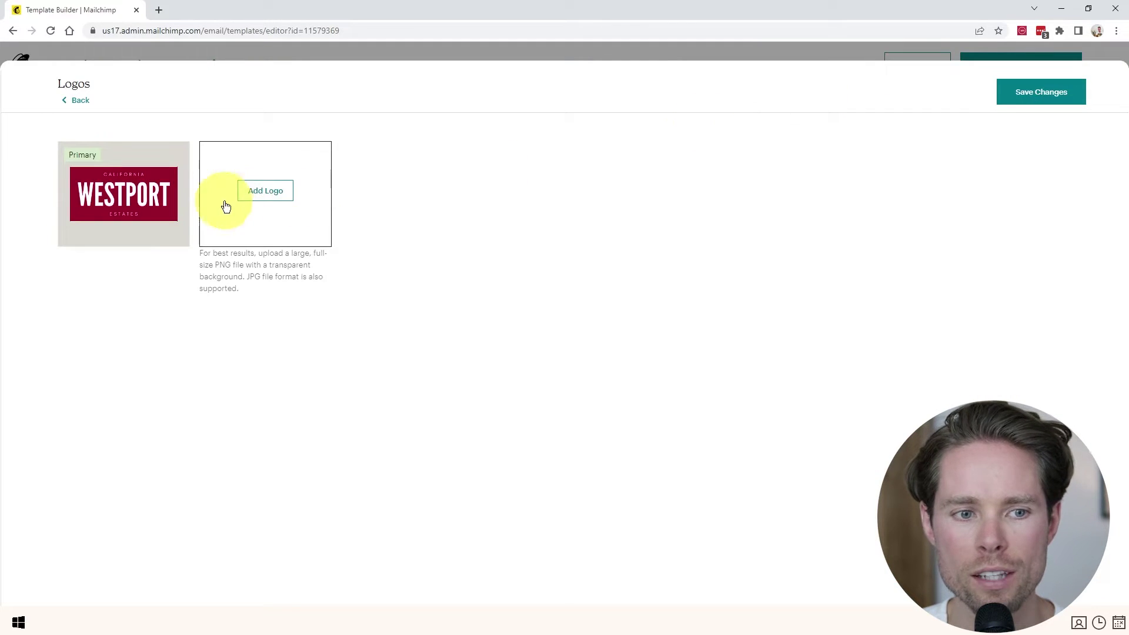
{"action": "left_click", "coordinate": [82, 103]}
{"action": "left_click", "coordinate": [536, 256]}
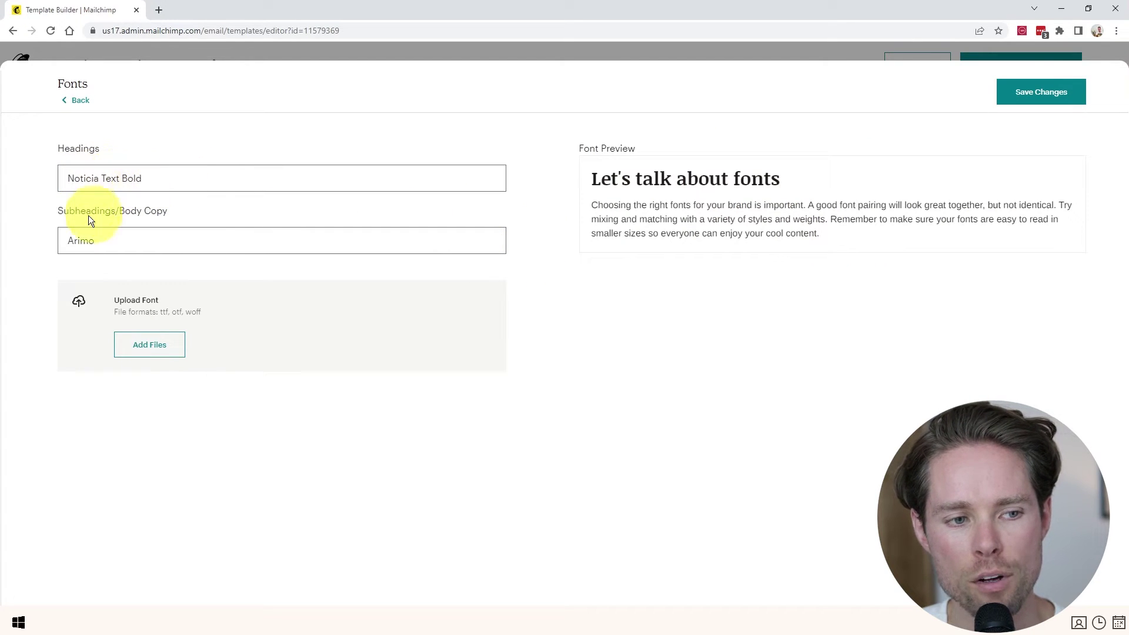
{"action": "left_click", "coordinate": [1033, 92]}
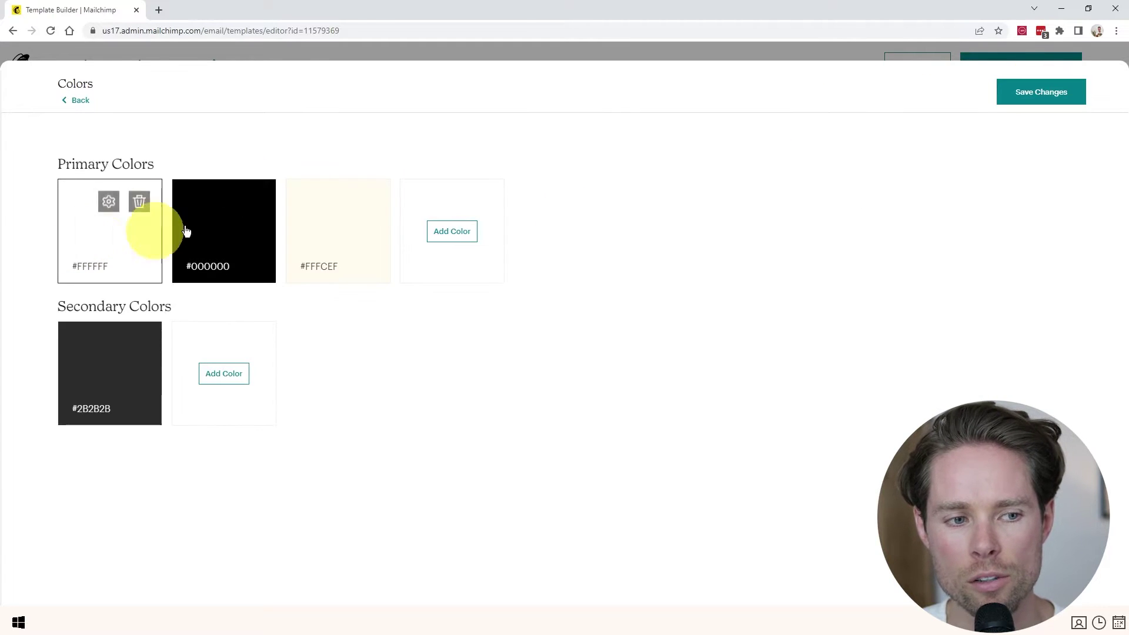
Inspect the color picker of the white primary brand color and save the color settings.
{"action": "left_click", "coordinate": [146, 244]}
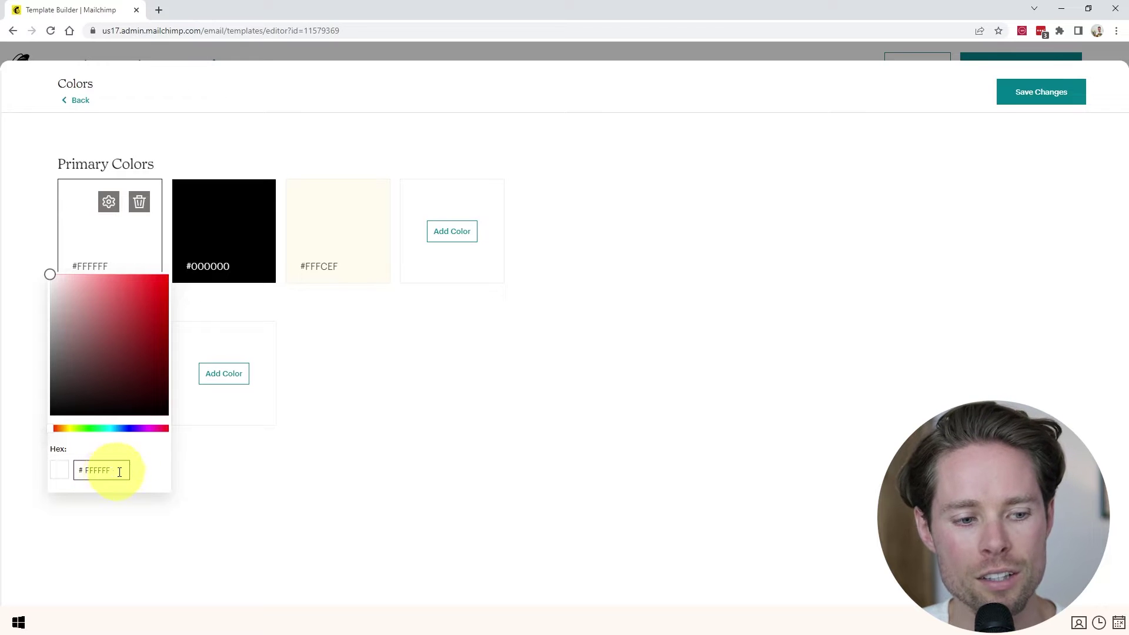
{"action": "left_click_drag", "start_coordinate": [50, 274], "coordinate": [102, 334]}
{"action": "left_click", "coordinate": [1045, 91]}
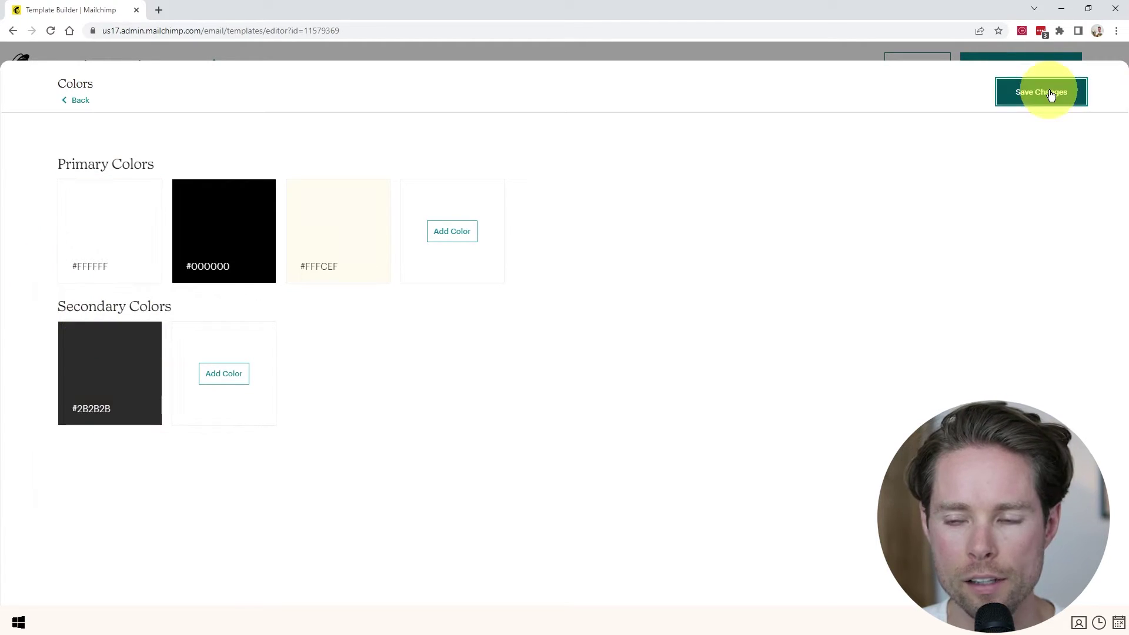
Start updating the designs from the brand kit and skip the campaign objective question.
{"action": "left_click", "coordinate": [887, 159]}
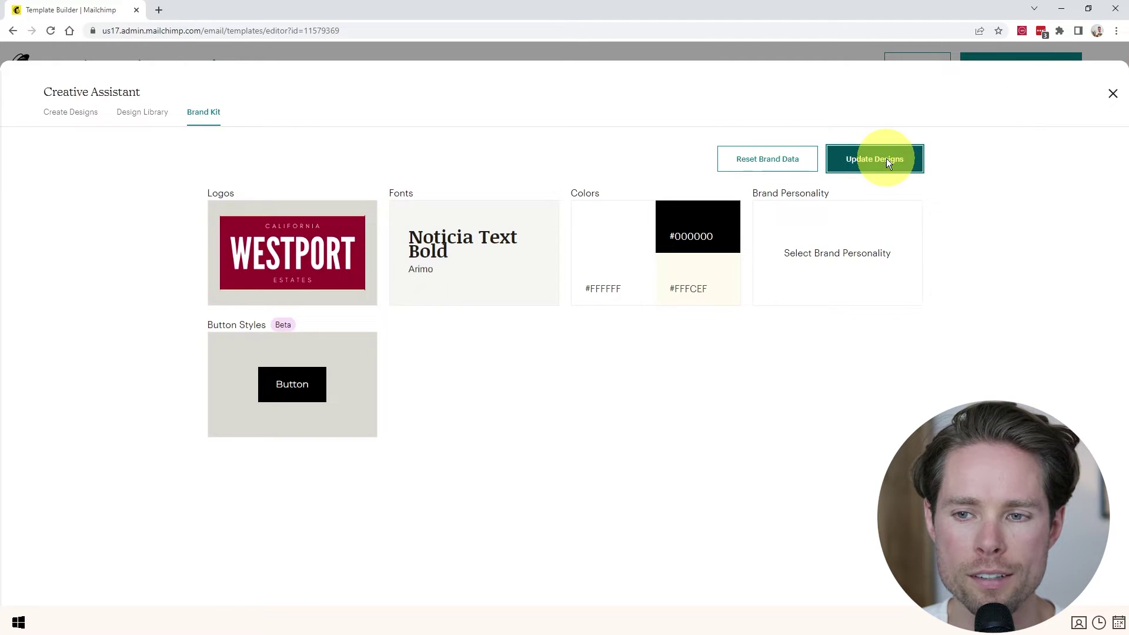
{"action": "left_click", "coordinate": [305, 500]}
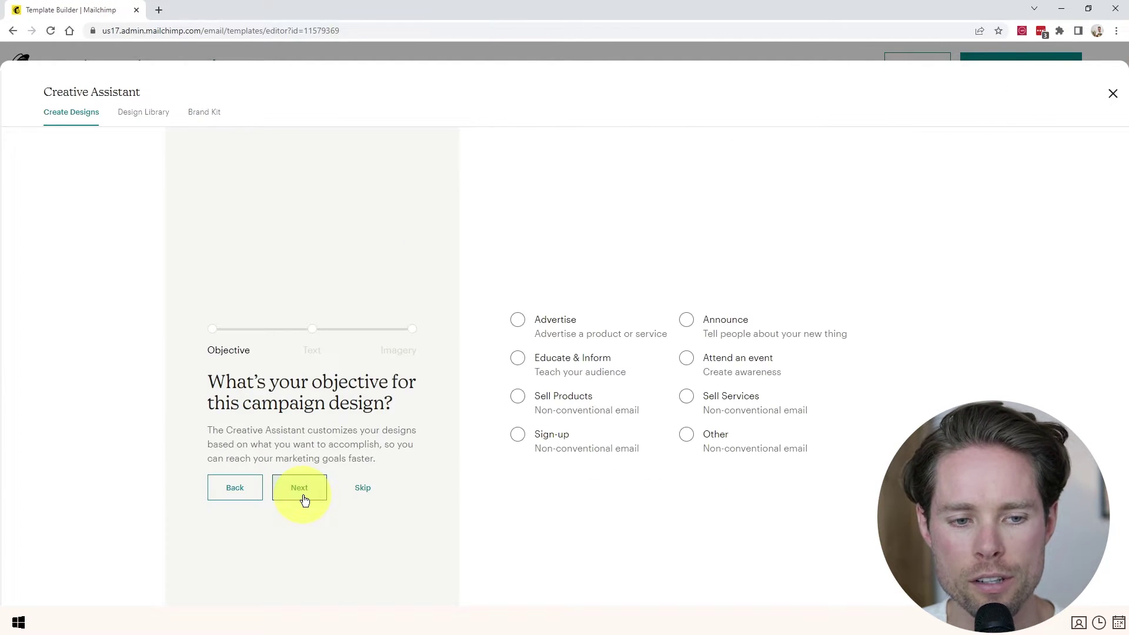
{"action": "left_click", "coordinate": [363, 487]}
Review the design's heading, subheading and button text fields, and skip ahead to the imagery selection.
{"action": "triple_click", "coordinate": [696, 302]}
{"action": "left_click", "coordinate": [703, 309]}
{"action": "triple_click", "coordinate": [704, 308]}
{"action": "triple_click", "coordinate": [771, 383]}
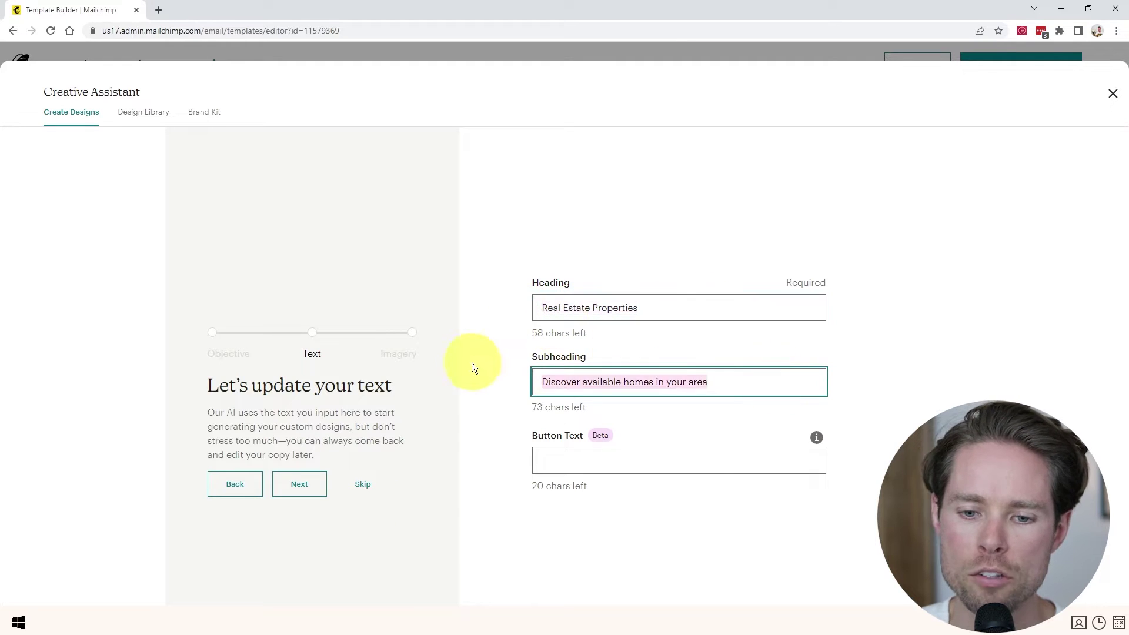
{"action": "left_click", "coordinate": [629, 459]}
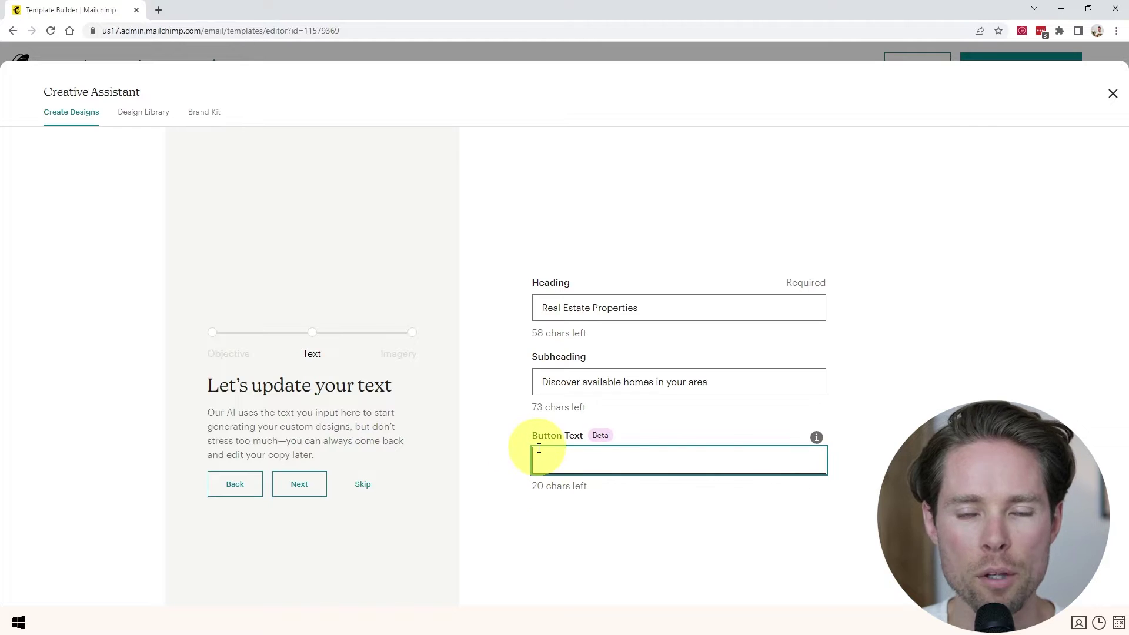
{"action": "left_click", "coordinate": [362, 487]}
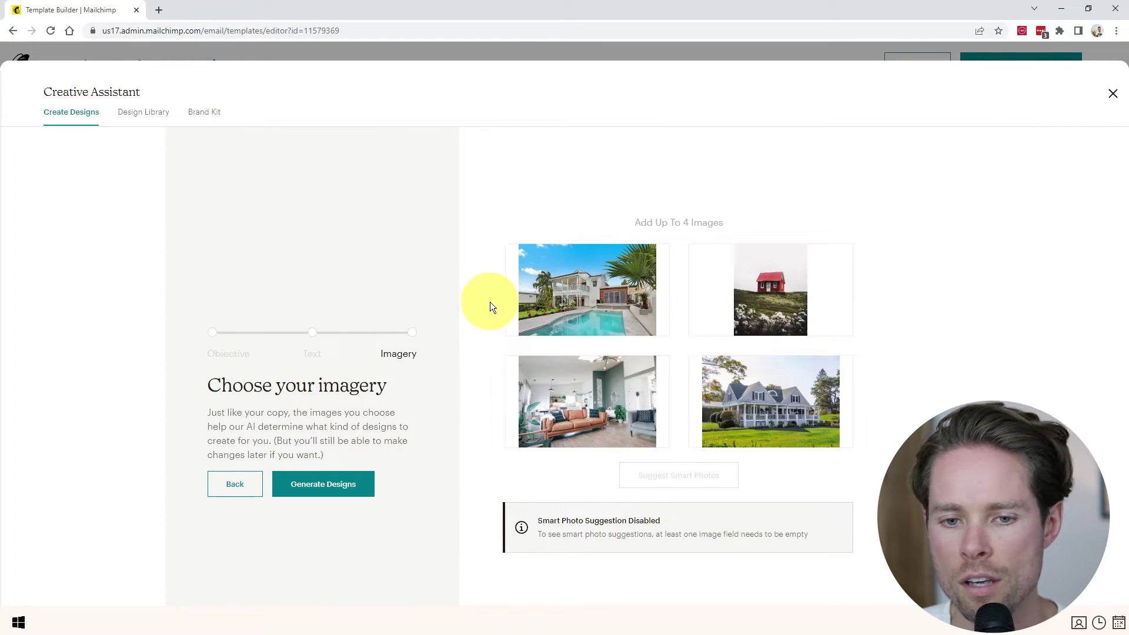
Generate designs from the four selected property images and load another set of design variations.
{"action": "mouse_move", "coordinate": [575, 298]}
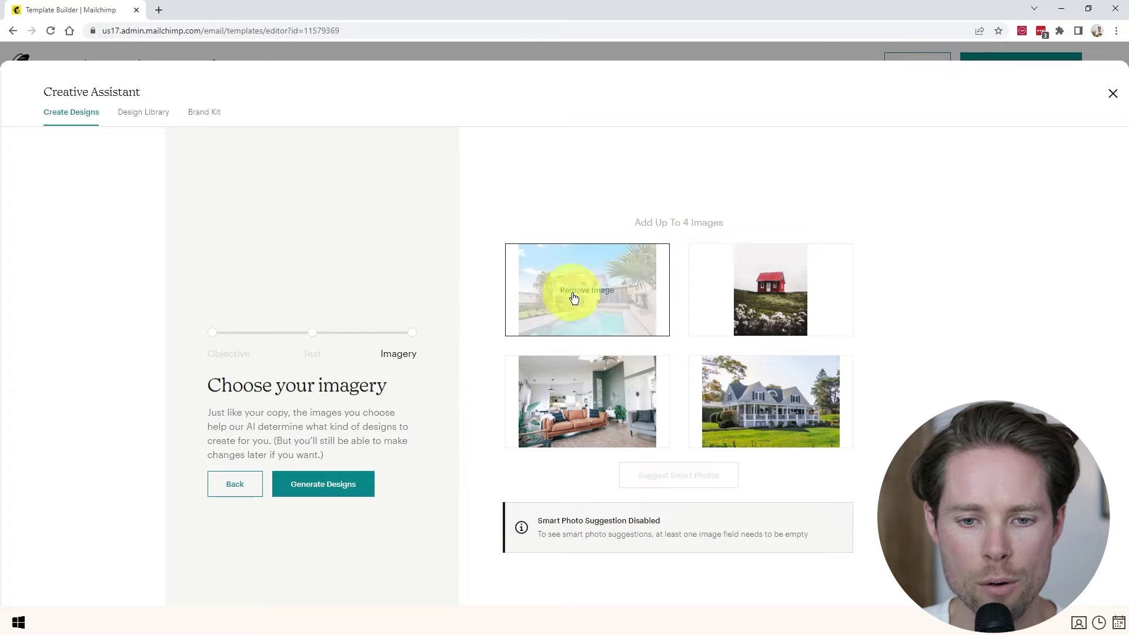
{"action": "left_click", "coordinate": [329, 488]}
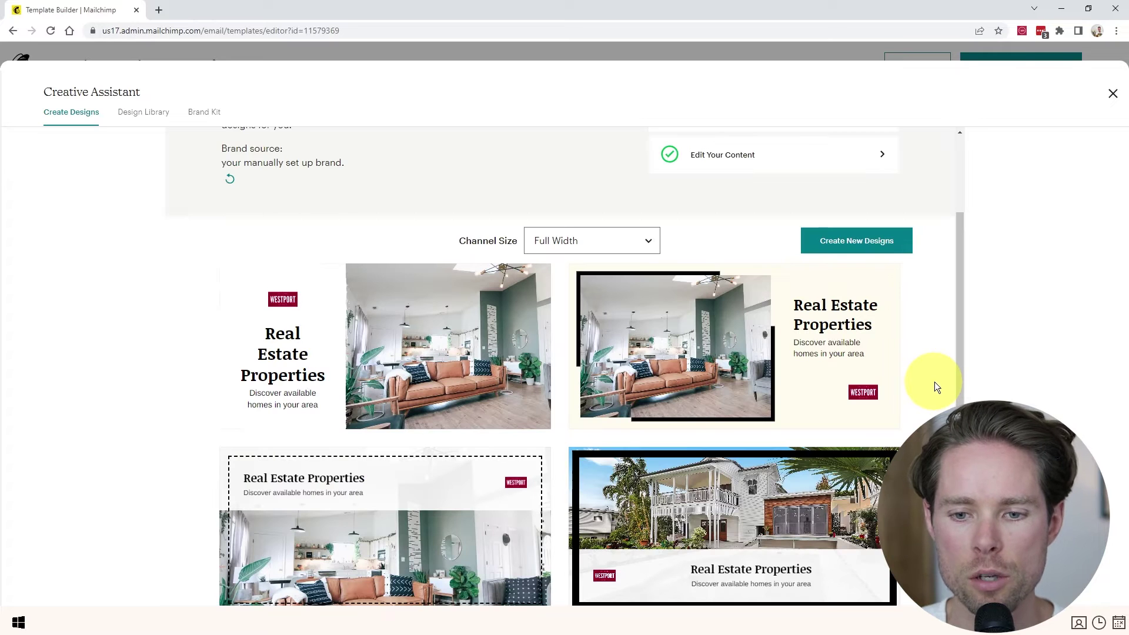
{"action": "scroll", "coordinate": [934, 383], "scroll_direction": "up", "scroll_amount": 2}
{"action": "scroll", "coordinate": [934, 383], "scroll_direction": "down", "scroll_amount": 3}
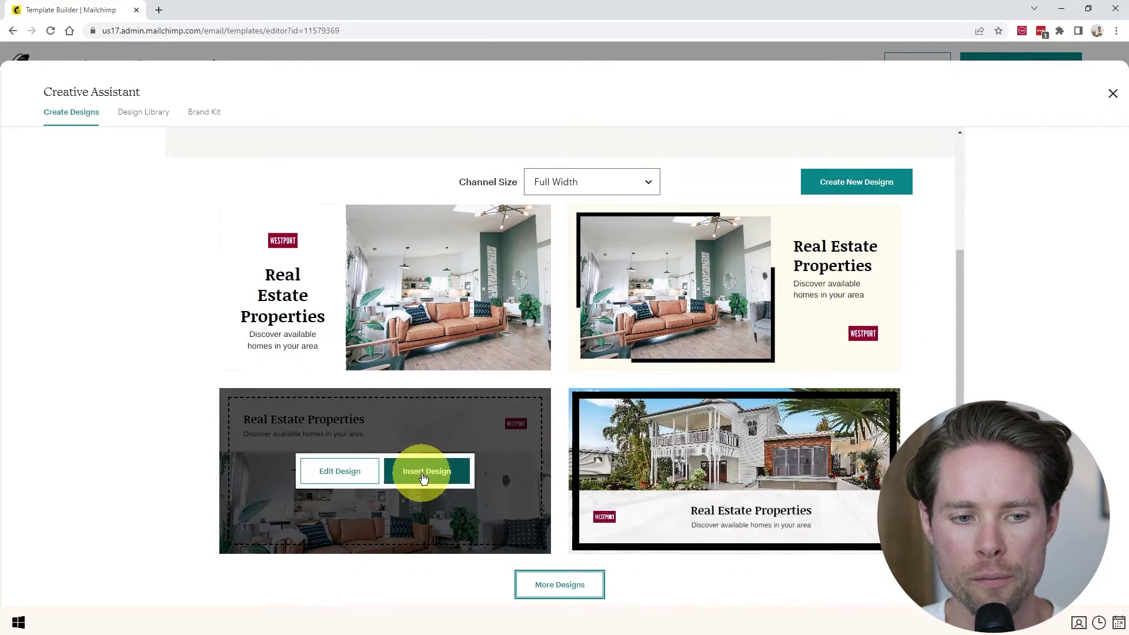
{"action": "left_click", "coordinate": [559, 587]}
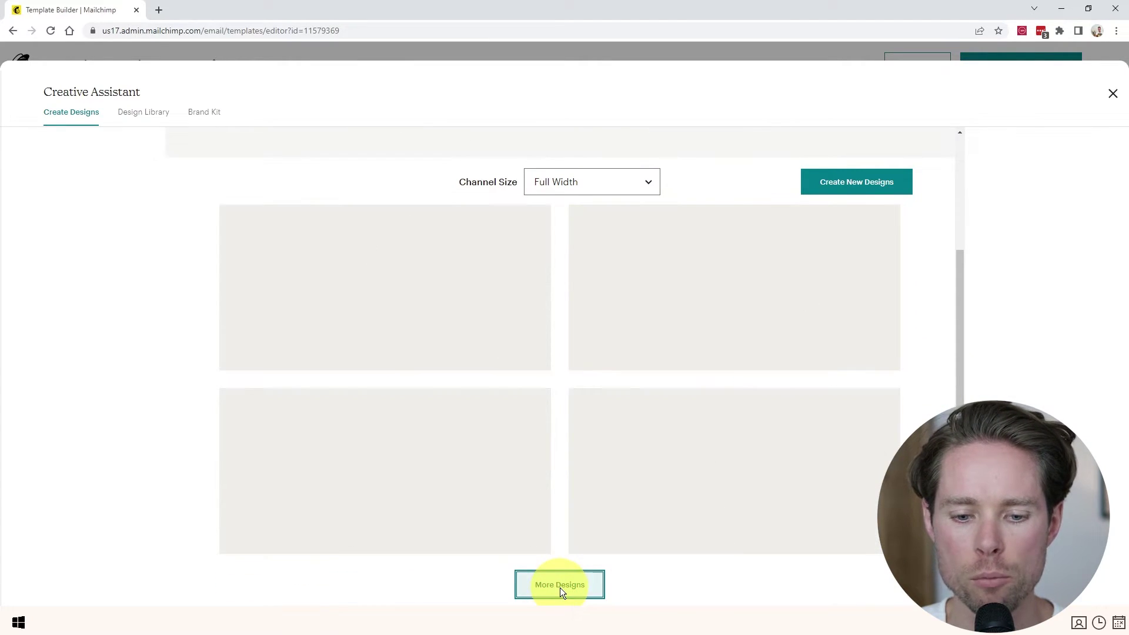
Check the channel size options, keep Full Width, and insert the design showing the house with the curved image edge.
{"action": "left_click", "coordinate": [592, 182]}
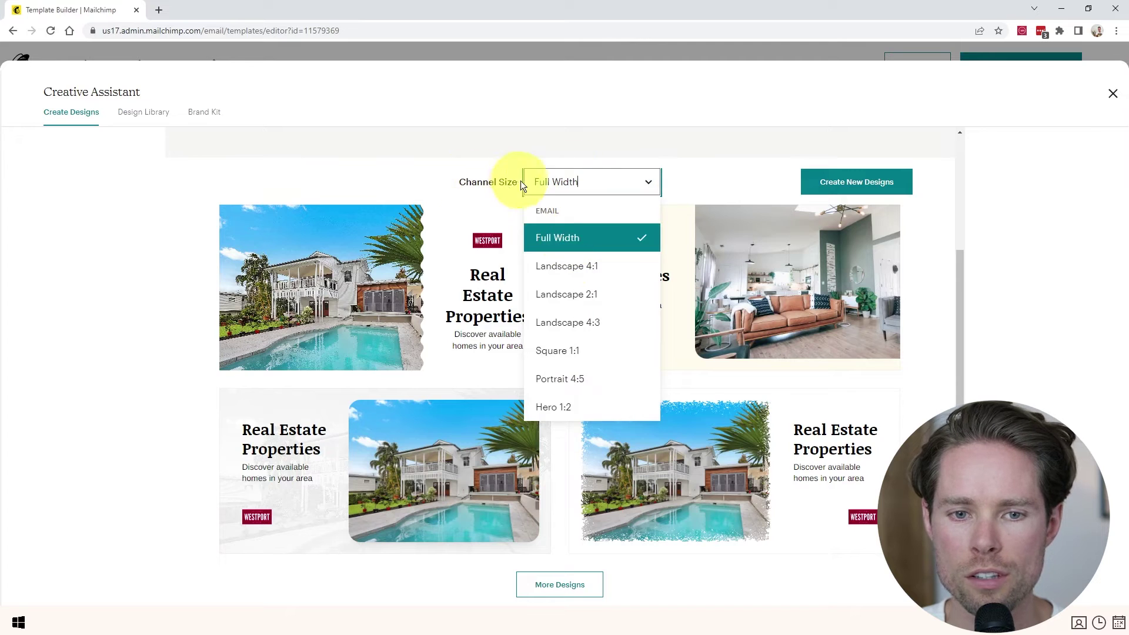
{"action": "mouse_move", "coordinate": [674, 233]}
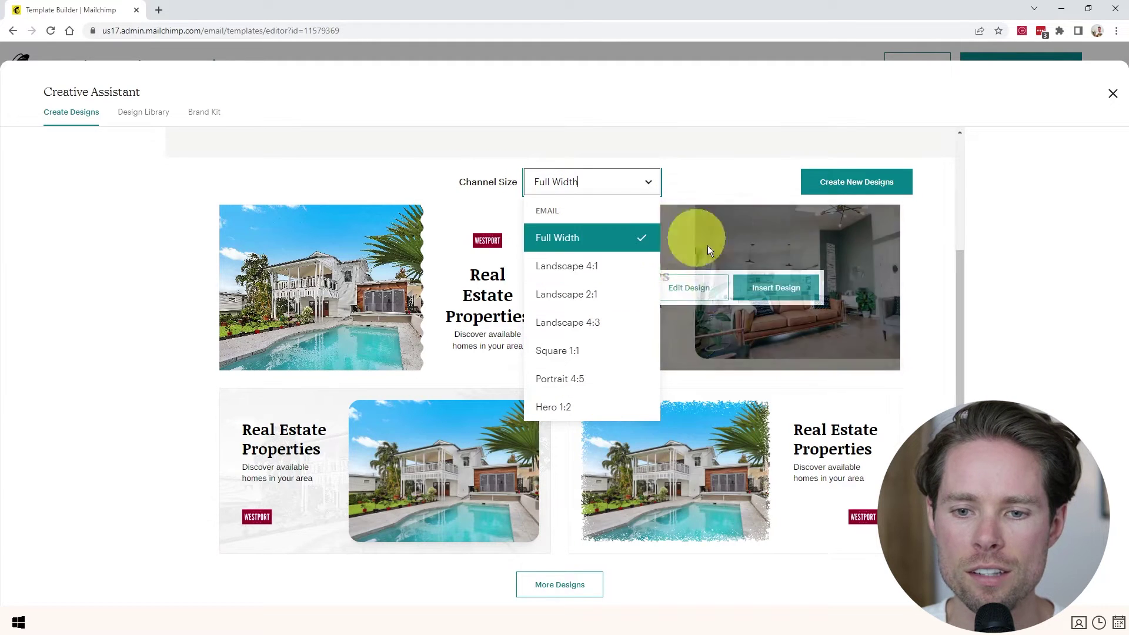
{"action": "left_click", "coordinate": [618, 182]}
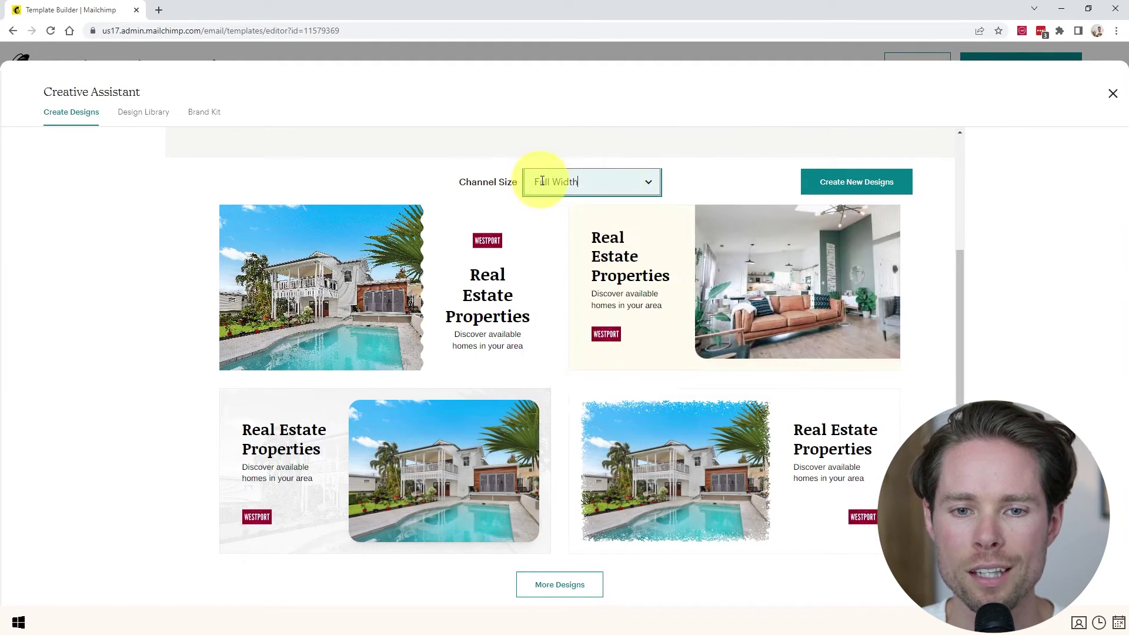
{"action": "mouse_move", "coordinate": [366, 447]}
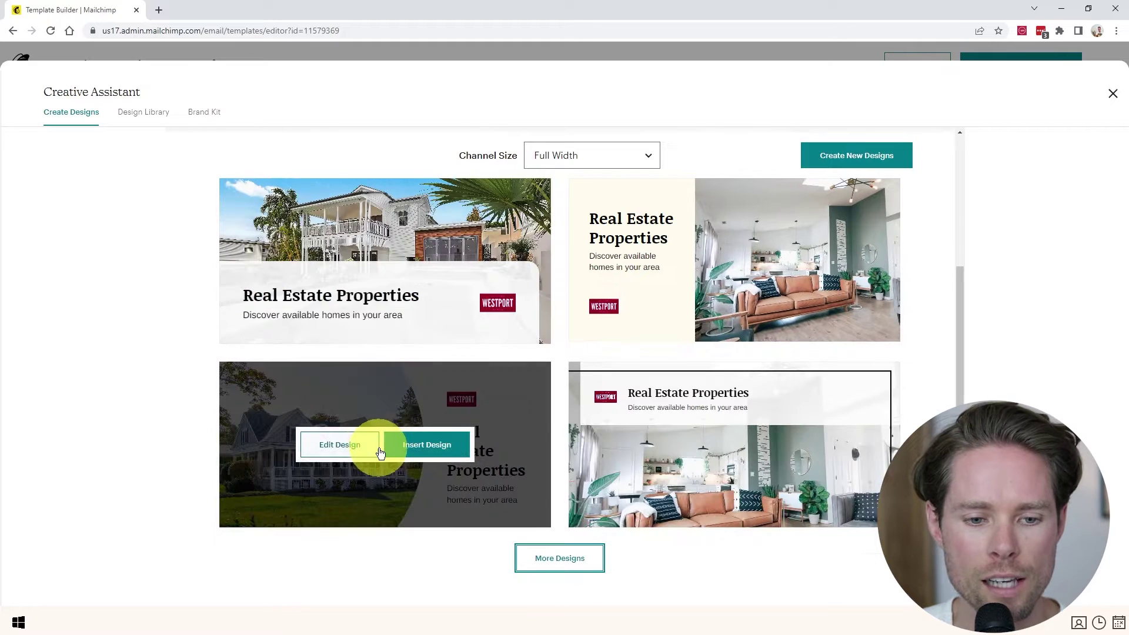
{"action": "left_click", "coordinate": [445, 446]}
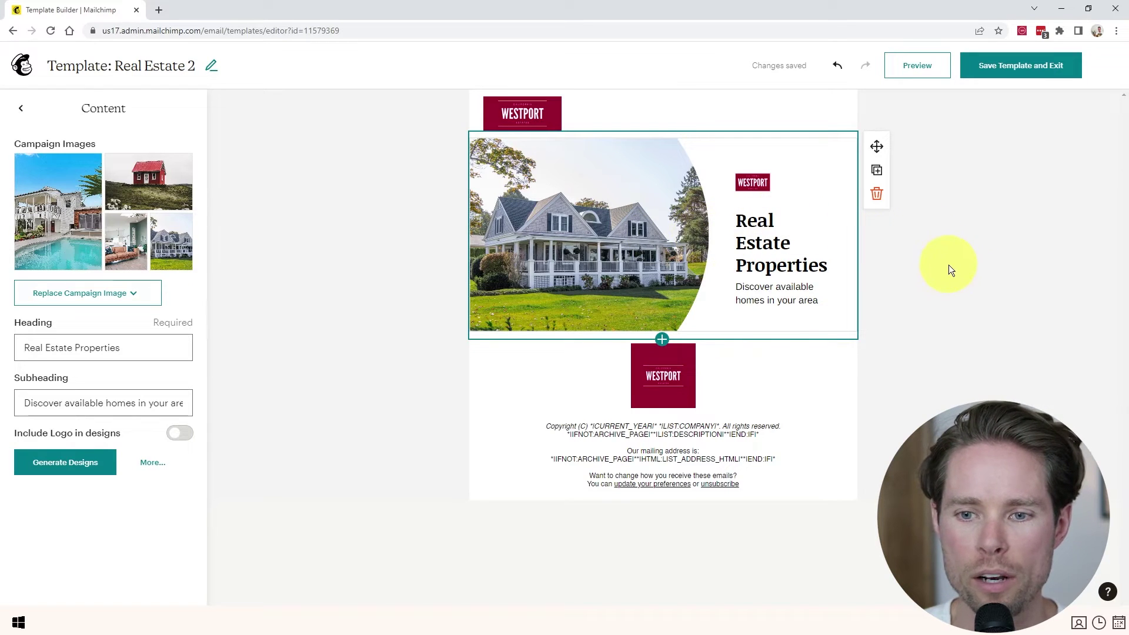
Add the heading "Rental properties of this month" below the inserted design and center it.
{"action": "left_click", "coordinate": [662, 340]}
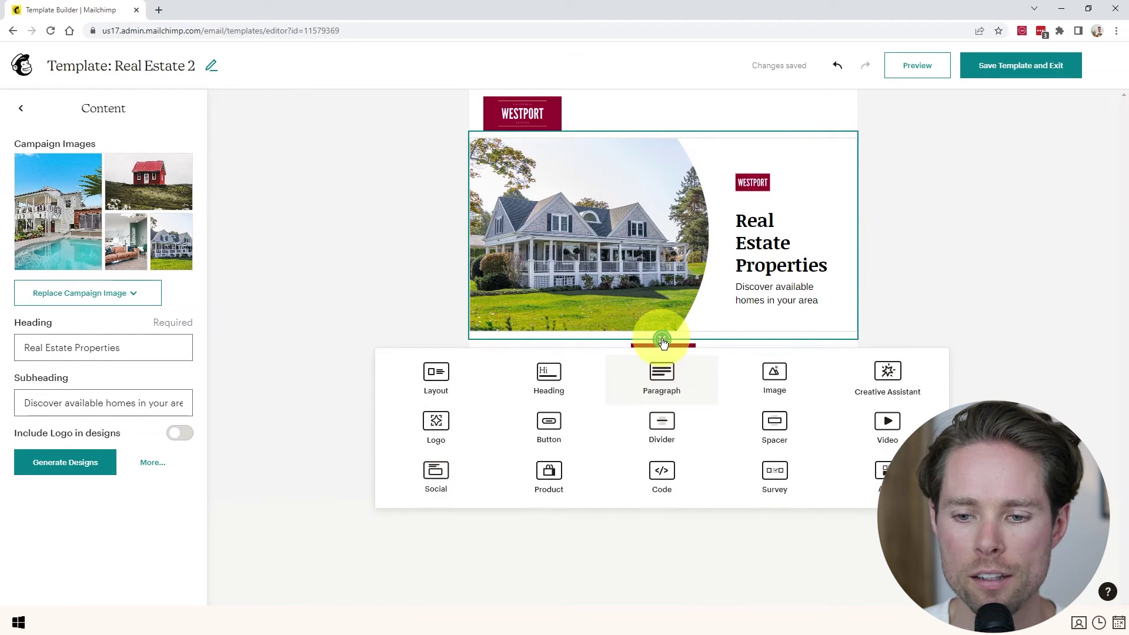
{"action": "left_click", "coordinate": [548, 378]}
{"action": "type", "text": "Rental properties of this month"}
{"action": "key", "text": "ctrl+a"}
{"action": "left_click", "coordinate": [732, 320]}
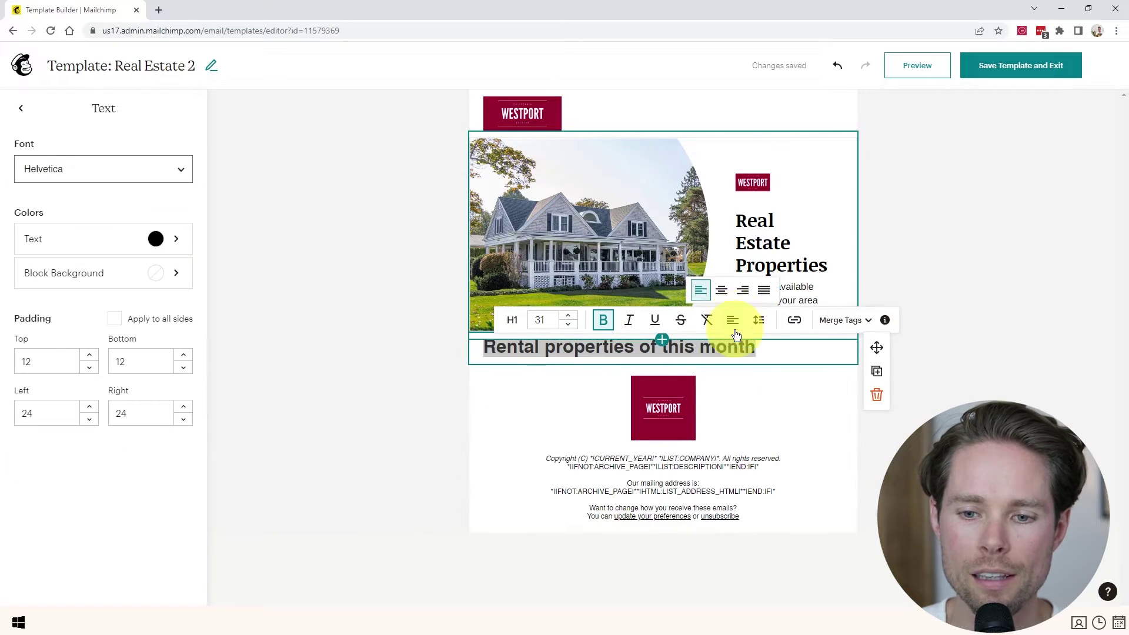
{"action": "left_click", "coordinate": [722, 291]}
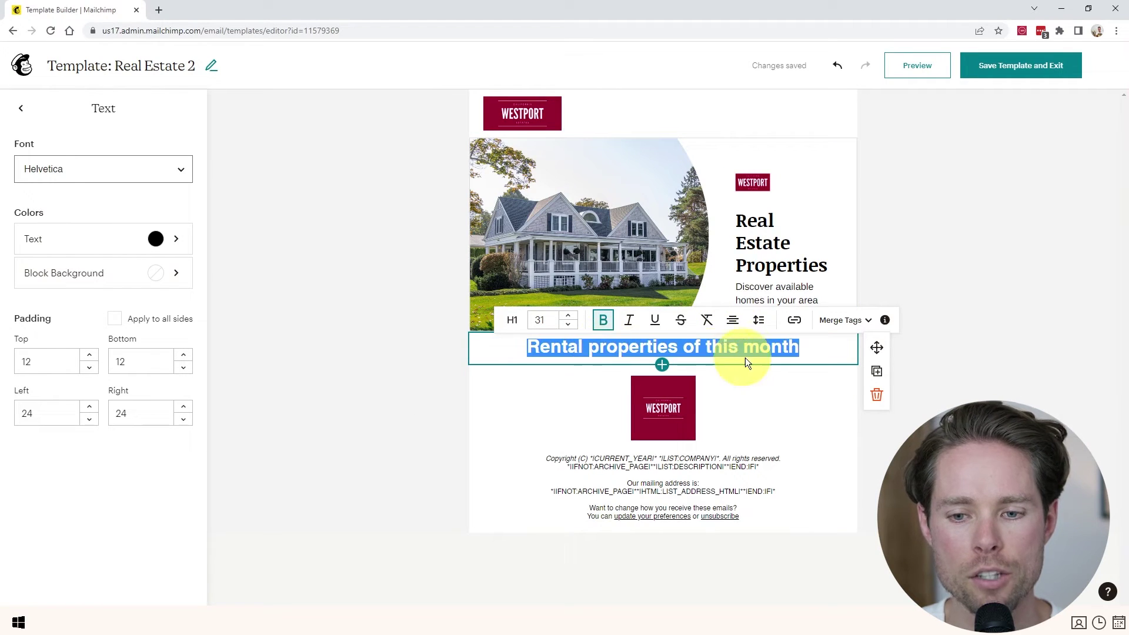
Set the font of the "Rental properties of this month" heading to Noticia Text.
{"action": "triple_click", "coordinate": [588, 346]}
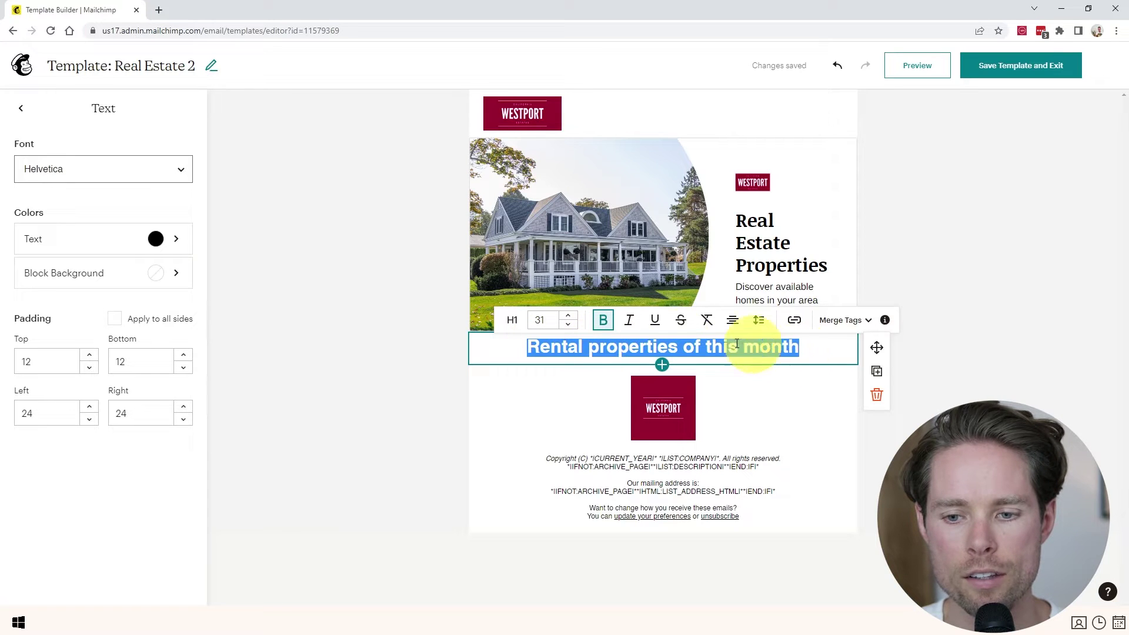
{"action": "left_click", "coordinate": [99, 169]}
{"action": "scroll", "coordinate": [100, 227], "scroll_direction": "up", "scroll_amount": 1}
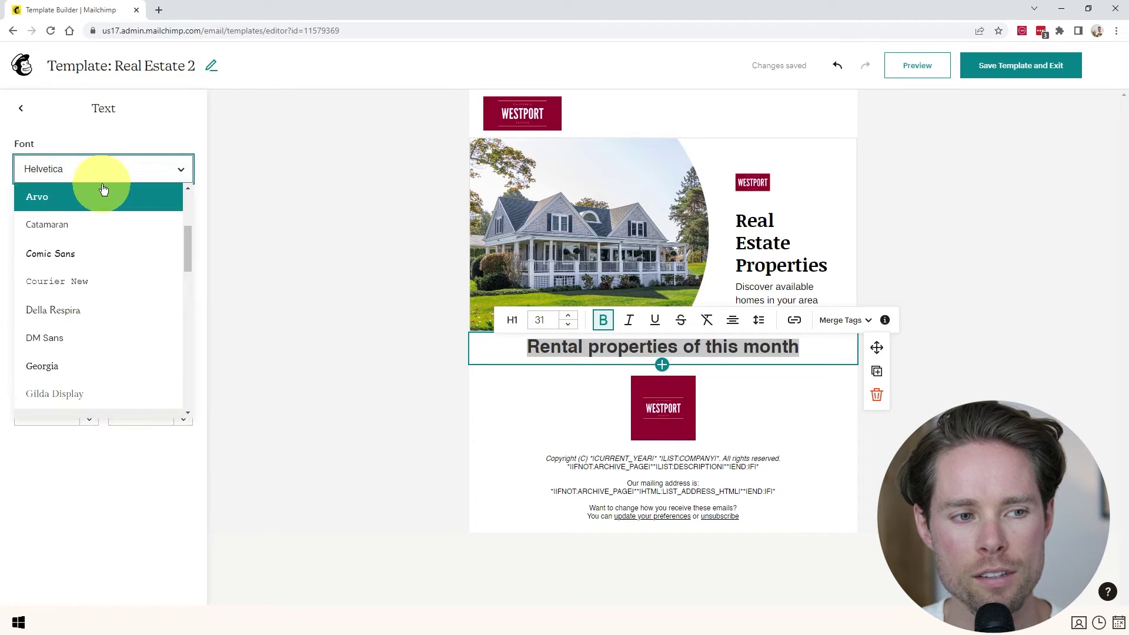
{"action": "scroll", "coordinate": [38, 347], "scroll_direction": "down", "scroll_amount": 5}
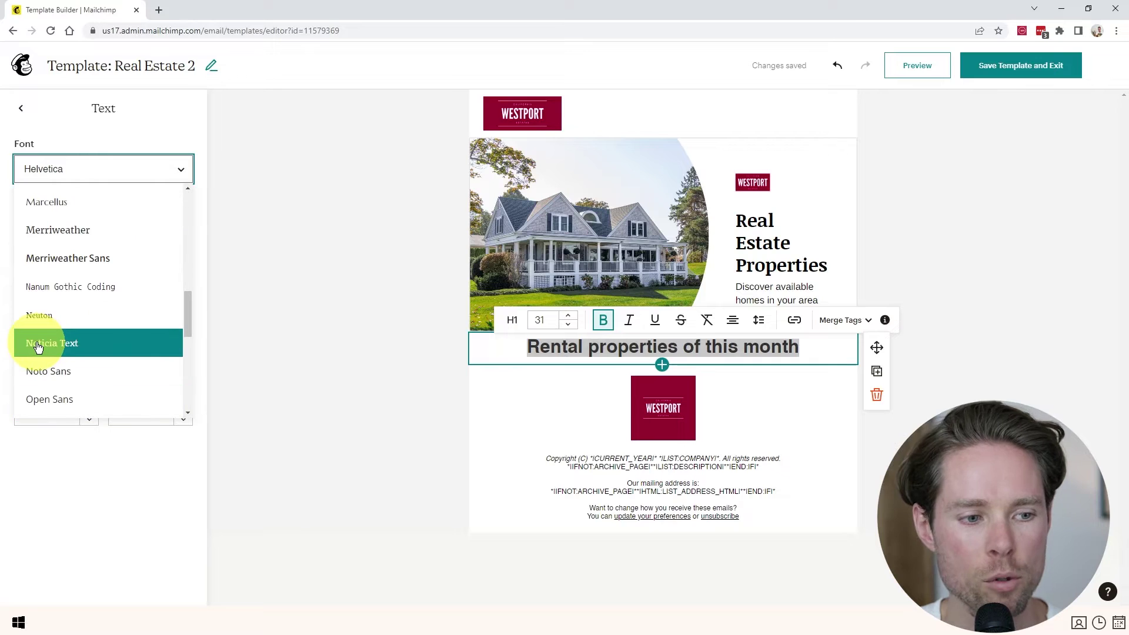
{"action": "left_click", "coordinate": [37, 347]}
Add a two-column Text & Image layout with photos above the text below the rental properties heading.
{"action": "left_click", "coordinate": [662, 372]}
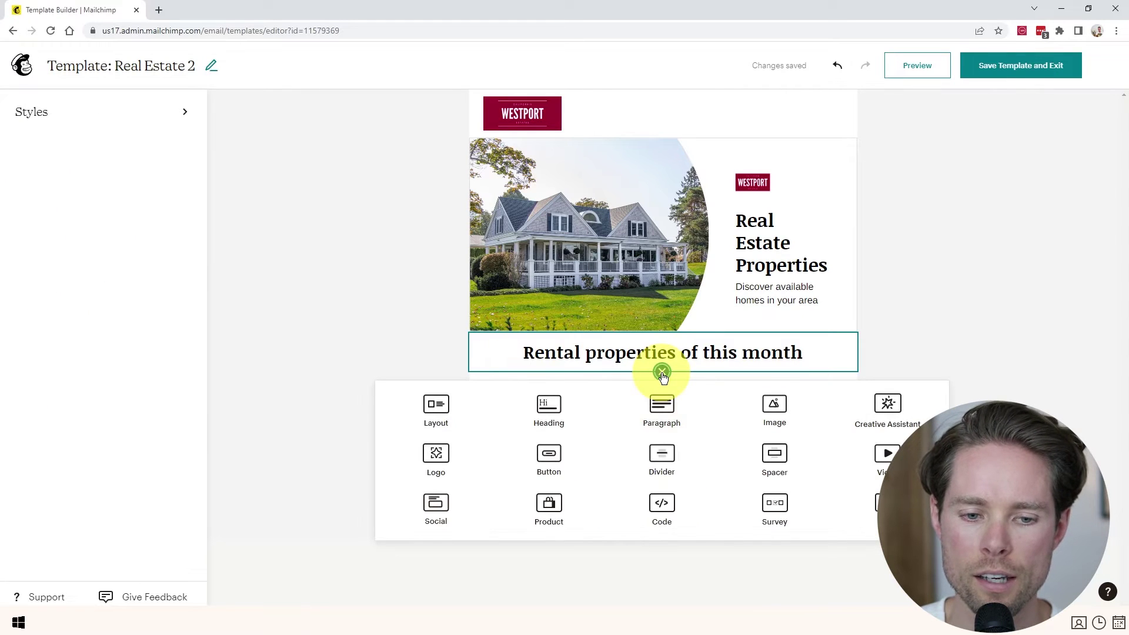
{"action": "left_click", "coordinate": [447, 415]}
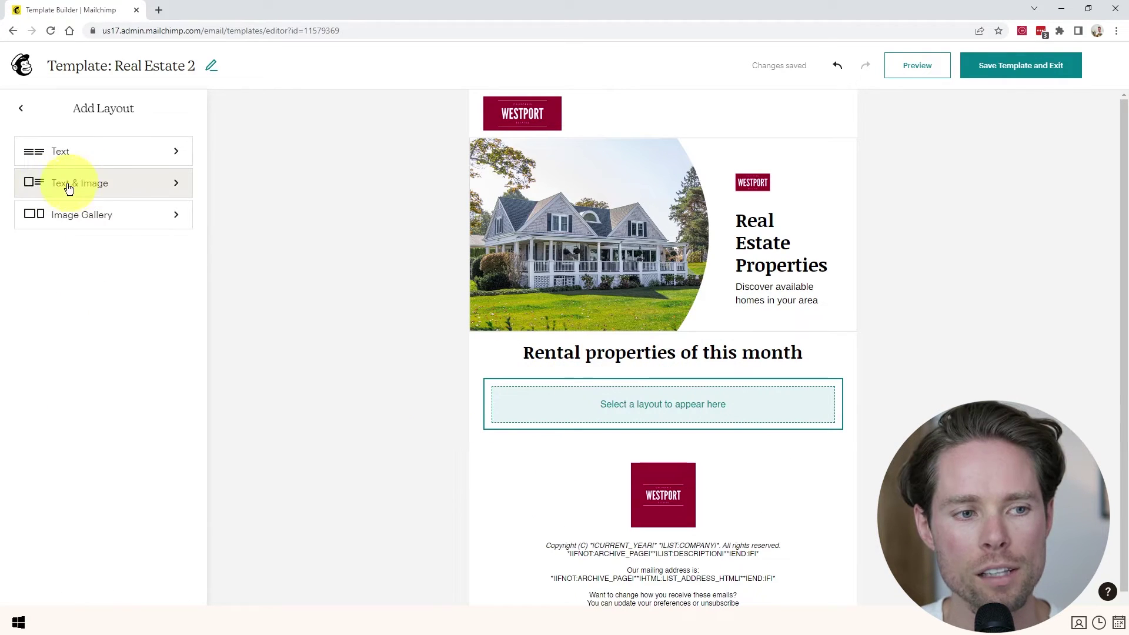
{"action": "left_click", "coordinate": [121, 189]}
{"action": "scroll", "coordinate": [99, 371], "scroll_direction": "down", "scroll_amount": 5}
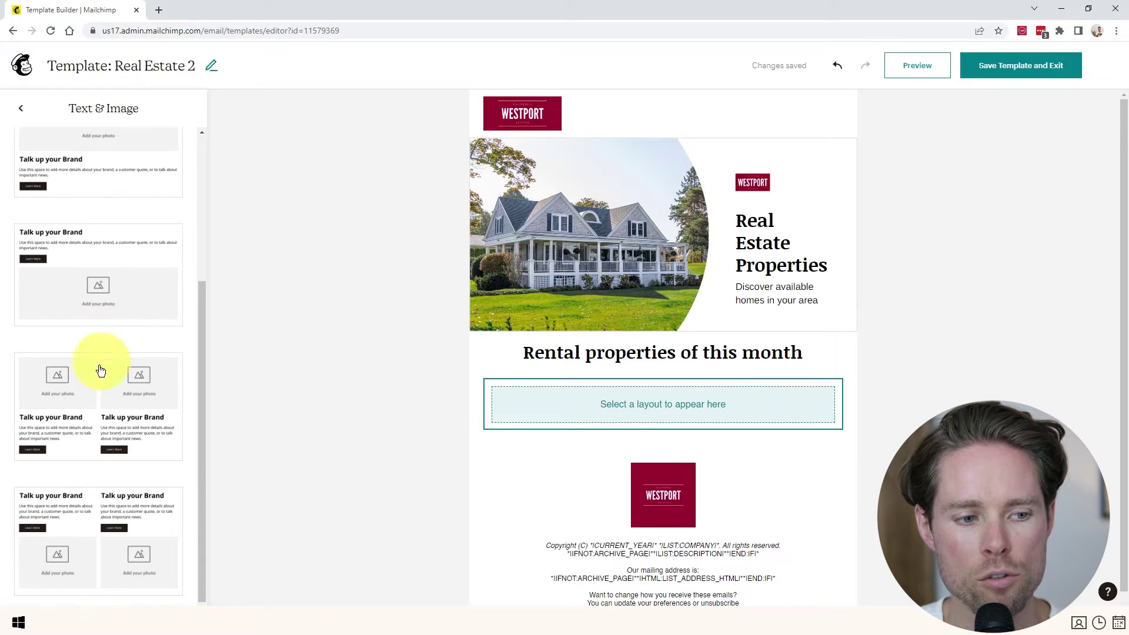
{"action": "left_click", "coordinate": [88, 410]}
Set the heading and paragraph in the layout's first column to the Noticia Text font.
{"action": "left_click", "coordinate": [593, 389]}
{"action": "left_click", "coordinate": [111, 172]}
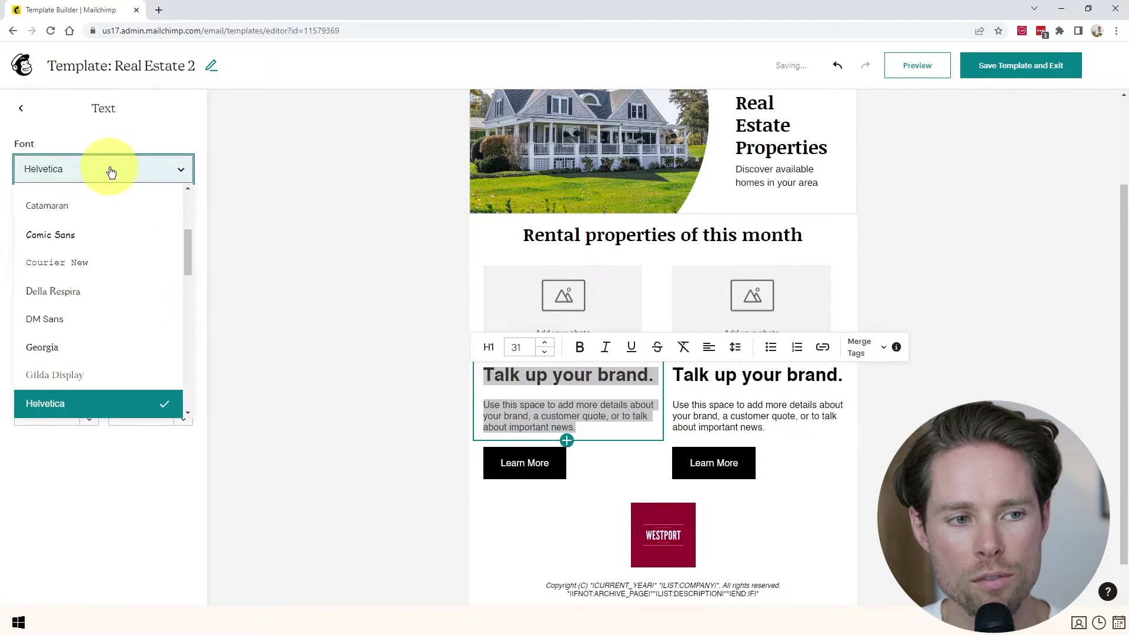
{"action": "scroll", "coordinate": [108, 348], "scroll_direction": "down", "scroll_amount": 6}
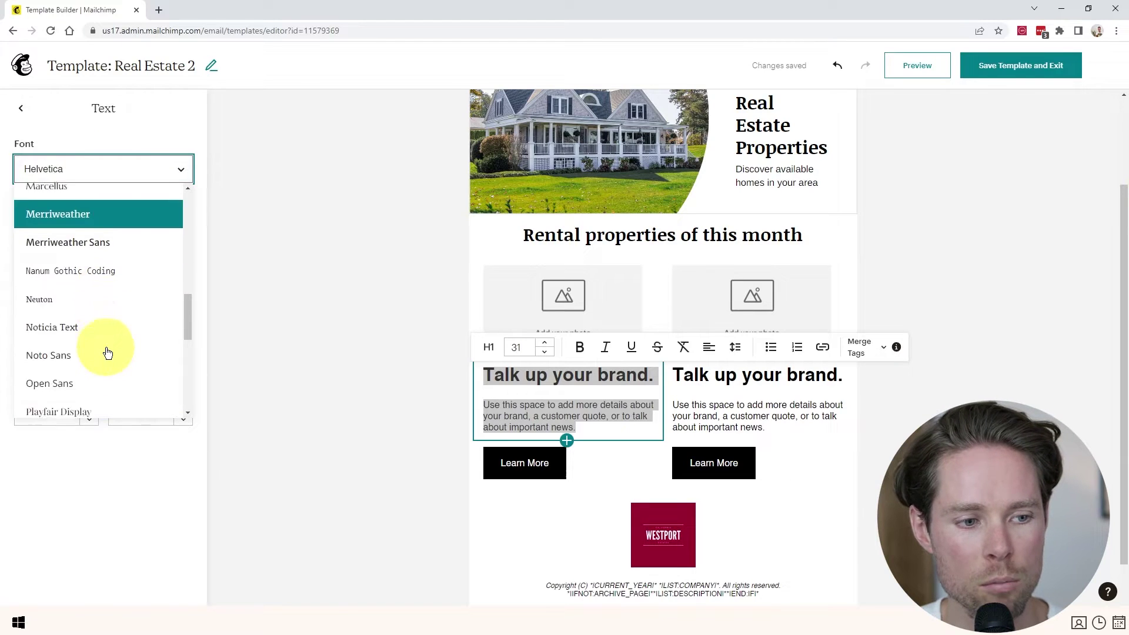
{"action": "left_click", "coordinate": [52, 303]}
Set the heading and paragraph in the layout's second column to the Noticia Text font.
{"action": "left_click", "coordinate": [719, 404]}
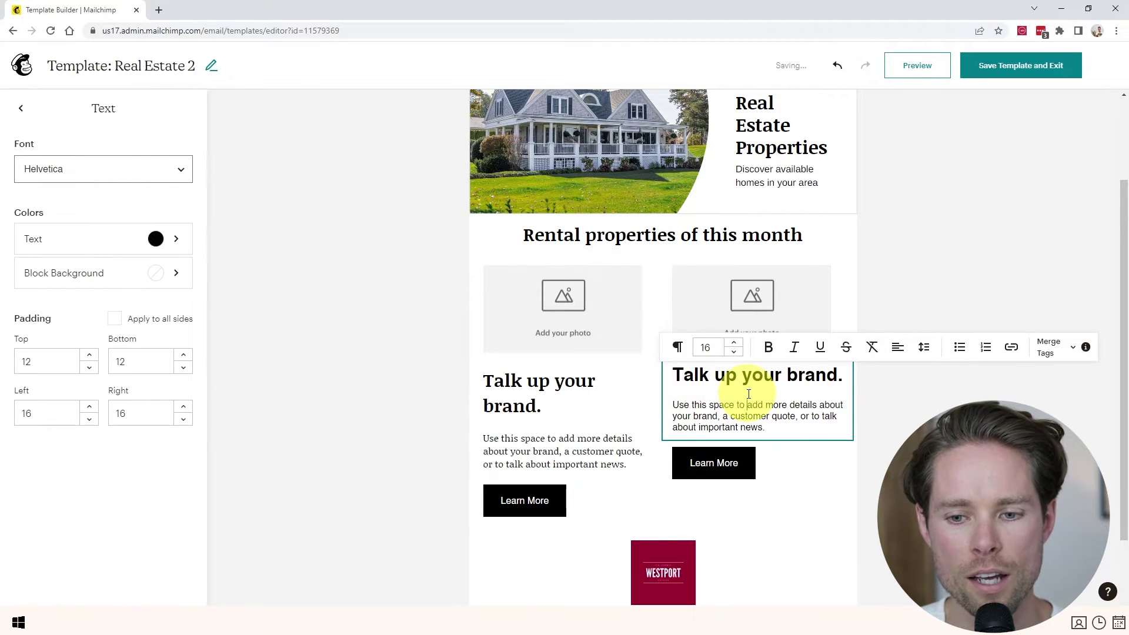
{"action": "key", "text": "ctrl+a"}
{"action": "left_click", "coordinate": [79, 176]}
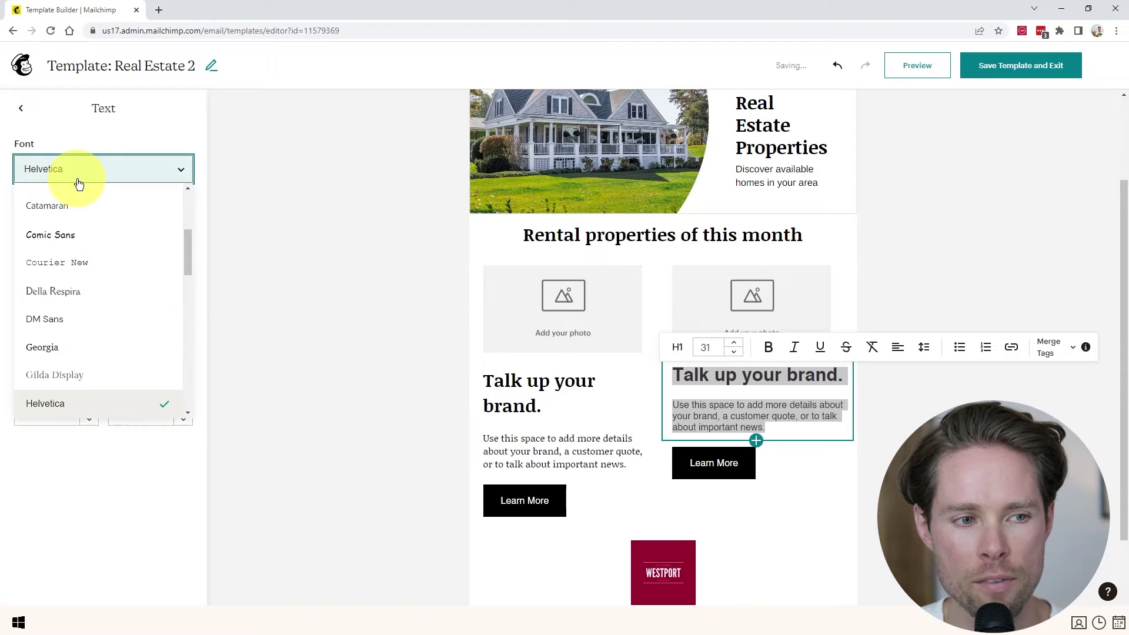
{"action": "scroll", "coordinate": [100, 322], "scroll_direction": "down", "scroll_amount": 5}
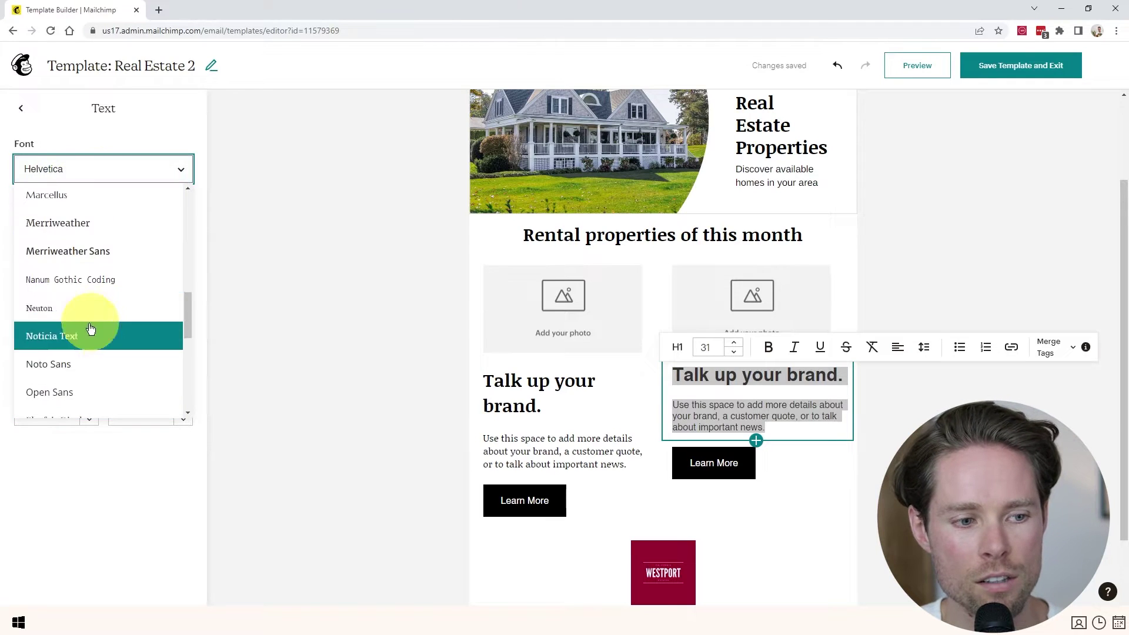
{"action": "left_click", "coordinate": [90, 327]}
{"action": "left_click", "coordinate": [754, 403]}
Fill the first photo placeholder with the wooden house image and the second with the modern white villa image.
{"action": "left_click", "coordinate": [567, 313]}
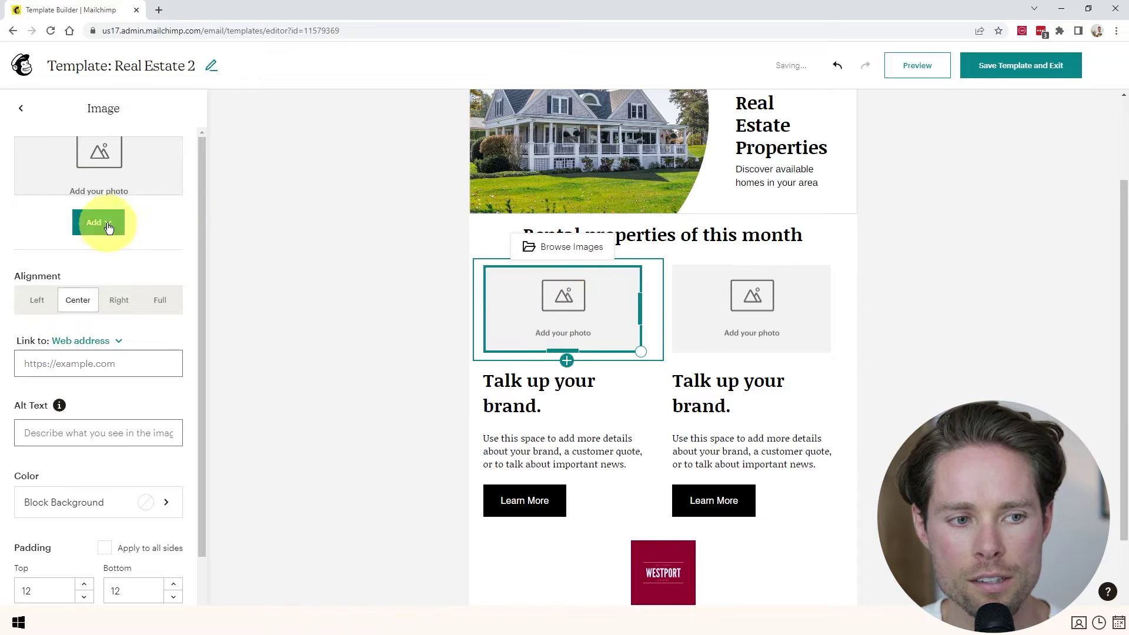
{"action": "left_click", "coordinate": [111, 233]}
{"action": "left_click", "coordinate": [123, 280]}
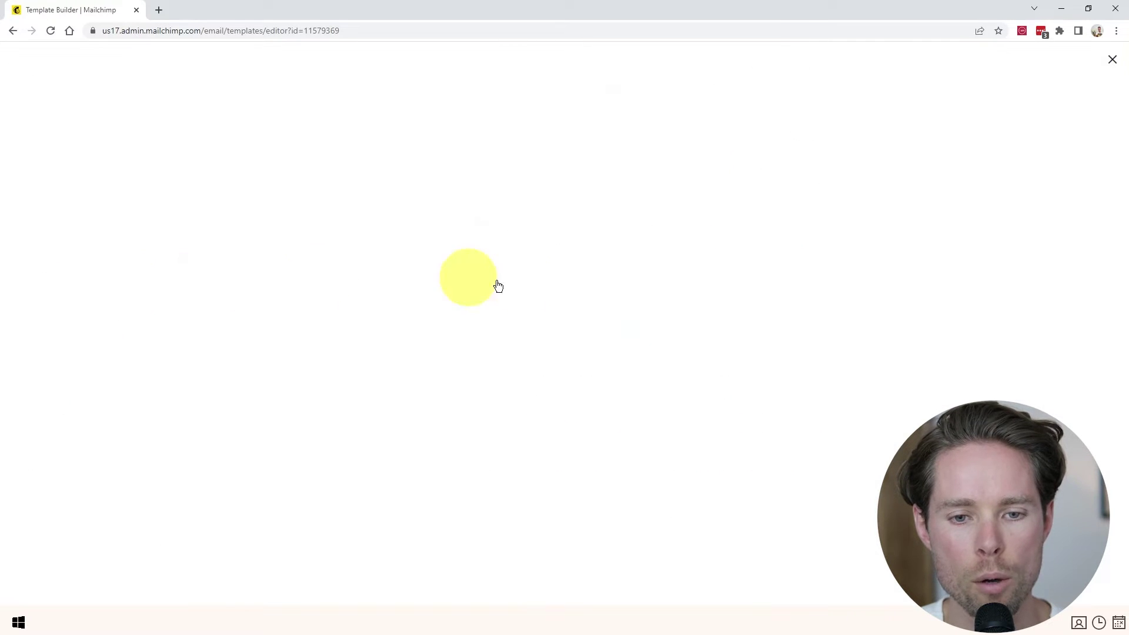
{"action": "left_click", "coordinate": [718, 272]}
{"action": "left_click", "coordinate": [757, 298]}
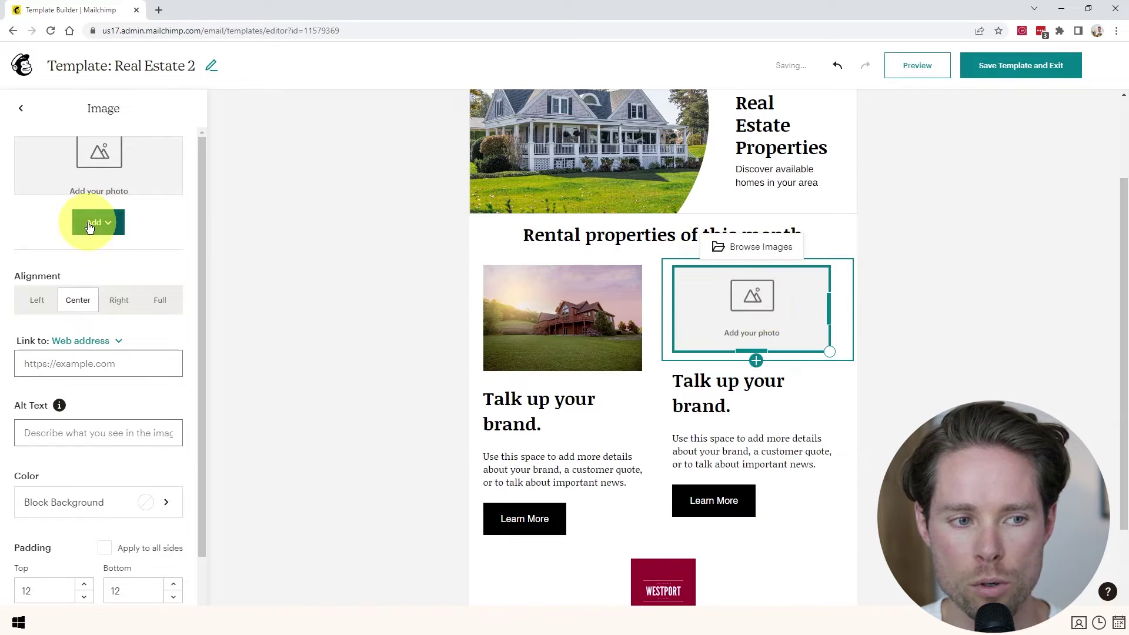
Replace the "Talk up your brand." headings in both columns with the addresses of the two properties.
{"action": "triple_click", "coordinate": [530, 409]}
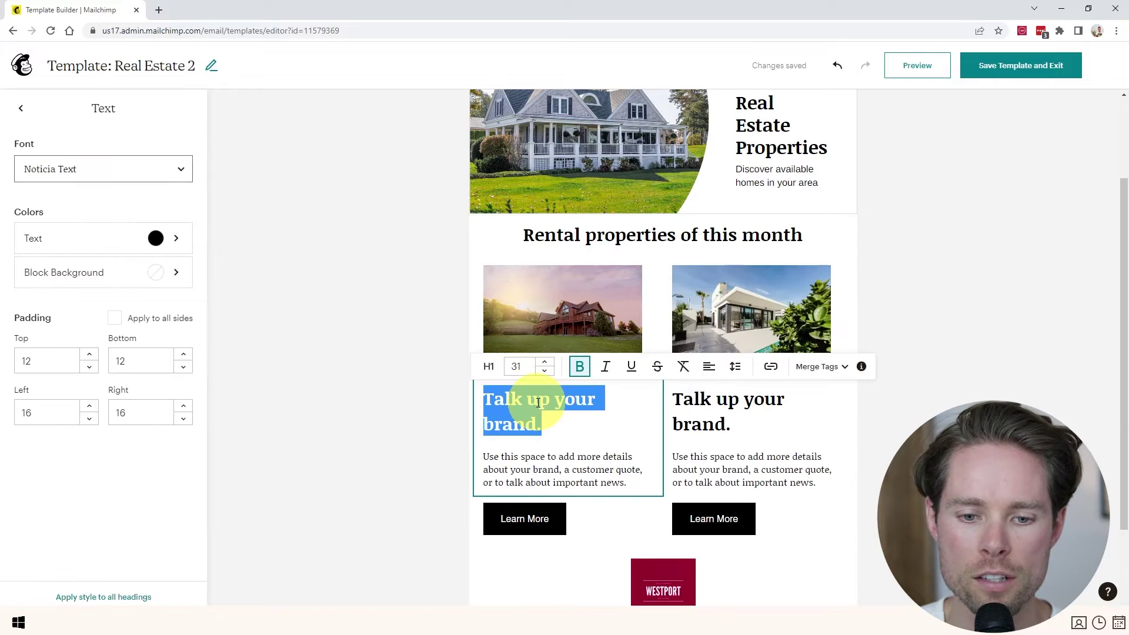
{"action": "right_click", "coordinate": [539, 402]}
{"action": "left_click", "coordinate": [606, 459]}
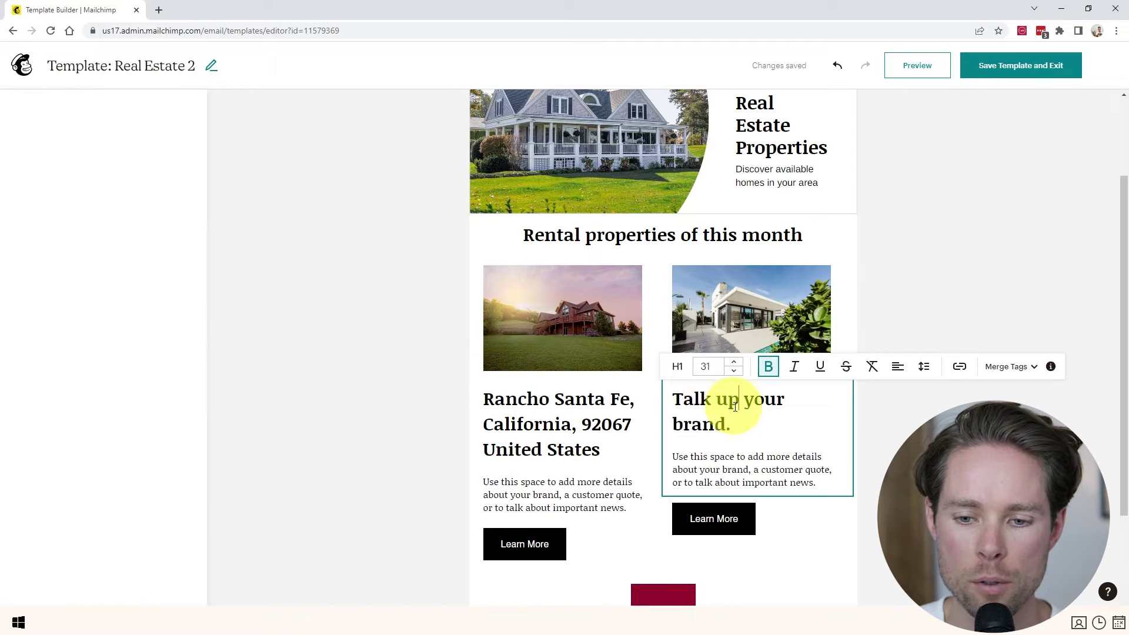
{"action": "triple_click", "coordinate": [729, 401]}
{"action": "right_click", "coordinate": [720, 406]}
{"action": "left_click", "coordinate": [793, 474]}
Replace the placeholder paragraphs in both columns with the "Lorem ipsum dolor sit amet" description text.
{"action": "scroll", "coordinate": [564, 470], "scroll_direction": "down", "scroll_amount": 1}
{"action": "triple_click", "coordinate": [547, 456]}
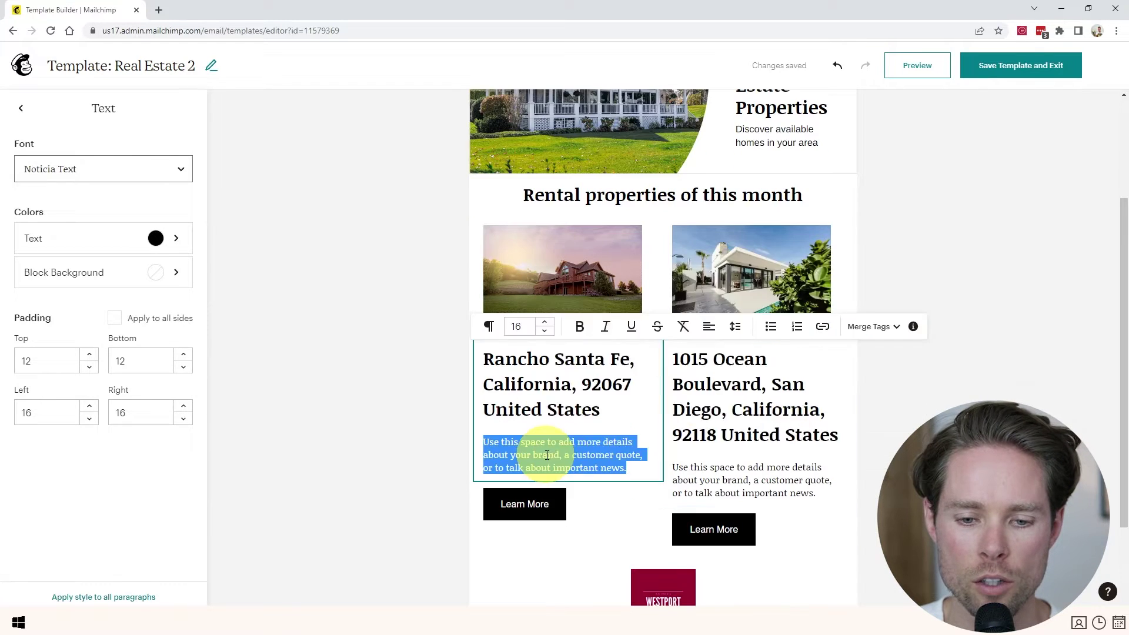
{"action": "right_click", "coordinate": [547, 454]}
{"action": "left_click", "coordinate": [609, 327]}
{"action": "left_click", "coordinate": [713, 486]}
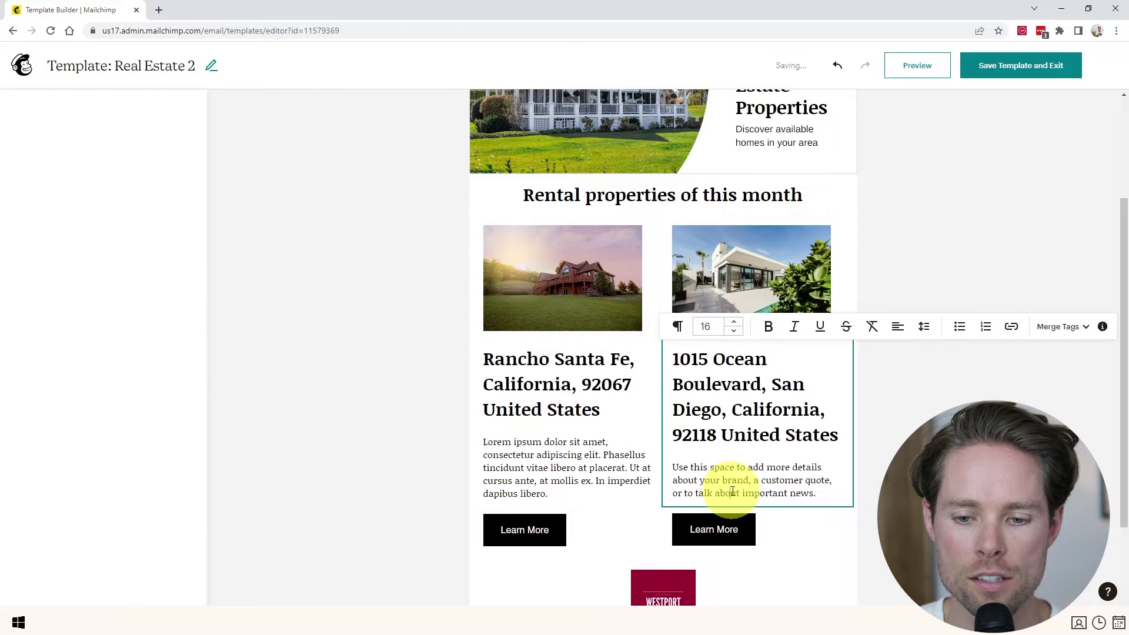
{"action": "triple_click", "coordinate": [729, 476]}
{"action": "right_click", "coordinate": [736, 483]}
{"action": "left_click", "coordinate": [765, 356]}
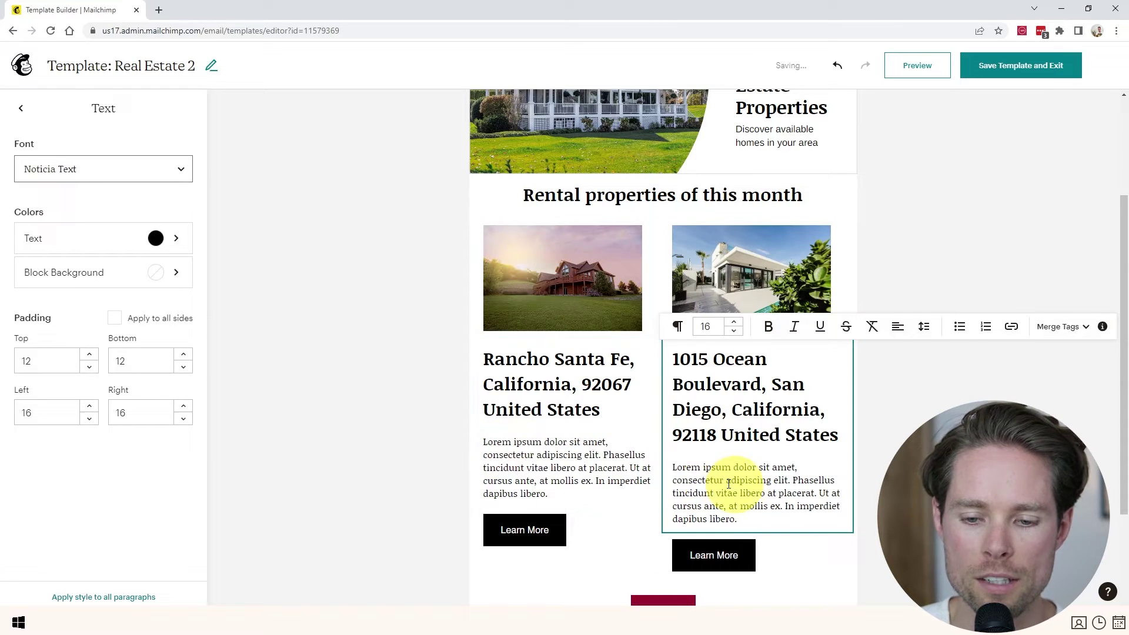
{"action": "left_click", "coordinate": [591, 530]}
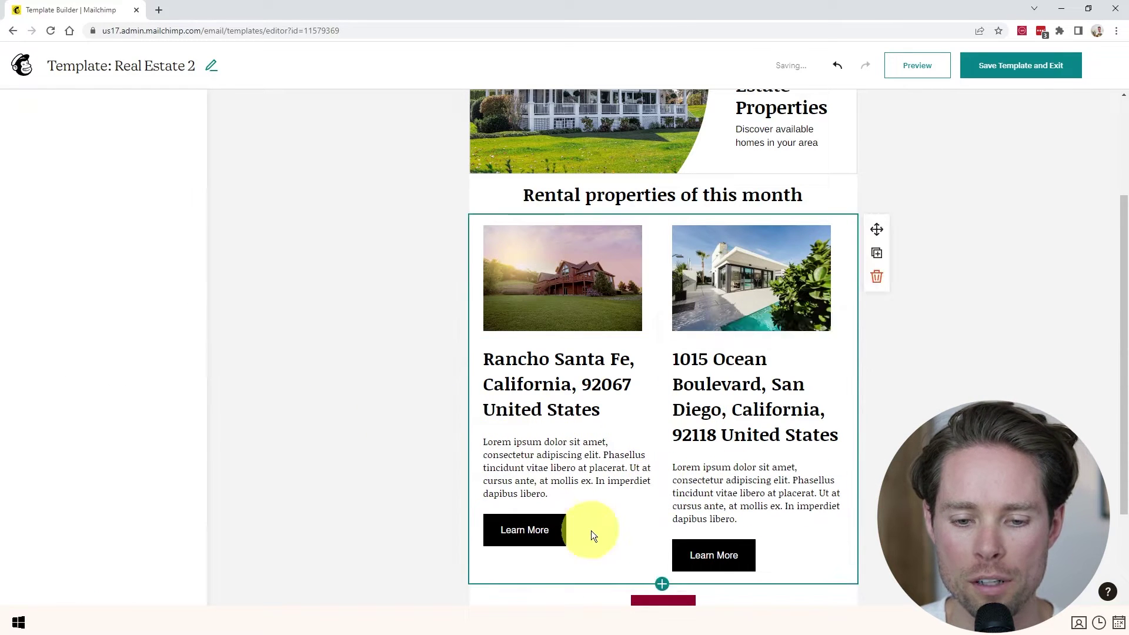
Delete the Learn More buttons from both columns of the property layout.
{"action": "left_click", "coordinate": [529, 530]}
{"action": "left_click", "coordinate": [655, 498]}
{"action": "left_click", "coordinate": [731, 549]}
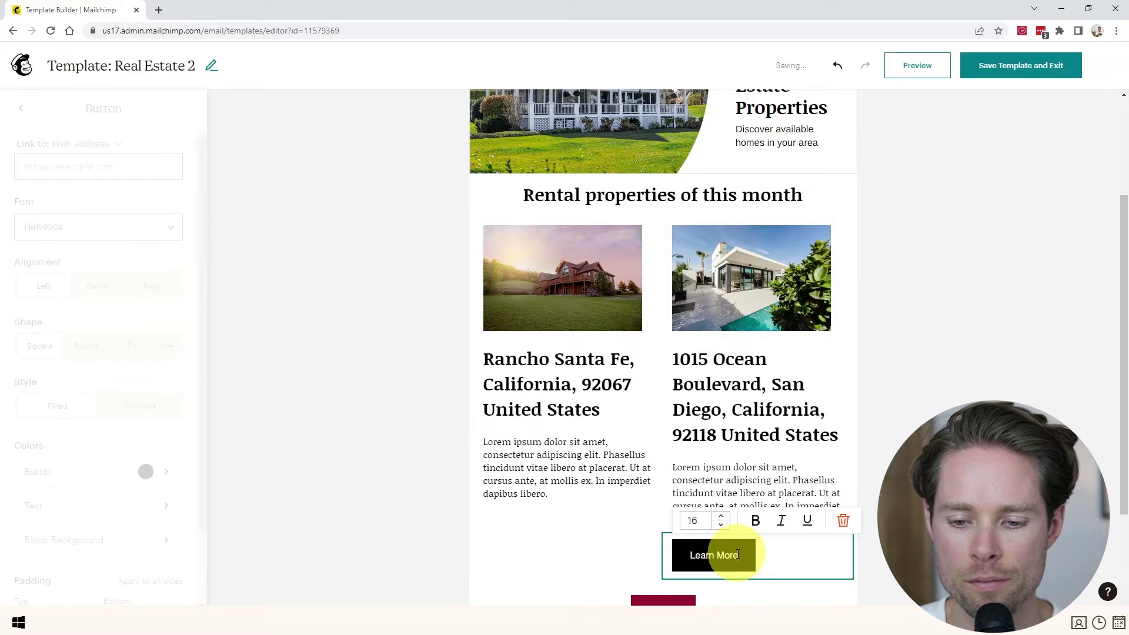
{"action": "left_click", "coordinate": [841, 520]}
Duplicate the two-column property layout and review the resulting sections.
{"action": "left_click", "coordinate": [645, 292]}
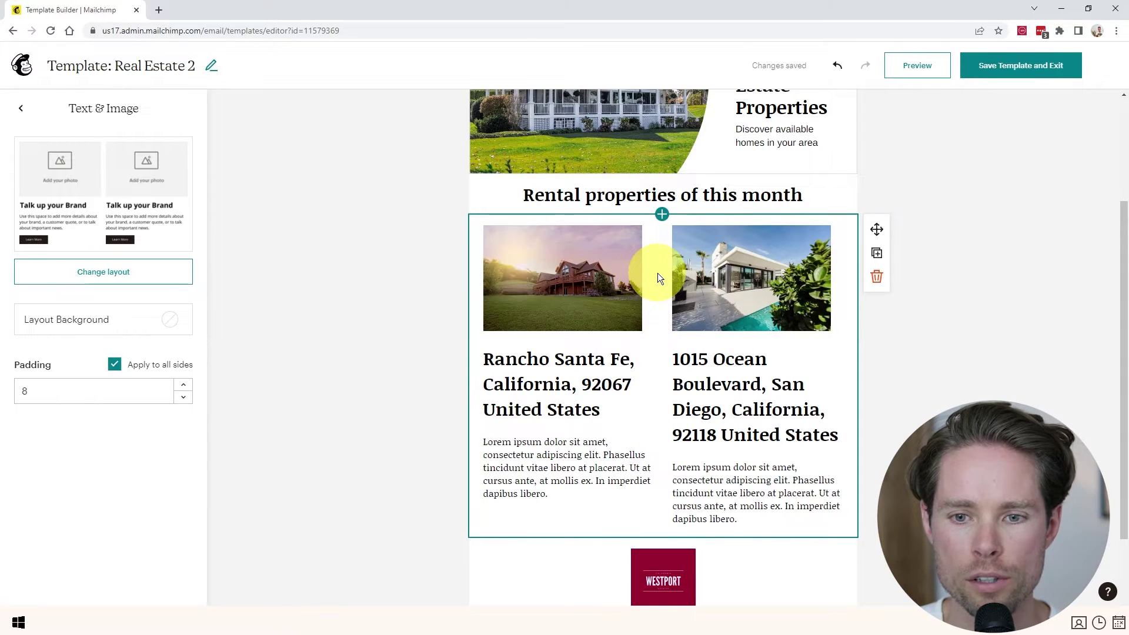
{"action": "left_click", "coordinate": [878, 253]}
{"action": "scroll", "coordinate": [683, 381], "scroll_direction": "down", "scroll_amount": 4}
{"action": "scroll", "coordinate": [683, 379], "scroll_direction": "up", "scroll_amount": 5}
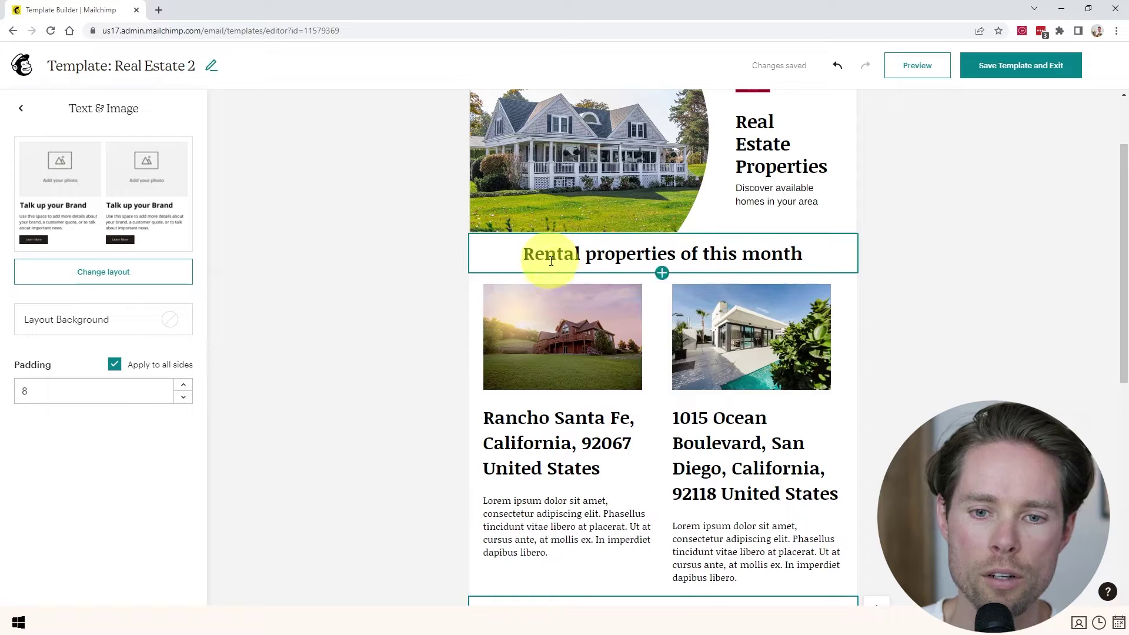
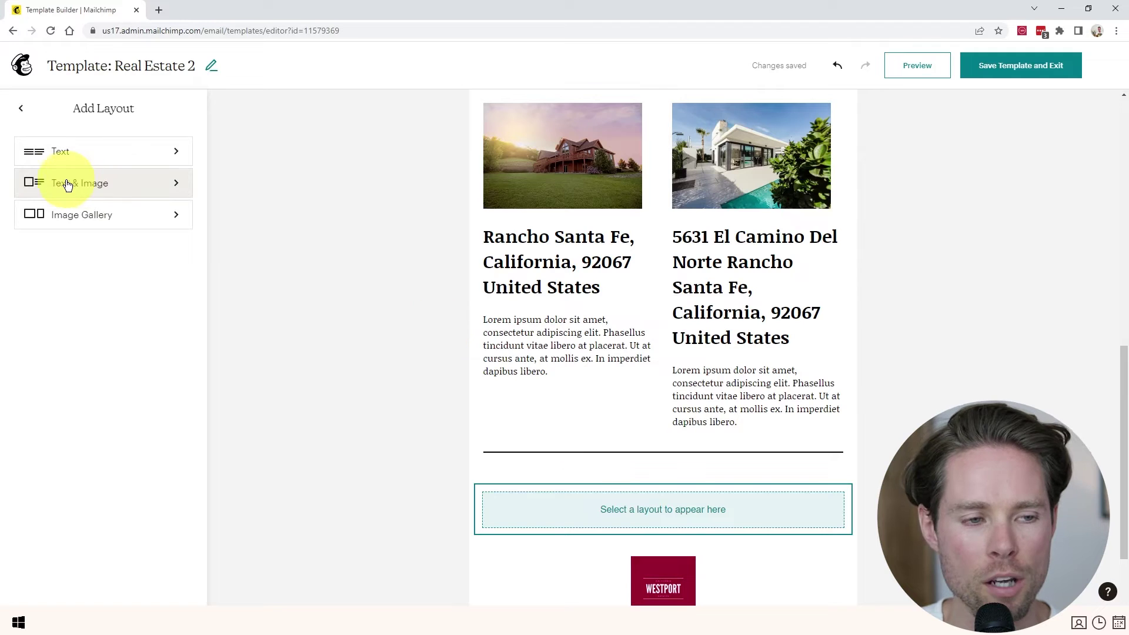
Add a Text & Image layout with the image beside the text below the divider, and insert the pool house photo.
{"action": "left_click", "coordinate": [66, 185]}
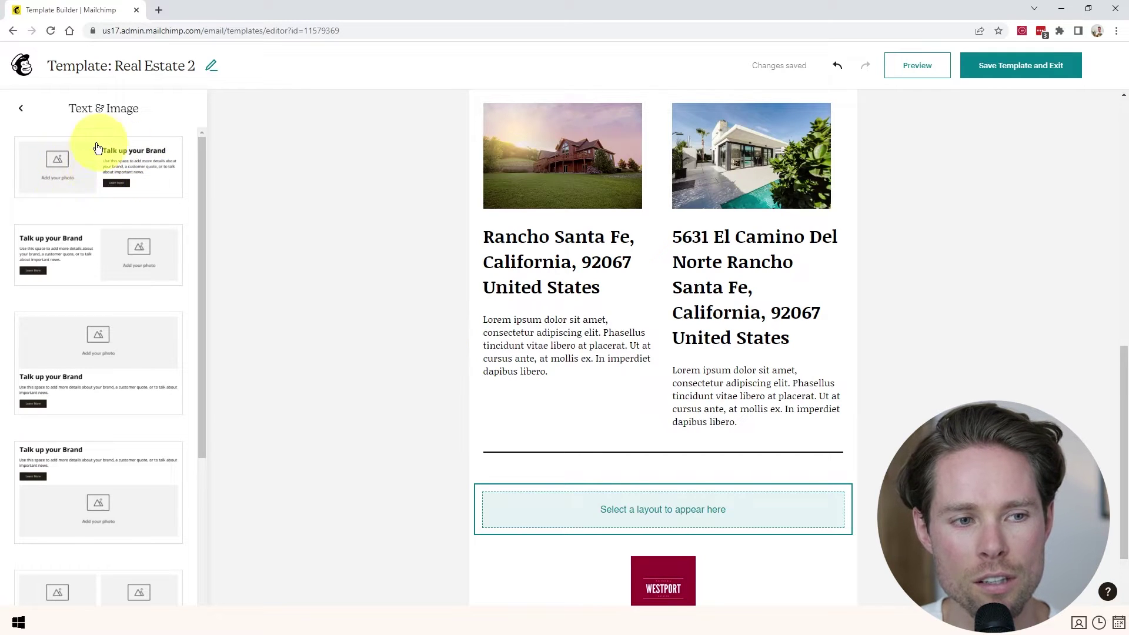
{"action": "left_click", "coordinate": [109, 168]}
{"action": "scroll", "coordinate": [598, 423], "scroll_direction": "down", "scroll_amount": 3}
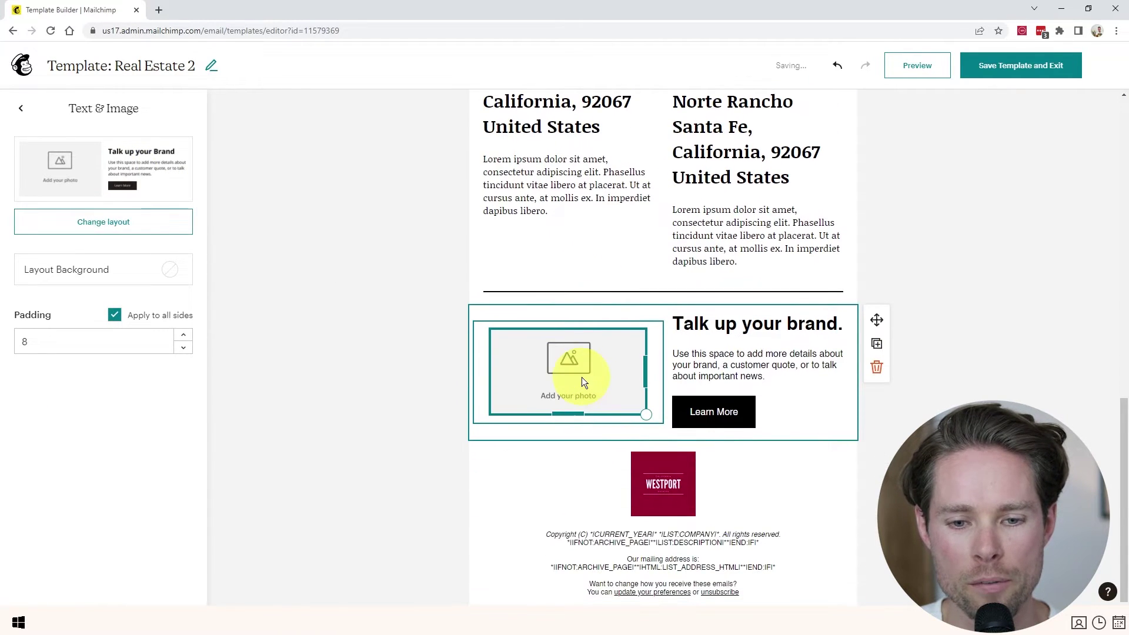
{"action": "left_click", "coordinate": [581, 377]}
{"action": "left_click", "coordinate": [578, 310]}
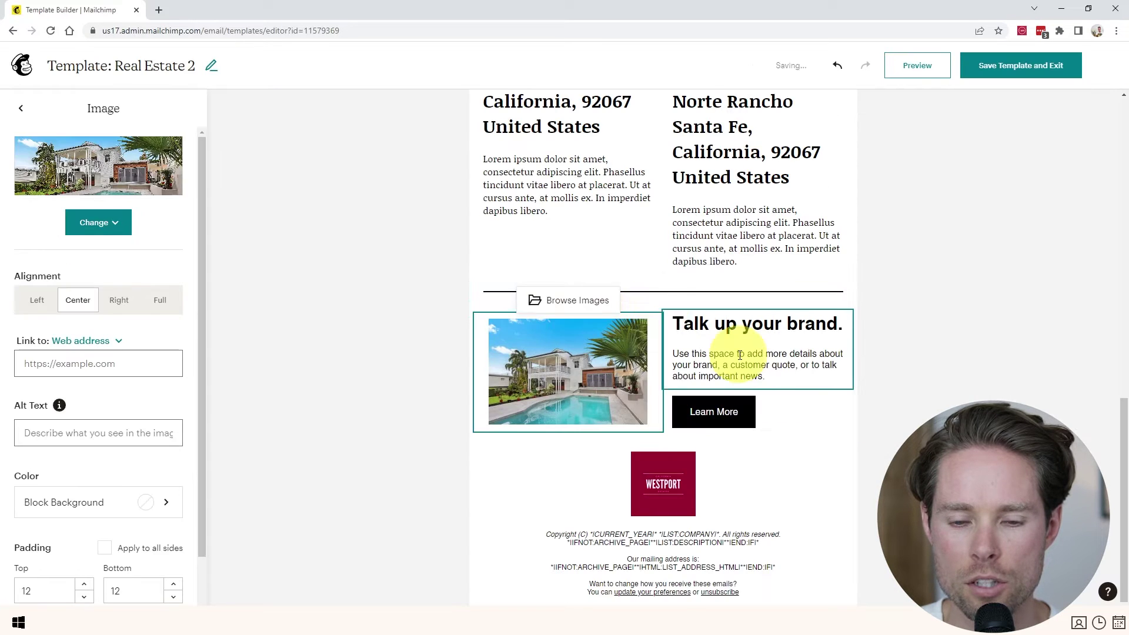
Add the heading "Tips to find your perfect home" between the divider and the new text and image layout.
{"action": "left_click", "coordinate": [662, 304]}
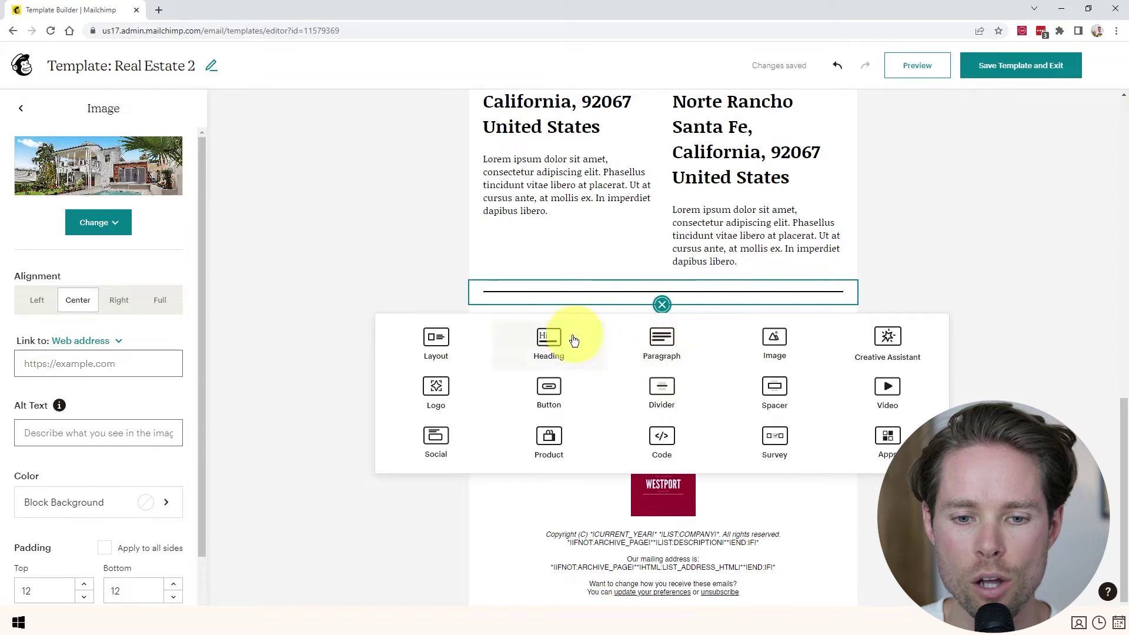
{"action": "left_click", "coordinate": [553, 340]}
{"action": "type", "text": "Tips to find your perfect home"}
{"action": "left_click", "coordinate": [377, 339]}
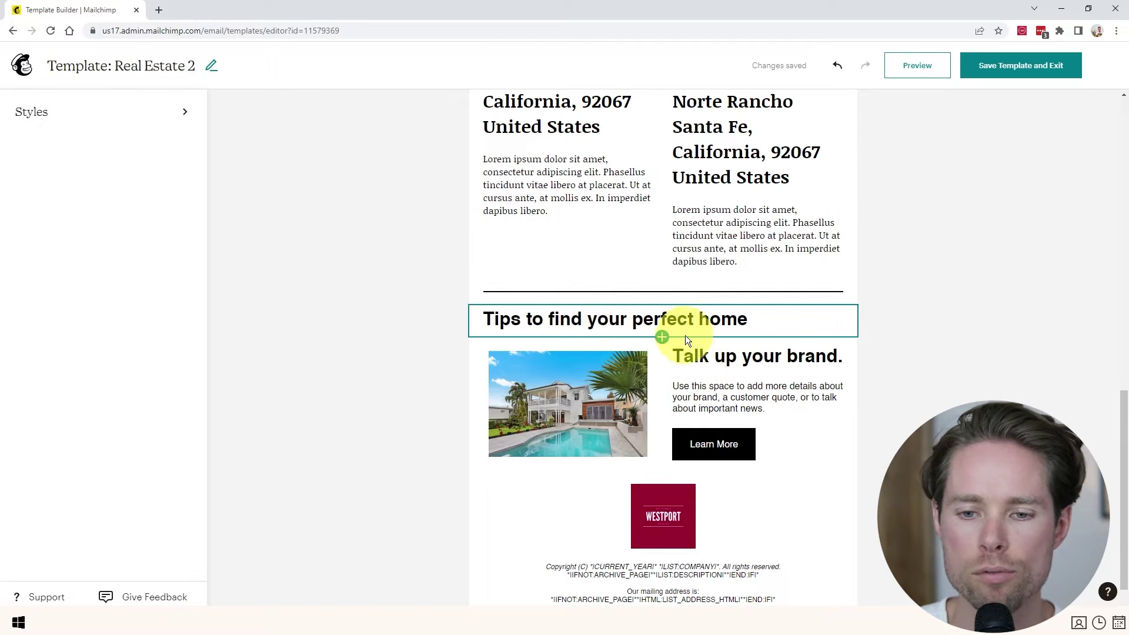
Remove the "Talk up your brand." heading beside the pool photo and replace the placeholder paragraph with the "Lorem ipsum dolor sit amet" text as plain text.
{"action": "triple_click", "coordinate": [736, 357]}
{"action": "key", "text": "BackSpace"}
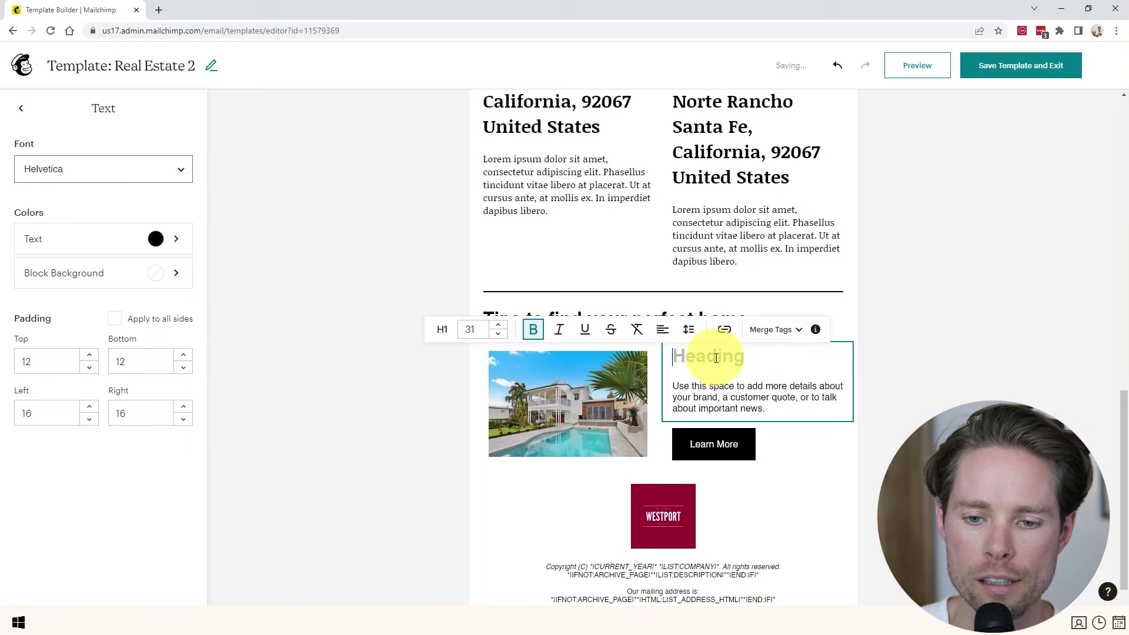
{"action": "key", "text": "BackSpace"}
{"action": "triple_click", "coordinate": [721, 377]}
{"action": "right_click", "coordinate": [721, 376]}
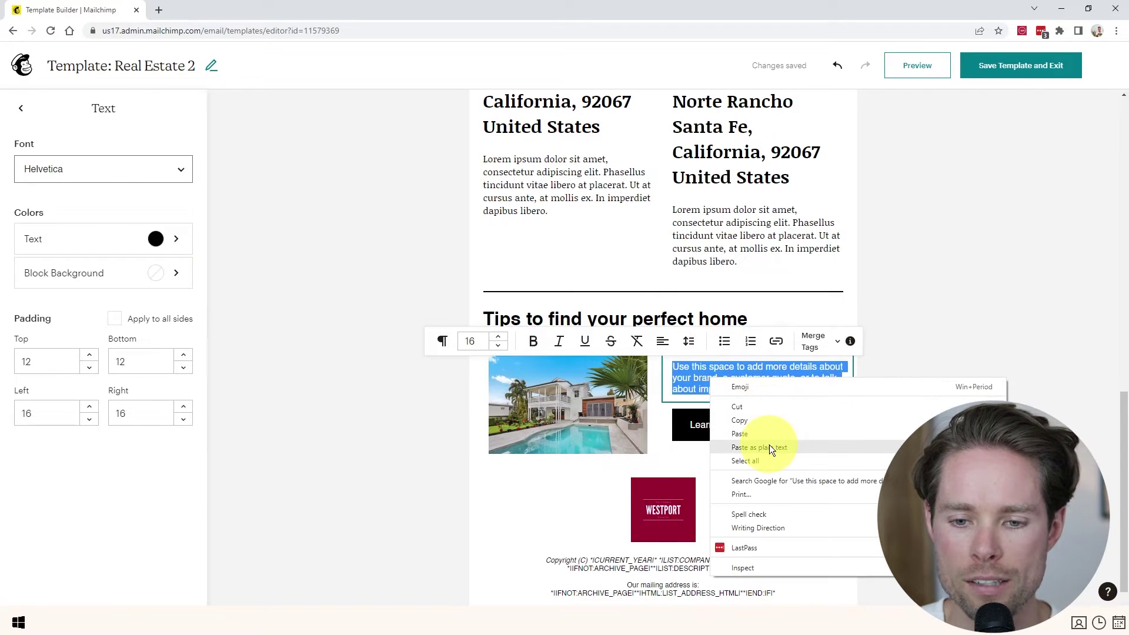
{"action": "left_click", "coordinate": [769, 445]}
Change the font of the "Tips to find your perfect home" heading and its paragraph to the serif font used in the property listings.
{"action": "triple_click", "coordinate": [709, 384]}
{"action": "left_click", "coordinate": [559, 320]}
{"action": "triple_click", "coordinate": [555, 318]}
{"action": "left_click", "coordinate": [108, 168]}
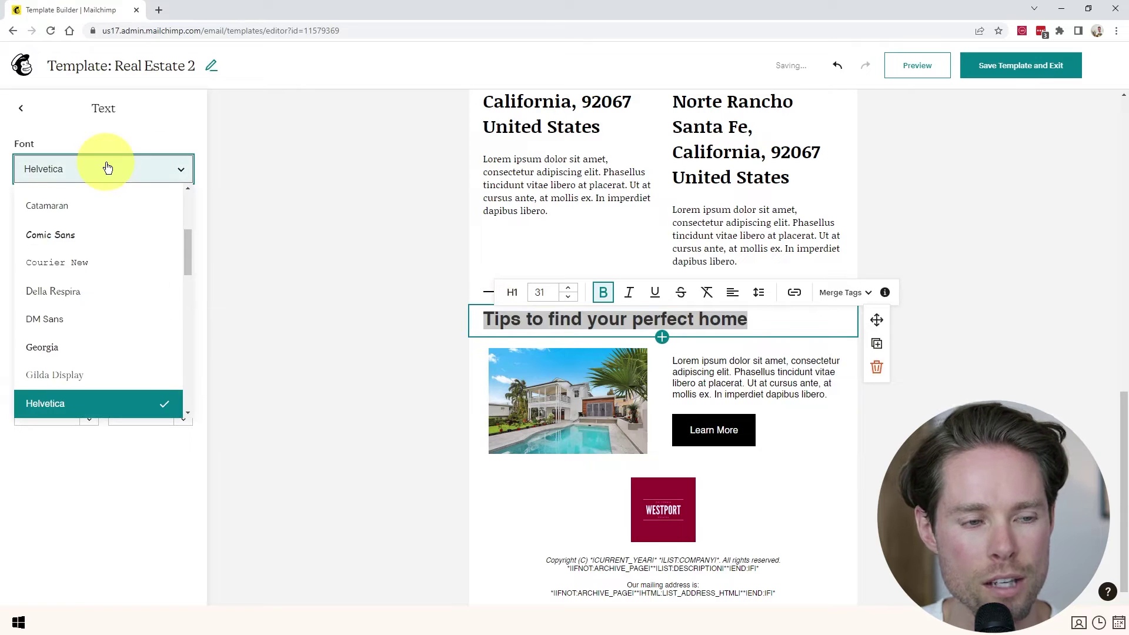
{"action": "key", "text": "n"}
{"action": "scroll", "coordinate": [95, 303], "scroll_direction": "down", "scroll_amount": 3}
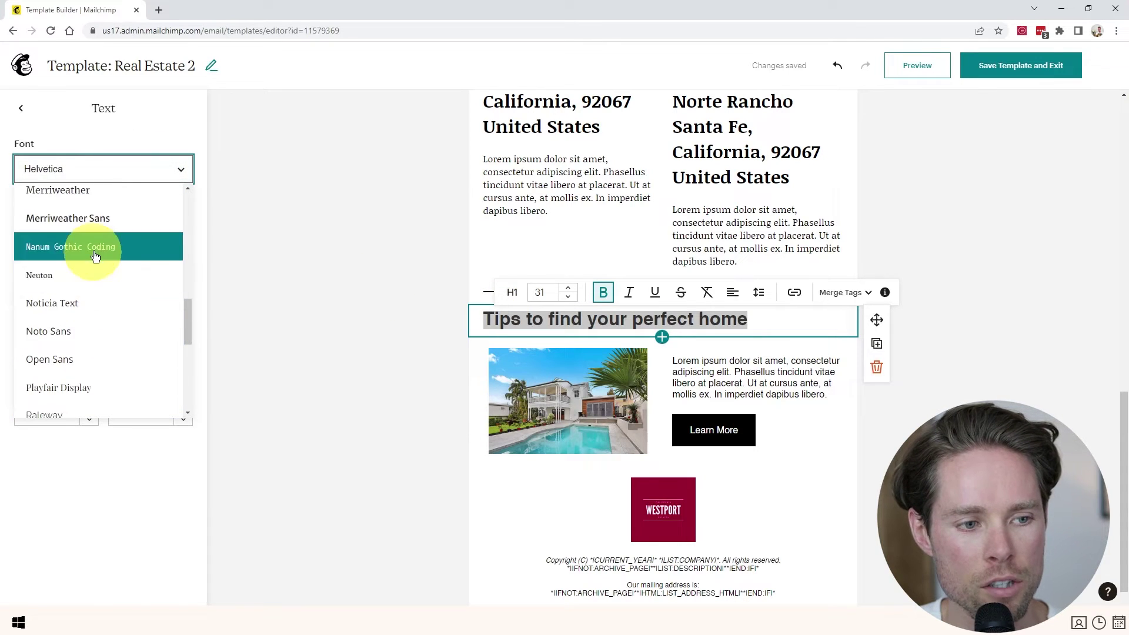
{"action": "left_click", "coordinate": [726, 372]}
{"action": "triple_click", "coordinate": [726, 373]}
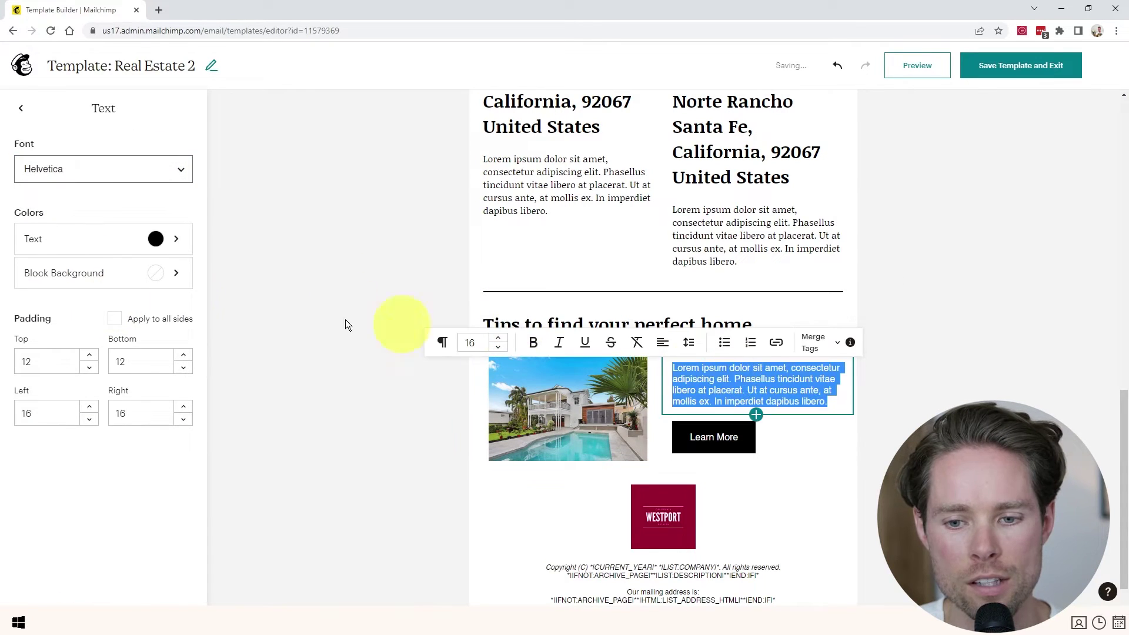
{"action": "left_click", "coordinate": [58, 177]}
{"action": "left_click", "coordinate": [71, 288]}
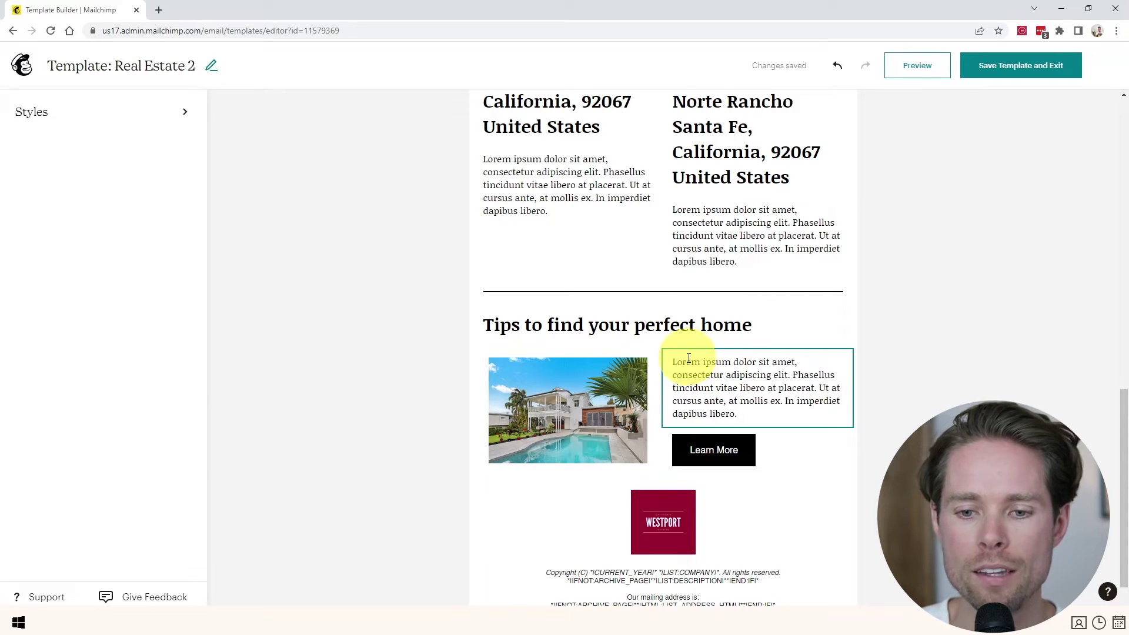
Change the label of the Learn More button beside the pool photo to "Find out more".
{"action": "key", "text": "ctrl+z"}
{"action": "left_click", "coordinate": [724, 410]}
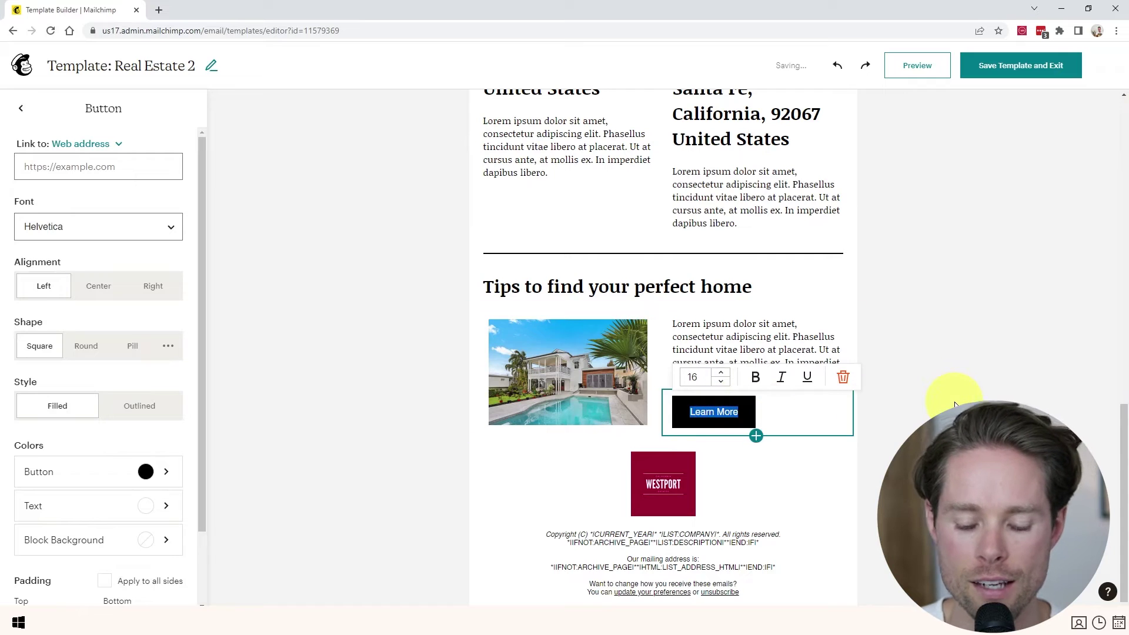
{"action": "type", "text": "Find out more"}
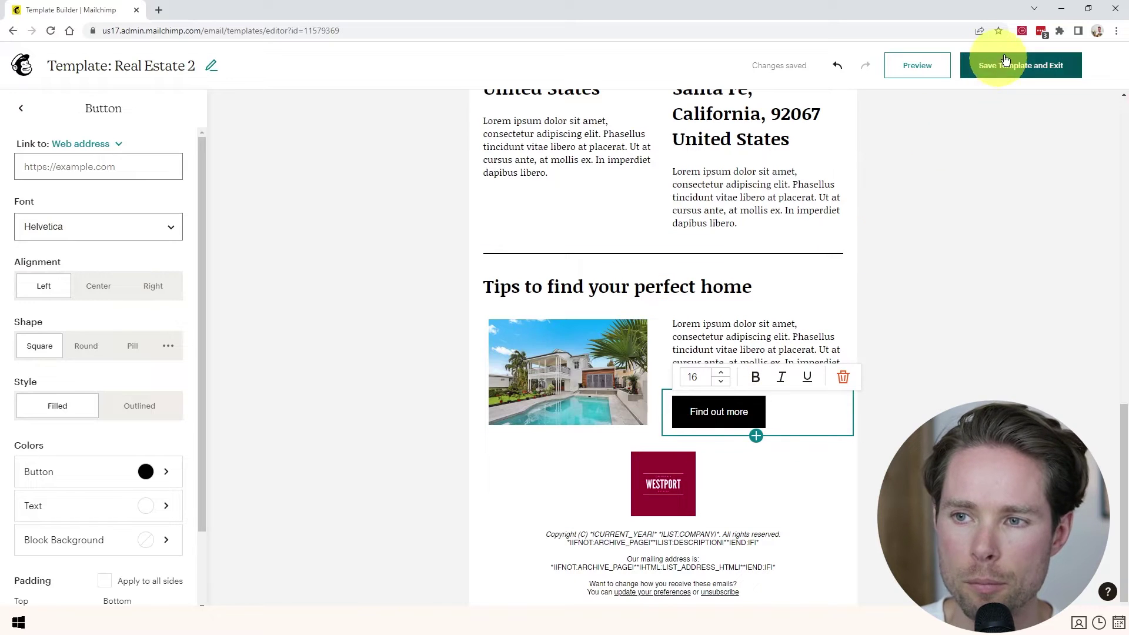
Sample the dark red of the Westport footer logo with the ColorPick Eyedropper extension.
{"action": "left_click", "coordinate": [1058, 31]}
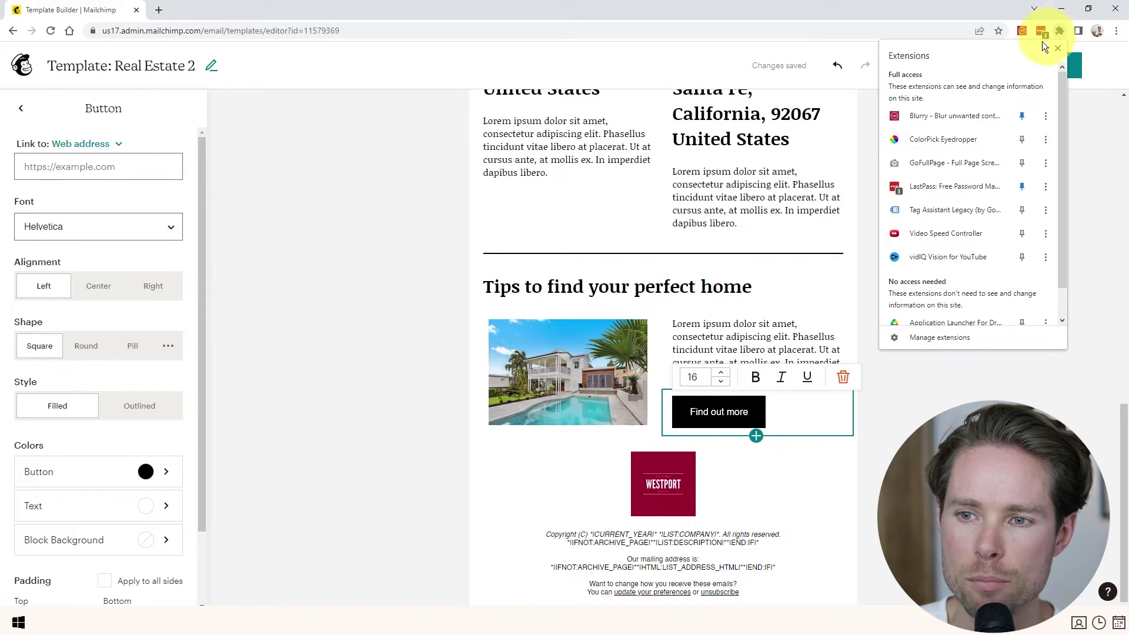
{"action": "left_click", "coordinate": [971, 140]}
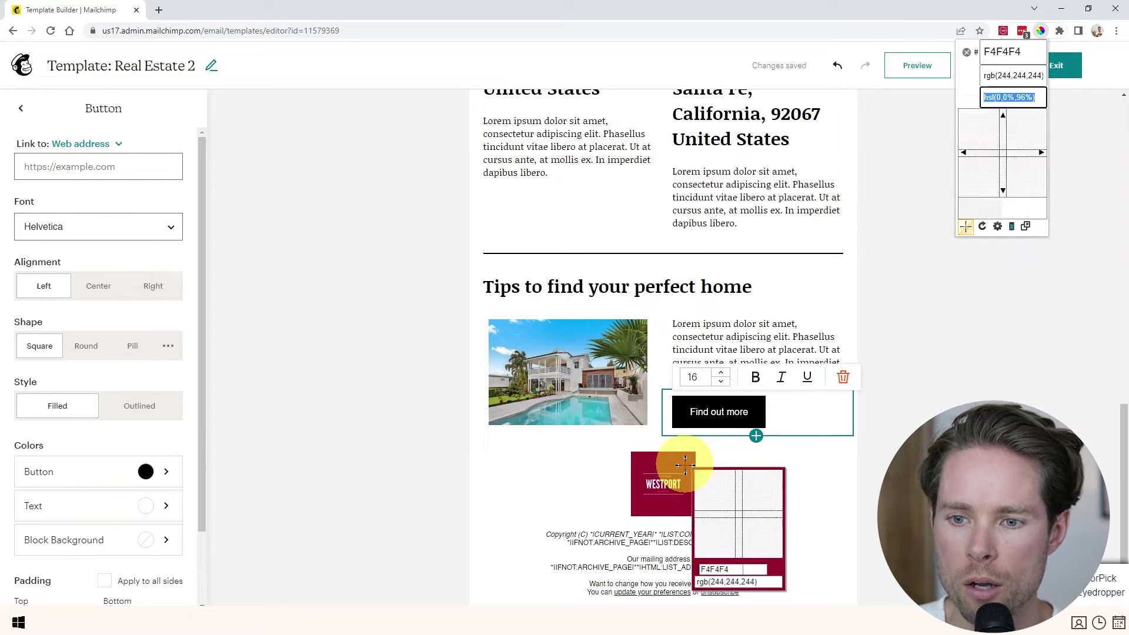
{"action": "left_click", "coordinate": [680, 461]}
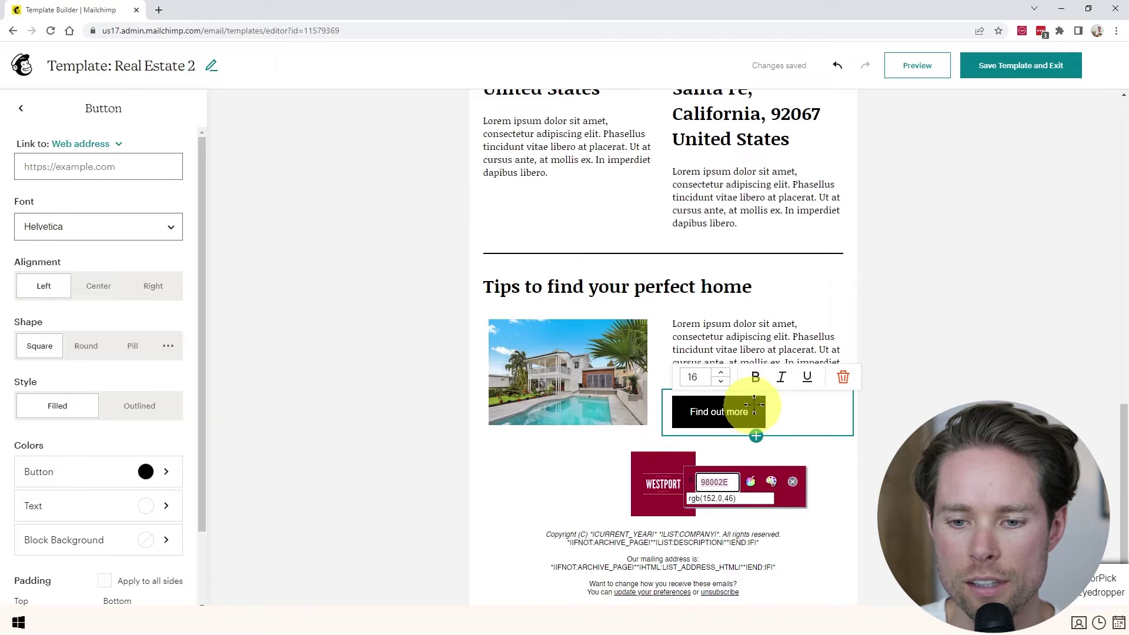
{"action": "key", "text": "Escape"}
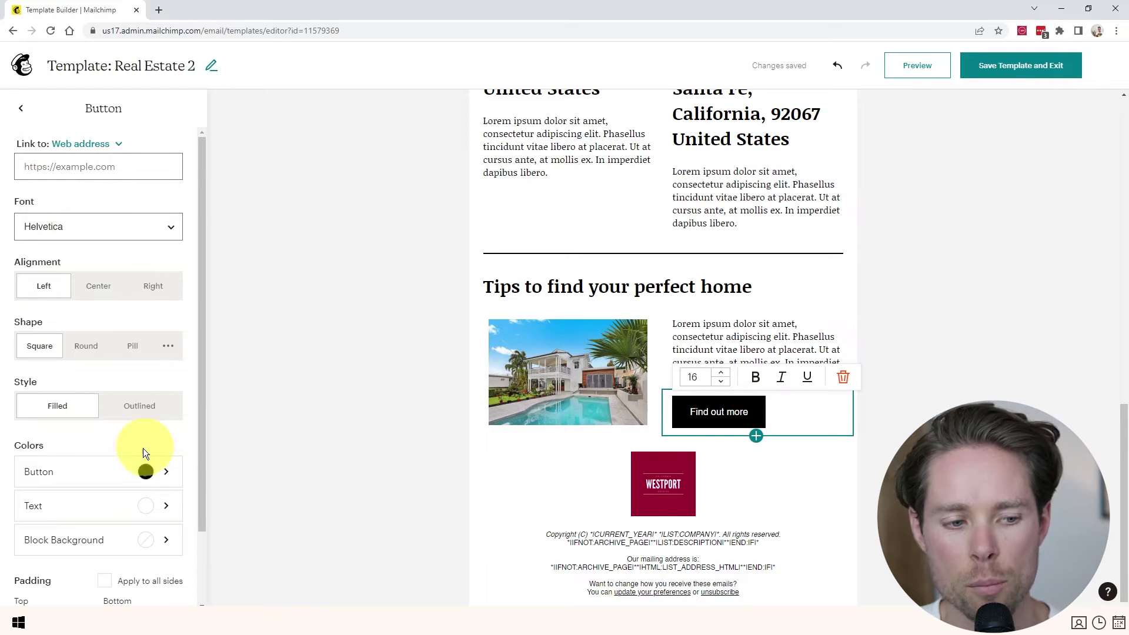
Set the color of the "Find out more" button to #98002E.
{"action": "left_click", "coordinate": [94, 470]}
{"action": "type", "text": "98002E"}
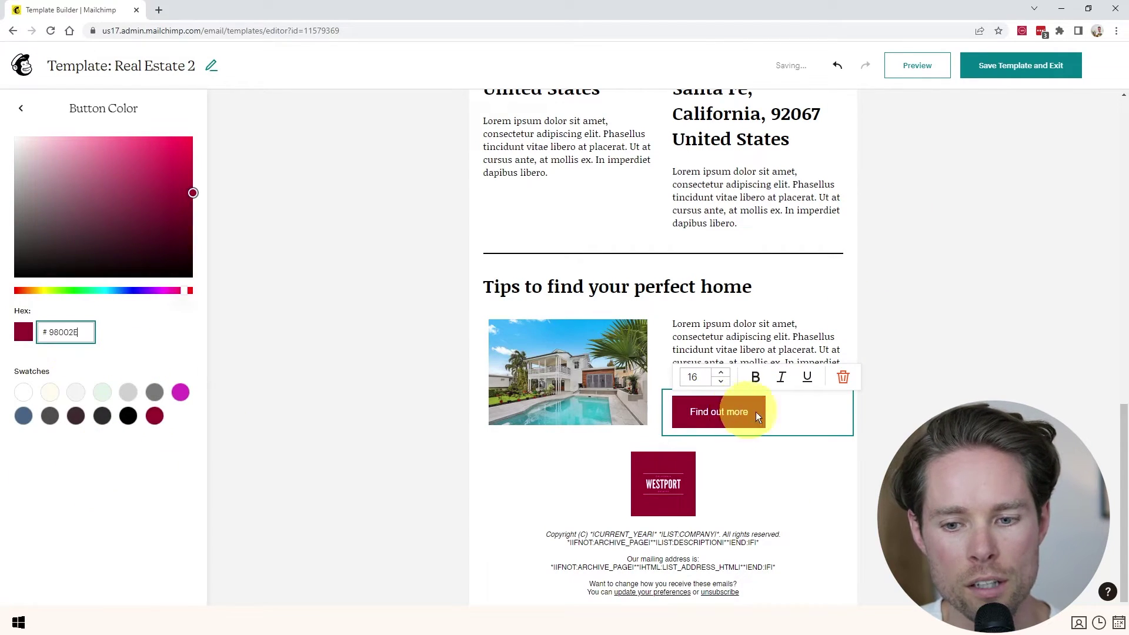
{"action": "left_click", "coordinate": [22, 111]}
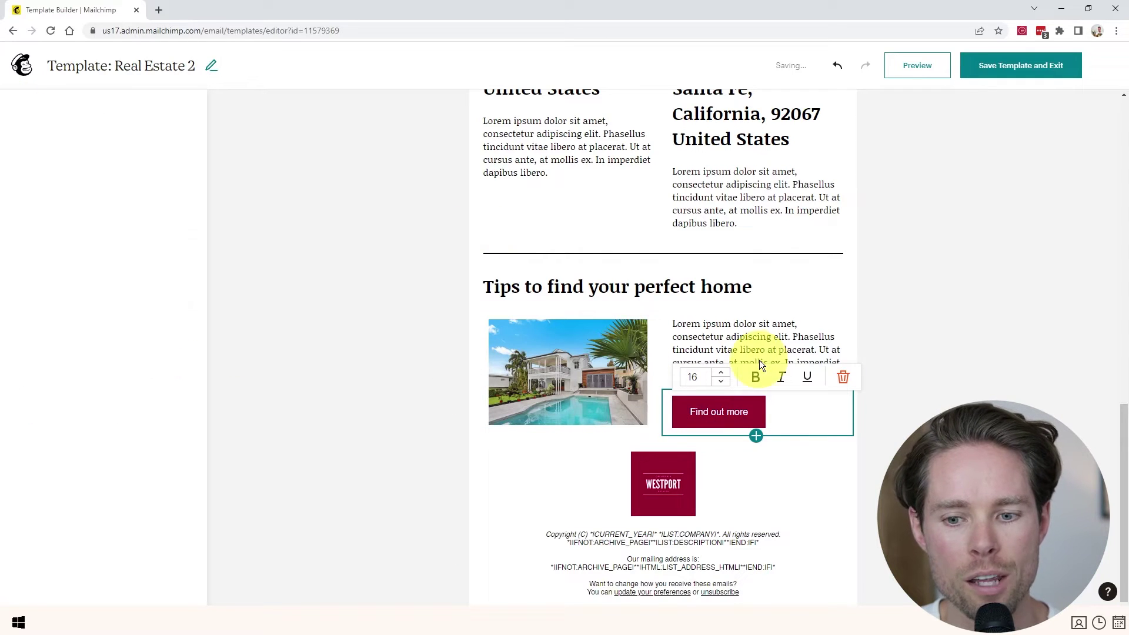
Change the footer to the layout with centered text above the logo.
{"action": "left_click", "coordinate": [548, 471]}
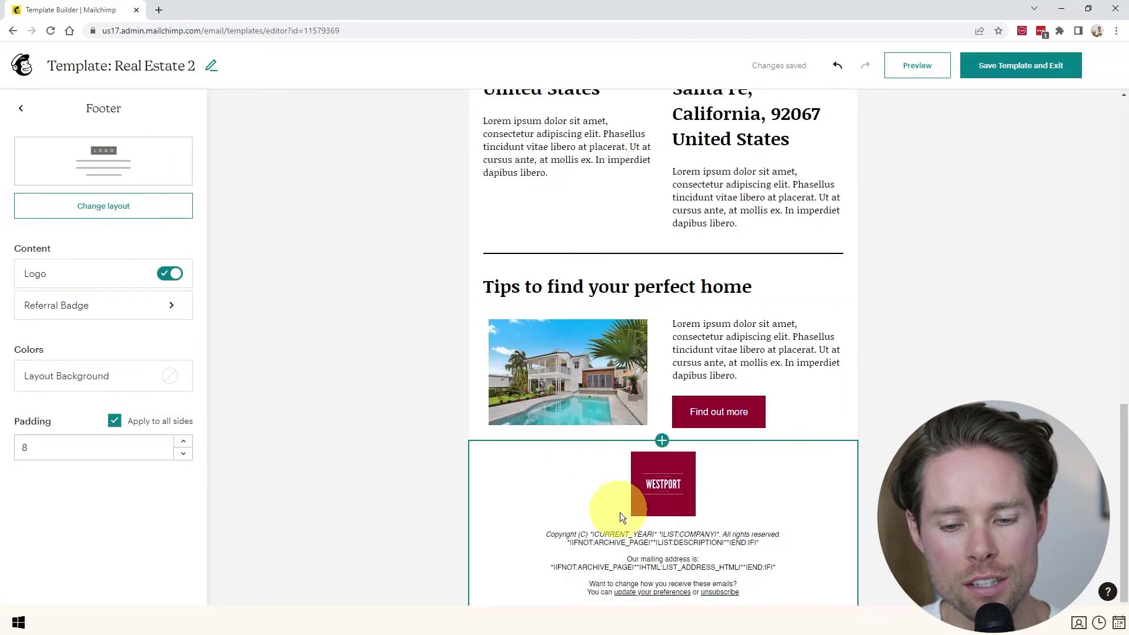
{"action": "left_click", "coordinate": [115, 200]}
{"action": "left_click", "coordinate": [134, 454]}
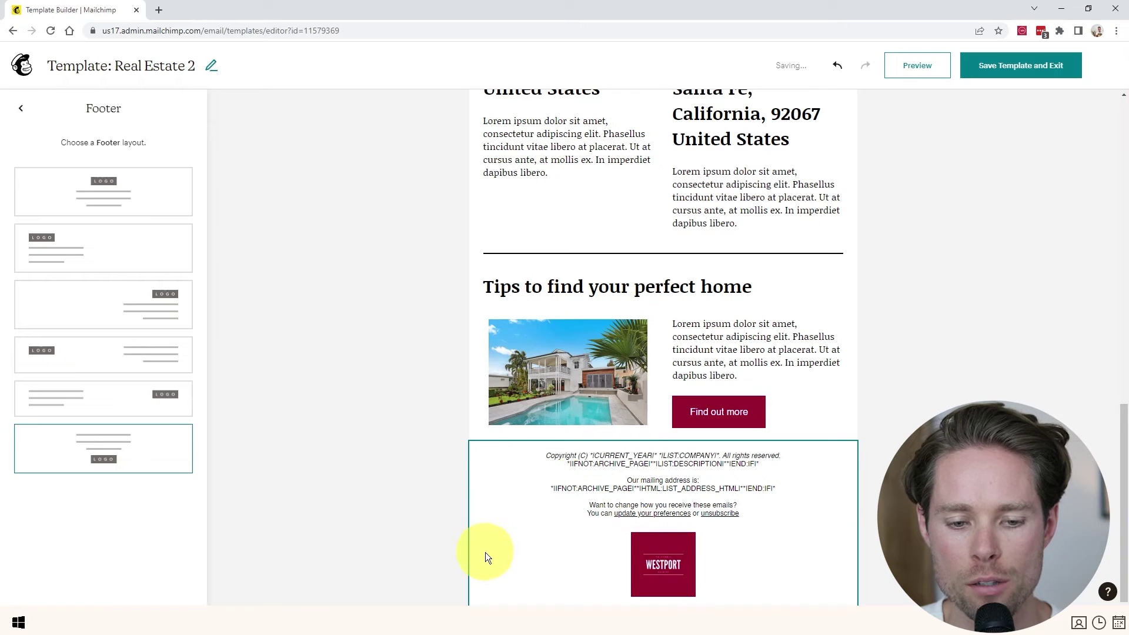
Set the footer's layout background color to #98002E.
{"action": "left_click", "coordinate": [151, 377]}
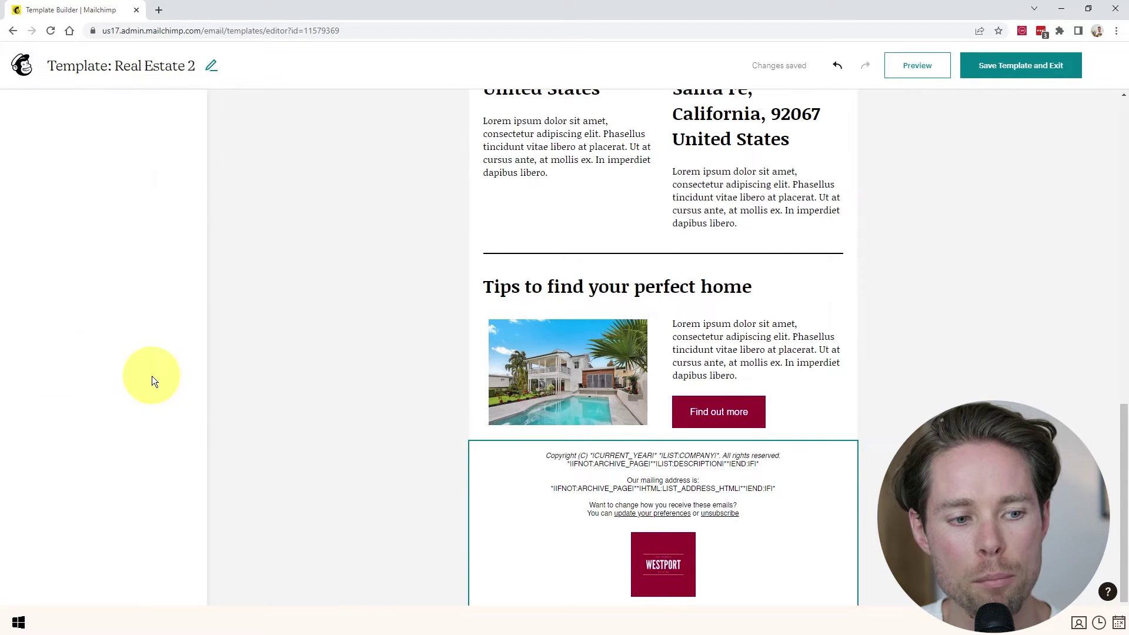
{"action": "left_click", "coordinate": [80, 332]}
{"action": "type", "text": "98002E"}
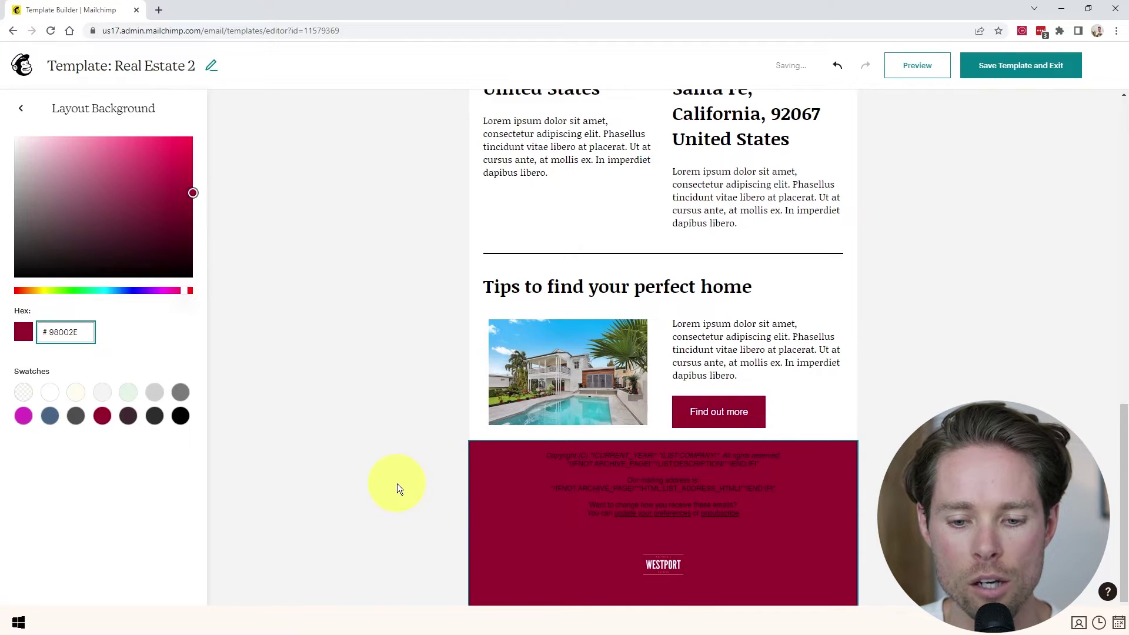
Change the color of all the footer text to white, #FFFFFF.
{"action": "left_click", "coordinate": [761, 494]}
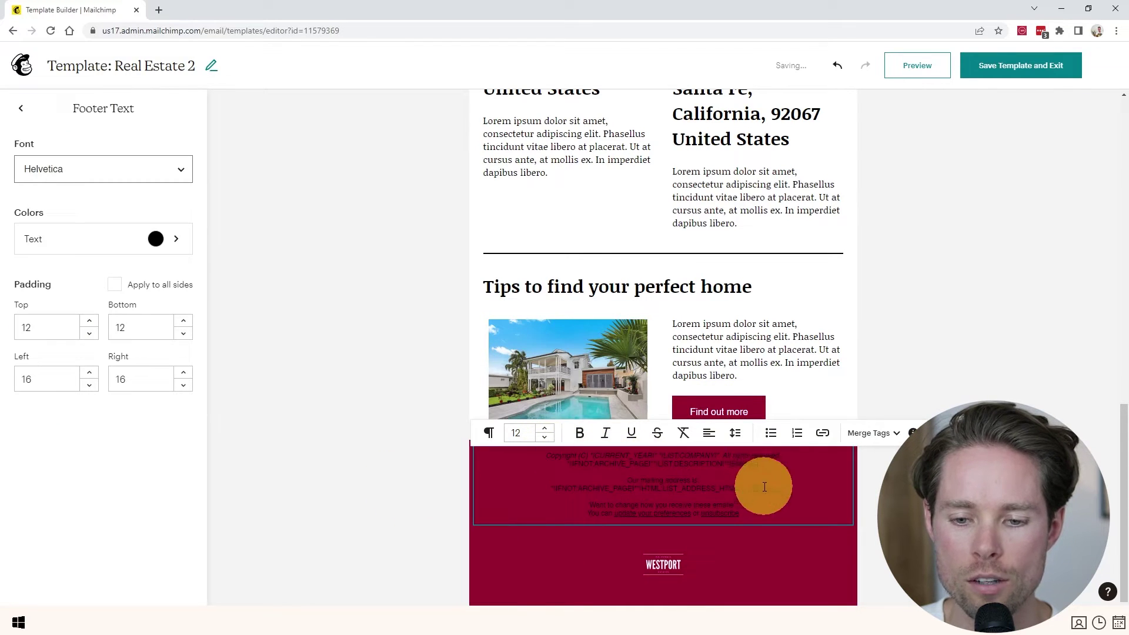
{"action": "key", "text": "ctrl+a"}
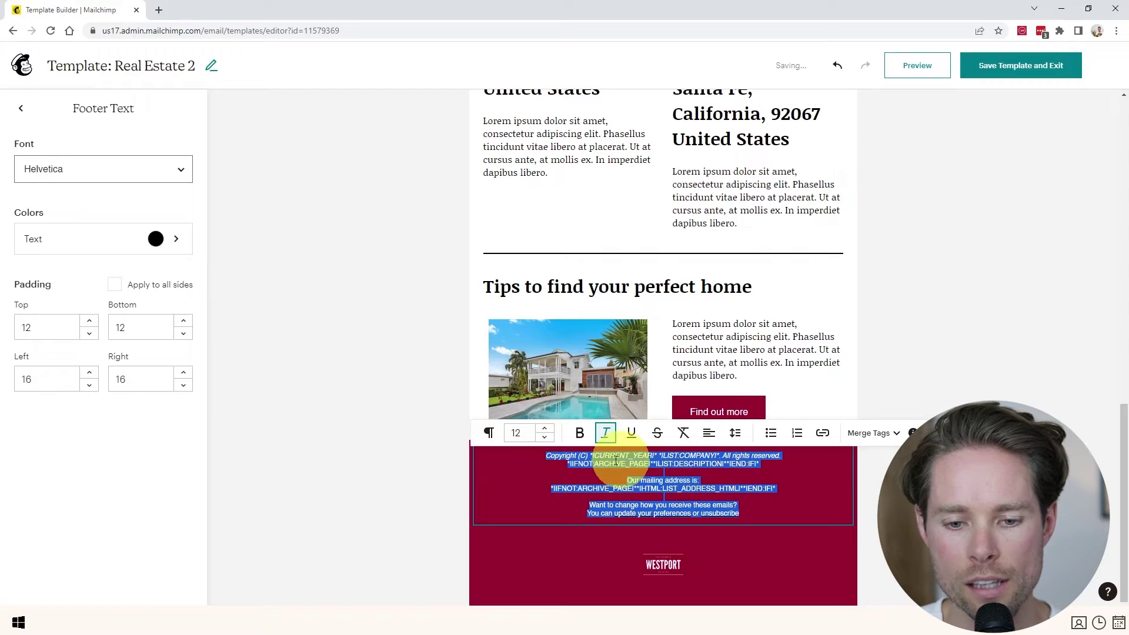
{"action": "left_click", "coordinate": [81, 241]}
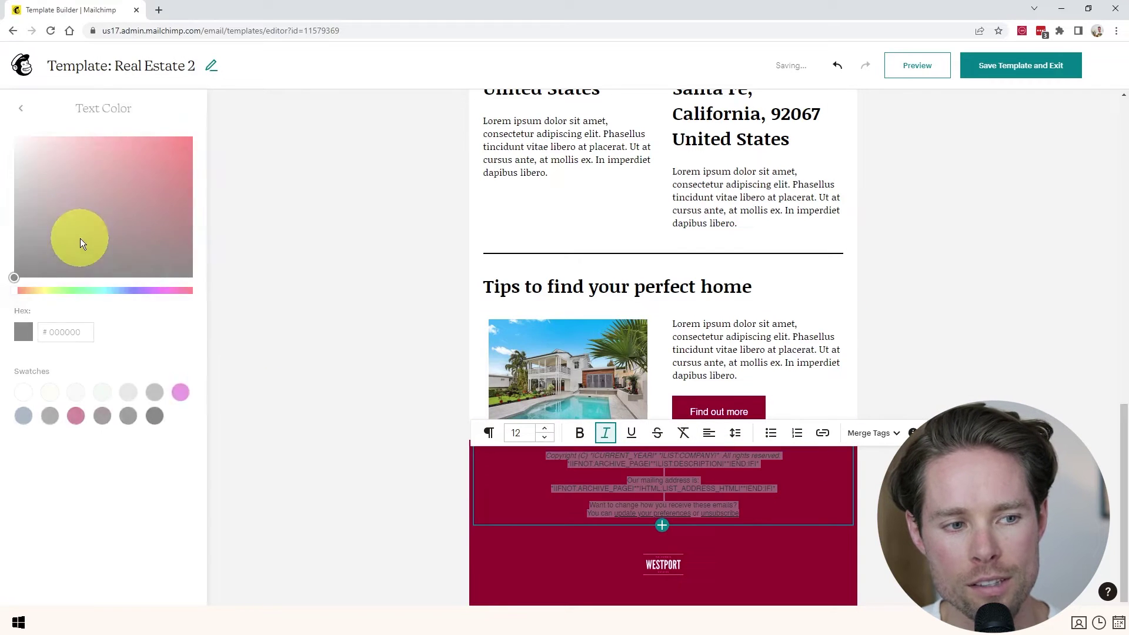
{"action": "left_click", "coordinate": [22, 179]}
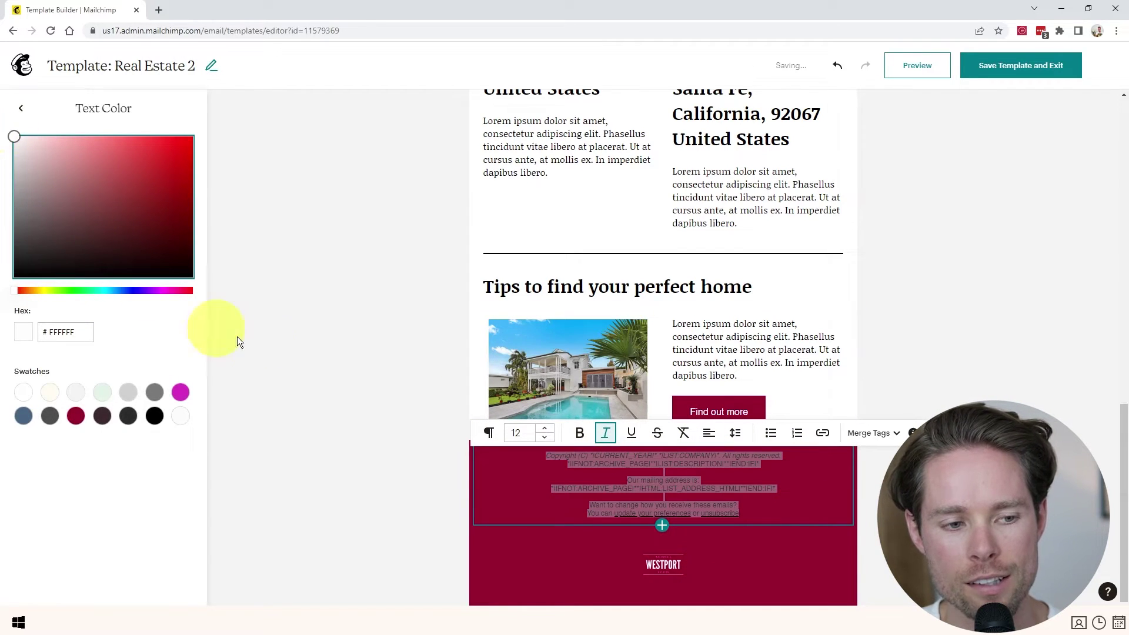
{"action": "left_click", "coordinate": [410, 502]}
Insert a Social block directly above the footer and set its icon color to Light.
{"action": "left_click", "coordinate": [662, 441]}
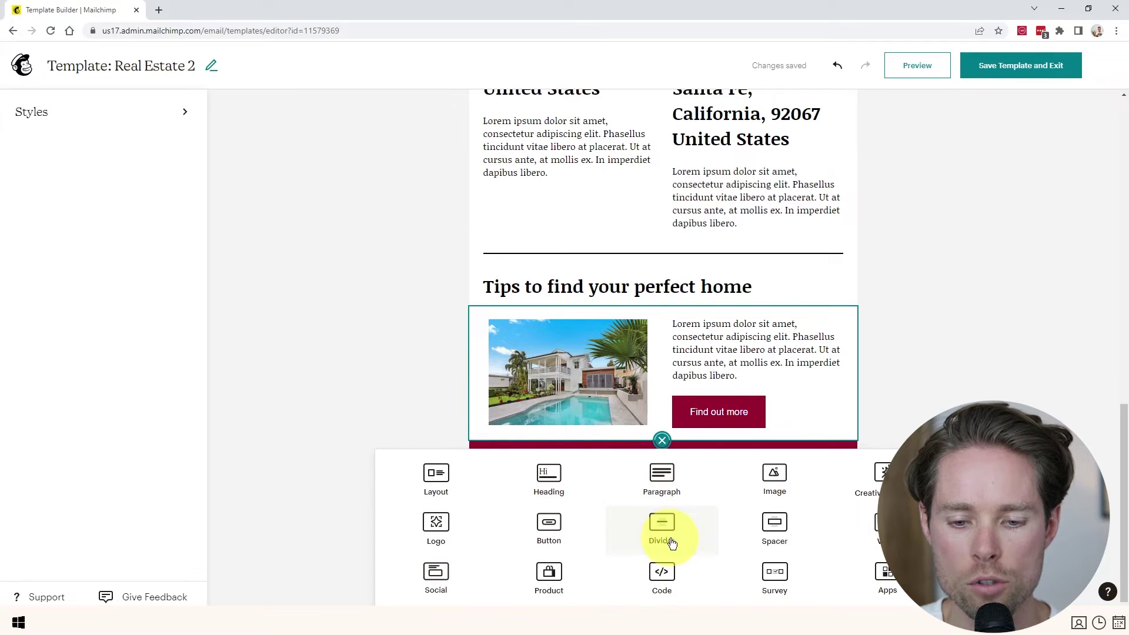
{"action": "left_click", "coordinate": [436, 577]}
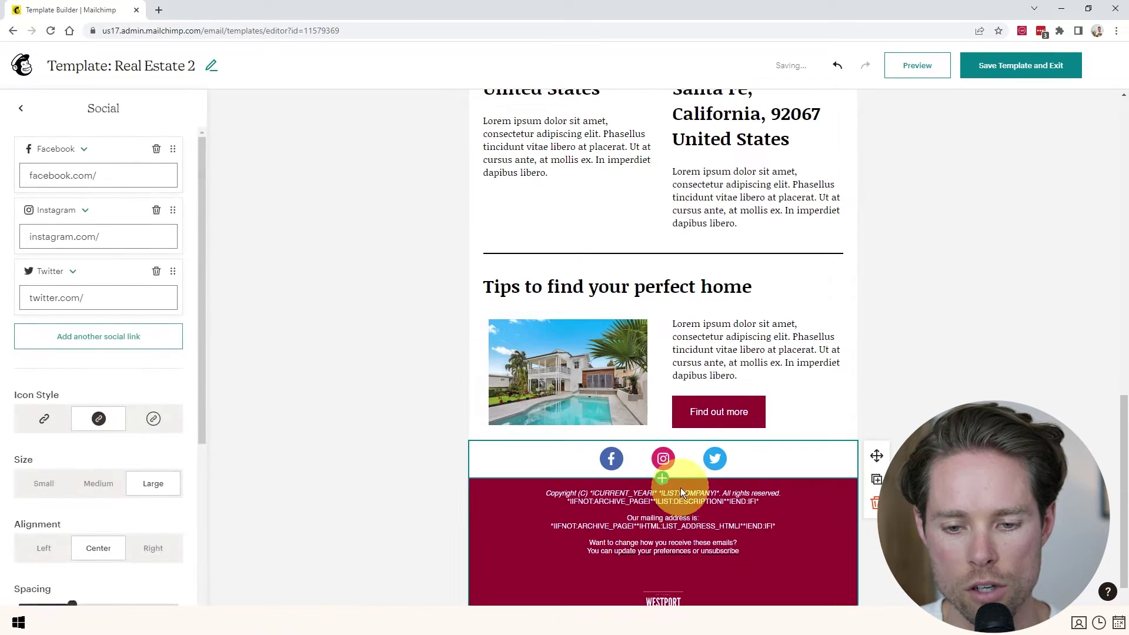
{"action": "scroll", "coordinate": [76, 308], "scroll_direction": "down", "scroll_amount": 5}
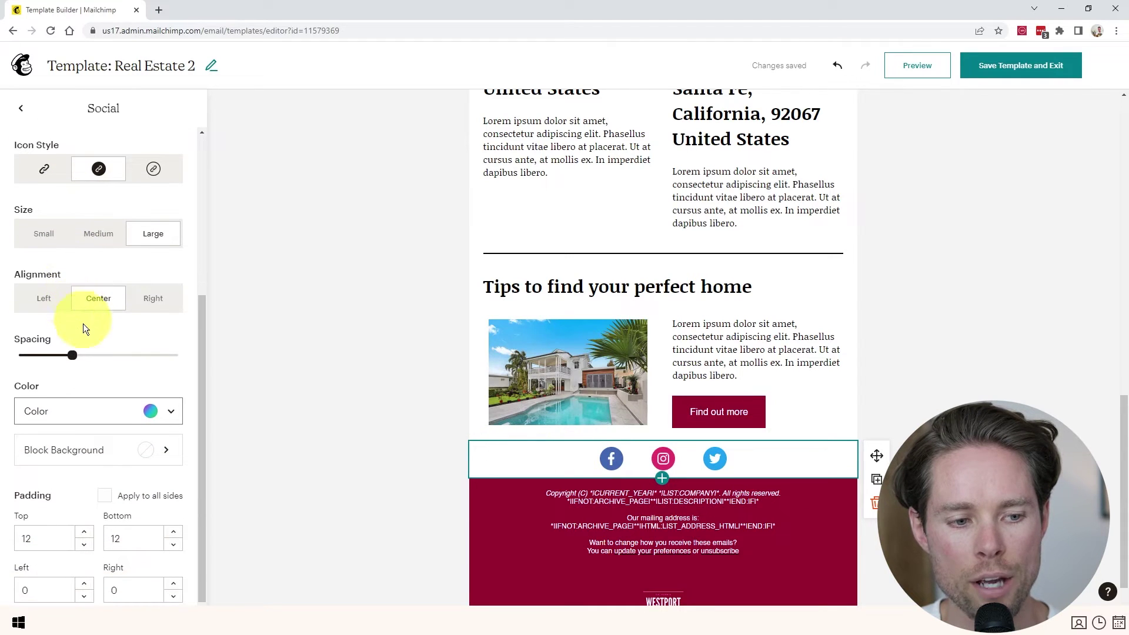
{"action": "left_click", "coordinate": [41, 411]}
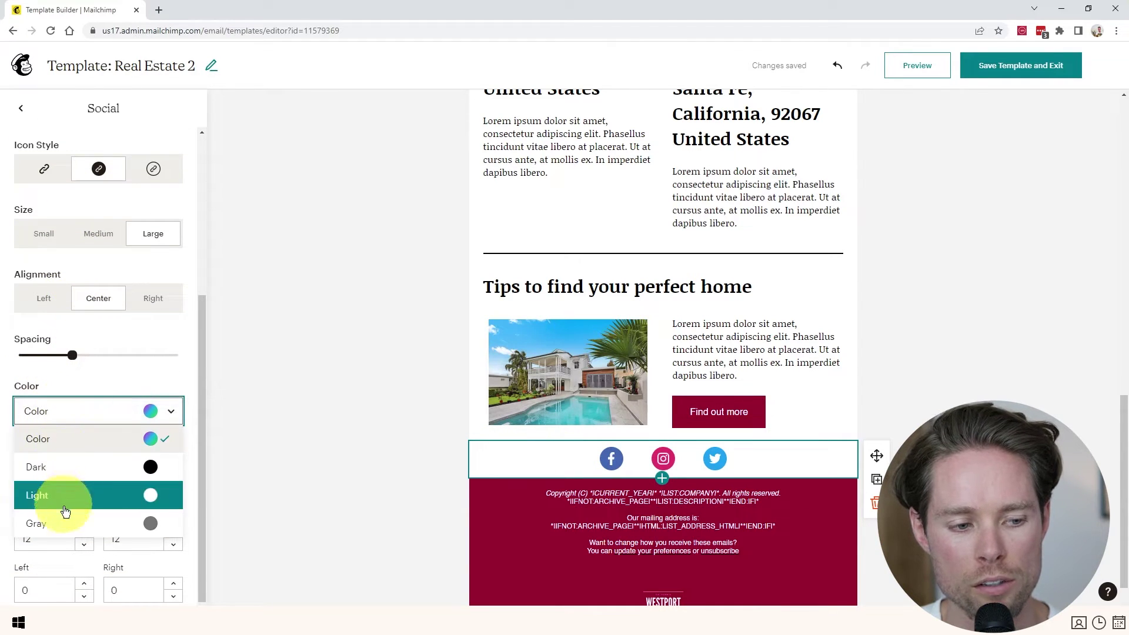
{"action": "left_click", "coordinate": [70, 497]}
Set the Social block's background to the dark red #98002E swatch.
{"action": "left_click", "coordinate": [71, 446]}
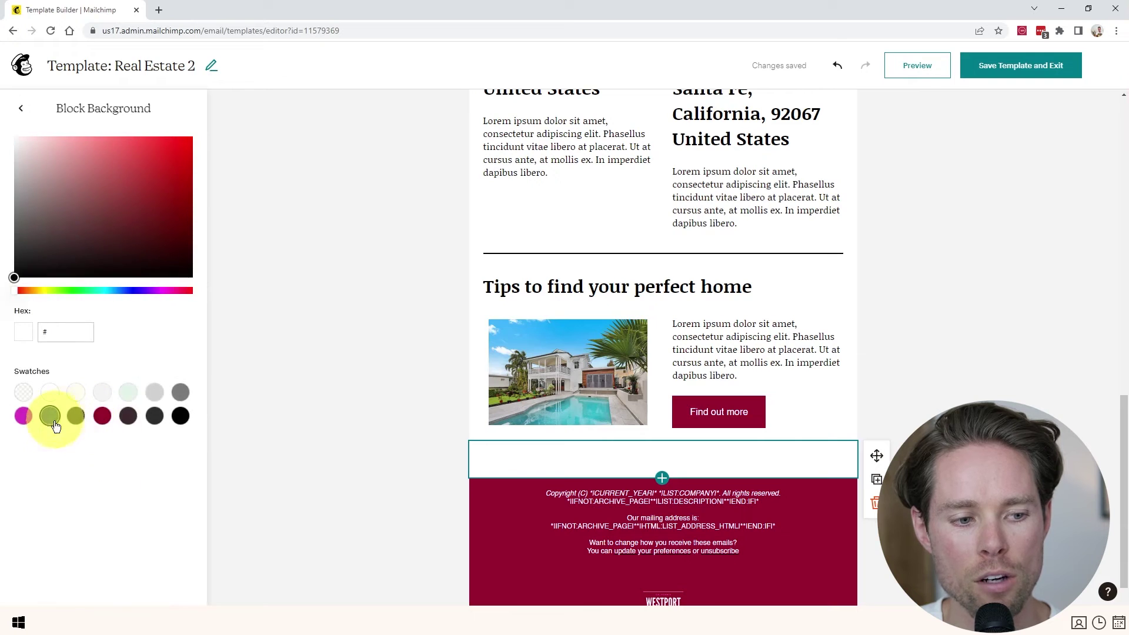
{"action": "left_click", "coordinate": [102, 420]}
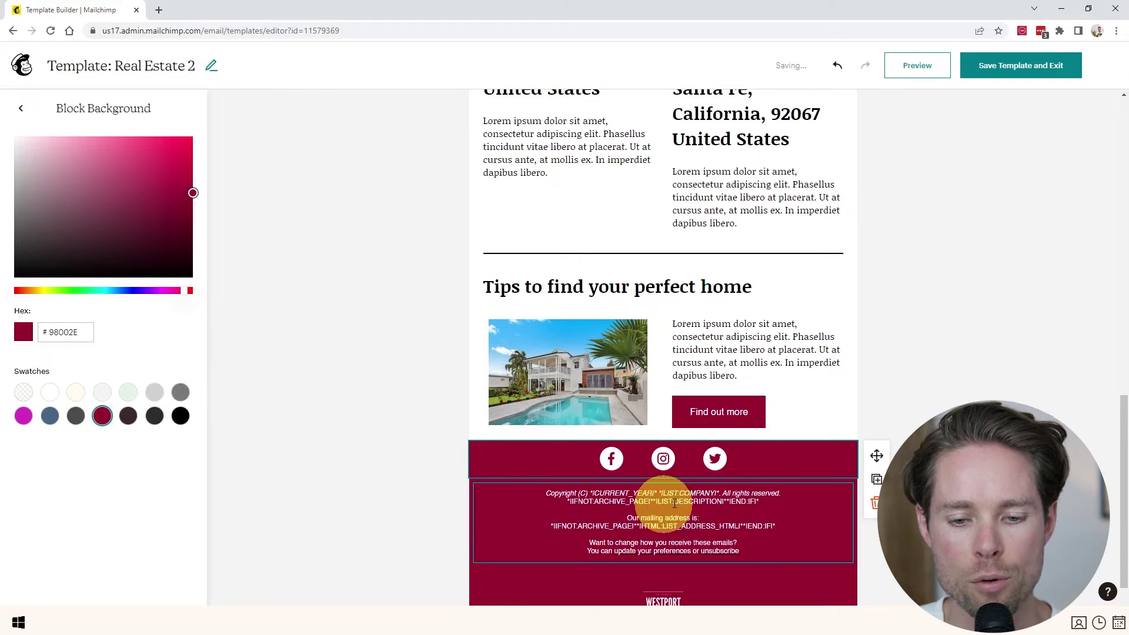
{"action": "left_click", "coordinate": [386, 457]}
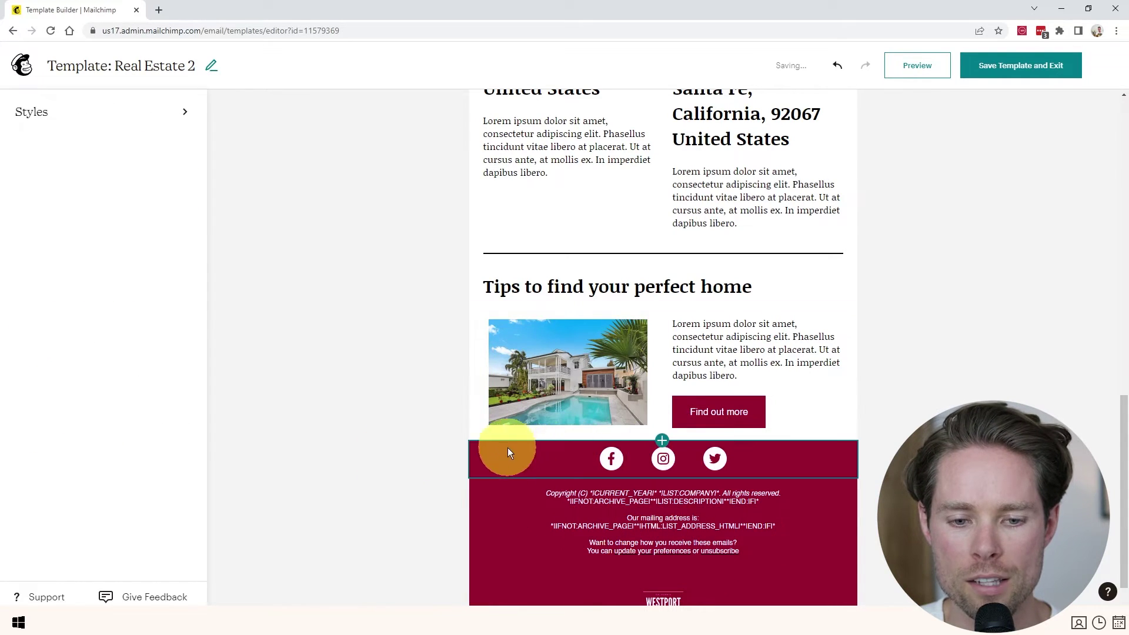
Insert a Spacer block between the home-tips section and the social icons.
{"action": "left_click", "coordinate": [662, 440]}
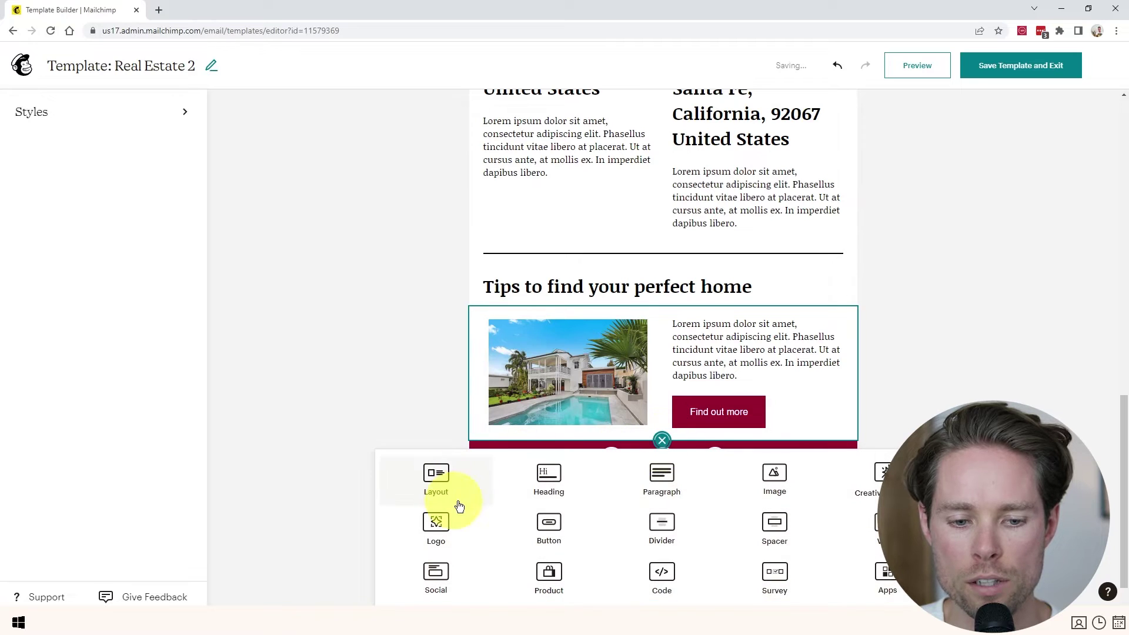
{"action": "left_click", "coordinate": [773, 529]}
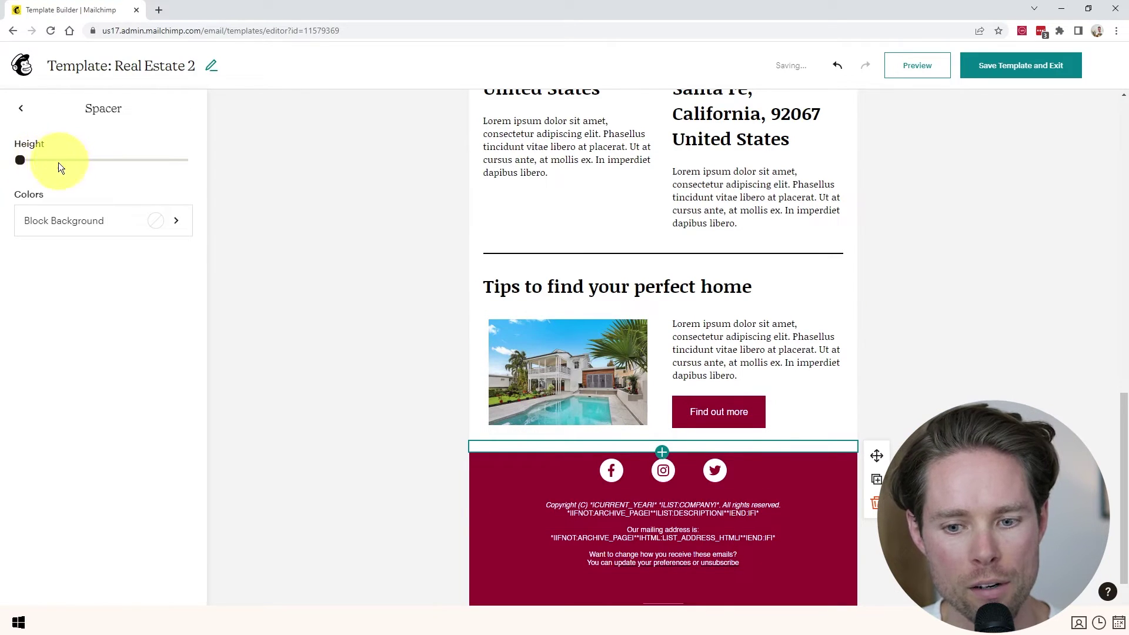
Review the template's layout from the logo and banner down to the rental property listings.
{"action": "left_click_drag", "start_coordinate": [1125, 429], "coordinate": [1125, 135]}
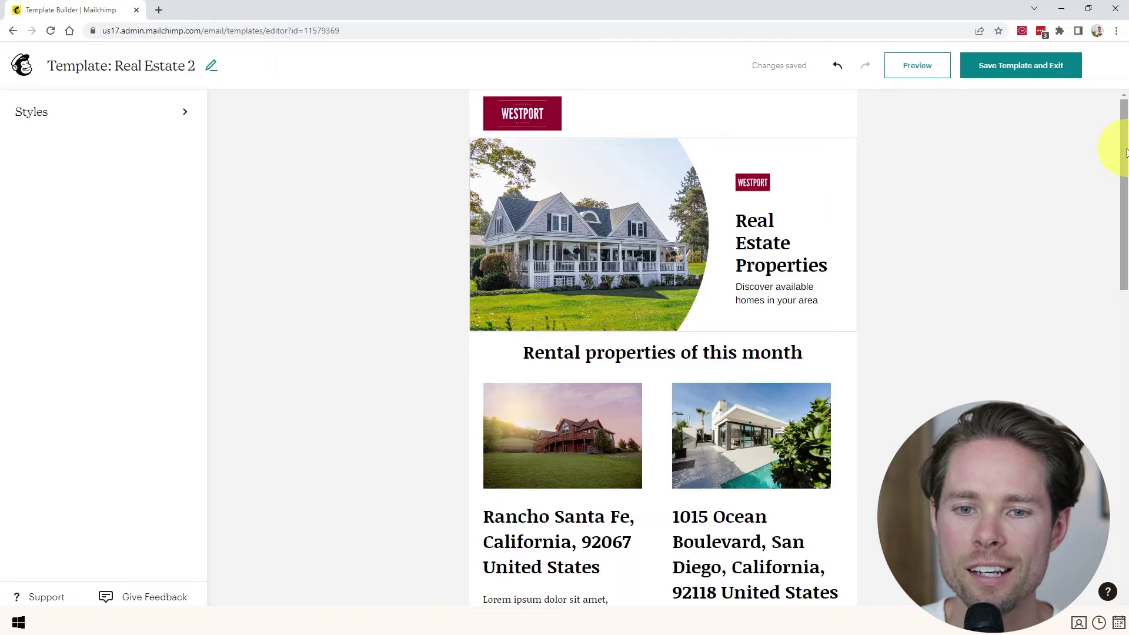
{"action": "left_click_drag", "start_coordinate": [1127, 153], "coordinate": [971, 139]}
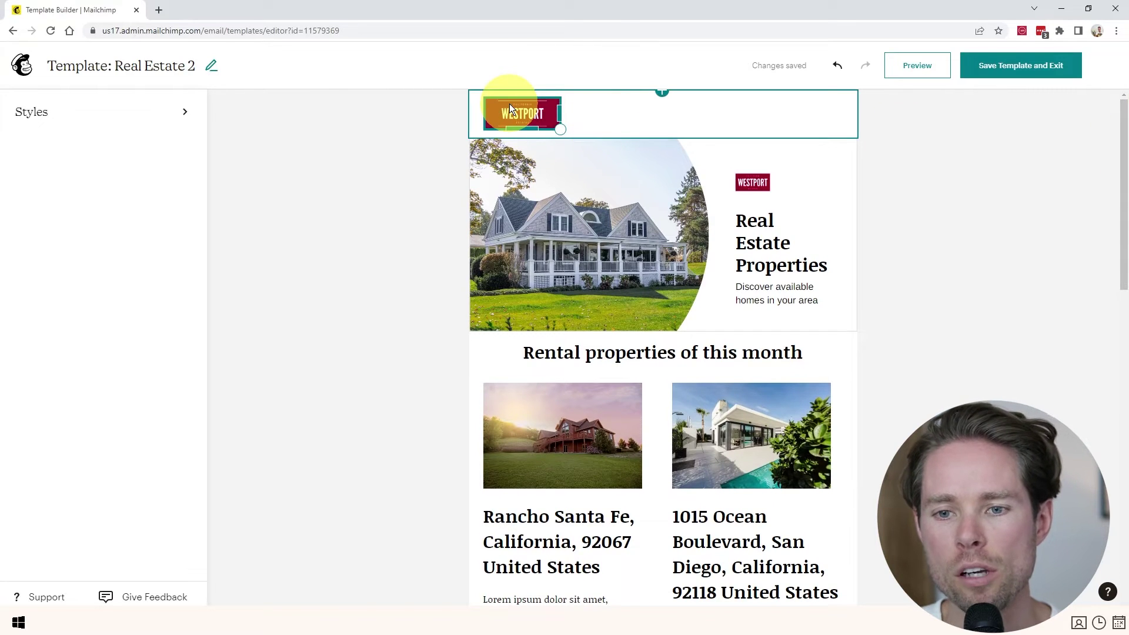
{"action": "scroll", "coordinate": [612, 264], "scroll_direction": "down", "scroll_amount": 5}
{"action": "scroll", "coordinate": [706, 412], "scroll_direction": "up", "scroll_amount": 3}
{"action": "left_click", "coordinate": [584, 351]}
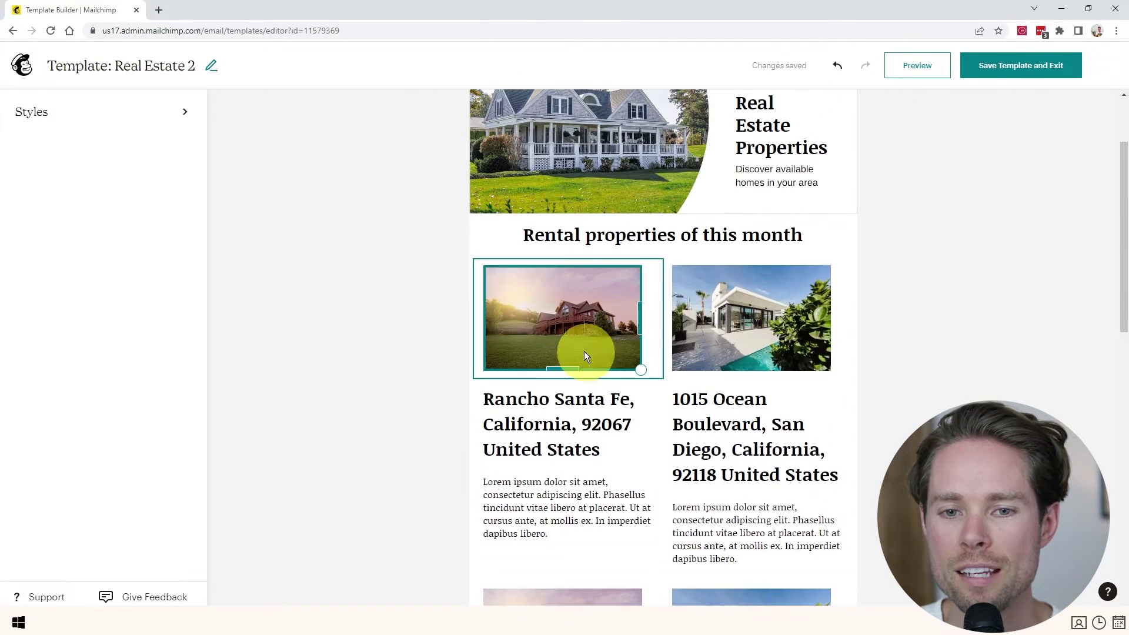
{"action": "left_click", "coordinate": [715, 314]}
{"action": "left_click", "coordinate": [592, 327]}
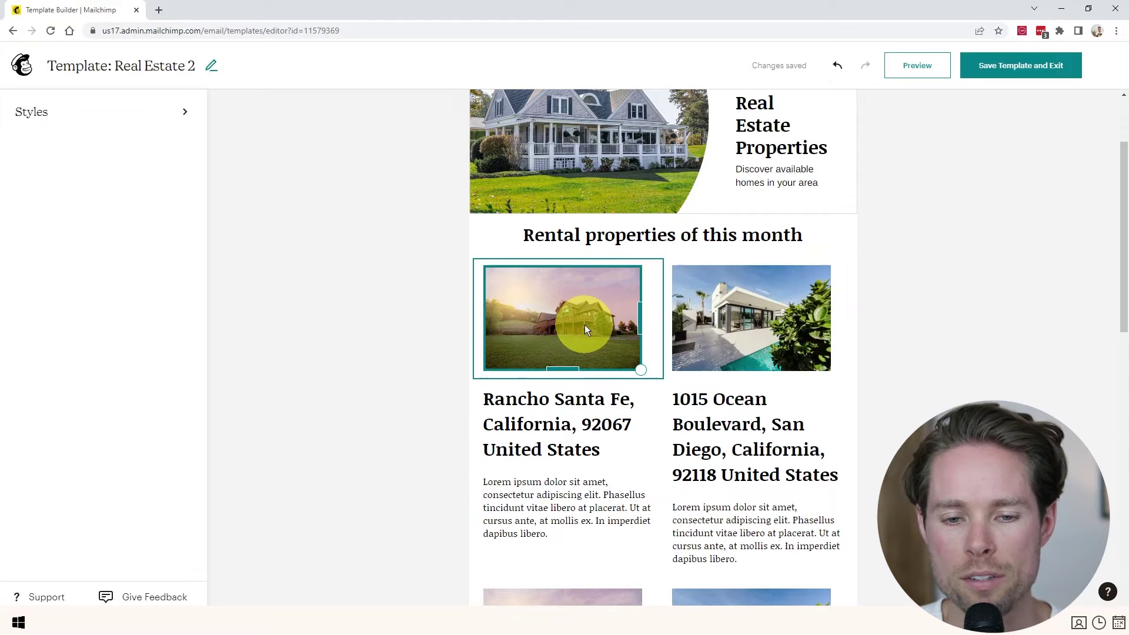
Inspect the web address link settings of the first rental image, the Find out more button and the home-tips image.
{"action": "left_click", "coordinate": [585, 325]}
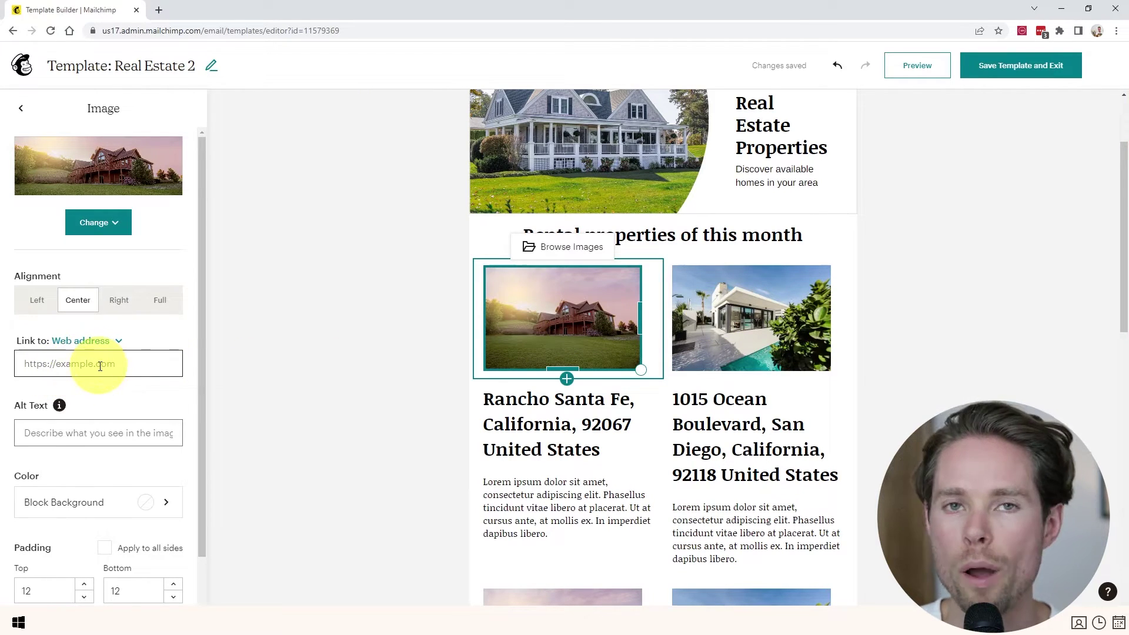
{"action": "scroll", "coordinate": [574, 350], "scroll_direction": "down", "scroll_amount": 10}
{"action": "left_click", "coordinate": [708, 390]}
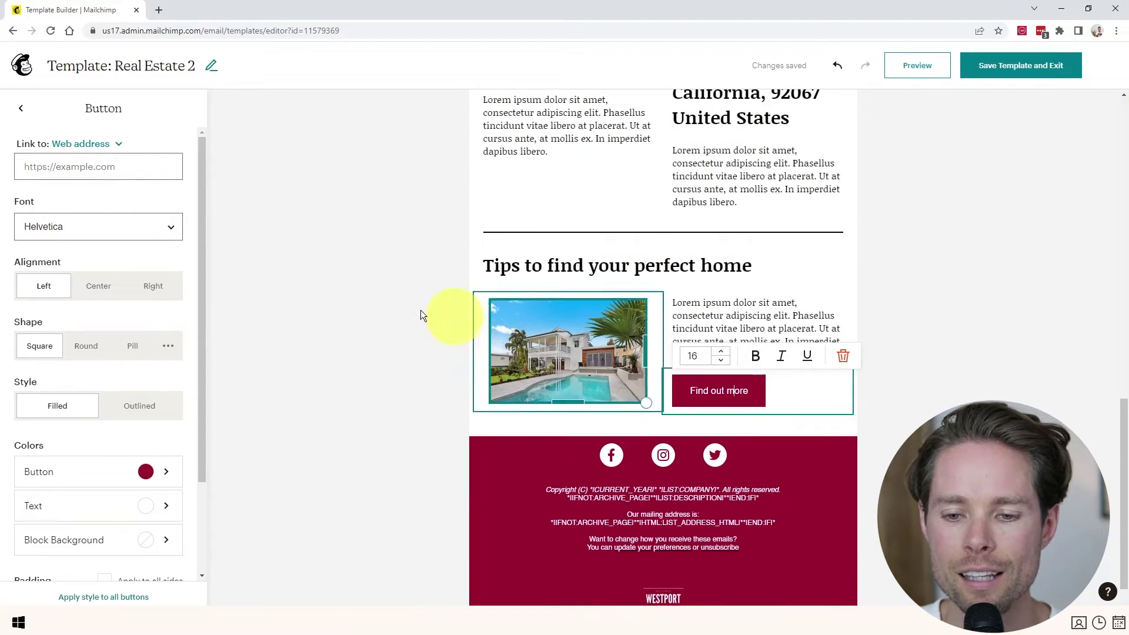
{"action": "left_click", "coordinate": [71, 167]}
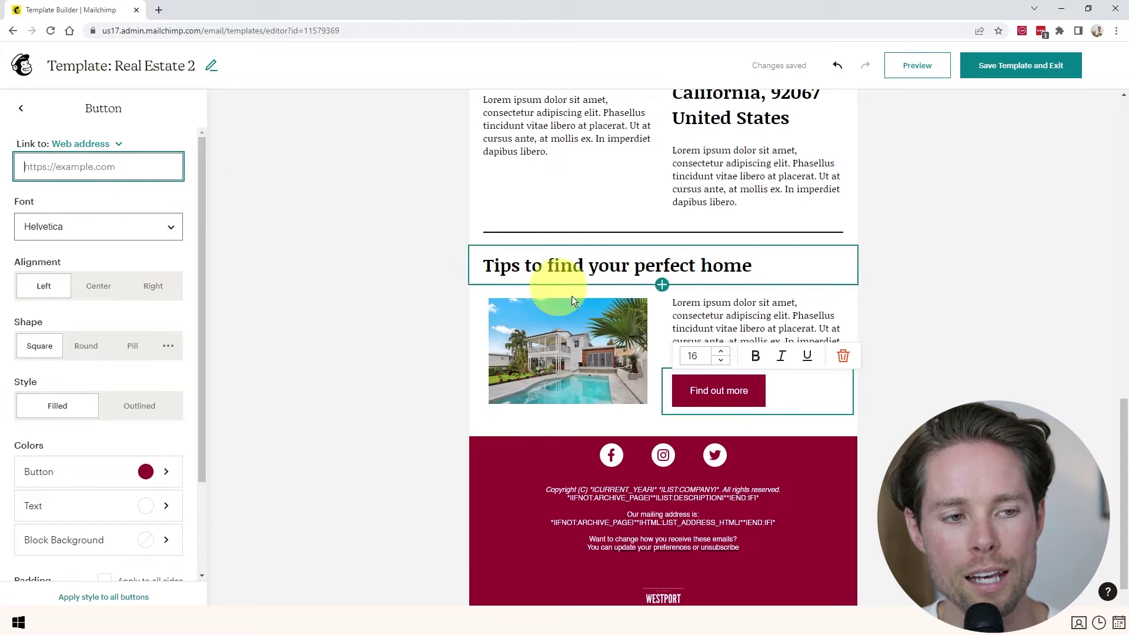
{"action": "left_click", "coordinate": [605, 337]}
{"action": "scroll", "coordinate": [102, 316], "scroll_direction": "down", "scroll_amount": 1}
{"action": "left_click", "coordinate": [70, 311]}
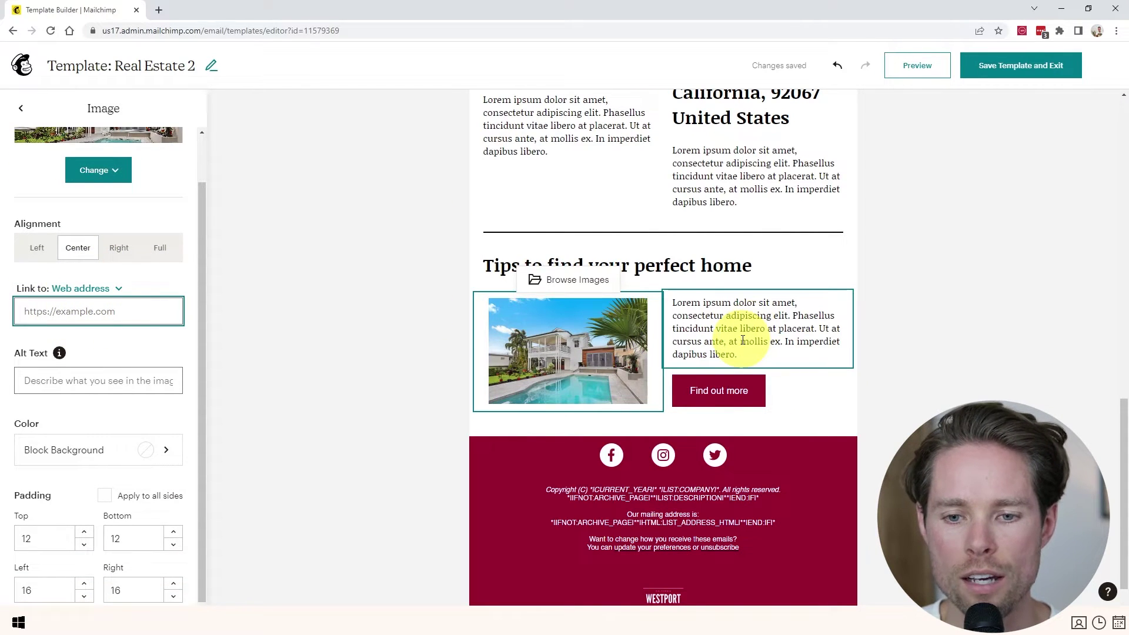
Save the Real Estate 2 template and exit the template builder.
{"action": "left_click", "coordinate": [1020, 63]}
{"action": "left_click", "coordinate": [1019, 69]}
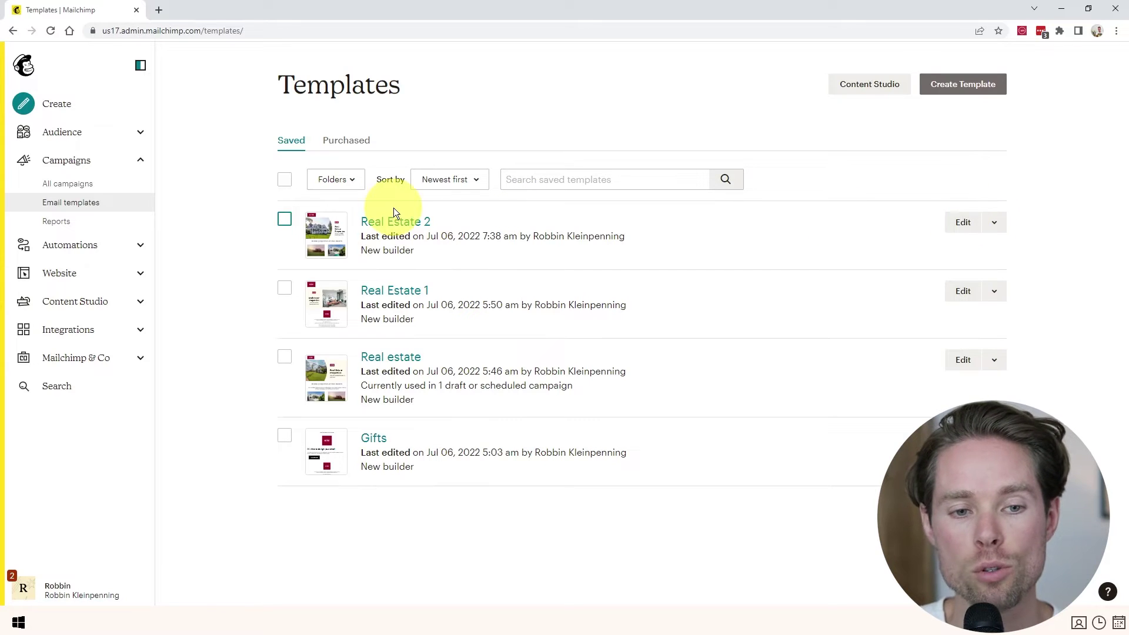
Create a new regular email campaign and open its content for designing.
{"action": "left_click", "coordinate": [46, 102]}
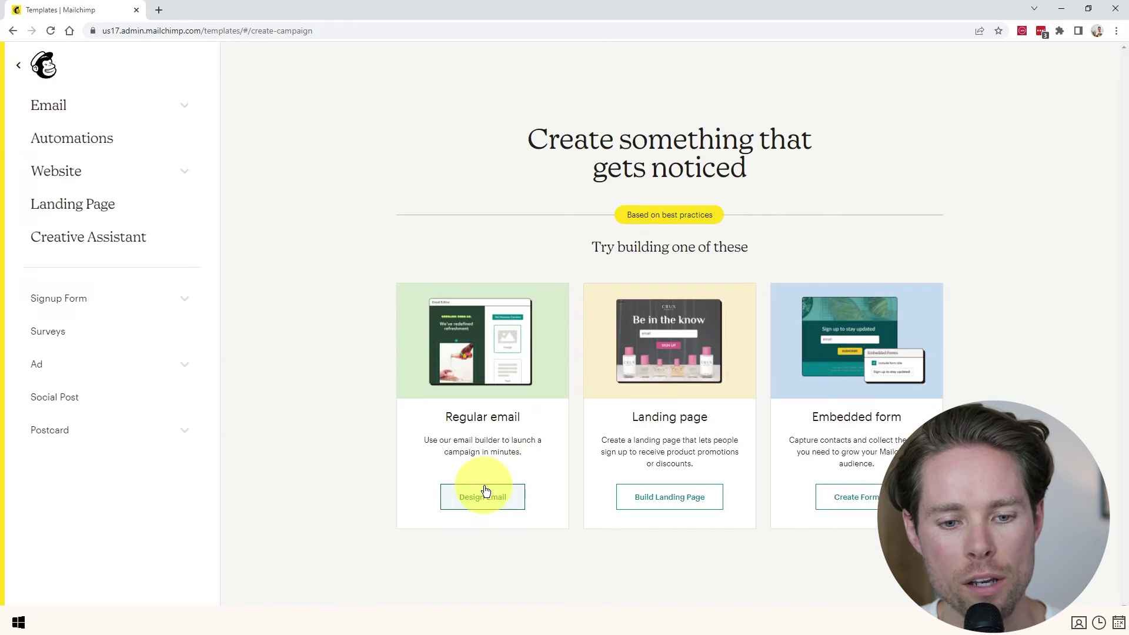
{"action": "left_click", "coordinate": [489, 497]}
{"action": "left_click", "coordinate": [961, 360]}
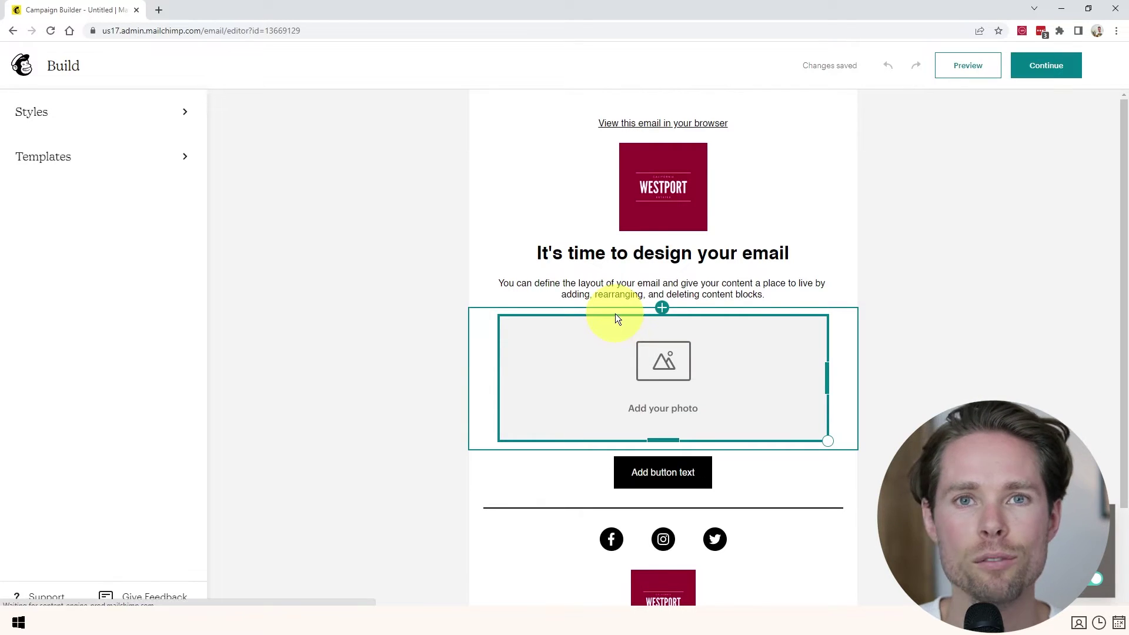
Apply the saved Real Estate 2 template to the email, starting with a clean template.
{"action": "left_click", "coordinate": [112, 160]}
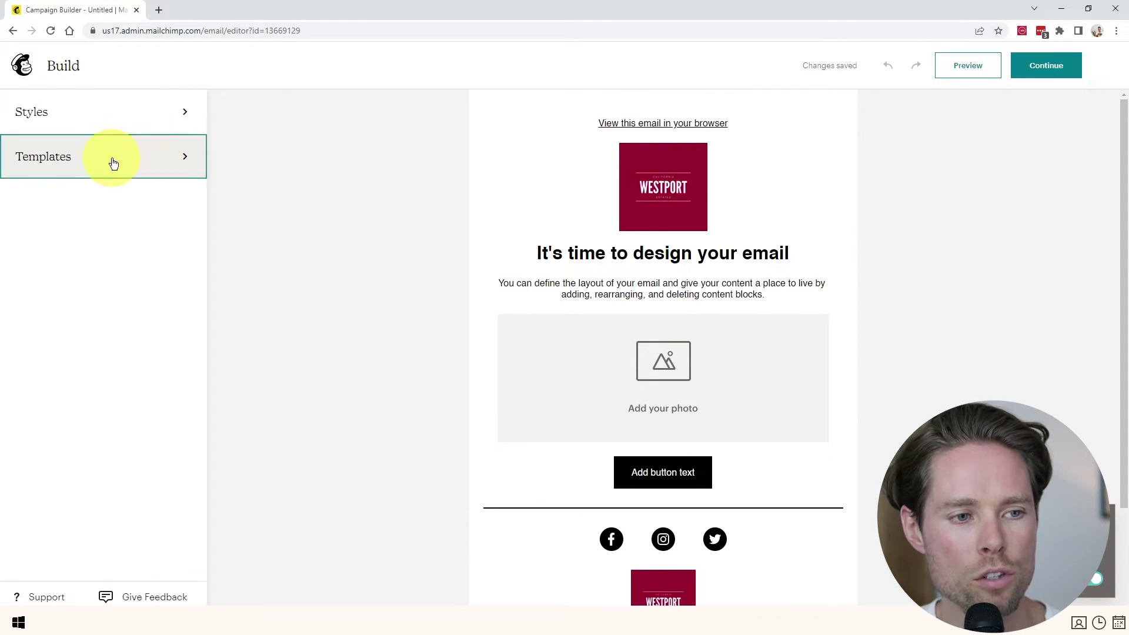
{"action": "left_click", "coordinate": [164, 143]}
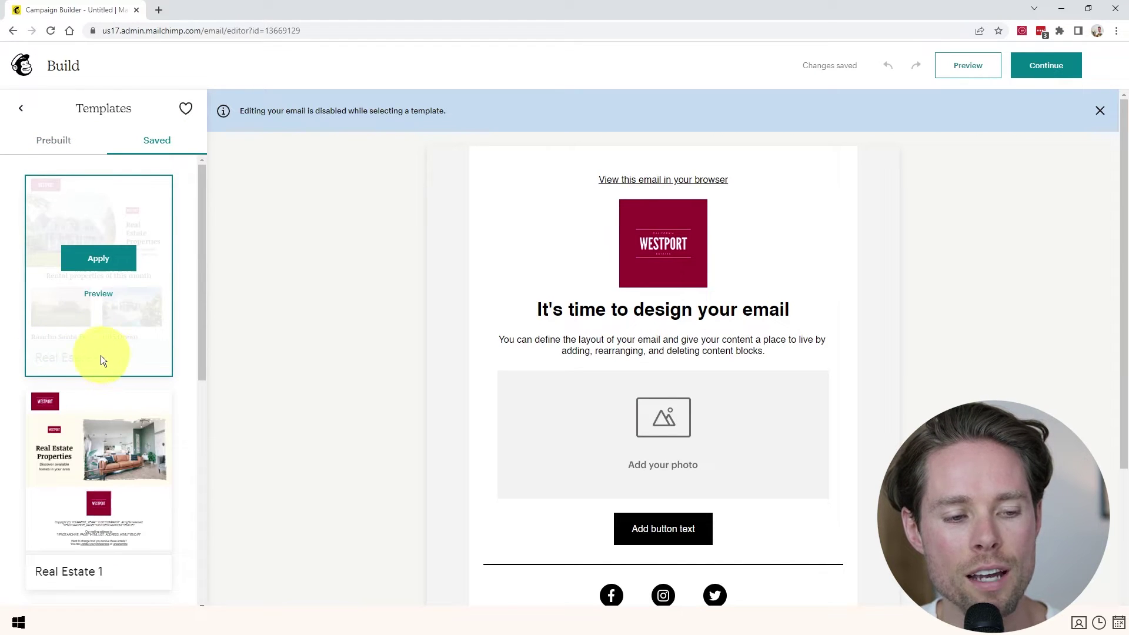
{"action": "left_click", "coordinate": [109, 261]}
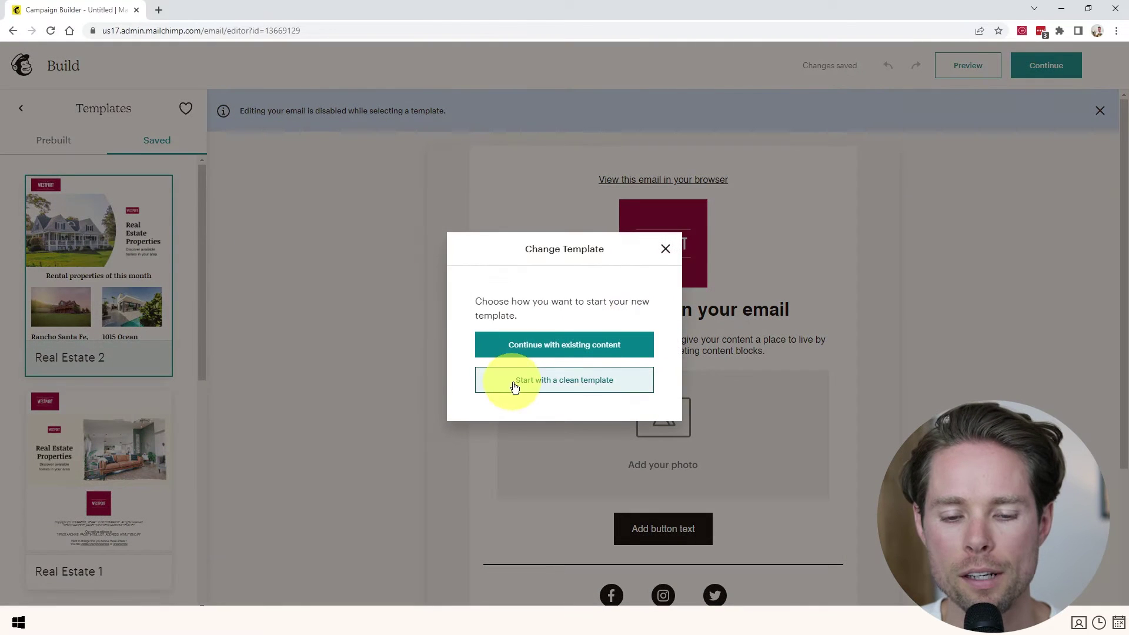
{"action": "left_click", "coordinate": [573, 379]}
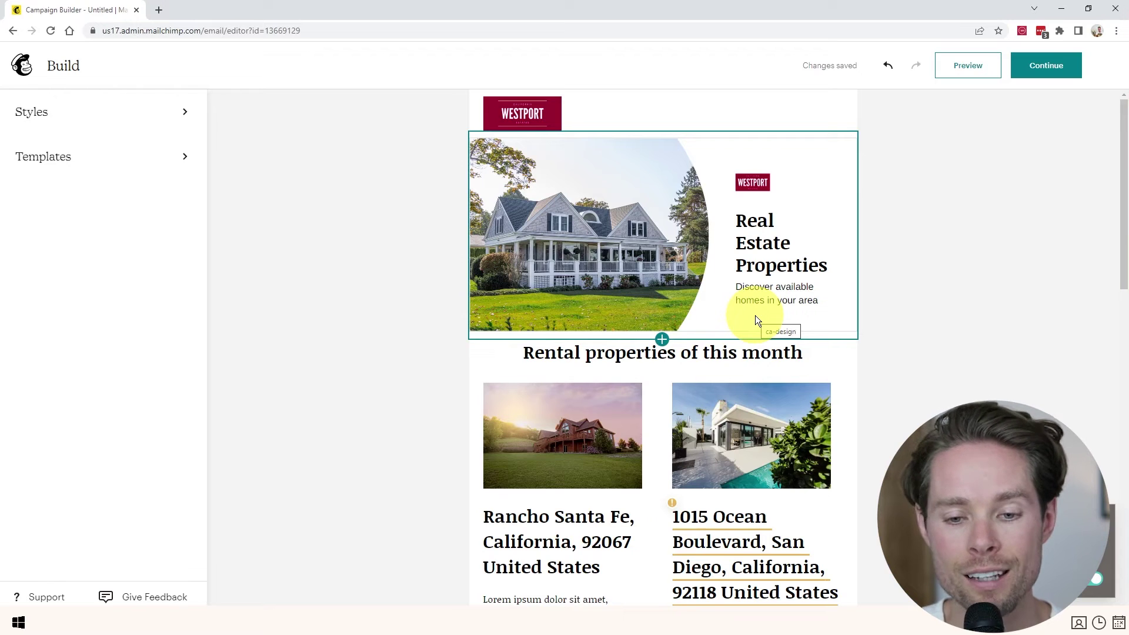
Look through the campaign email's banner, rental listings and lower sections with the saved template applied.
{"action": "scroll", "coordinate": [626, 400], "scroll_direction": "down", "scroll_amount": 3}
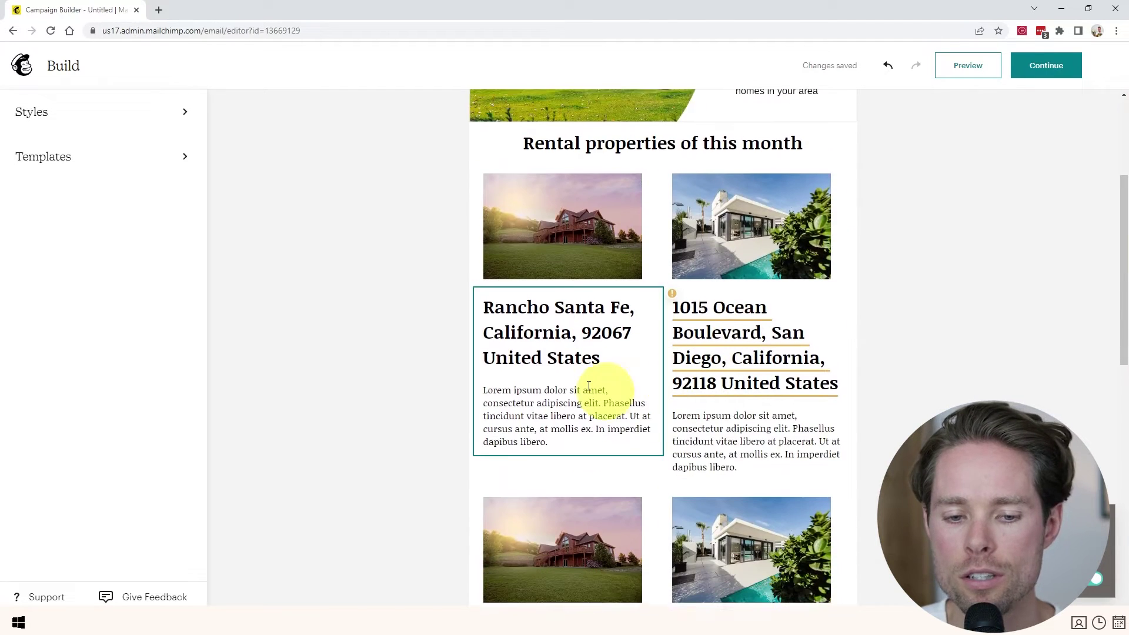
{"action": "scroll", "coordinate": [574, 353], "scroll_direction": "up", "scroll_amount": 4}
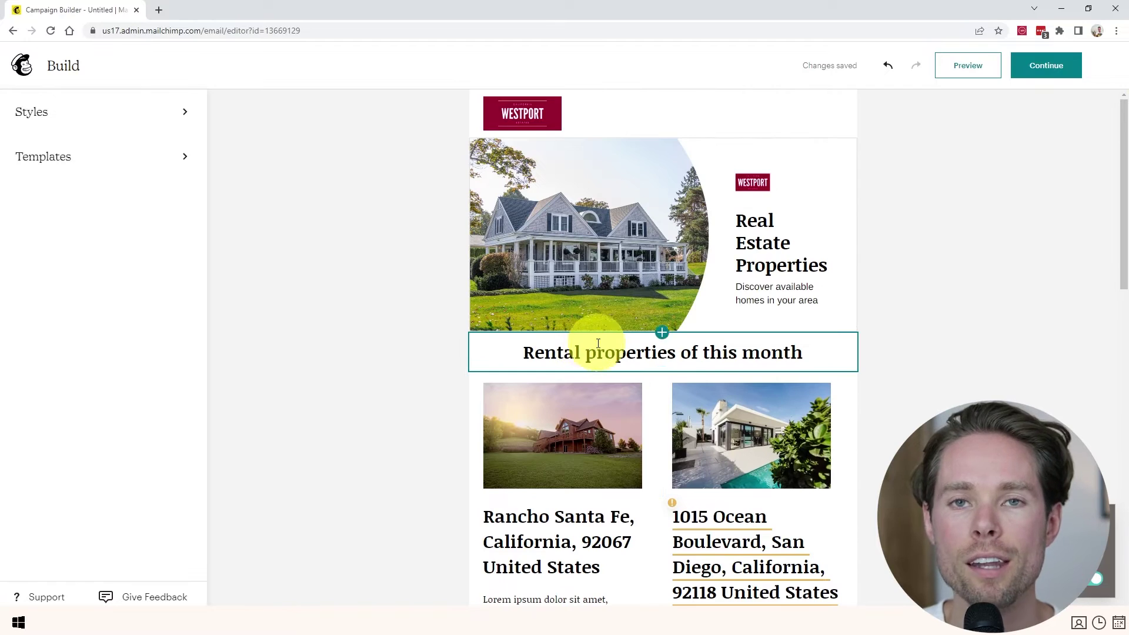
{"action": "scroll", "coordinate": [735, 374], "scroll_direction": "down", "scroll_amount": 12}
{"action": "scroll", "coordinate": [643, 426], "scroll_direction": "up", "scroll_amount": 7}
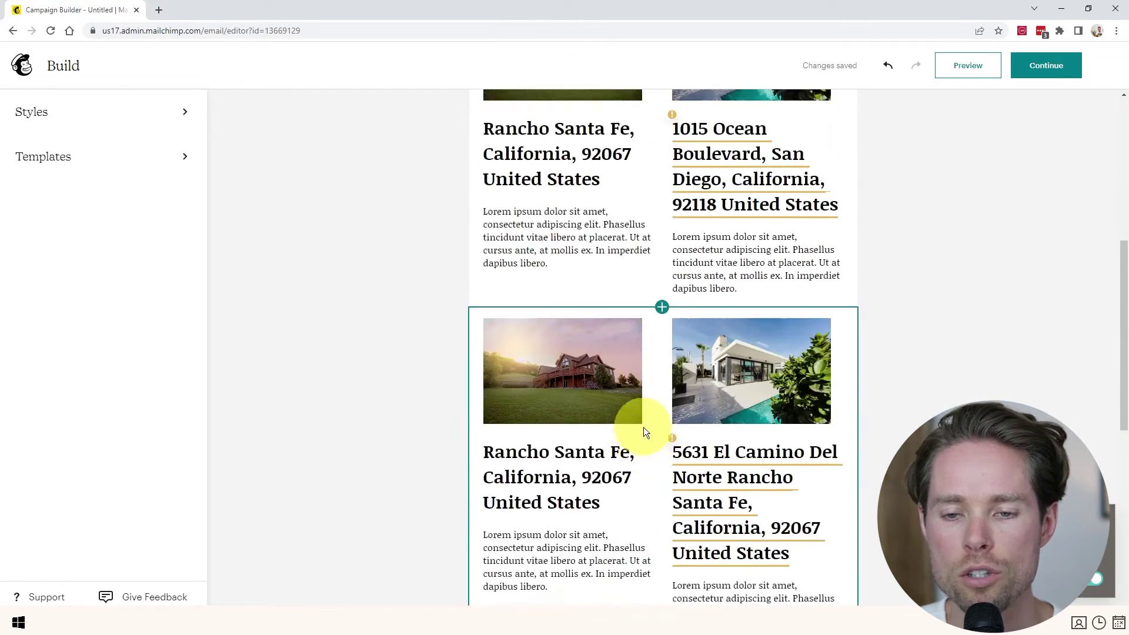
{"action": "scroll", "coordinate": [644, 425], "scroll_direction": "up", "scroll_amount": 6}
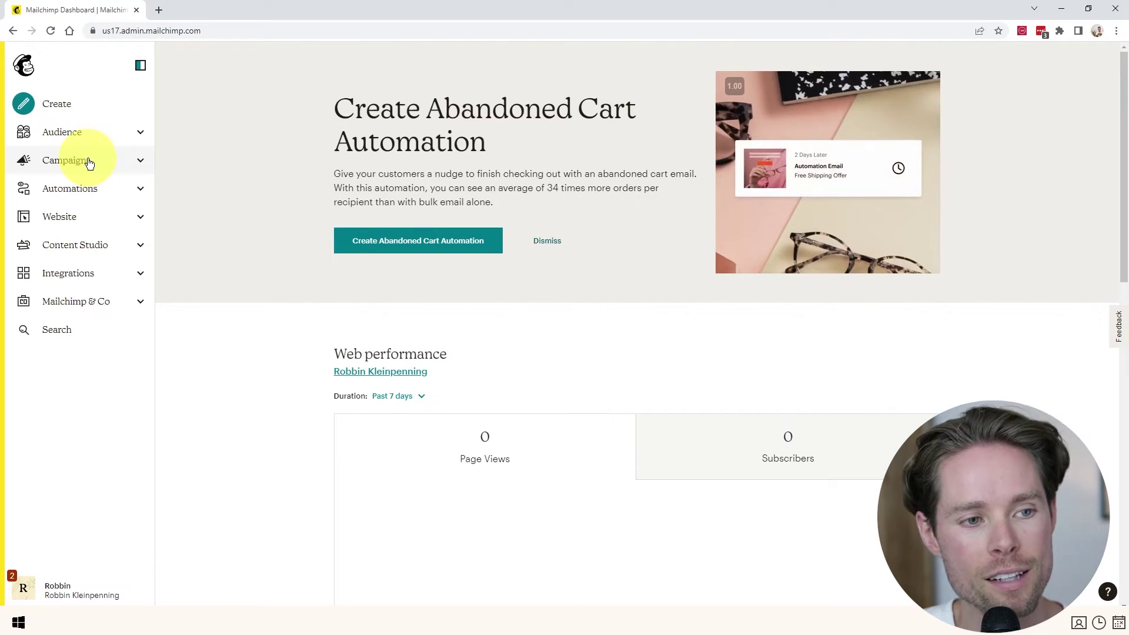
Create a new email template from the Simple Text design and name it Gifts.
{"action": "left_click", "coordinate": [68, 159]}
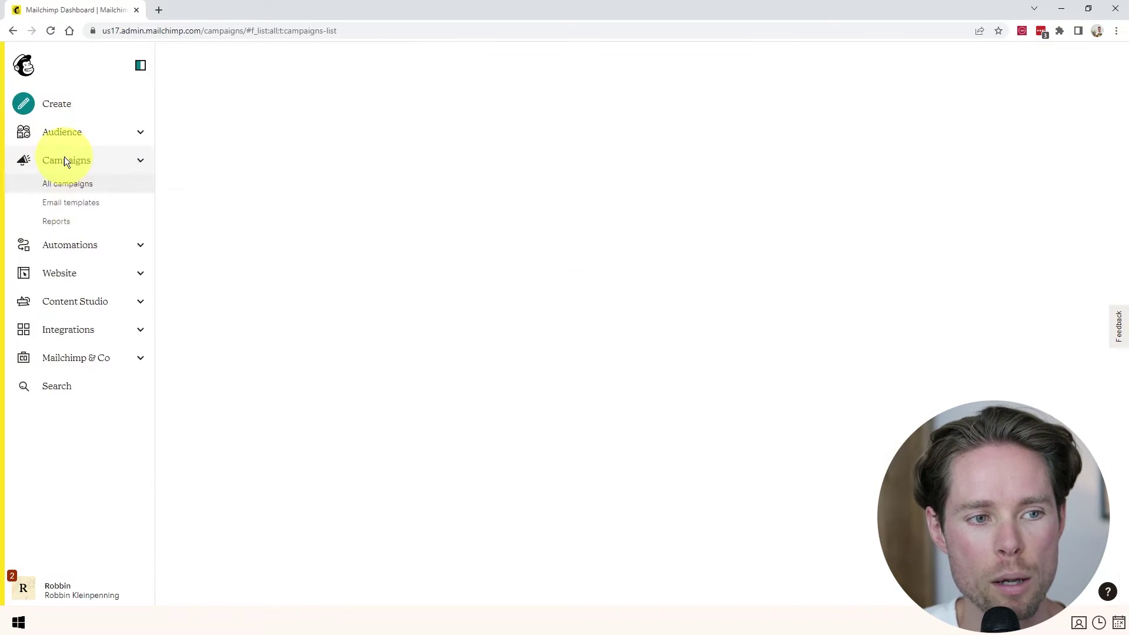
{"action": "left_click", "coordinate": [81, 210]}
{"action": "left_click", "coordinate": [983, 80]}
{"action": "scroll", "coordinate": [848, 277], "scroll_direction": "down", "scroll_amount": 5}
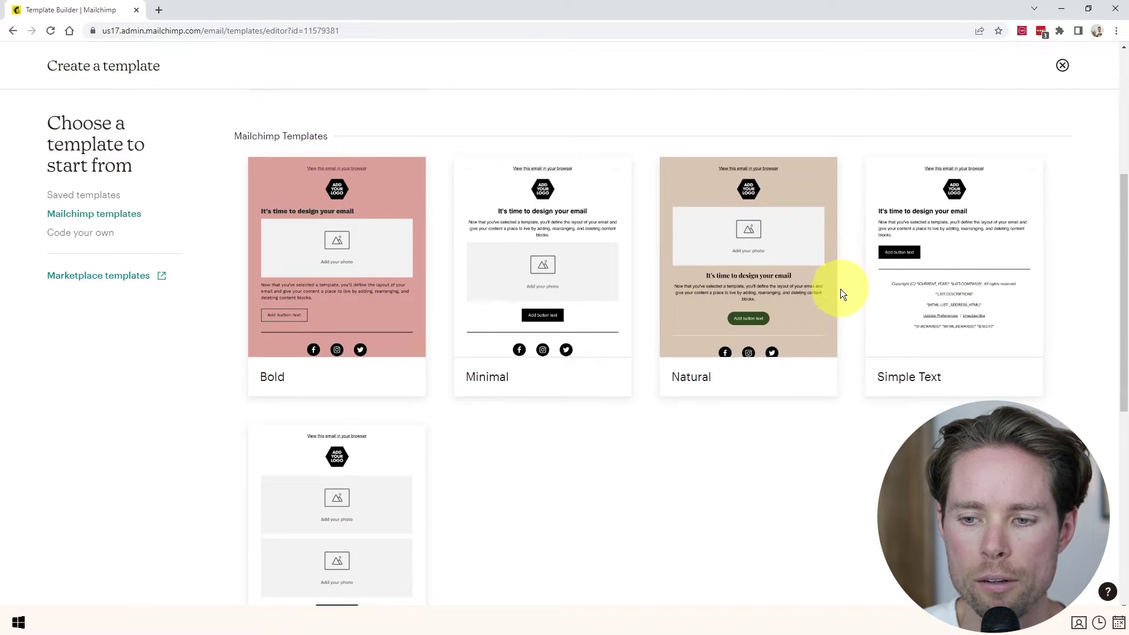
{"action": "mouse_move", "coordinate": [955, 266]}
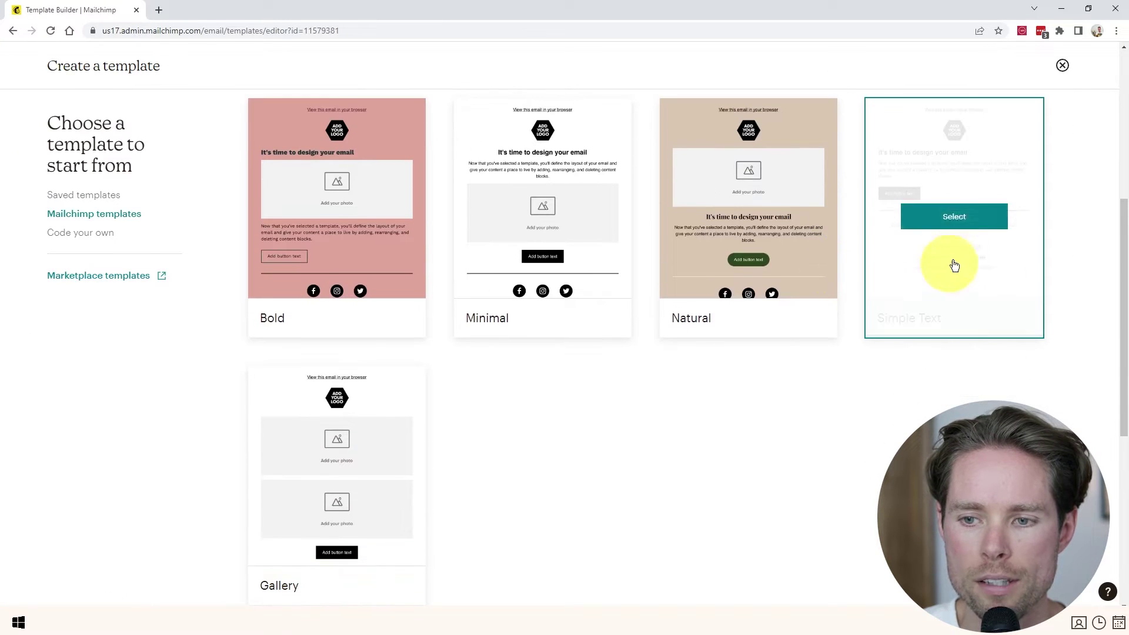
{"action": "left_click", "coordinate": [953, 222]}
{"action": "left_click", "coordinate": [609, 327]}
{"action": "type", "text": "g"}
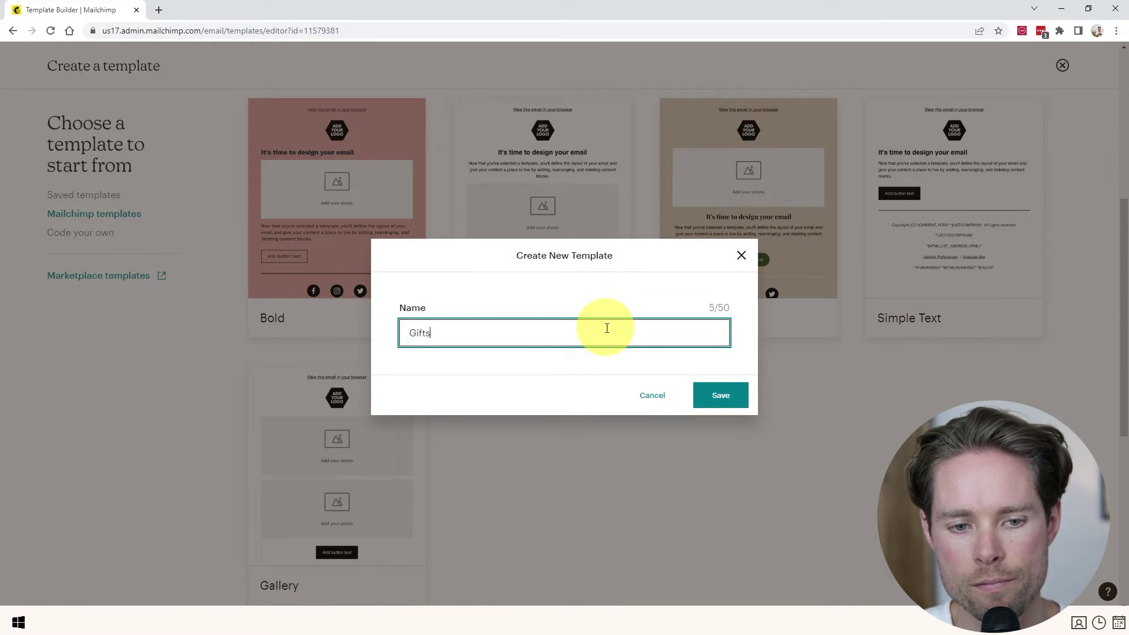
{"action": "type", "text": "ifts"}
{"action": "left_click", "coordinate": [719, 395]}
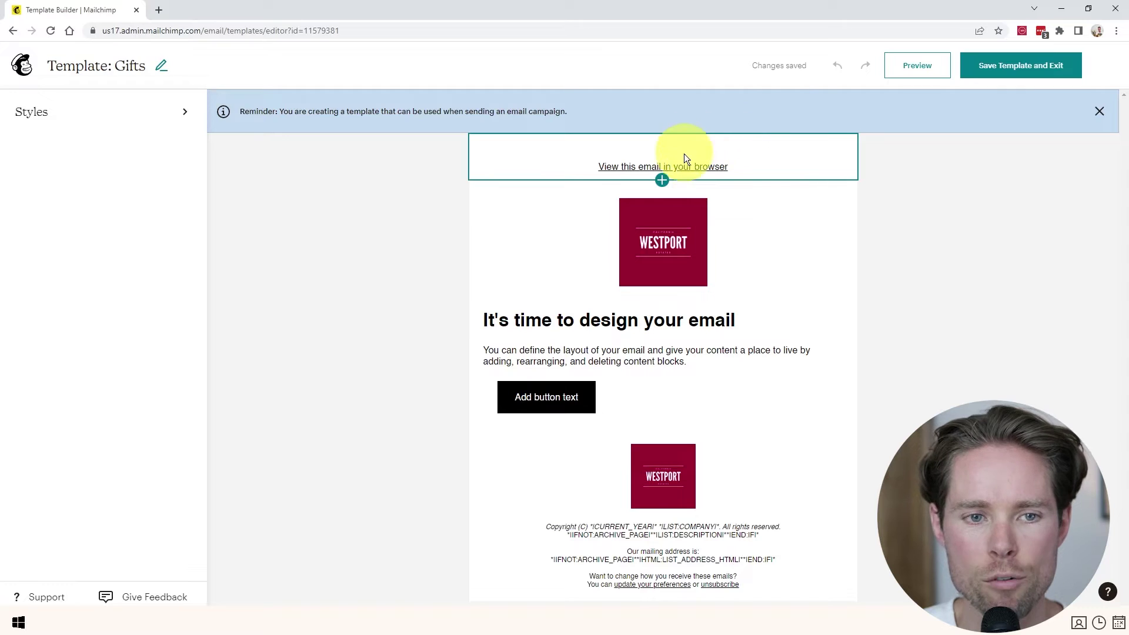
Delete all content blocks above the footer of the Gifts template and dismiss the reminder banner.
{"action": "left_click", "coordinate": [778, 140]}
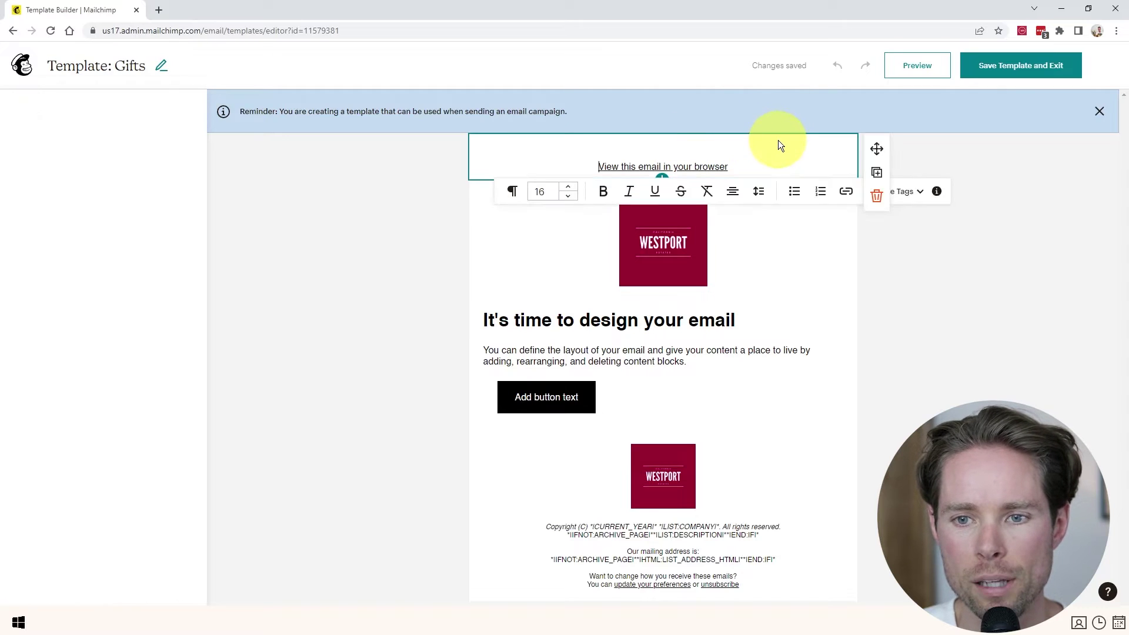
{"action": "left_click", "coordinate": [874, 198]}
{"action": "left_click", "coordinate": [787, 171]}
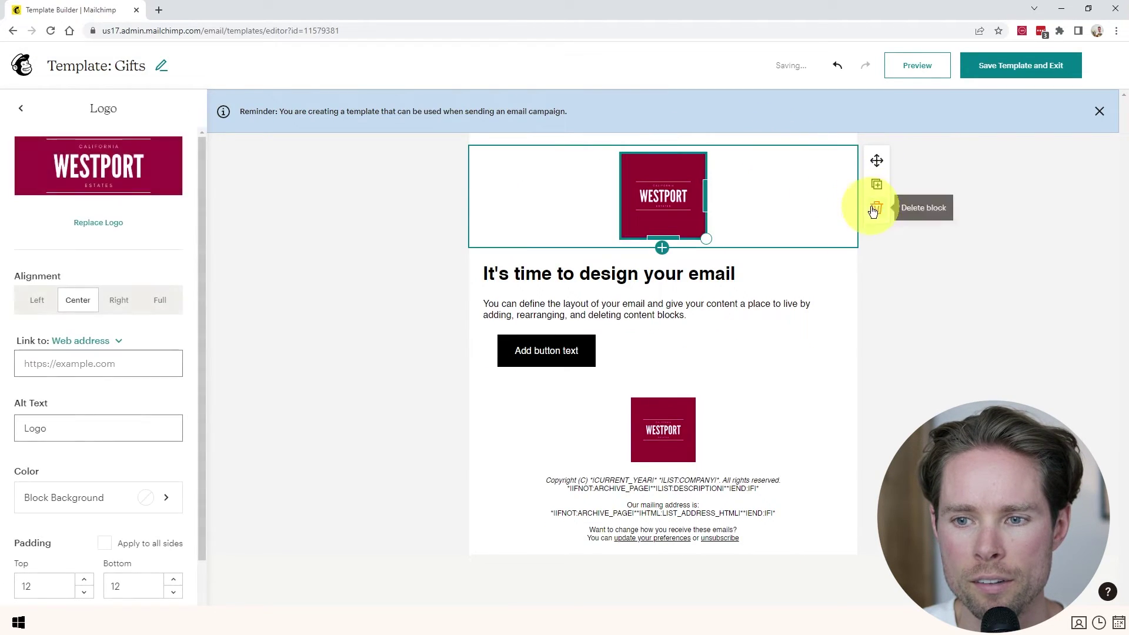
{"action": "left_click", "coordinate": [876, 196]}
{"action": "left_click", "coordinate": [780, 140]}
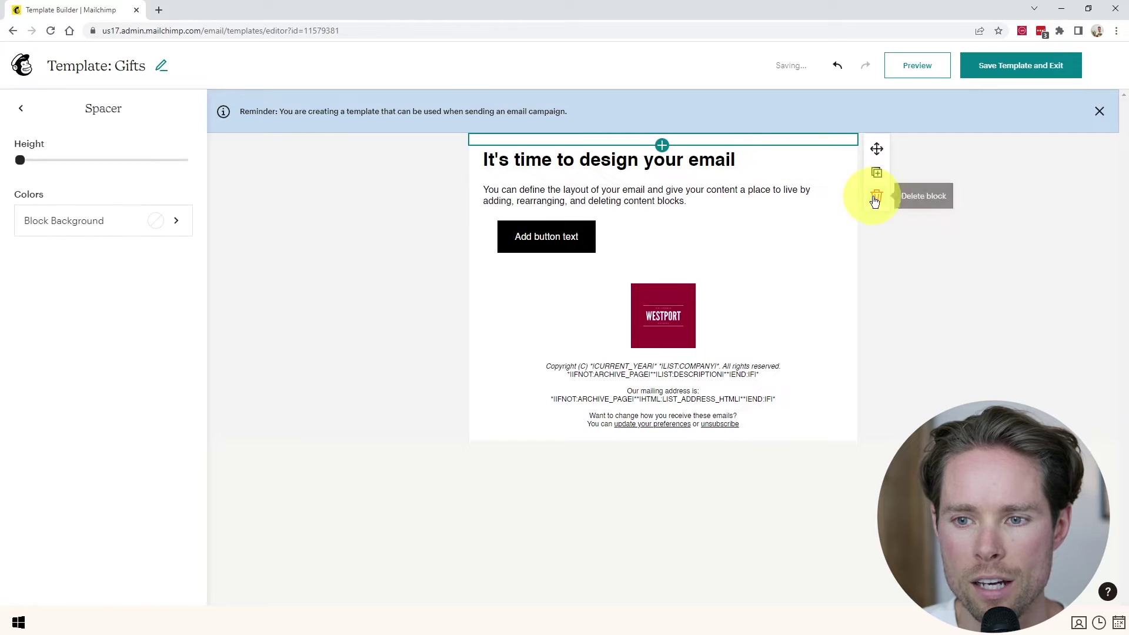
{"action": "left_click", "coordinate": [875, 196]}
{"action": "left_click", "coordinate": [778, 151]}
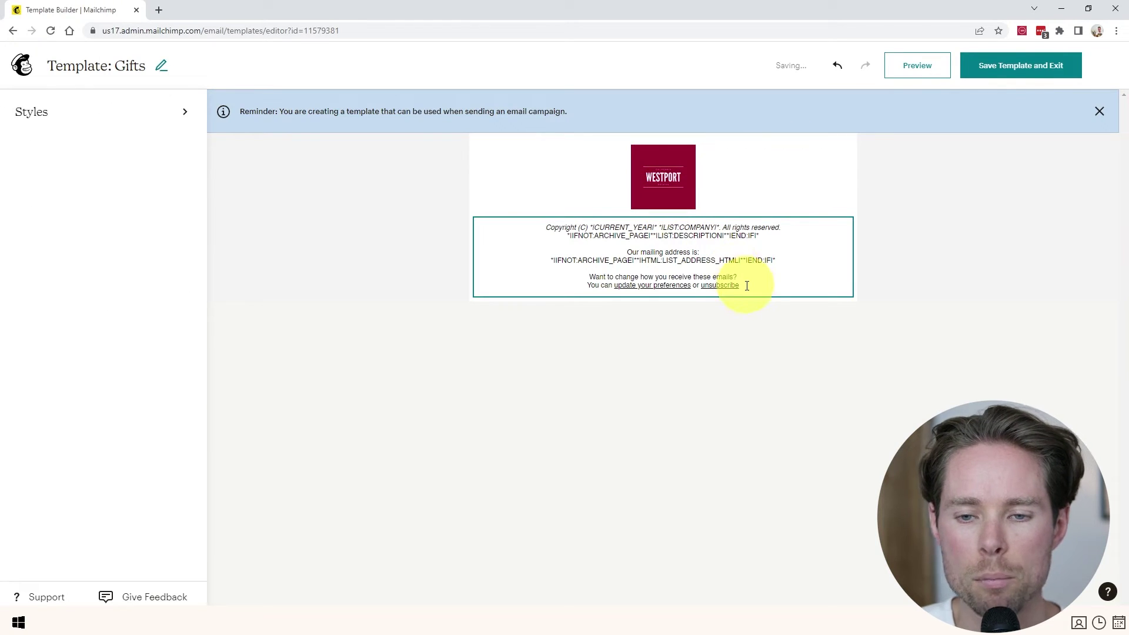
{"action": "left_click", "coordinate": [1099, 112]}
Insert a Heading block and an Image block above the footer, with the heading moved below the image.
{"action": "left_click", "coordinate": [663, 93]}
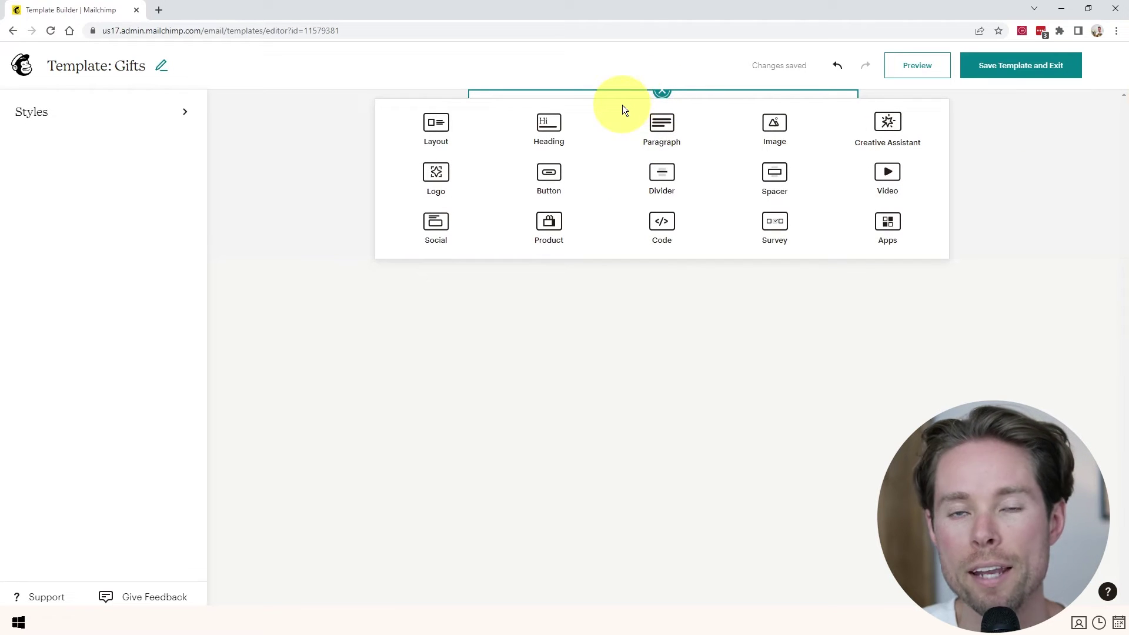
{"action": "left_click", "coordinate": [552, 126]}
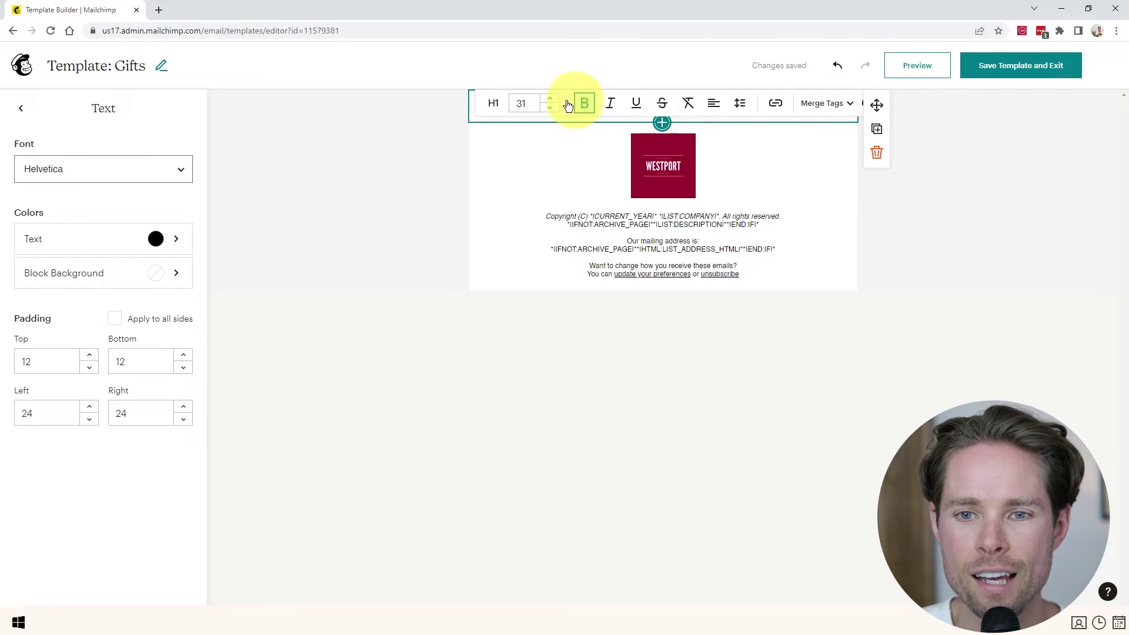
{"action": "left_click", "coordinate": [661, 123]}
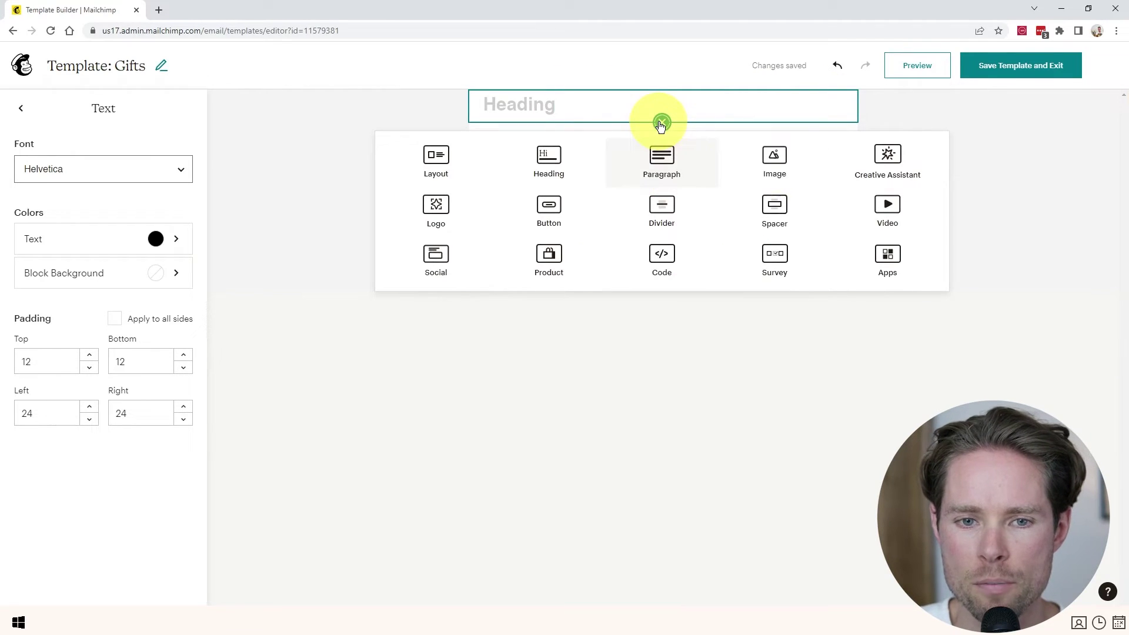
{"action": "left_click", "coordinate": [775, 167]}
{"action": "left_click_drag", "start_coordinate": [877, 106], "coordinate": [603, 235]}
Enter "Free shipping on all orders over $50" as the heading text below the image.
{"action": "left_click", "coordinate": [602, 259]}
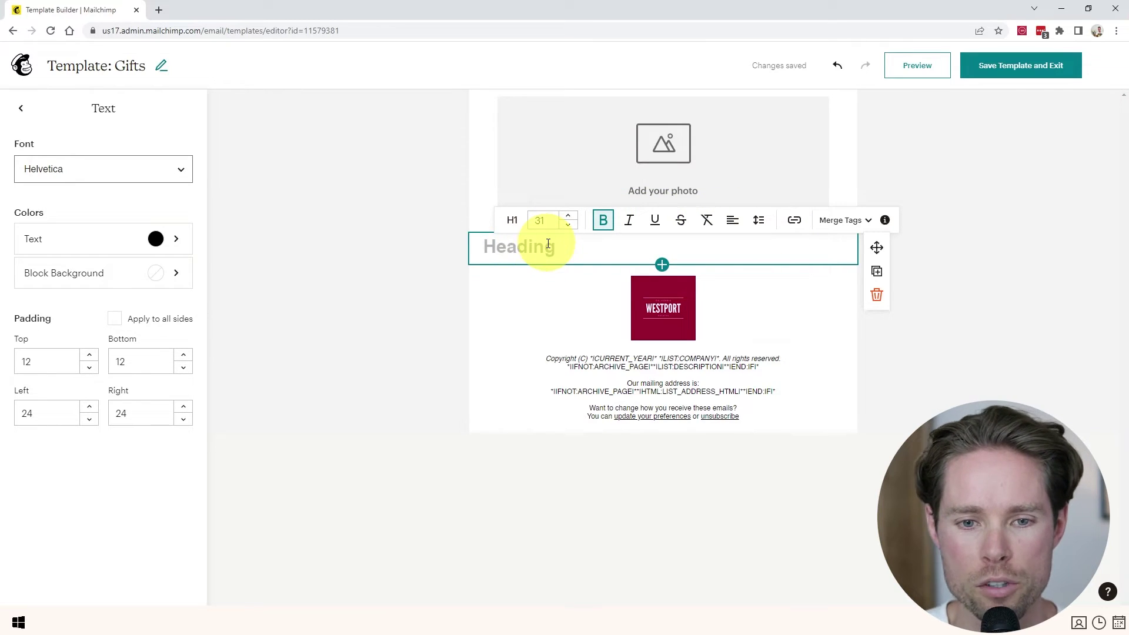
{"action": "type", "text": "Free shipping on all orders"}
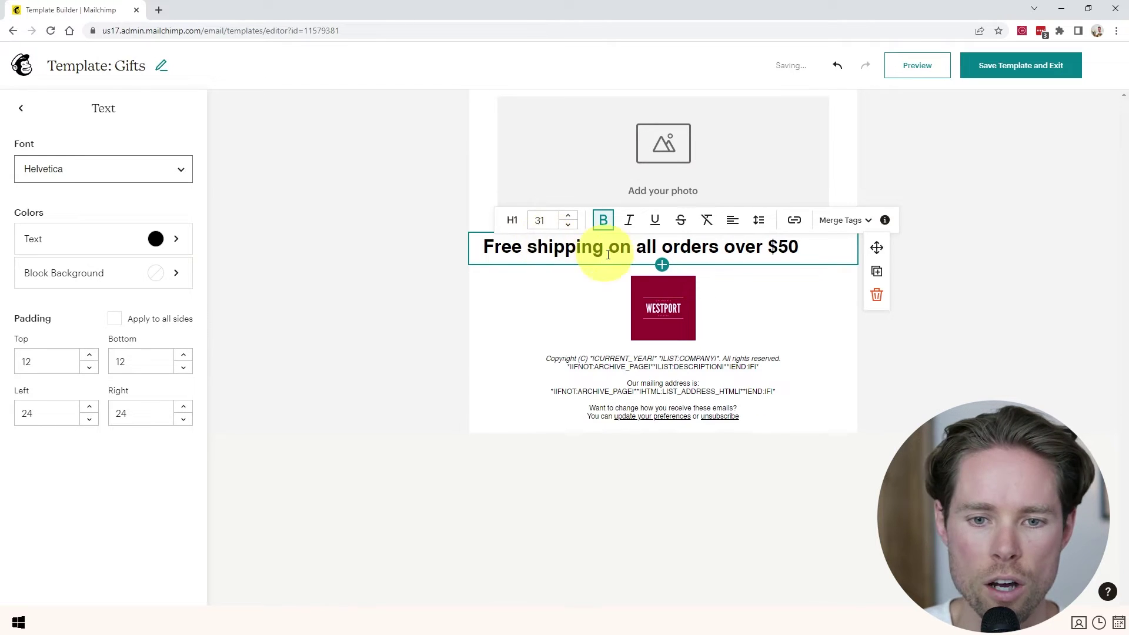
Center the free-shipping heading text and set its font to Playfair Display.
{"action": "key", "text": "ctrl+a"}
{"action": "left_click", "coordinate": [732, 220]}
{"action": "left_click", "coordinate": [724, 192]}
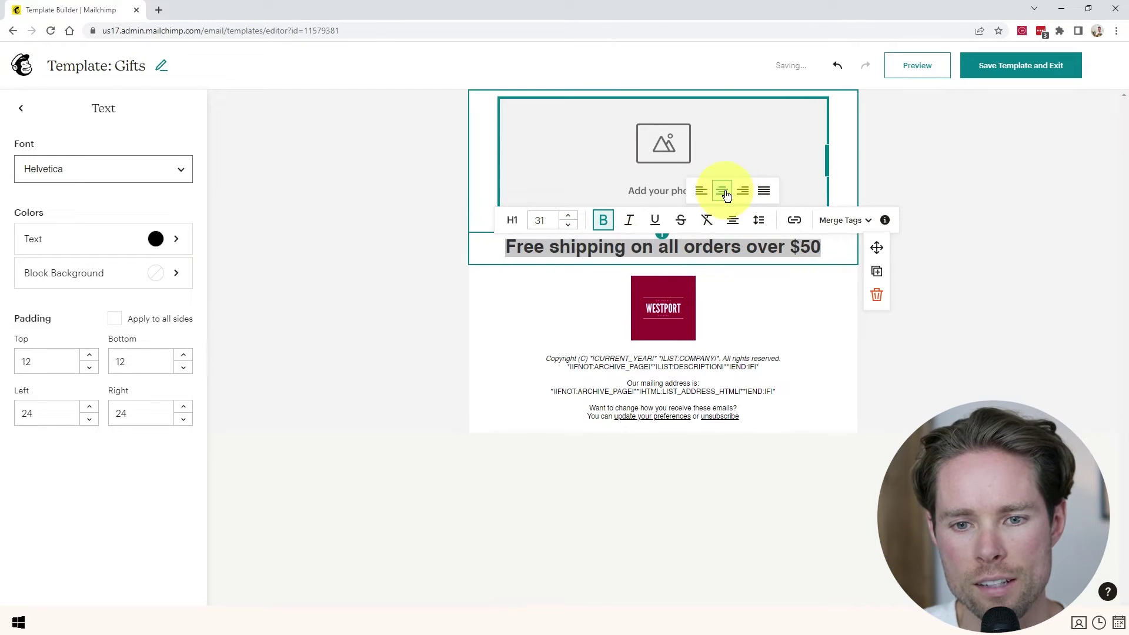
{"action": "left_click", "coordinate": [96, 179]}
{"action": "scroll", "coordinate": [47, 237], "scroll_direction": "down", "scroll_amount": 5}
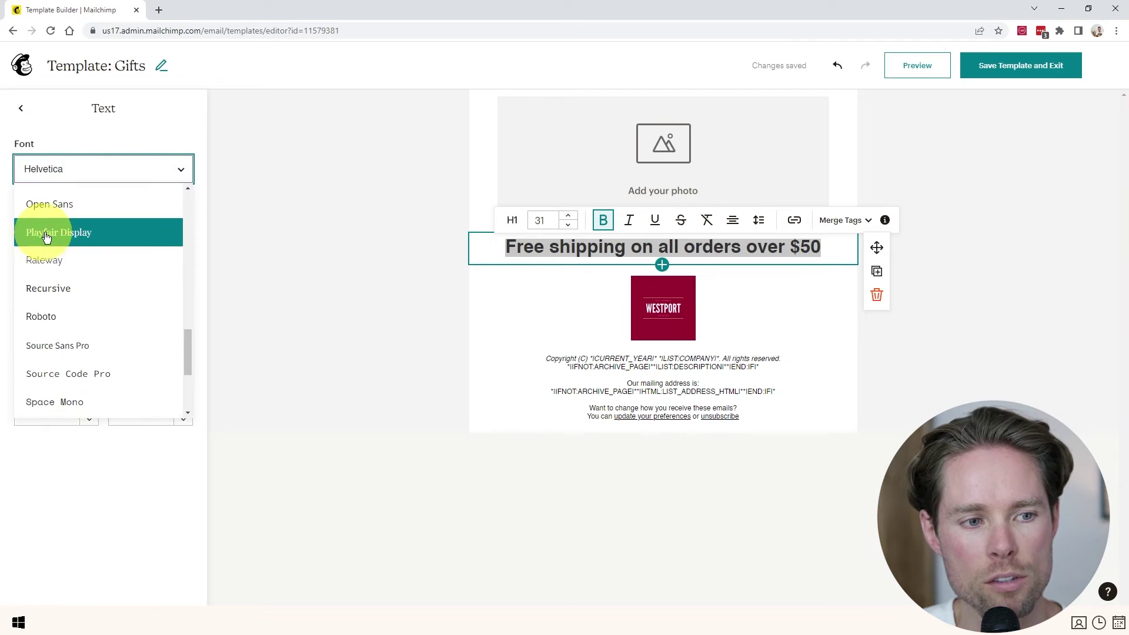
{"action": "left_click", "coordinate": [37, 237]}
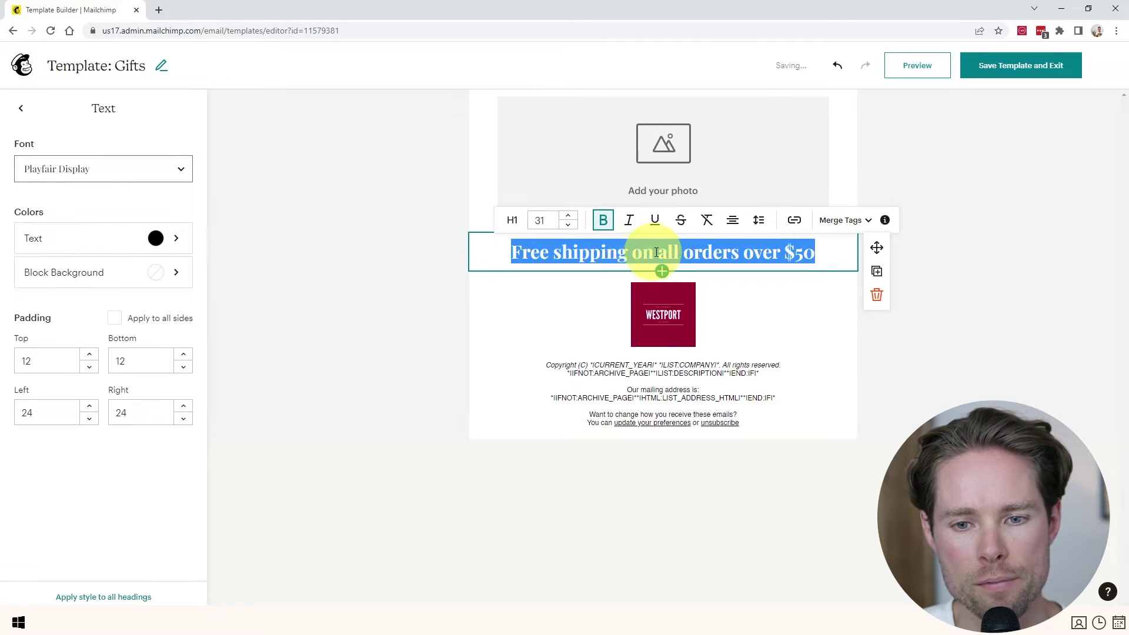
Reduce the free-shipping heading's font size to 24.
{"action": "left_click", "coordinate": [570, 225]}
{"action": "left_click", "coordinate": [570, 226]}
{"action": "left_click", "coordinate": [570, 226]}
{"action": "left_click", "coordinate": [570, 226]}
{"action": "left_click", "coordinate": [570, 226]}
{"action": "left_click", "coordinate": [570, 226]}
{"action": "left_click", "coordinate": [570, 226]}
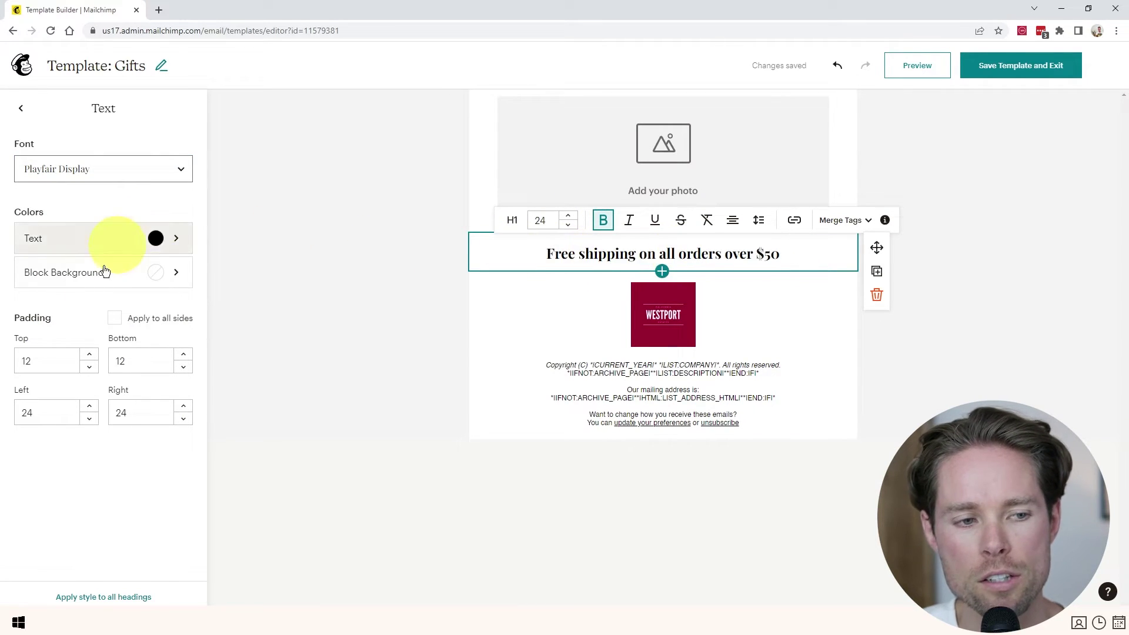
Set the heading's block background to #FCDBE6 and move the heading above the image block.
{"action": "left_click", "coordinate": [92, 279]}
{"action": "left_click", "coordinate": [69, 332]}
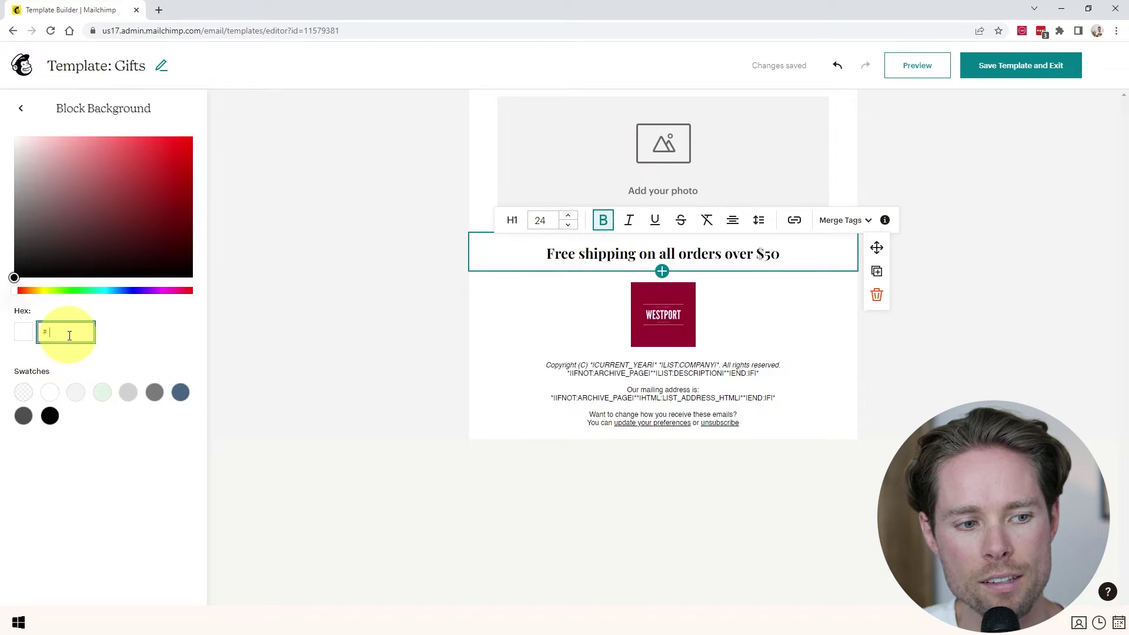
{"action": "type", "text": "FCDBE6"}
{"action": "left_click_drag", "start_coordinate": [877, 248], "coordinate": [840, 108]}
Insert a Logo block between the heading and the image placeholder, replace its logo with the Memories image, and enlarge it.
{"action": "left_click", "coordinate": [670, 143]}
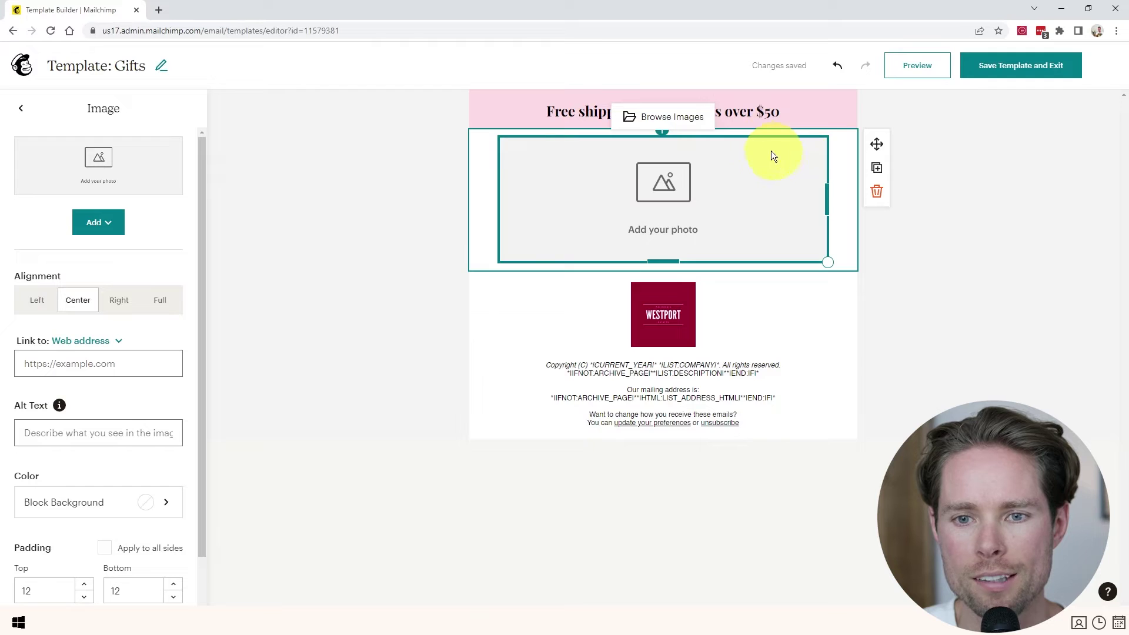
{"action": "left_click", "coordinate": [662, 134]}
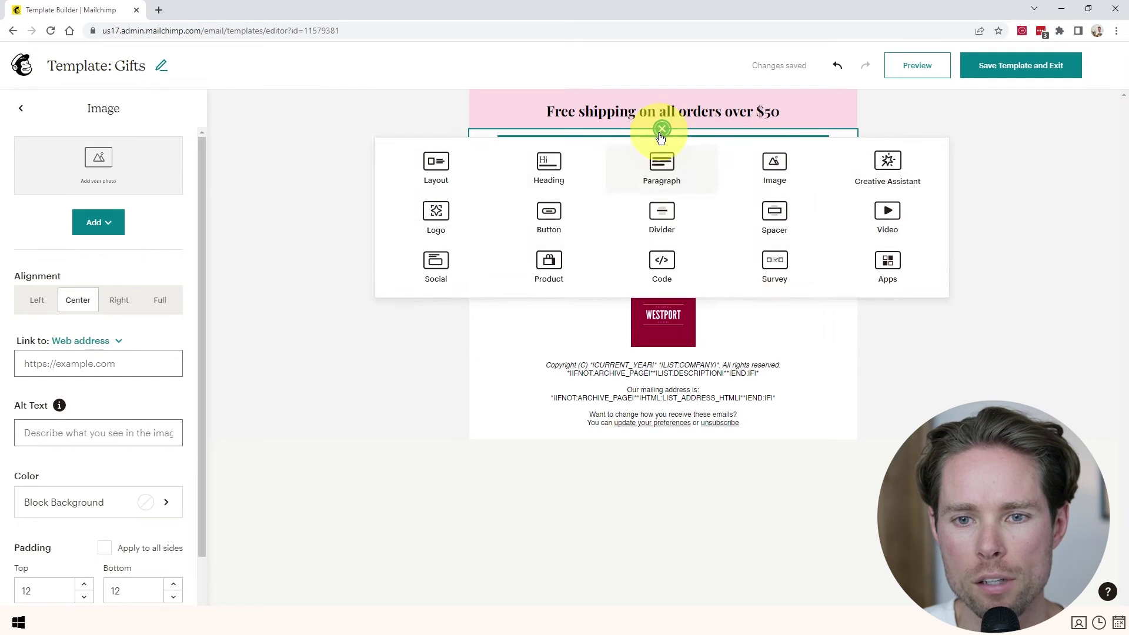
{"action": "left_click", "coordinate": [451, 220]}
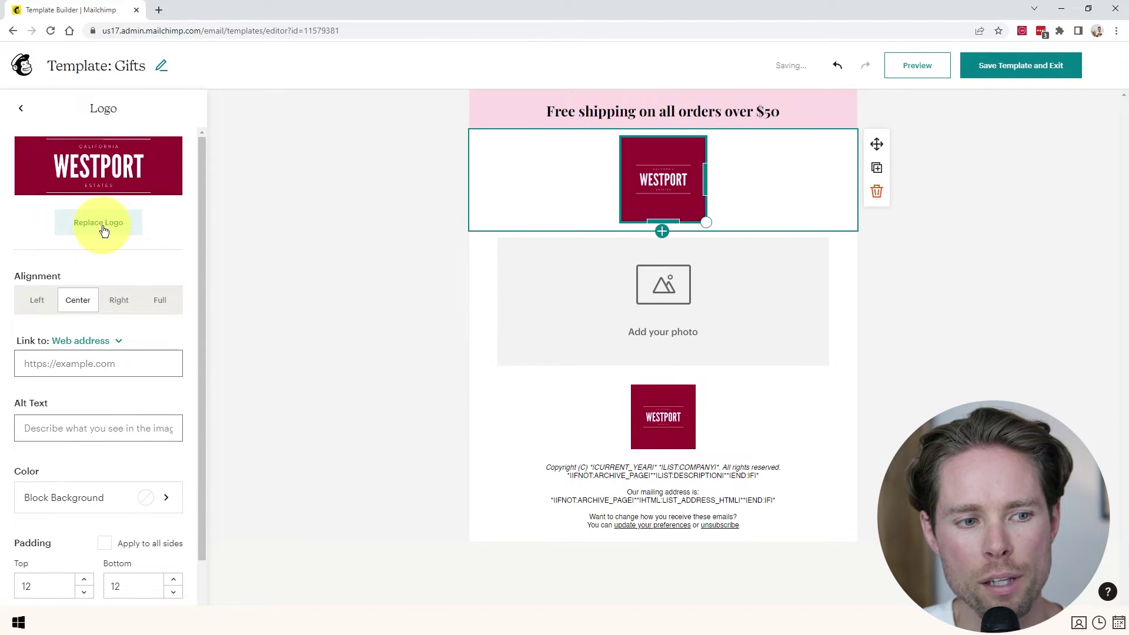
{"action": "left_click", "coordinate": [104, 229]}
{"action": "left_click", "coordinate": [240, 302]}
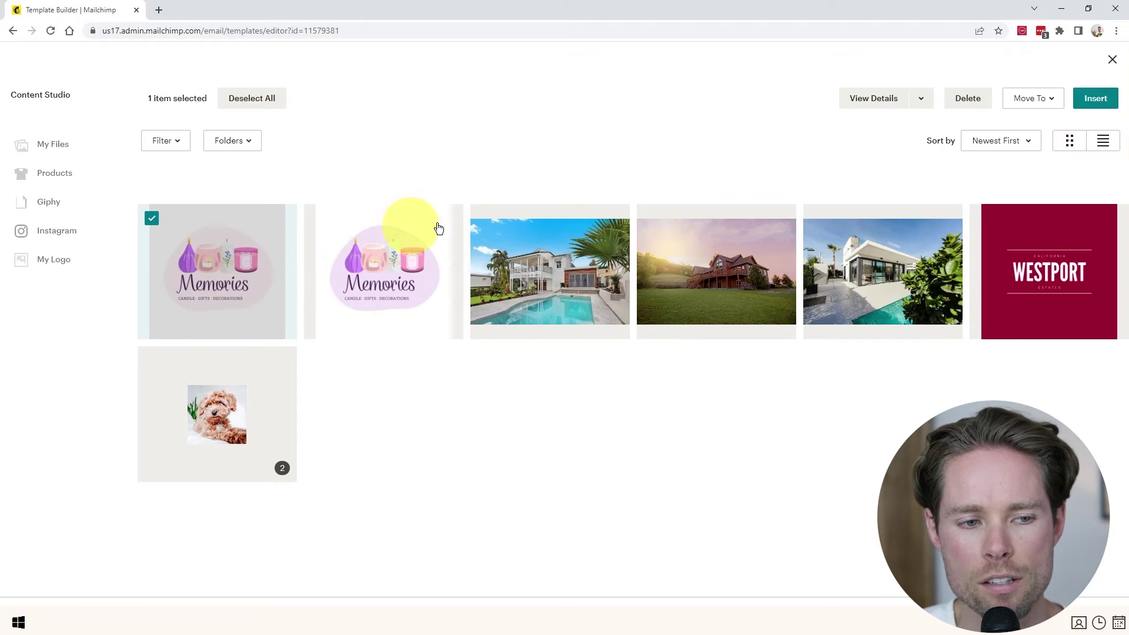
{"action": "left_click", "coordinate": [1097, 98]}
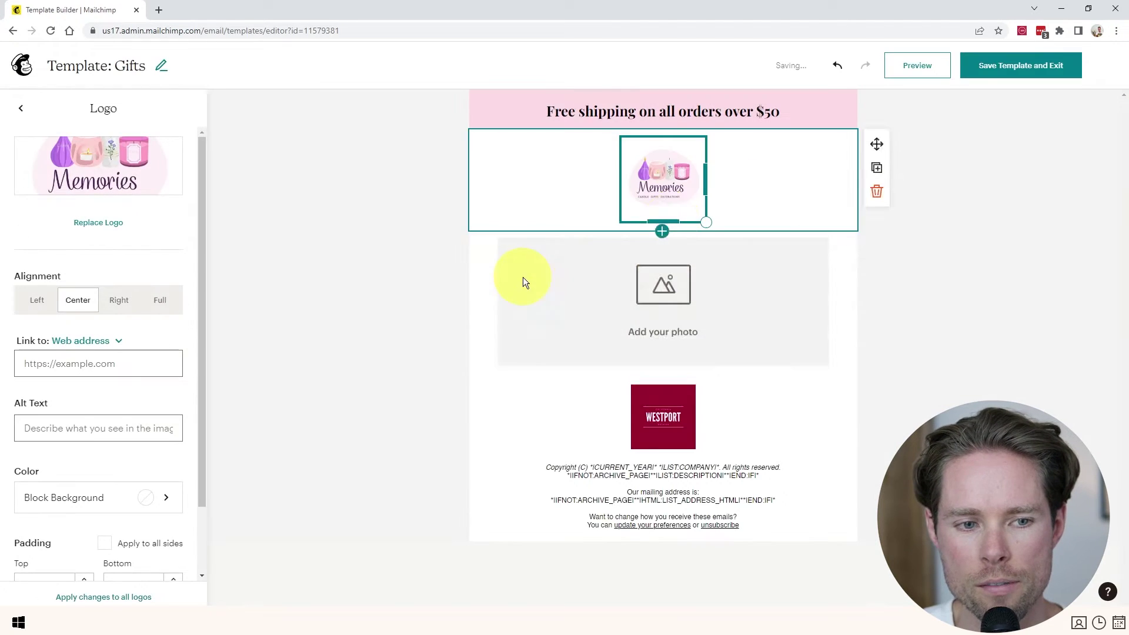
{"action": "left_click", "coordinate": [663, 230]}
{"action": "left_click_drag", "start_coordinate": [678, 222], "coordinate": [678, 200]}
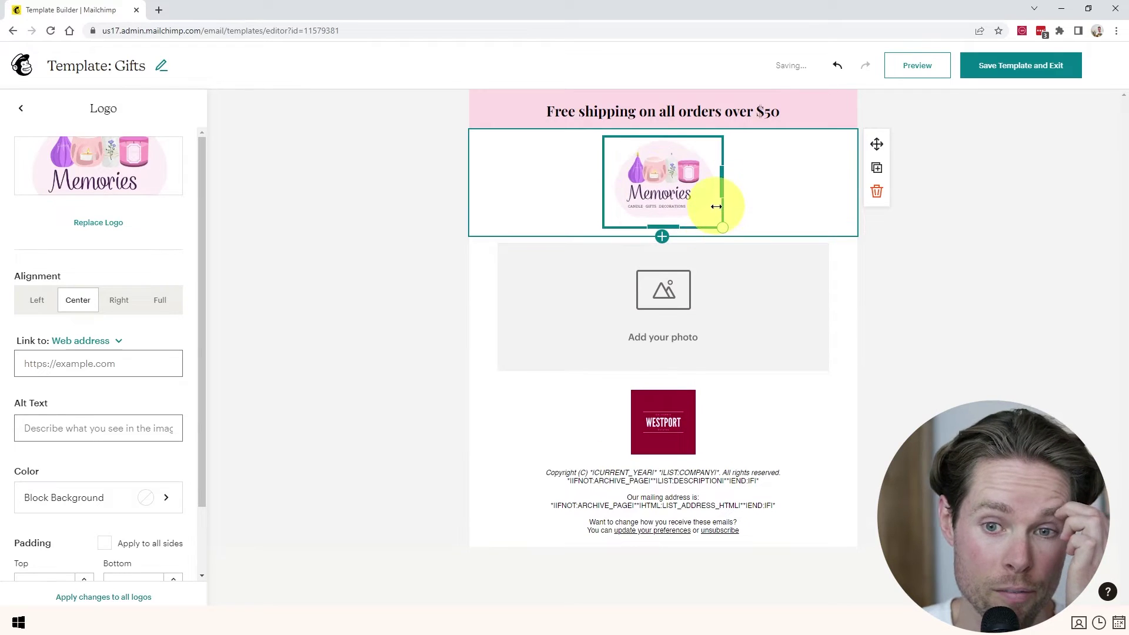
Insert a Divider block below the heading, color its line #FCDBE6, and make it thicker.
{"action": "left_click", "coordinate": [662, 129]}
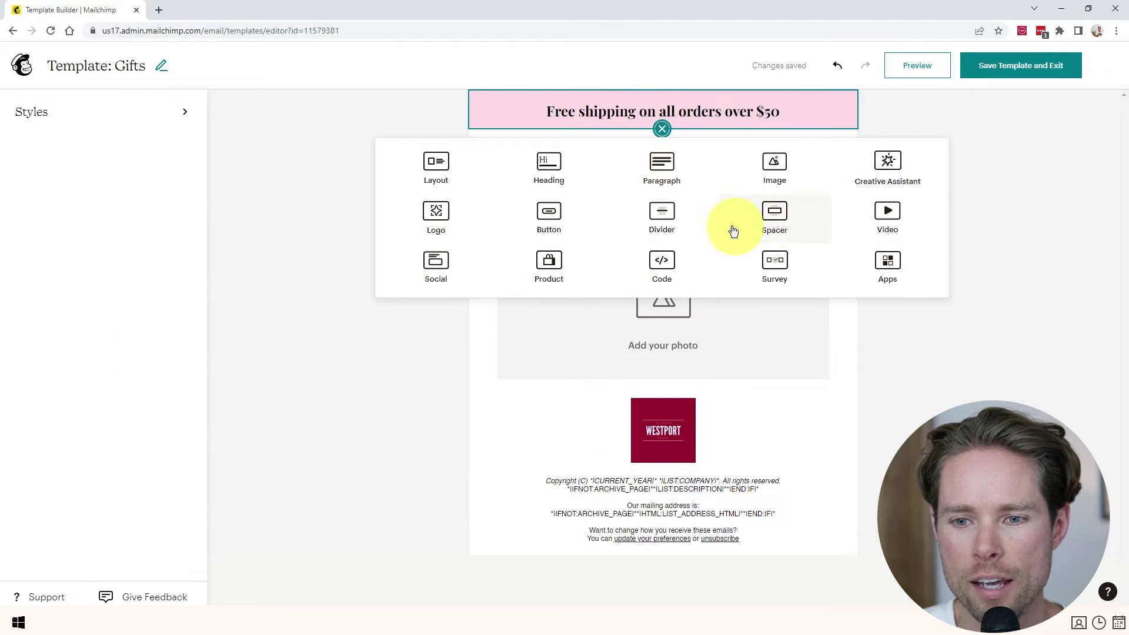
{"action": "left_click", "coordinate": [659, 217]}
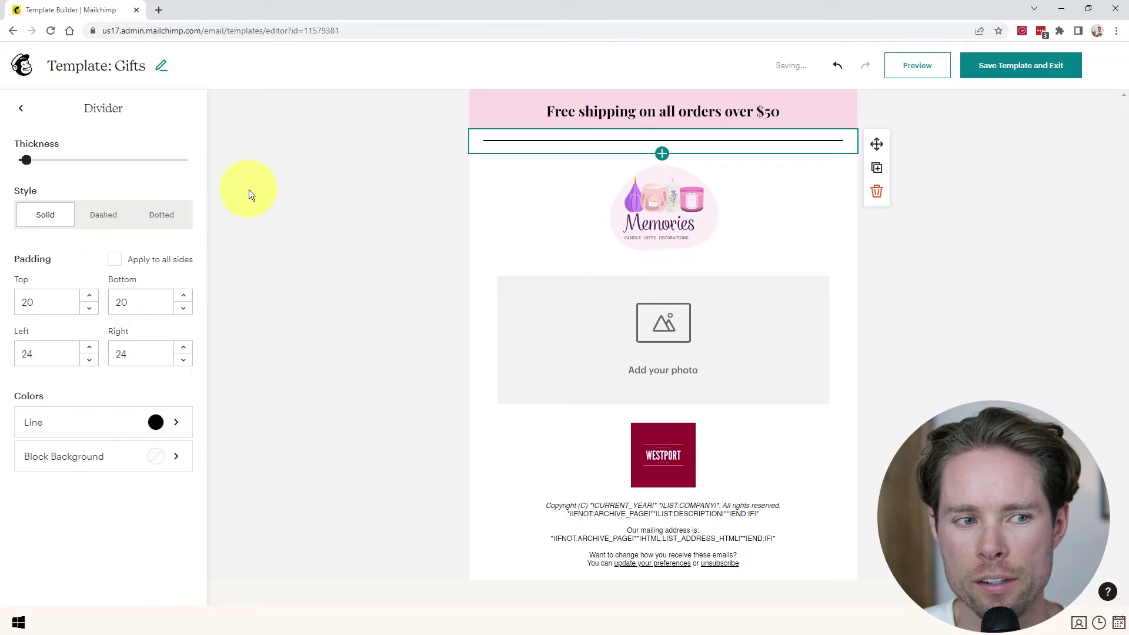
{"action": "left_click", "coordinate": [156, 422]}
{"action": "left_click", "coordinate": [102, 394]}
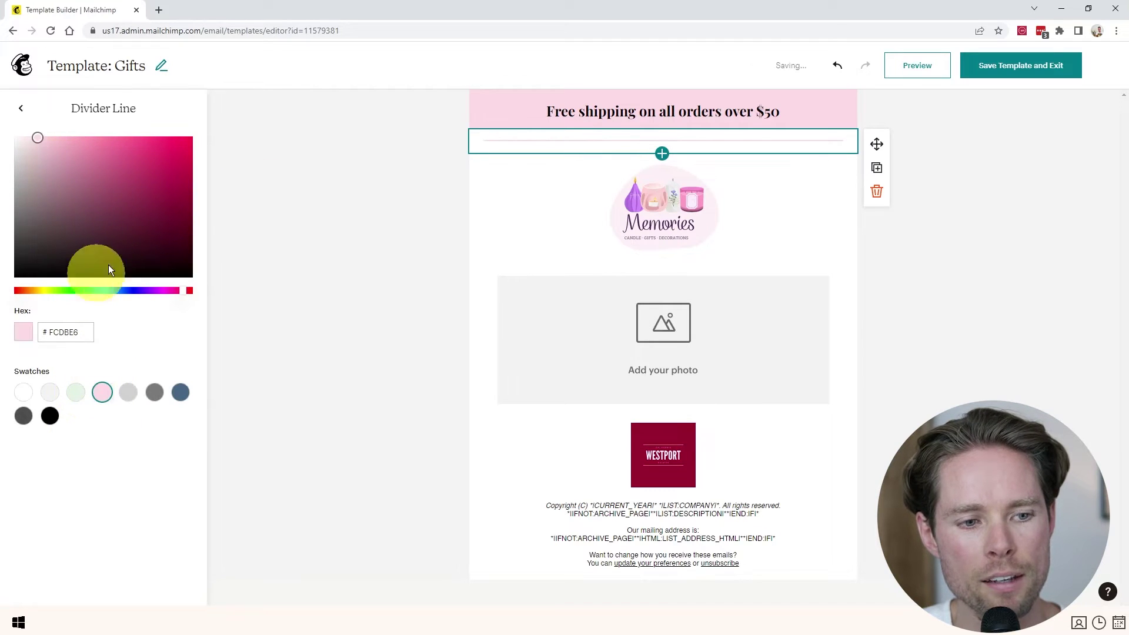
{"action": "left_click", "coordinate": [39, 109]}
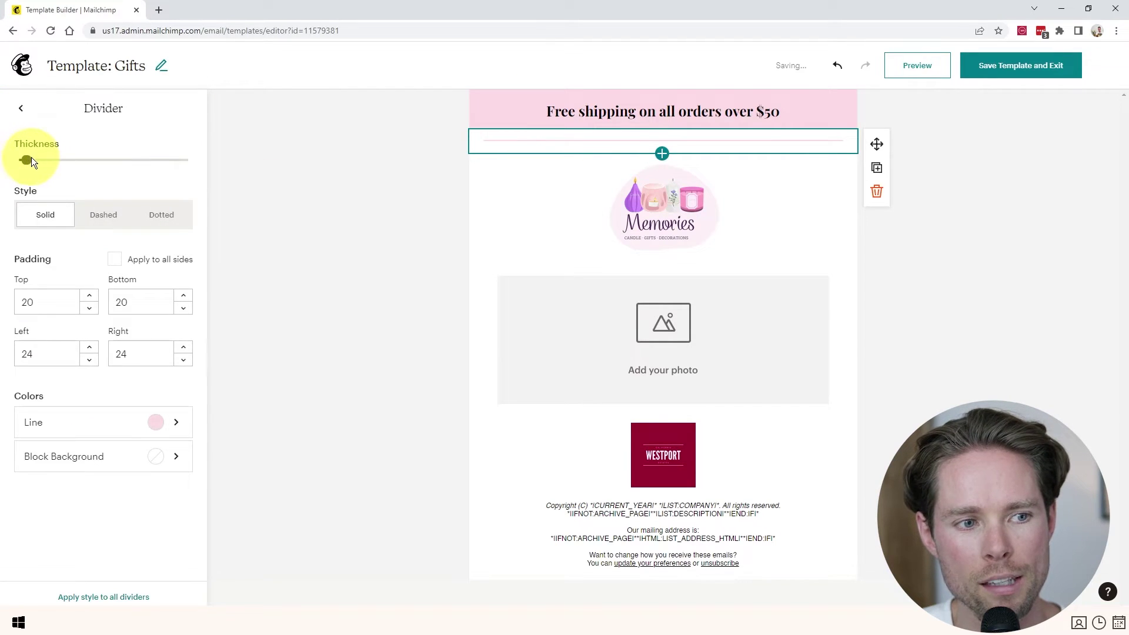
{"action": "left_click_drag", "start_coordinate": [32, 159], "coordinate": [39, 159]}
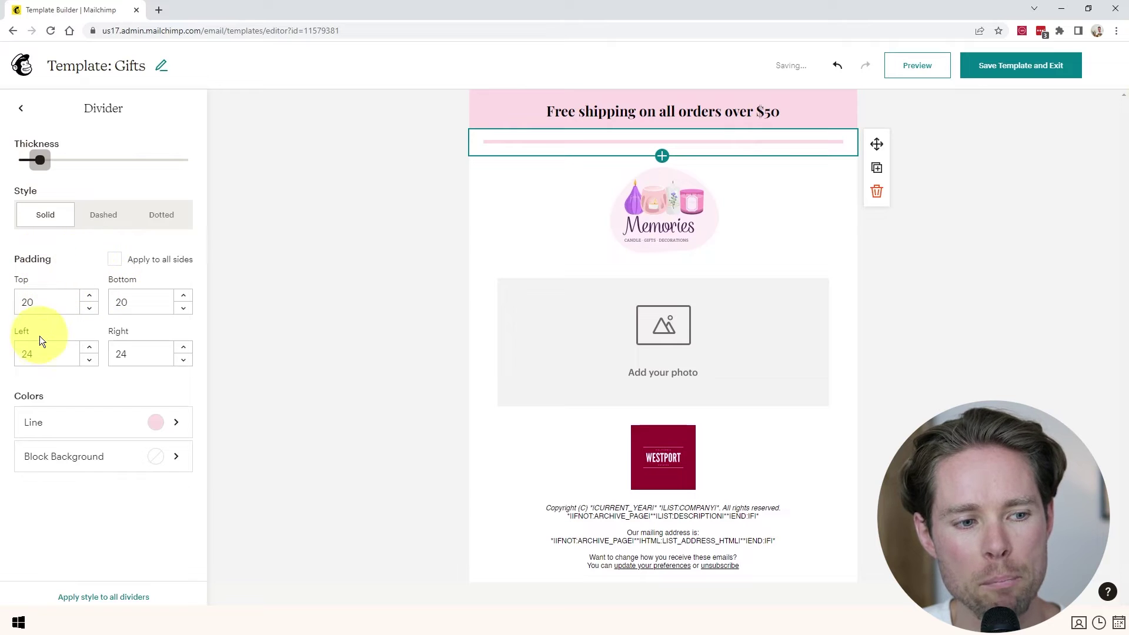
Set the divider's left and right padding to 0 and reduce its top and bottom padding.
{"action": "double_click", "coordinate": [49, 355]}
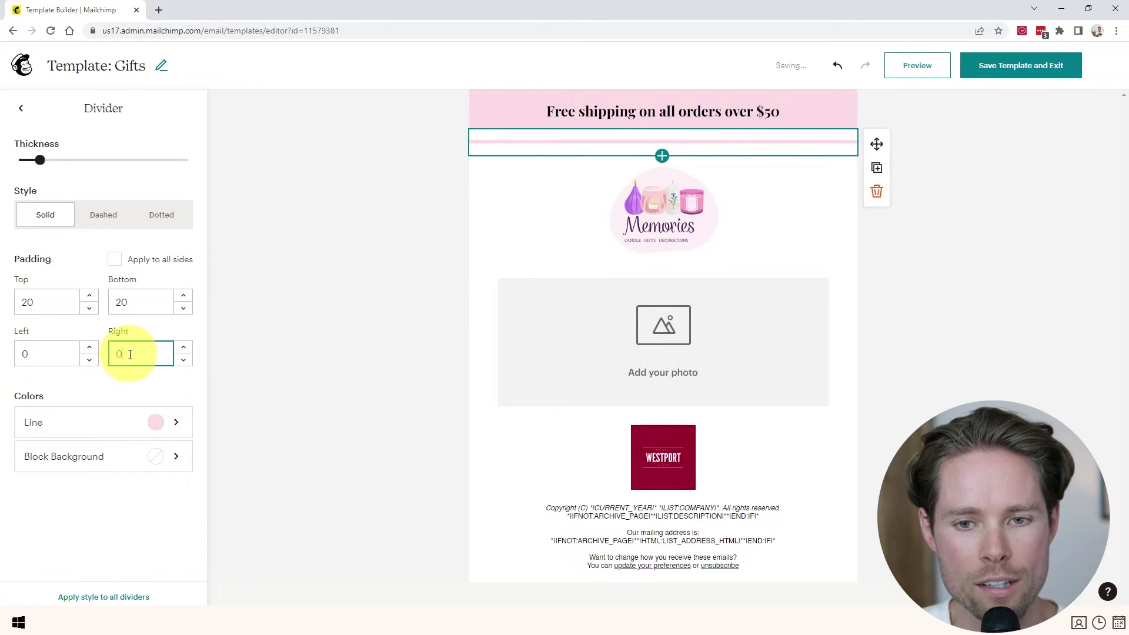
{"action": "left_click", "coordinate": [91, 309]}
{"action": "left_click", "coordinate": [91, 309]}
{"action": "left_click", "coordinate": [91, 309]}
{"action": "left_click", "coordinate": [91, 309]}
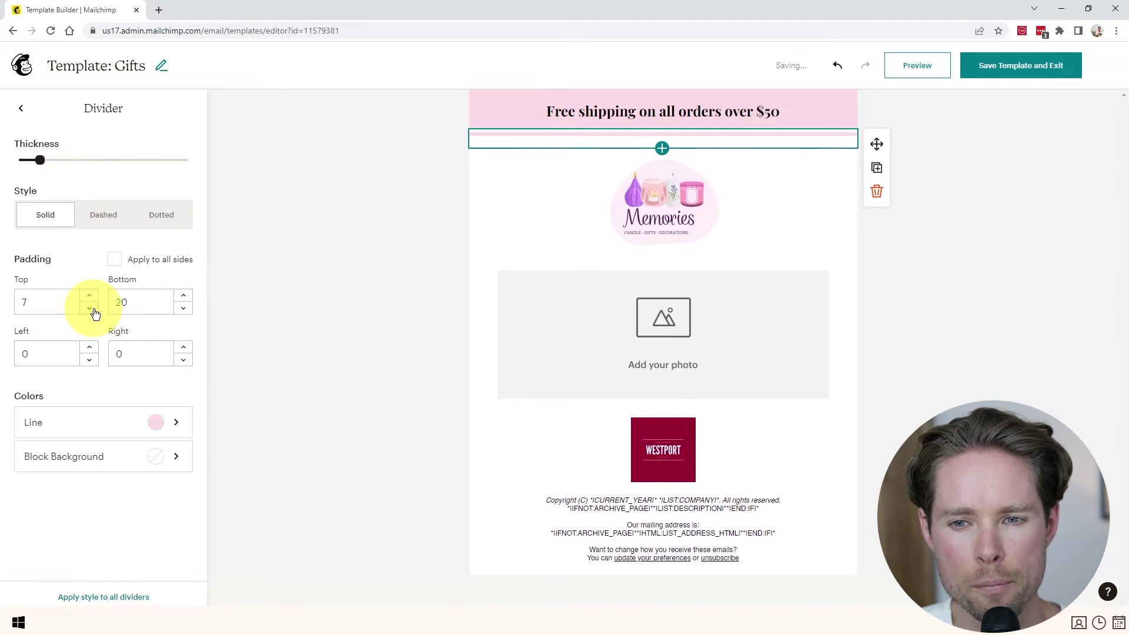
{"action": "left_click", "coordinate": [91, 310]}
{"action": "left_click", "coordinate": [184, 310]}
{"action": "left_click", "coordinate": [184, 310]}
{"action": "left_click", "coordinate": [184, 310]}
Replace the image placeholder below the Memories logo with a Creative Assistant block.
{"action": "left_click", "coordinate": [839, 293]}
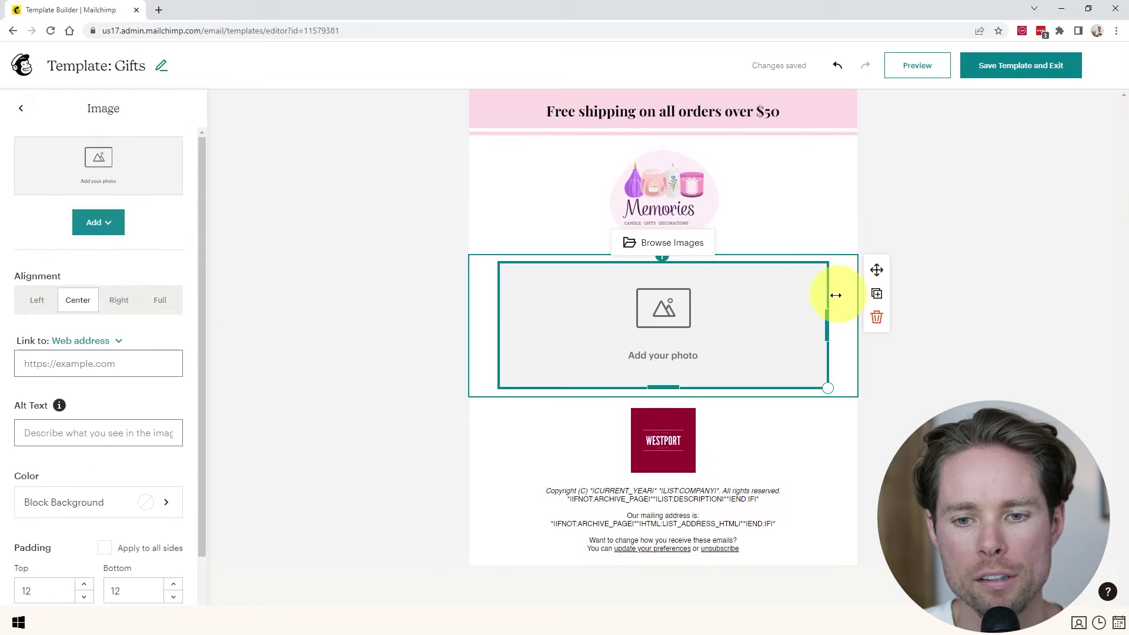
{"action": "left_click", "coordinate": [877, 318]}
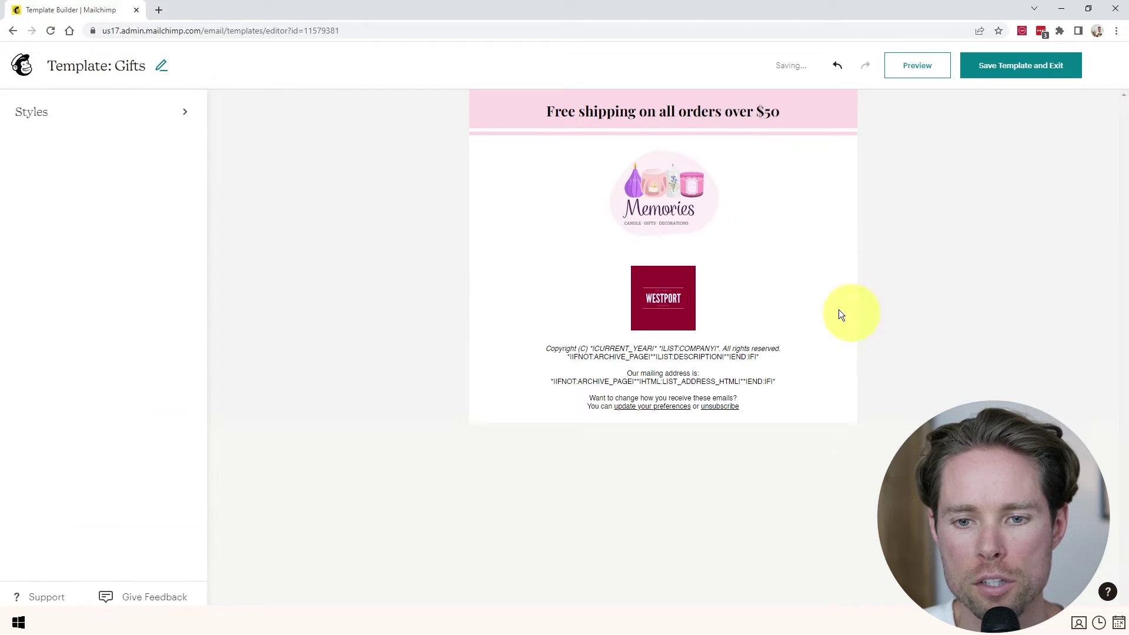
{"action": "left_click", "coordinate": [662, 255]}
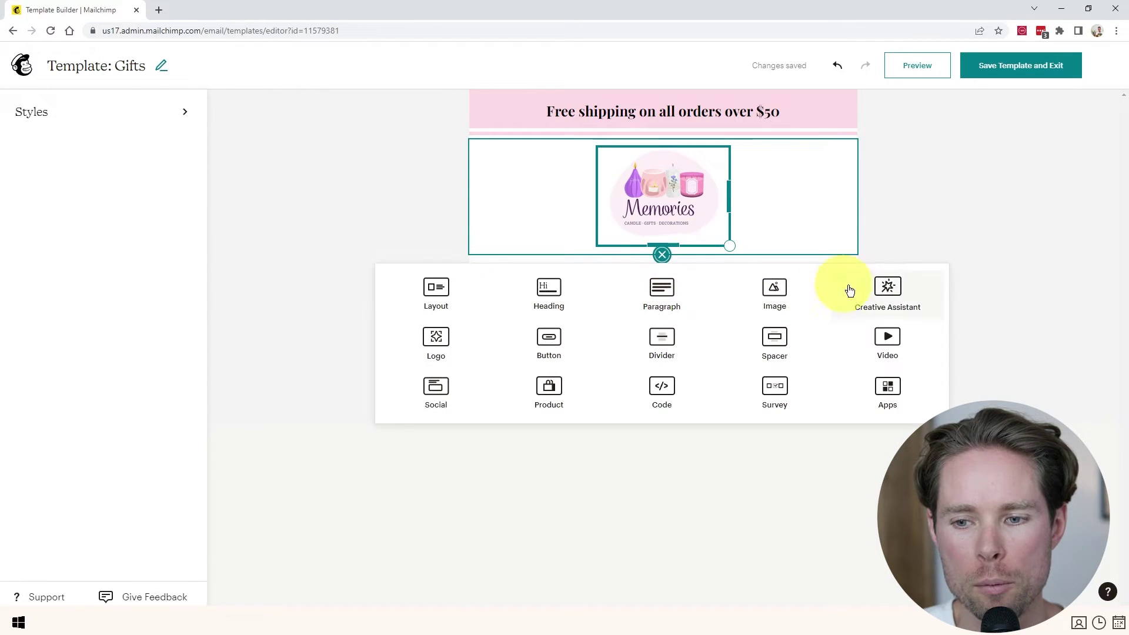
{"action": "left_click", "coordinate": [905, 294]}
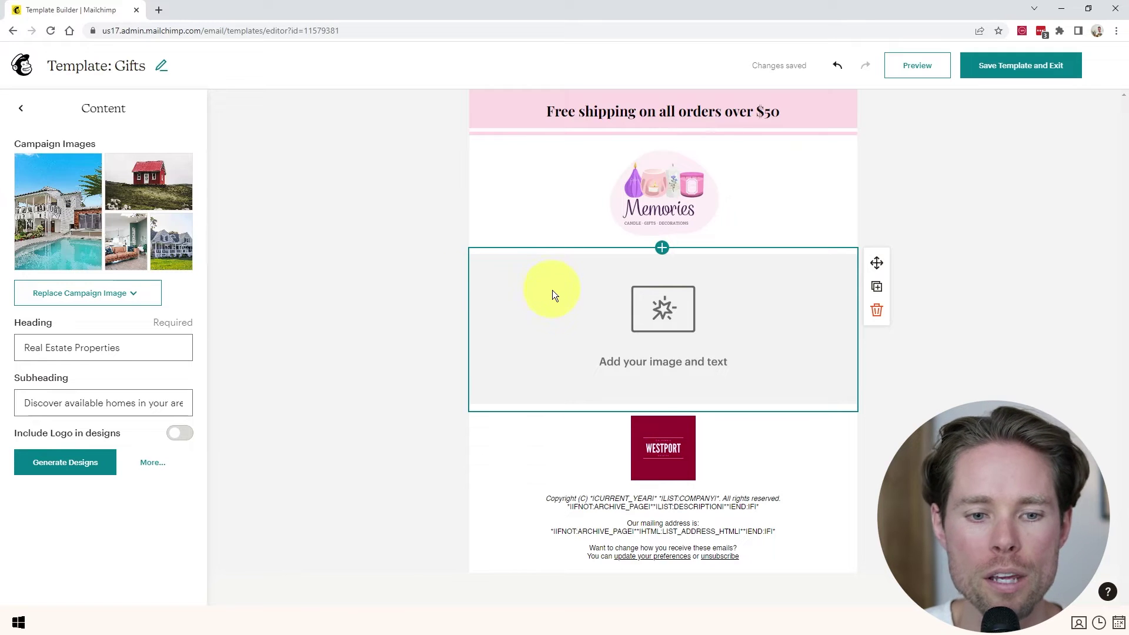
Set the Creative Assistant heading to "GET EXCLUSIVE BIRTHDAY BENEFITS" and replace the subheading with the copied special-gift text.
{"action": "triple_click", "coordinate": [82, 356]}
{"action": "key", "text": "BackSpace"}
{"action": "type", "text": "GET EXCLUSIVE BIRTHDAY BENEFITS"}
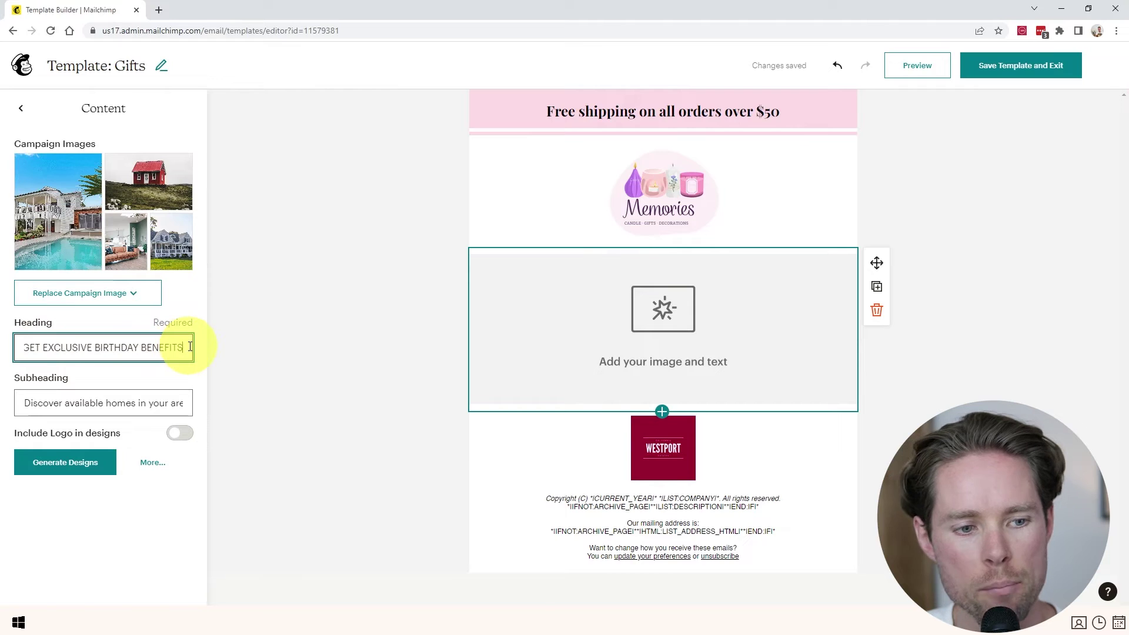
{"action": "triple_click", "coordinate": [34, 404]}
{"action": "key", "text": "BackSpace"}
{"action": "key", "text": "ctrl+v"}
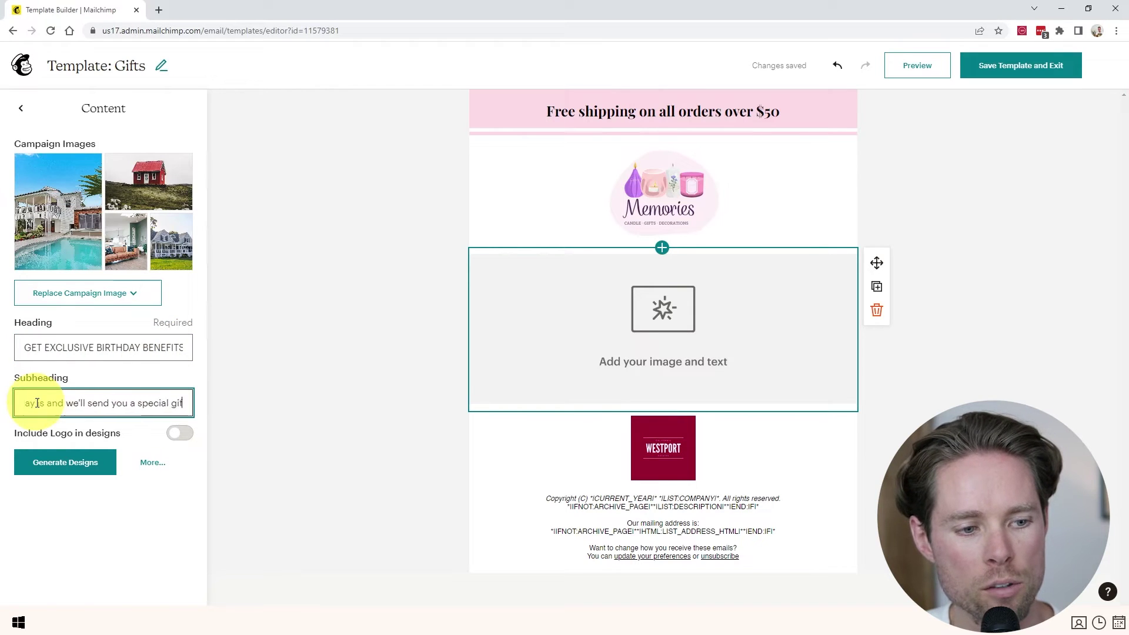
{"action": "left_click_drag", "start_coordinate": [37, 403], "coordinate": [114, 422]}
Add the Memories logos to the Creative Assistant brand kit, use Memories as the brand logo instead of Westport, and save.
{"action": "left_click", "coordinate": [152, 463]}
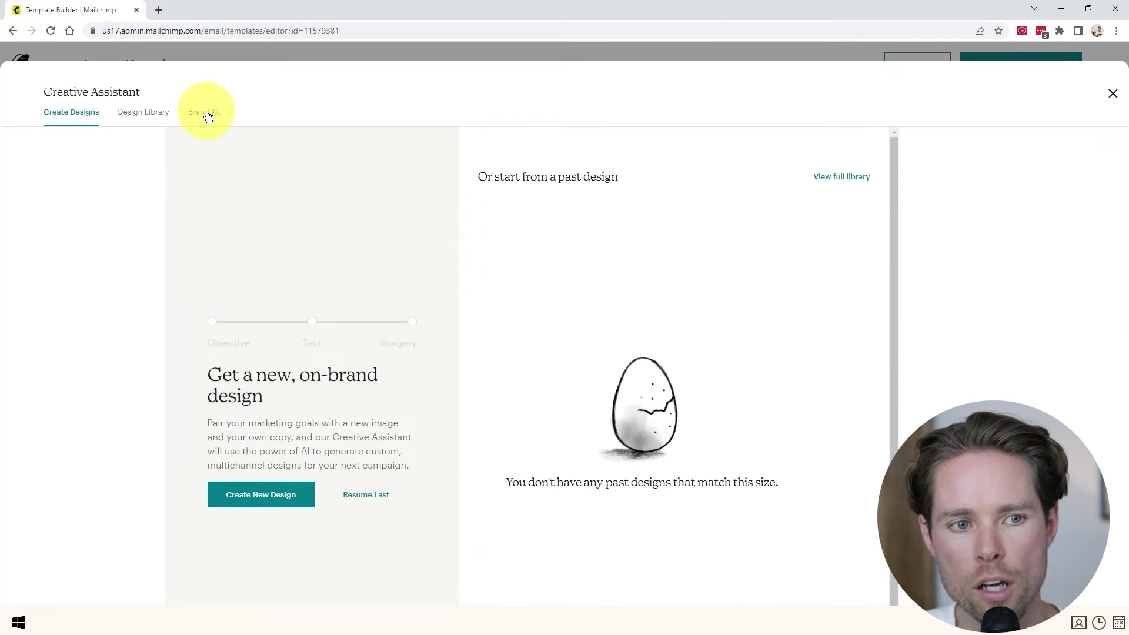
{"action": "left_click", "coordinate": [205, 113]}
{"action": "left_click", "coordinate": [373, 242]}
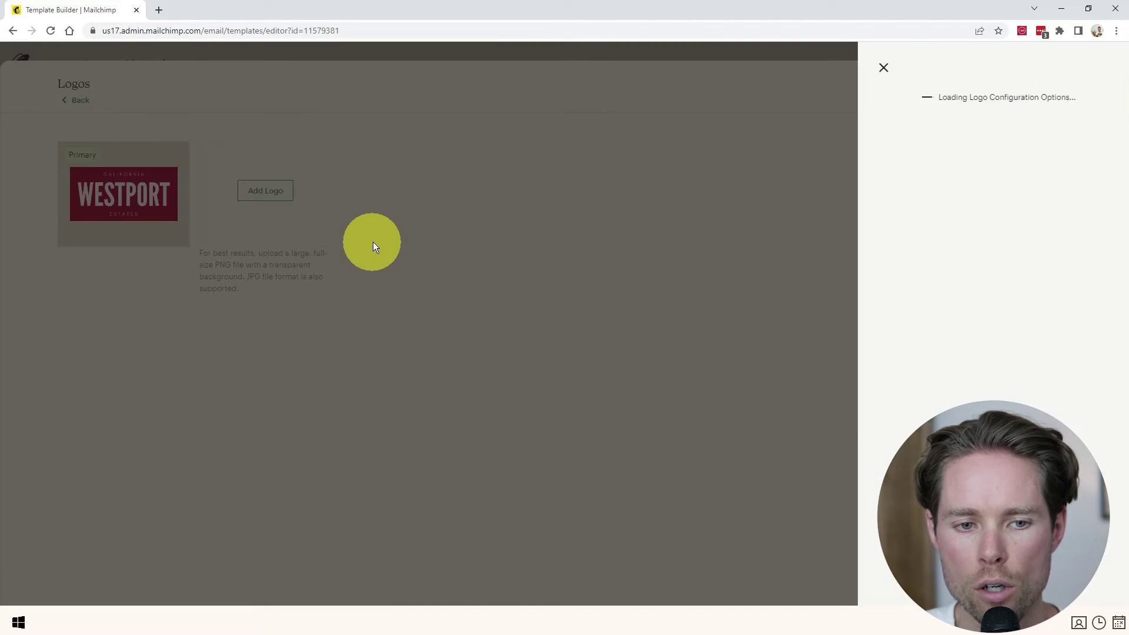
{"action": "left_click", "coordinate": [875, 70]}
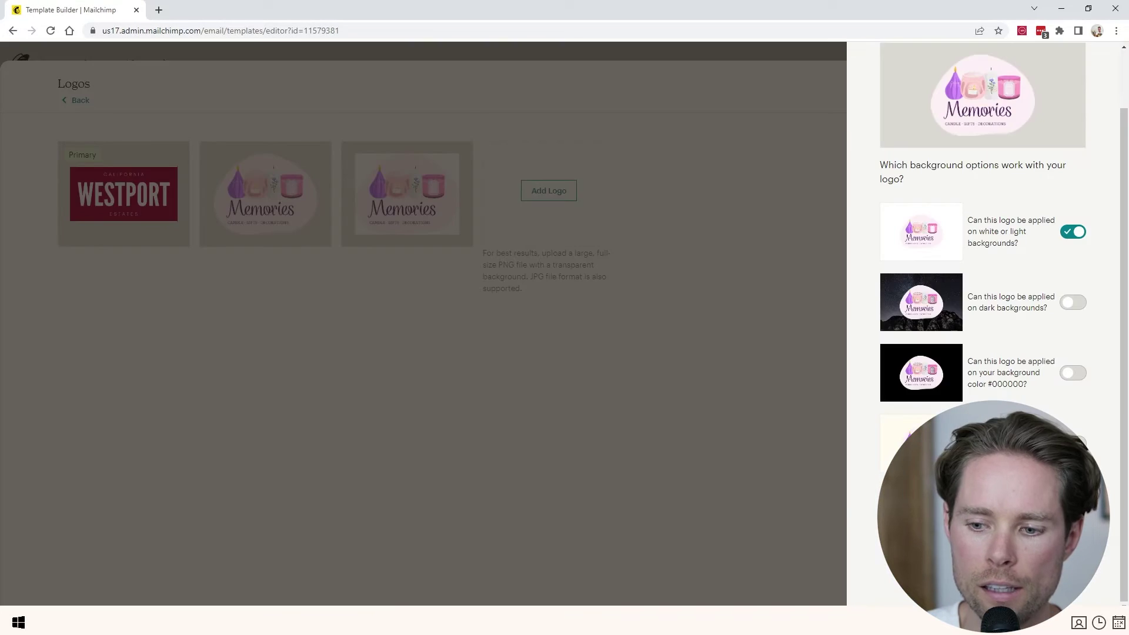
{"action": "left_click", "coordinate": [471, 351]}
{"action": "left_click", "coordinate": [1021, 101]}
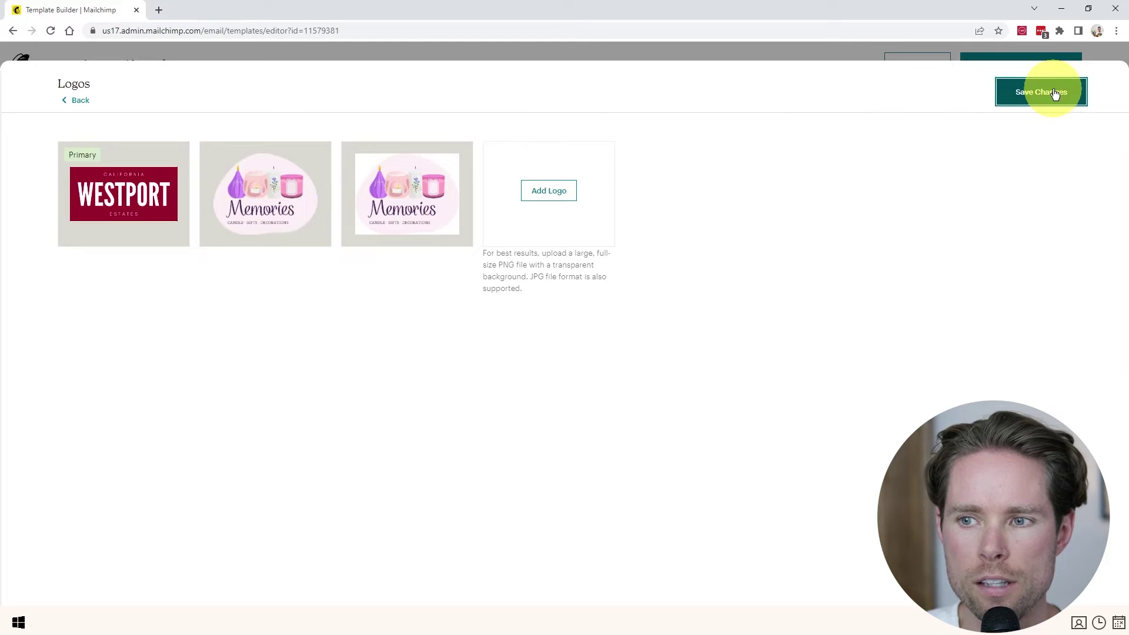
{"action": "right_click", "coordinate": [500, 273]}
{"action": "left_click", "coordinate": [466, 277]}
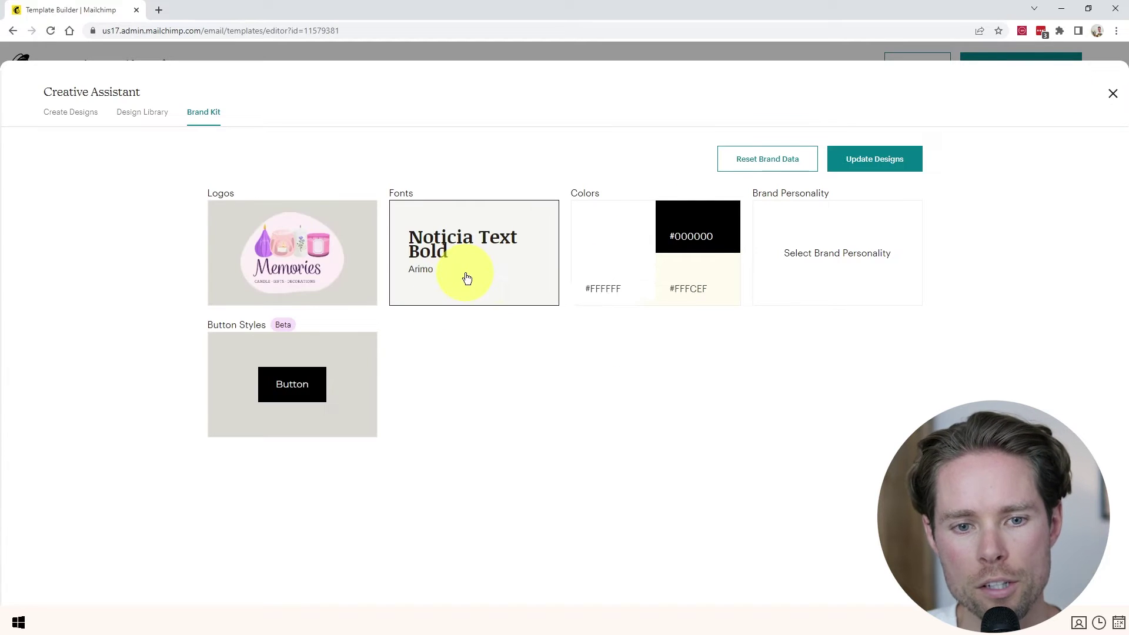
Set the brand kit's headings font to Playfair Display Bold and its subheadings/body font to Playfair Display, and save.
{"action": "left_click", "coordinate": [465, 275]}
{"action": "left_click", "coordinate": [178, 183]}
{"action": "type", "text": "playfair"}
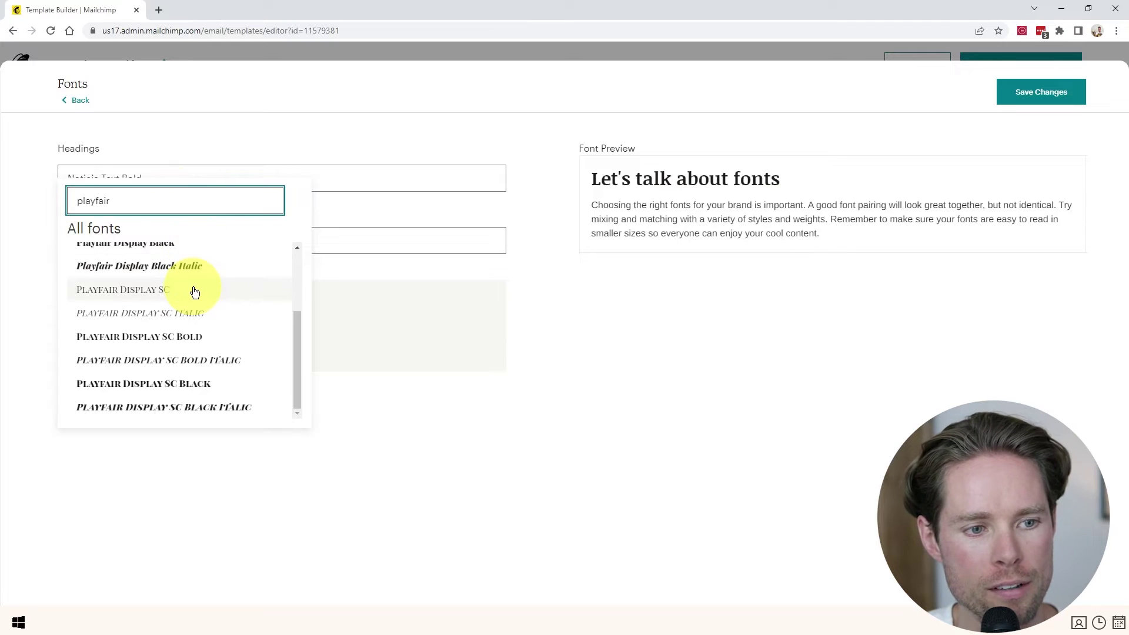
{"action": "scroll", "coordinate": [206, 300], "scroll_direction": "up", "scroll_amount": 2}
{"action": "left_click", "coordinate": [147, 253]}
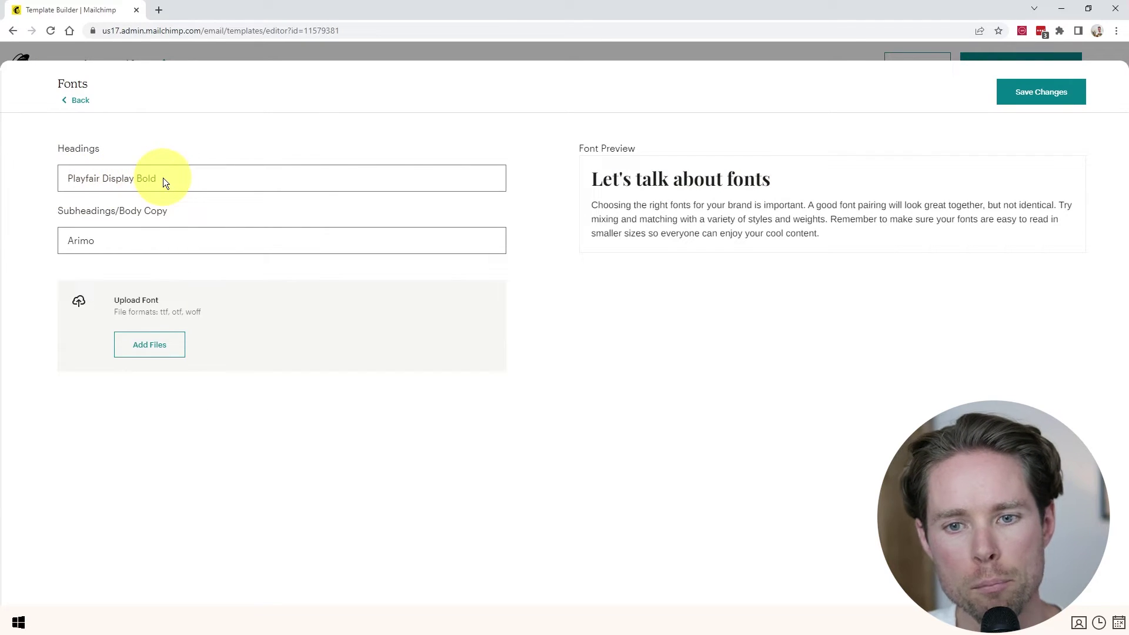
{"action": "left_click", "coordinate": [110, 238]}
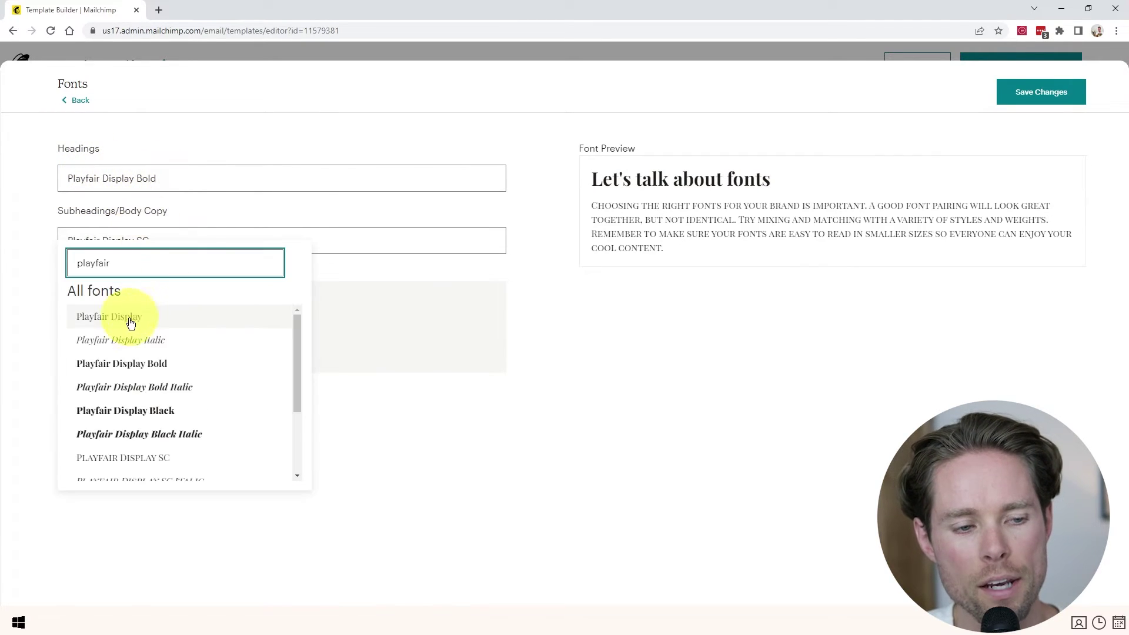
{"action": "left_click", "coordinate": [132, 318]}
{"action": "left_click", "coordinate": [1044, 99]}
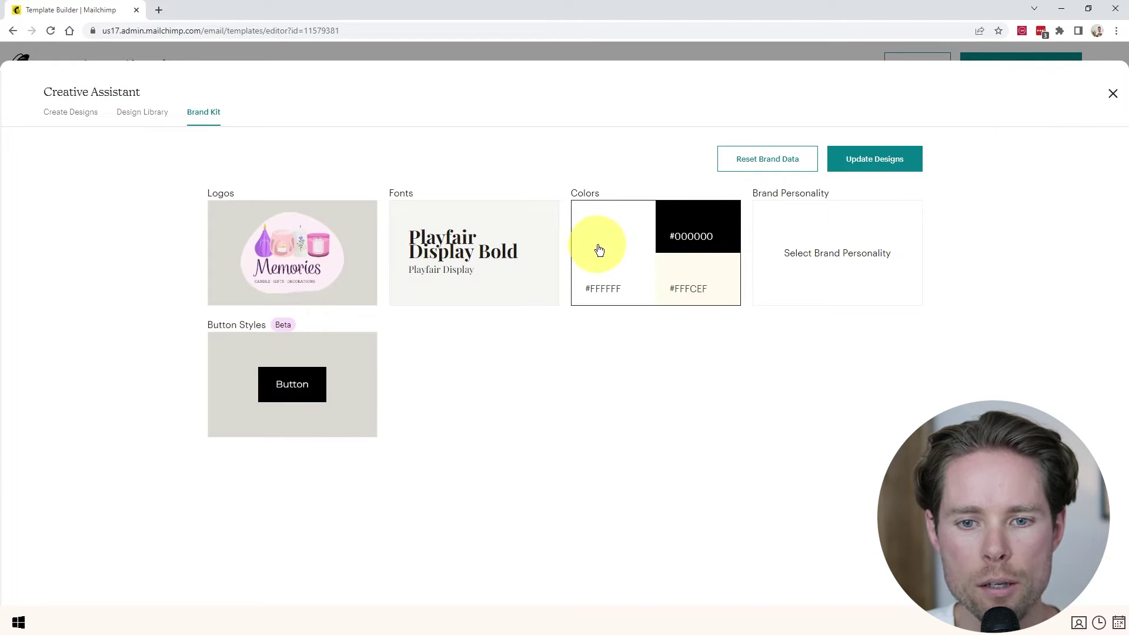
Add #FCDBE6 as a primary color in the brand kit, save the change and update the designs.
{"action": "left_click", "coordinate": [612, 250]}
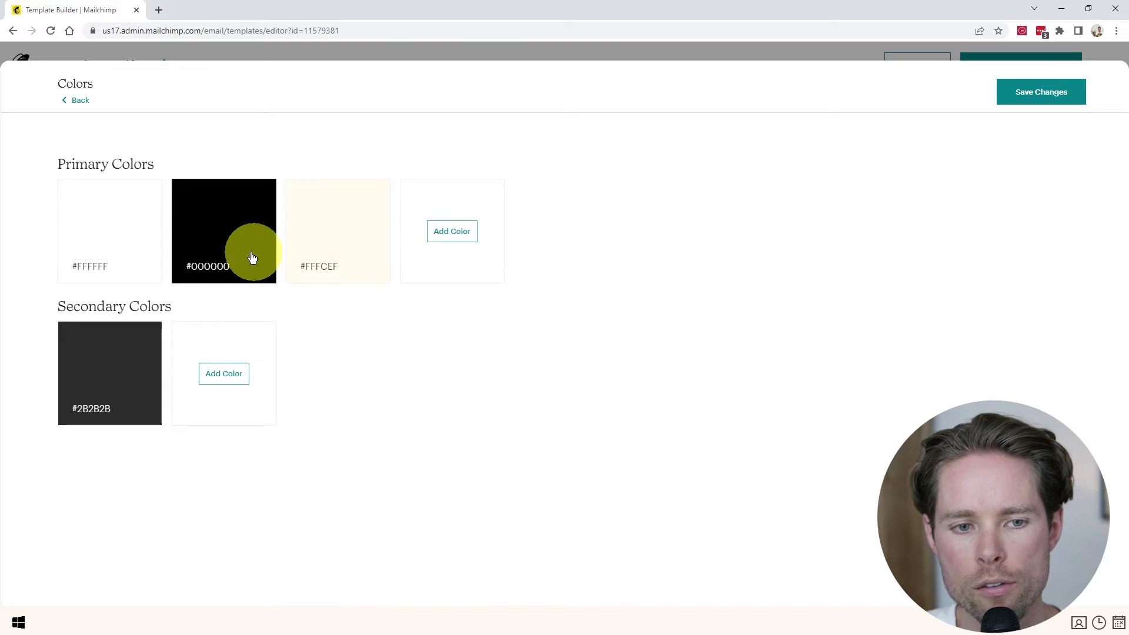
{"action": "left_click", "coordinate": [450, 231]}
{"action": "double_click", "coordinate": [442, 470]}
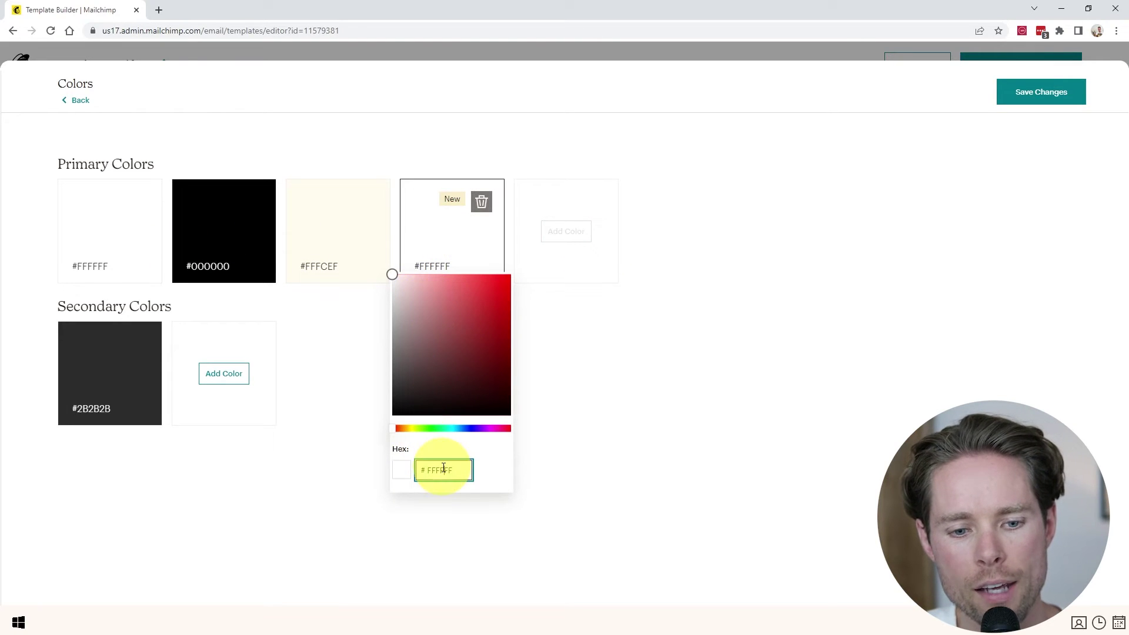
{"action": "type", "text": "FCDBE6"}
{"action": "left_click", "coordinate": [582, 332]}
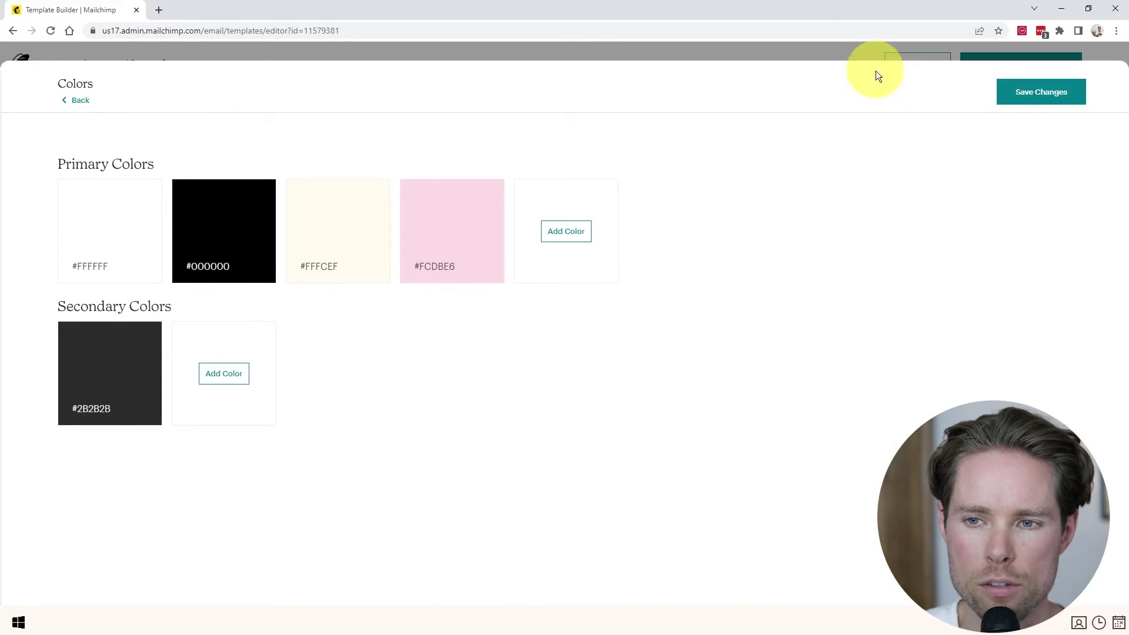
{"action": "left_click", "coordinate": [1045, 98]}
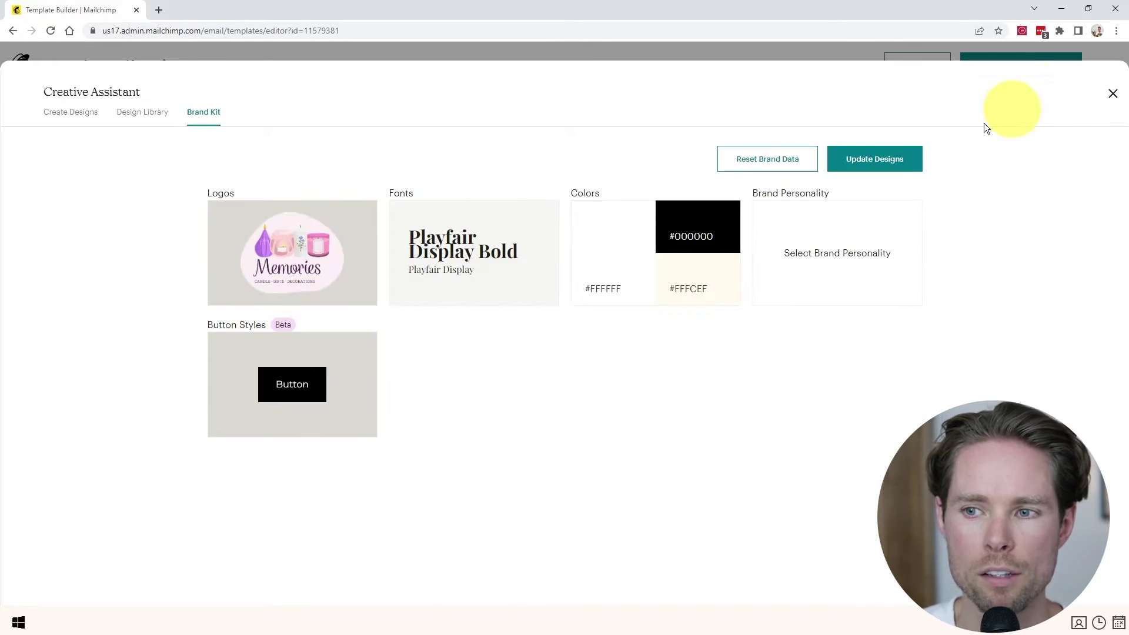
{"action": "left_click", "coordinate": [901, 162]}
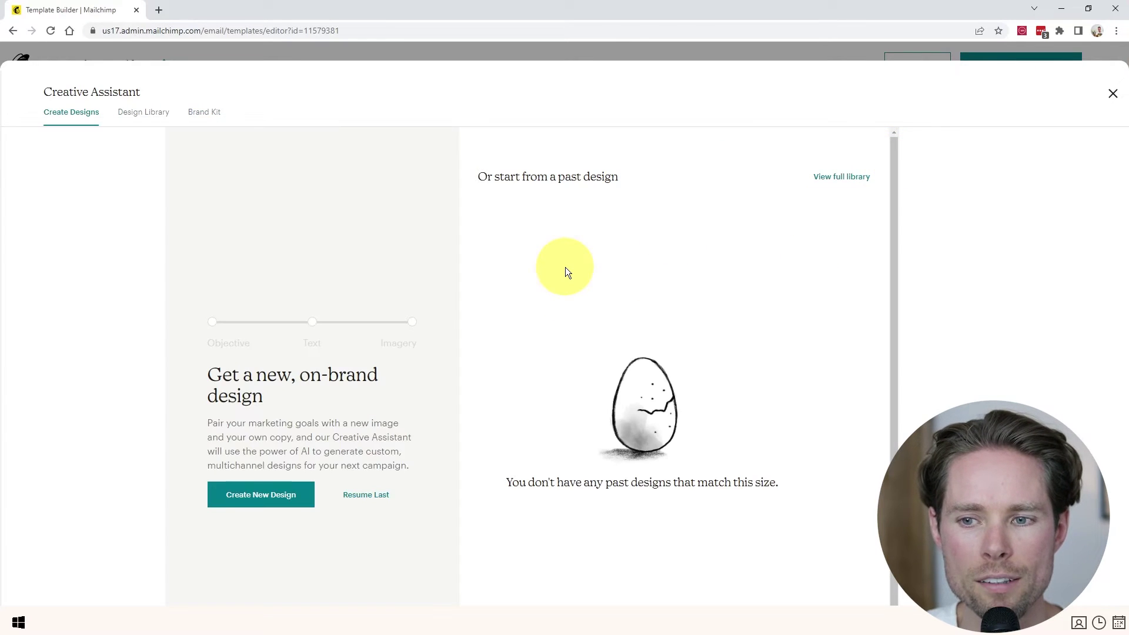
Start a new Creative Assistant design without choosing an objective and set its heading to "GET EXCLUSIVE BIRTHDAY BENEFITS".
{"action": "left_click", "coordinate": [265, 501]}
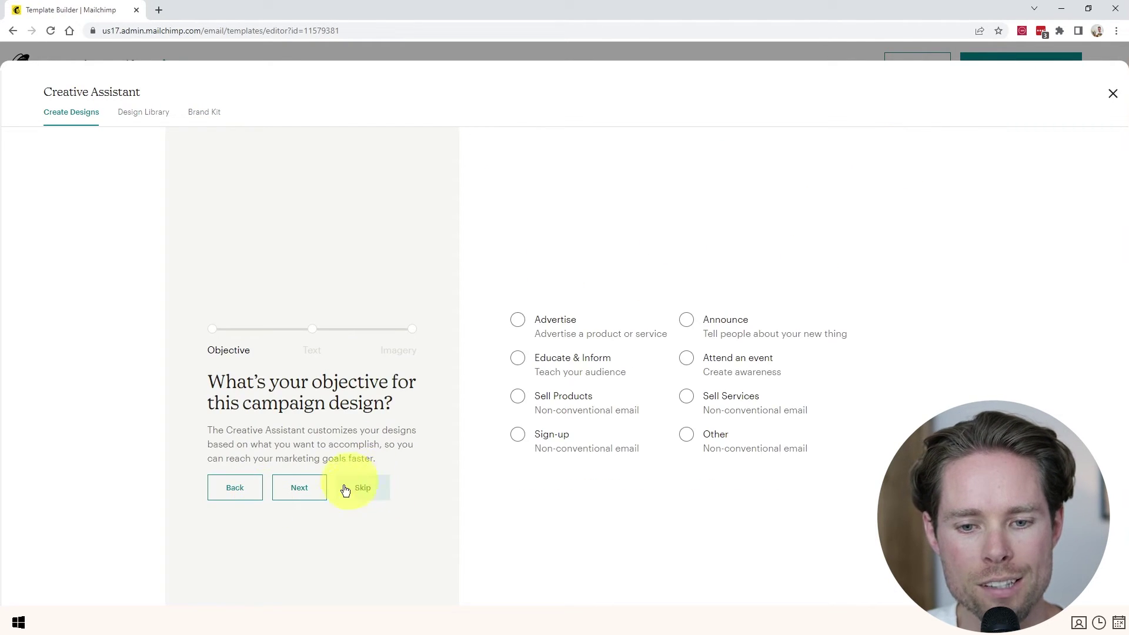
{"action": "left_click", "coordinate": [366, 491]}
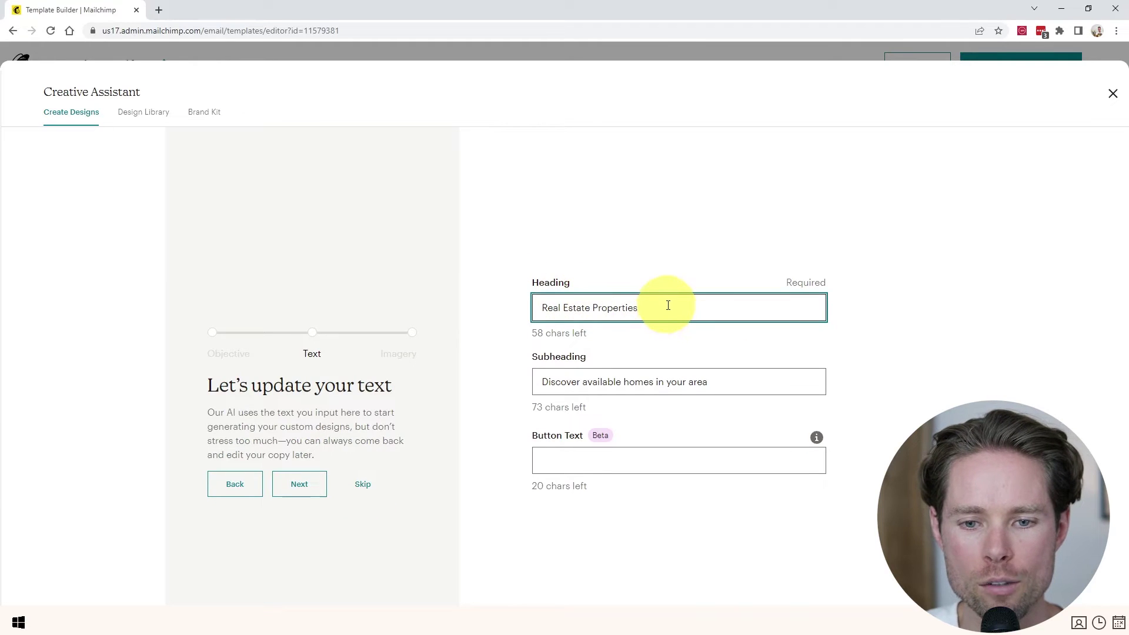
{"action": "left_click_drag", "start_coordinate": [669, 306], "coordinate": [514, 305]}
{"action": "key", "text": "BackSpace"}
{"action": "type", "text": "GET EXCLUSIVE BIRTHDAY BENEFITS"}
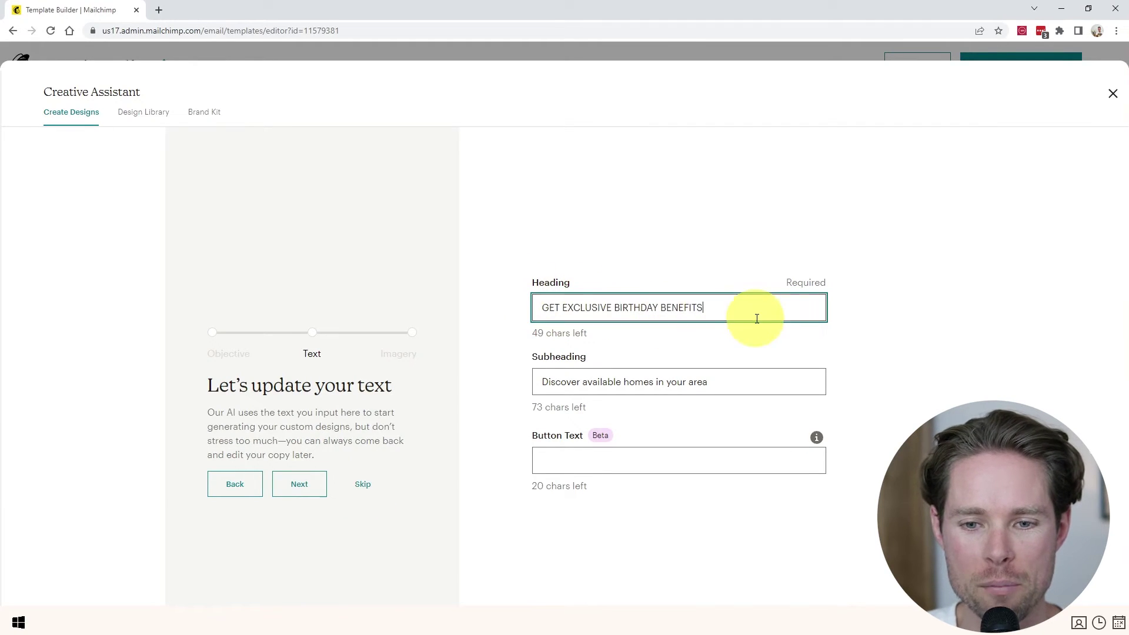
Set the subheading to "Let us know when your birthday is and we'll send you a special gift" and the button text to "ENTER BIRTHDAY".
{"action": "left_click_drag", "start_coordinate": [709, 382], "coordinate": [537, 381]}
{"action": "type", "text": "Let us know when your birthday is and we'll send you a special gift"}
{"action": "left_click_drag", "start_coordinate": [611, 383], "coordinate": [815, 397]}
{"action": "left_click", "coordinate": [786, 380]}
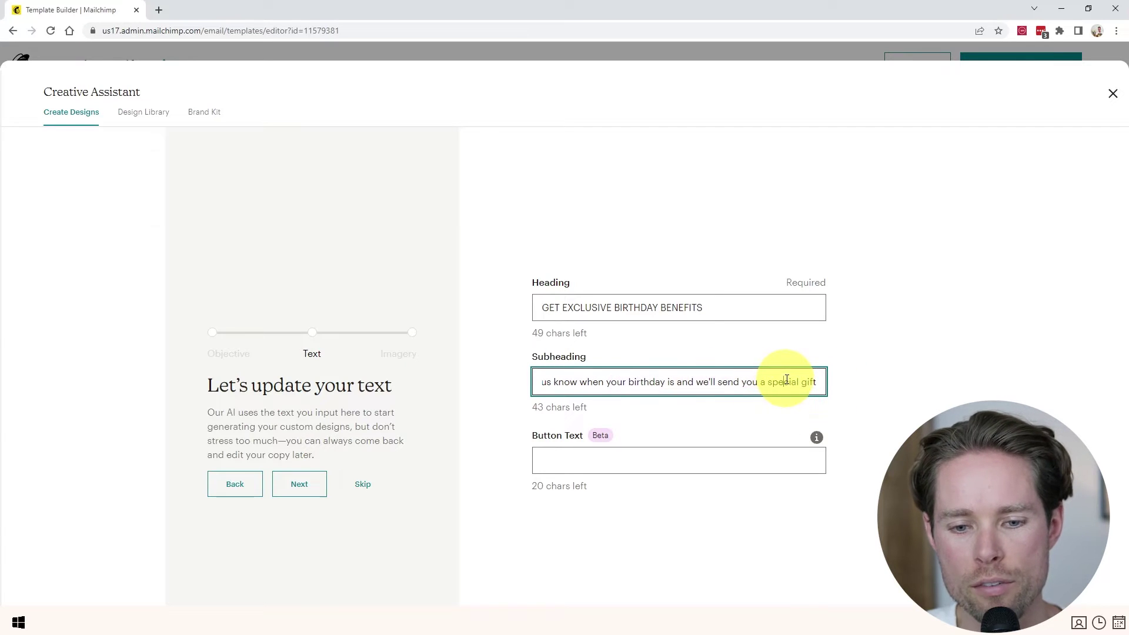
{"action": "left_click", "coordinate": [588, 461]}
{"action": "type", "text": "ENTER BIRTHDAY"}
{"action": "left_click_drag", "start_coordinate": [542, 462], "coordinate": [650, 465]}
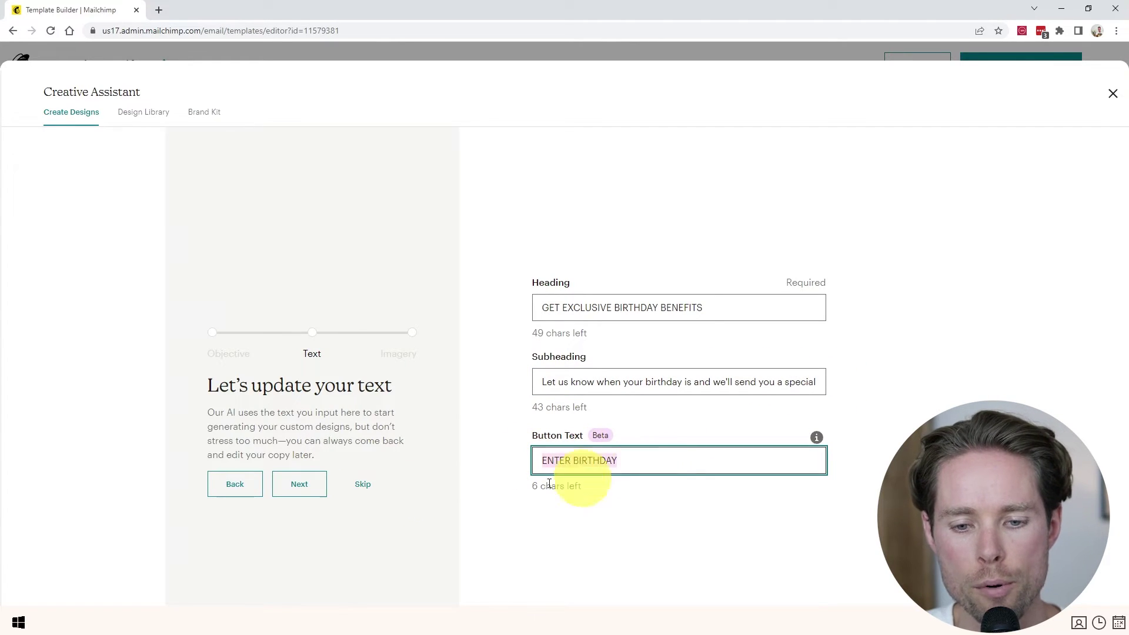
{"action": "left_click", "coordinate": [306, 489]}
Search the stock photos for "GIFT" and add the pink gift box with a gold ribbon as the design's image.
{"action": "left_click", "coordinate": [595, 323]}
{"action": "left_click", "coordinate": [757, 327]}
{"action": "left_click", "coordinate": [601, 322]}
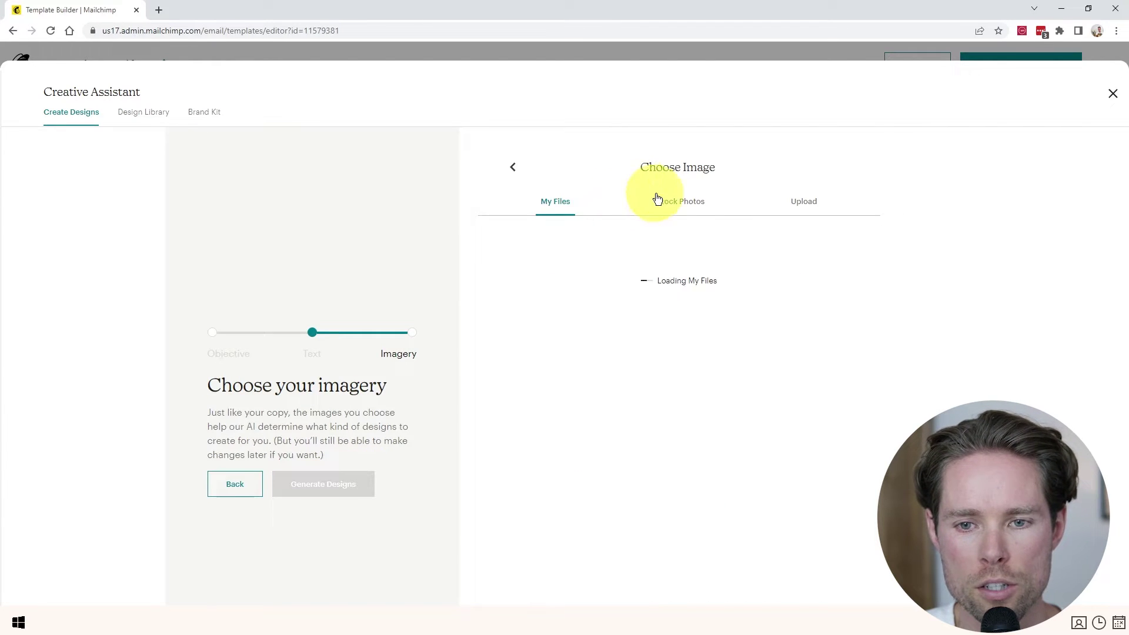
{"action": "left_click", "coordinate": [653, 199]}
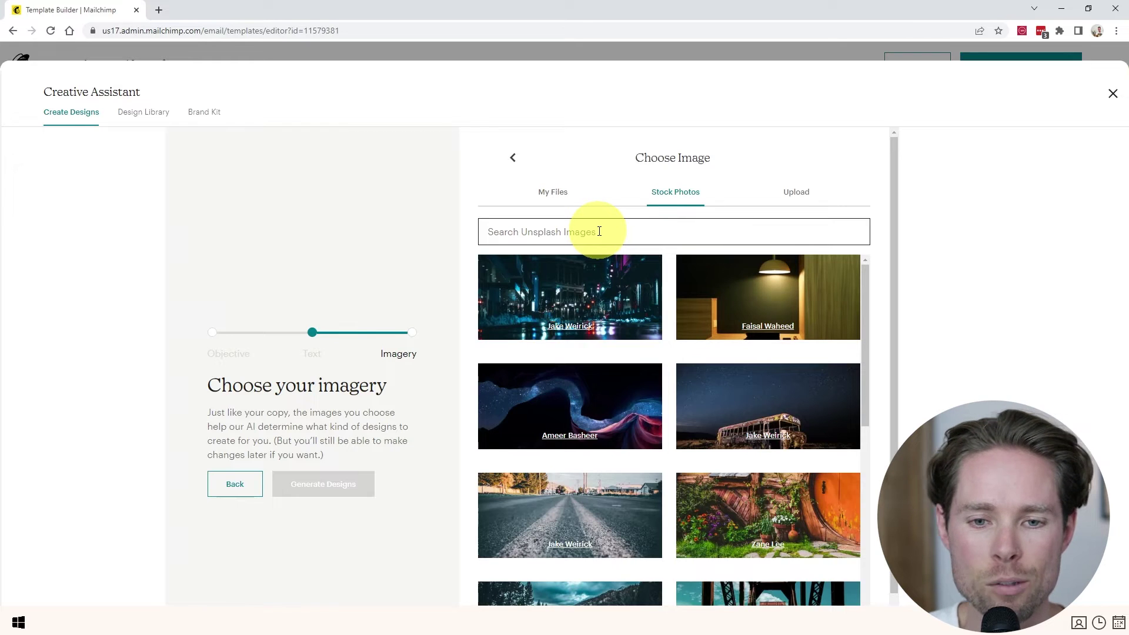
{"action": "left_click", "coordinate": [600, 231]}
{"action": "type", "text": "GIFT"}
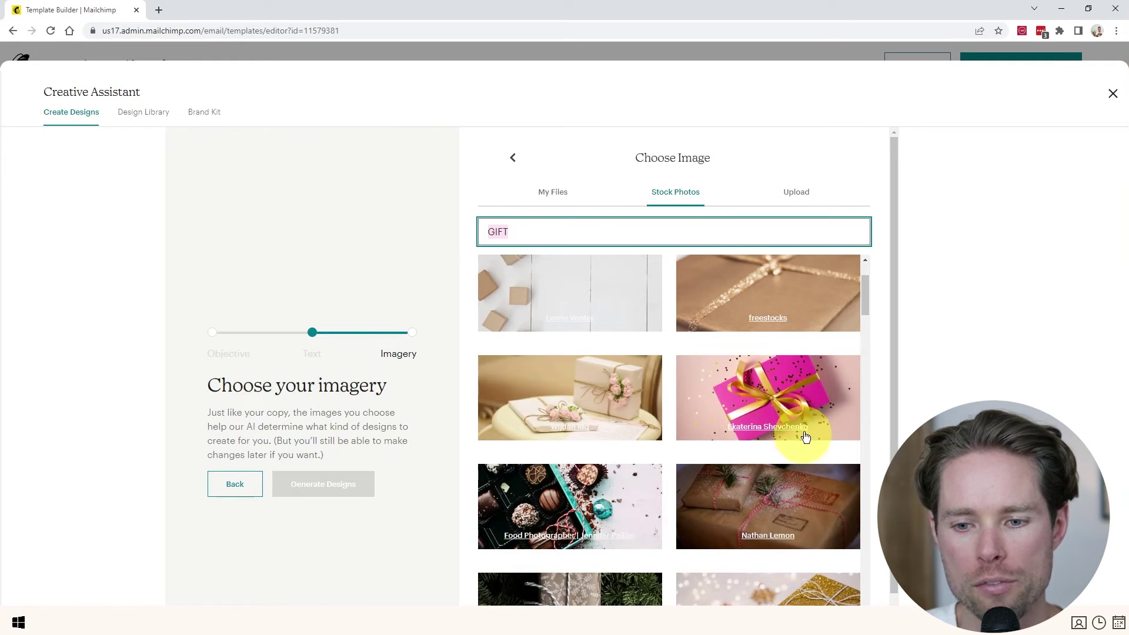
{"action": "left_click", "coordinate": [765, 400]}
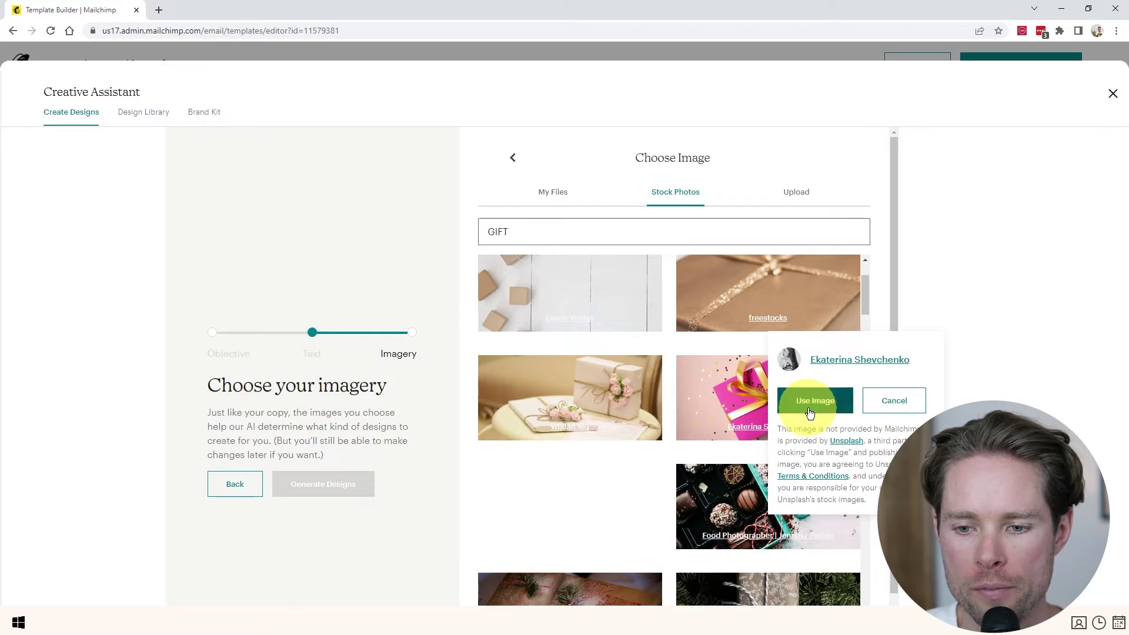
{"action": "left_click", "coordinate": [821, 401]}
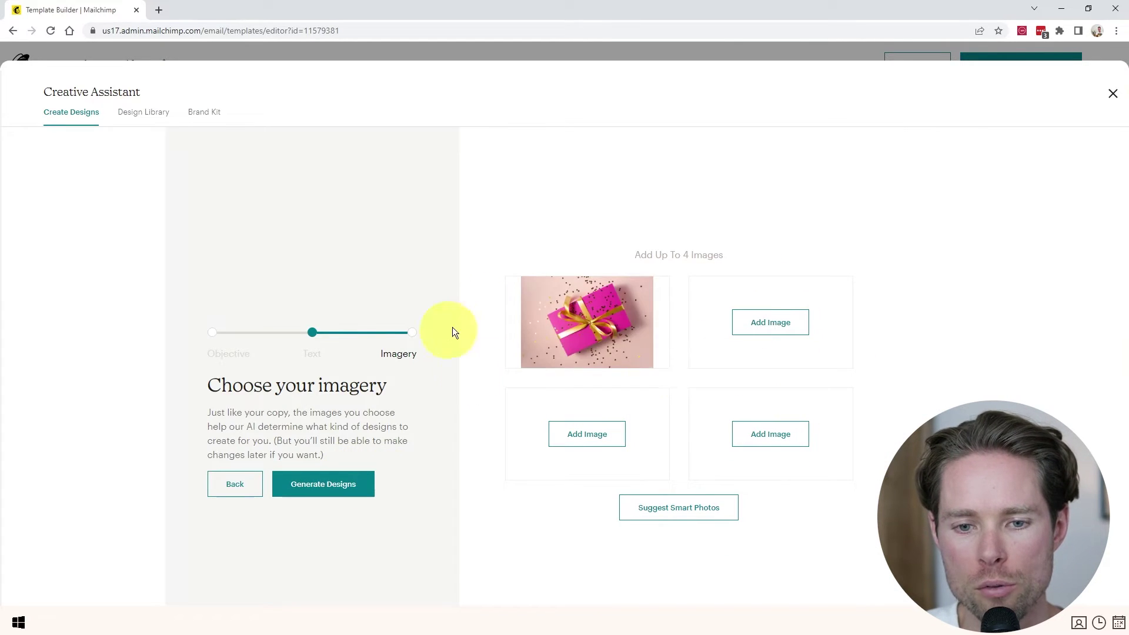
Generate the designs, set the channel size to Full Width and load more design variations.
{"action": "left_click", "coordinate": [323, 489]}
{"action": "left_click", "coordinate": [646, 299]}
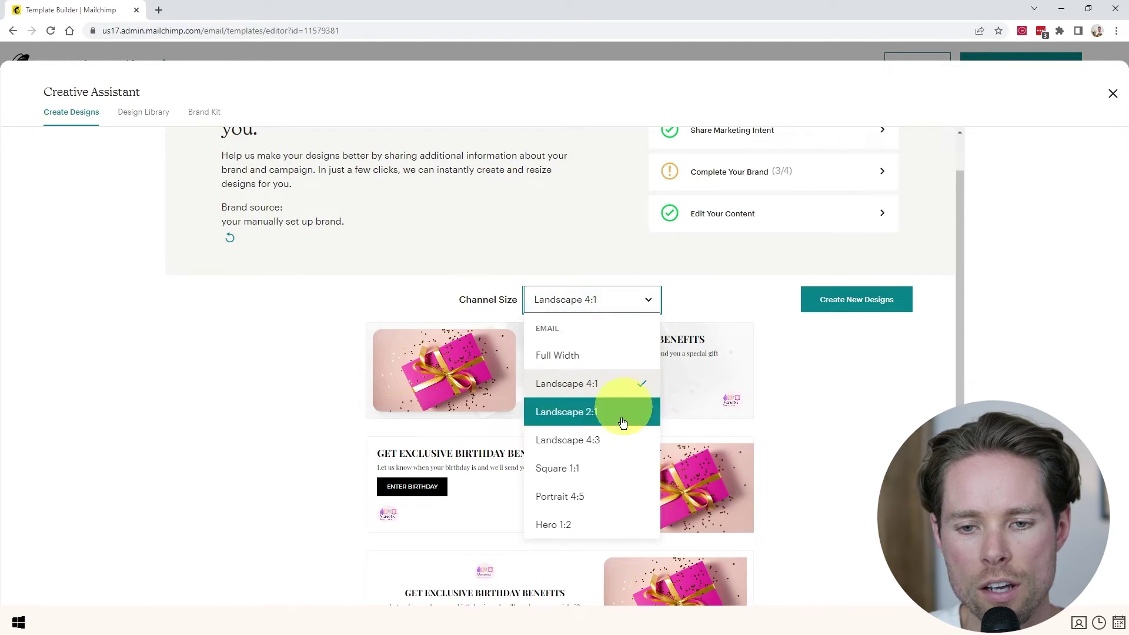
{"action": "left_click", "coordinate": [579, 356]}
{"action": "scroll", "coordinate": [492, 410], "scroll_direction": "down", "scroll_amount": 3}
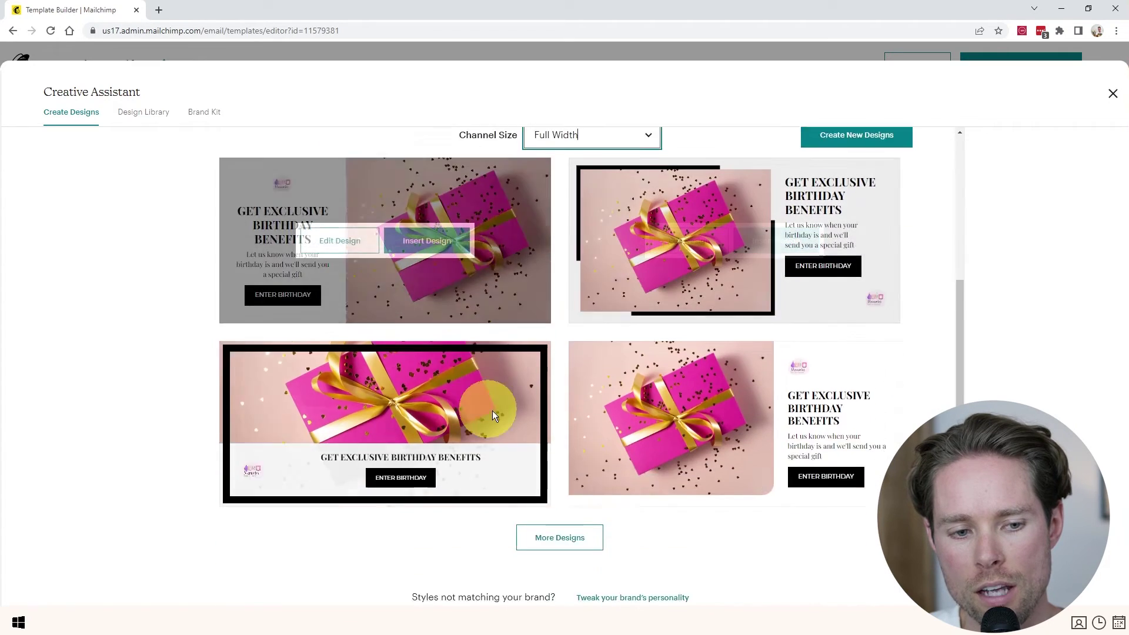
{"action": "scroll", "coordinate": [806, 391], "scroll_direction": "up", "scroll_amount": 2}
{"action": "scroll", "coordinate": [693, 328], "scroll_direction": "down", "scroll_amount": 2}
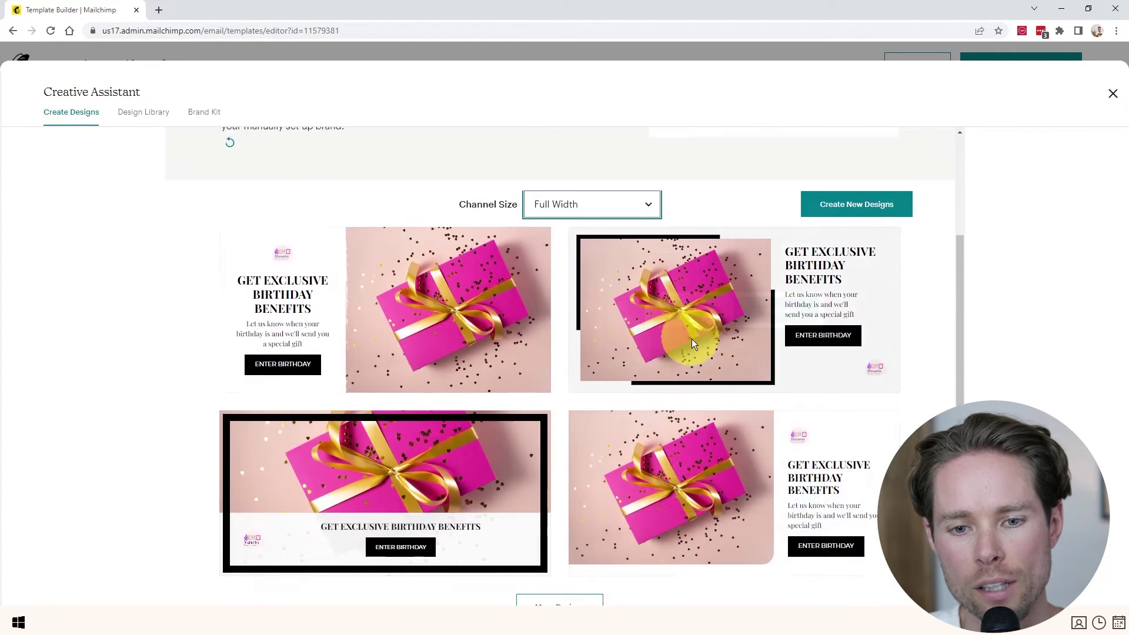
{"action": "left_click", "coordinate": [549, 516]}
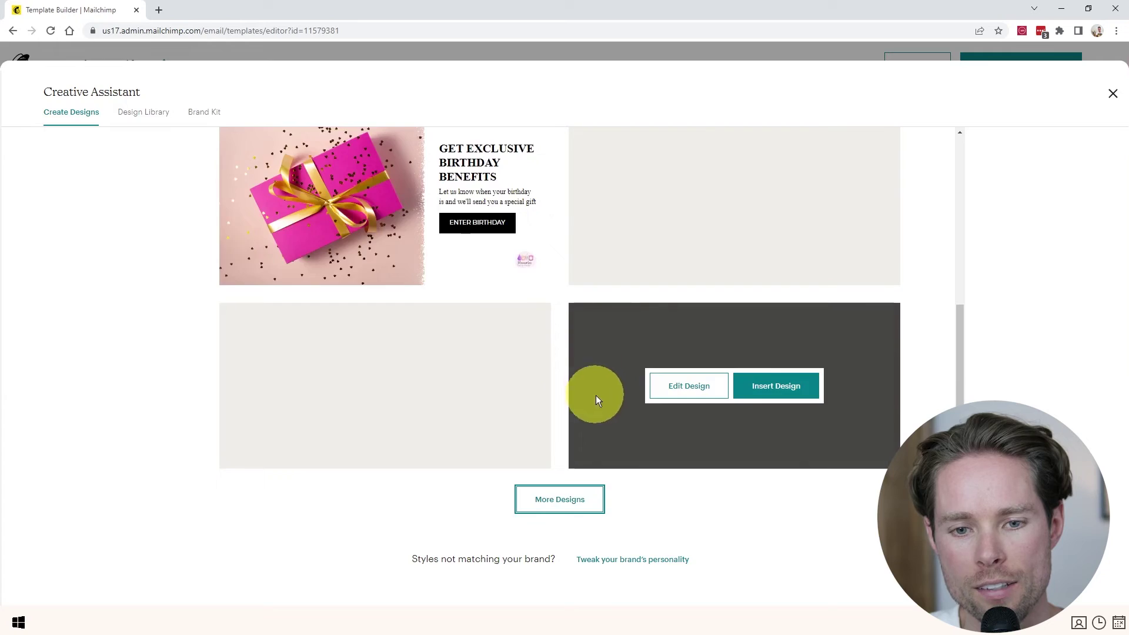
Set the channel size to Landscape 2:1 and insert the fourth design, with the gift photo beside plain white text space.
{"action": "scroll", "coordinate": [736, 371], "scroll_direction": "up", "scroll_amount": 2}
{"action": "scroll", "coordinate": [873, 377], "scroll_direction": "down", "scroll_amount": 2}
{"action": "scroll", "coordinate": [757, 367], "scroll_direction": "up", "scroll_amount": 2}
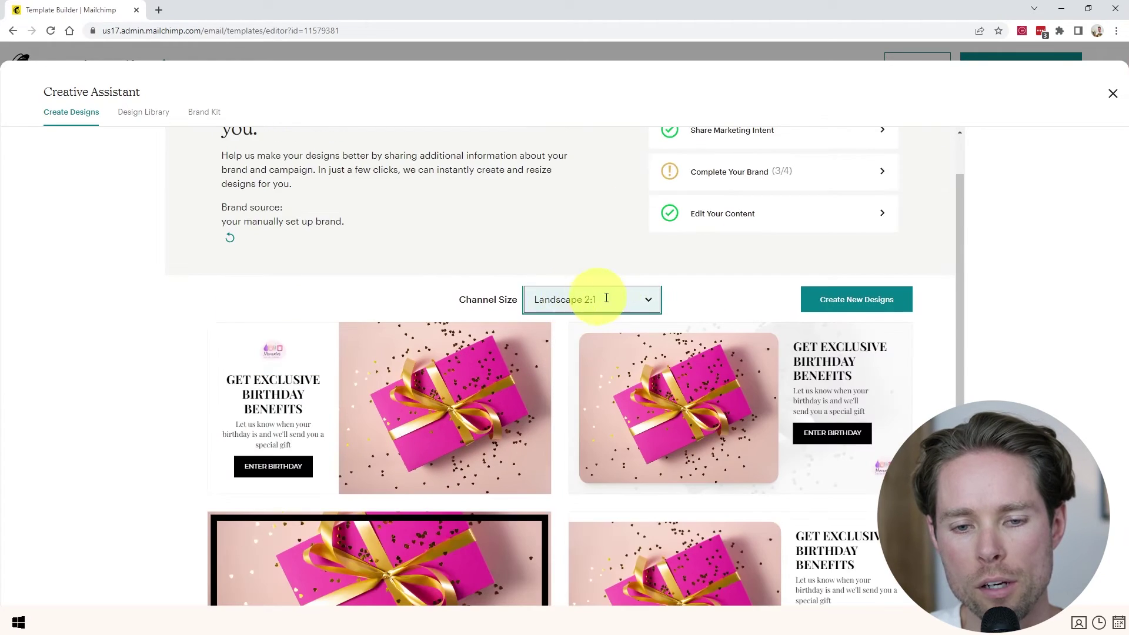
{"action": "scroll", "coordinate": [564, 300], "scroll_direction": "down", "scroll_amount": 3}
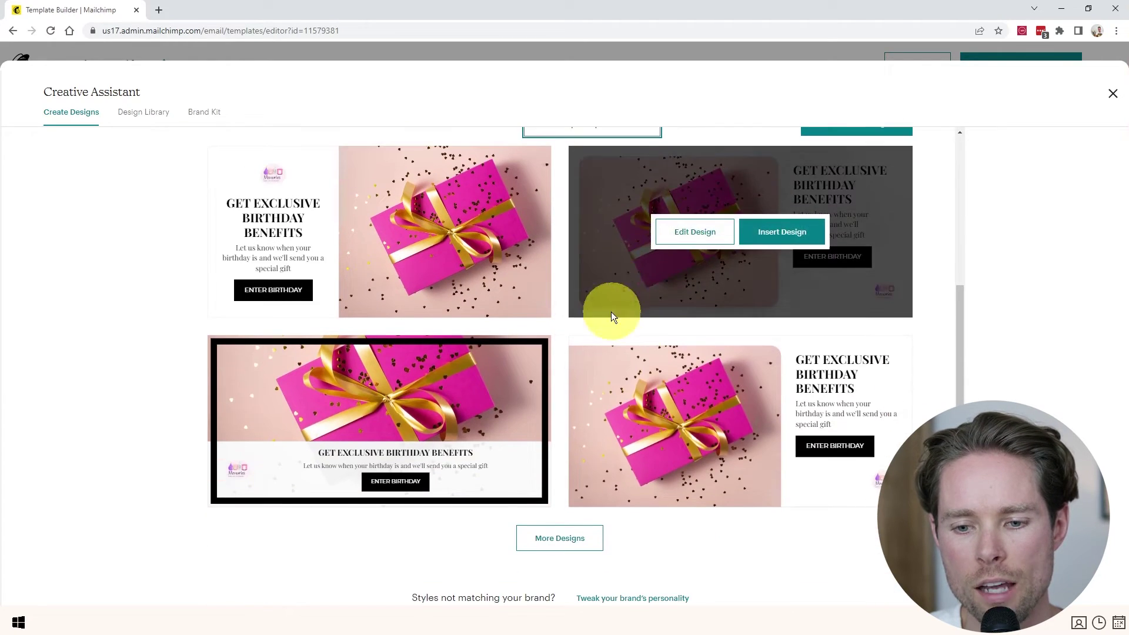
{"action": "mouse_move", "coordinate": [756, 424]}
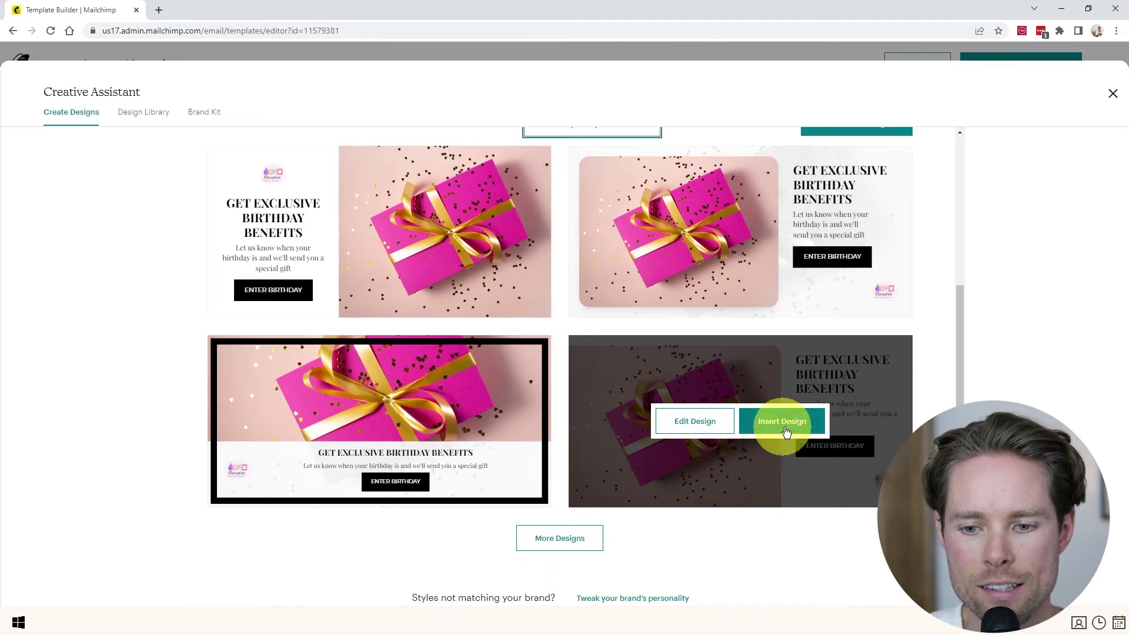
{"action": "left_click", "coordinate": [791, 424]}
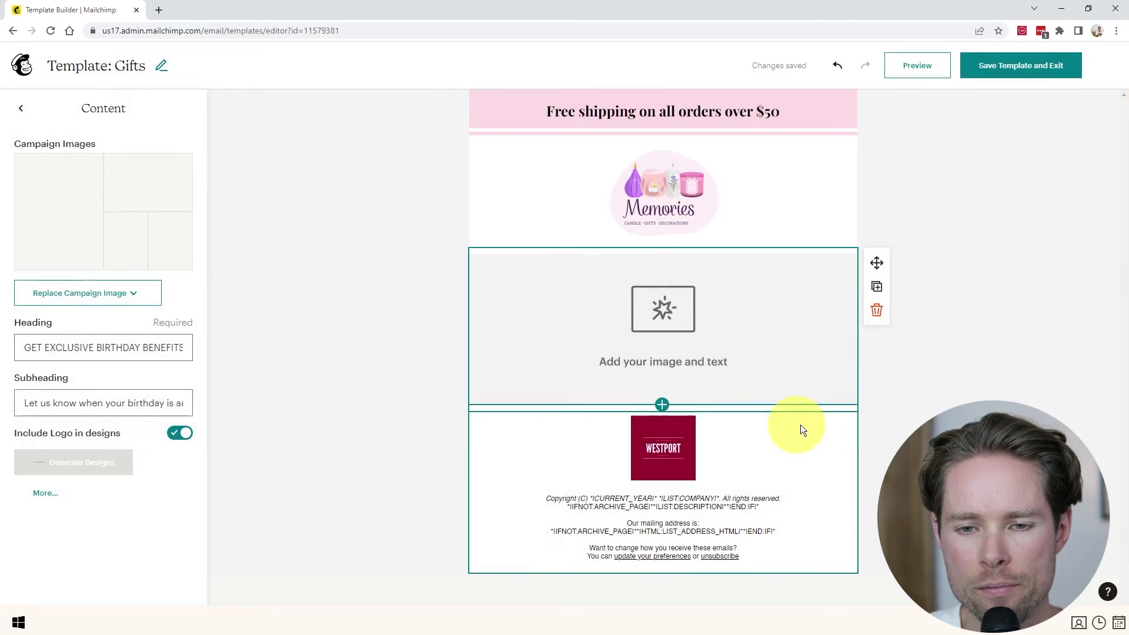
Add a two-column Text & Image layout, with photos above the text, between the birthday-benefits design and the footer.
{"action": "left_click", "coordinate": [661, 447]}
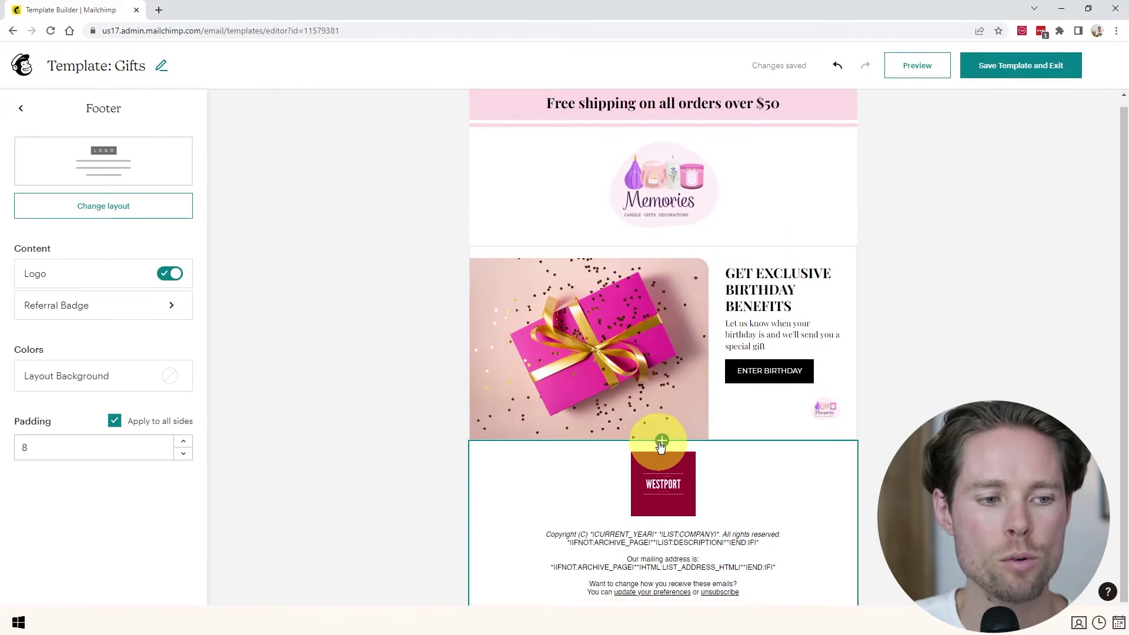
{"action": "left_click", "coordinate": [663, 441]}
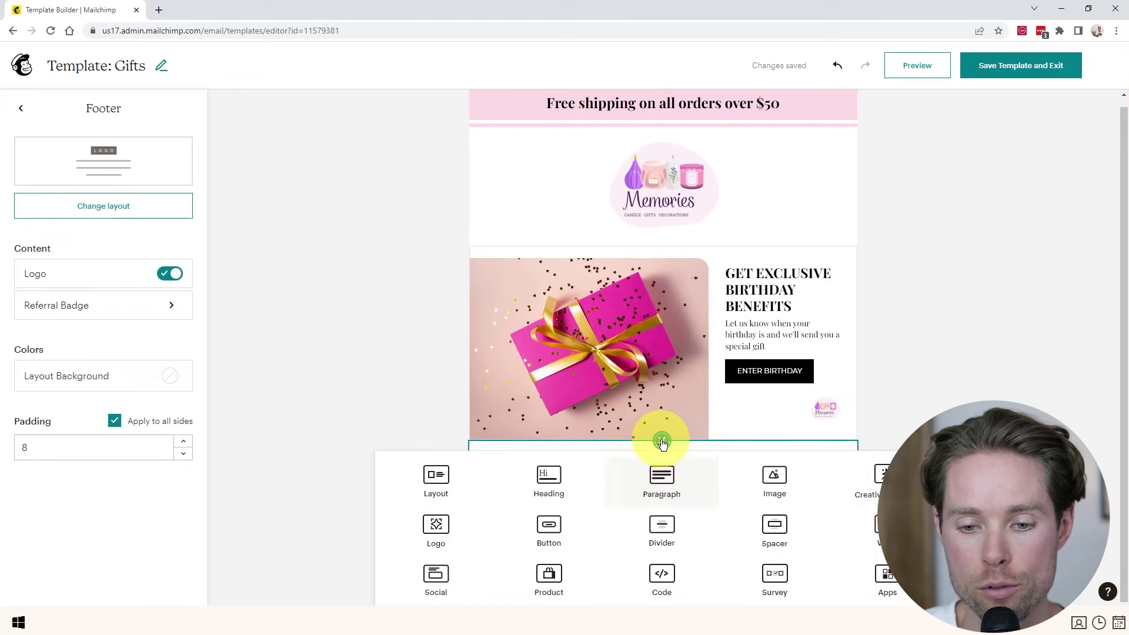
{"action": "left_click", "coordinate": [438, 480]}
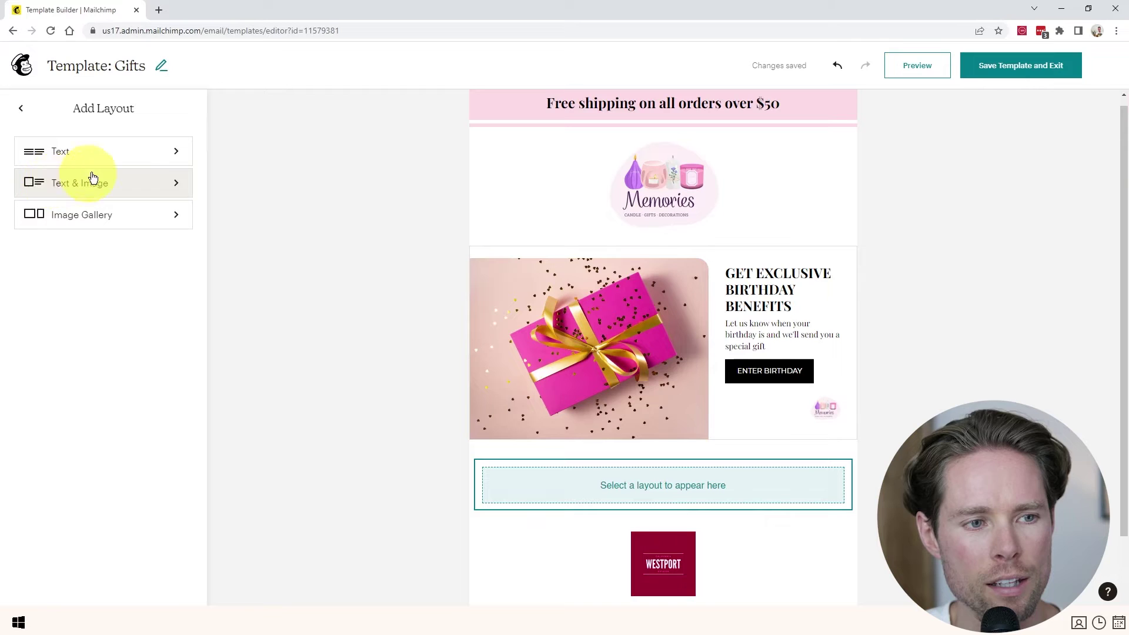
{"action": "left_click", "coordinate": [63, 183]}
{"action": "scroll", "coordinate": [74, 341], "scroll_direction": "down", "scroll_amount": 4}
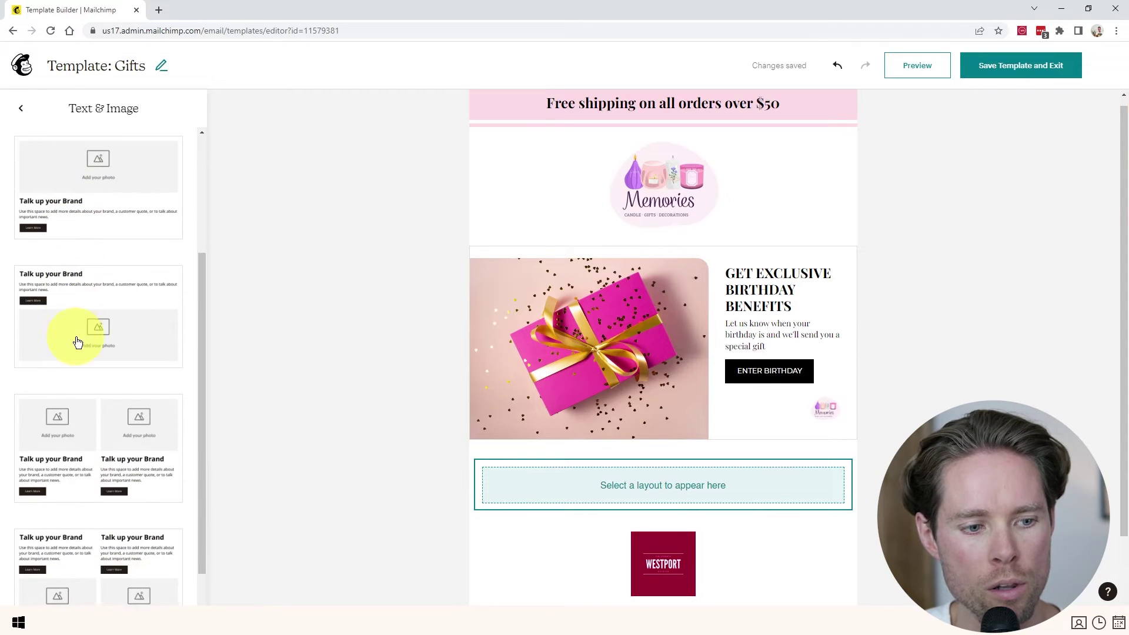
{"action": "left_click", "coordinate": [91, 414]}
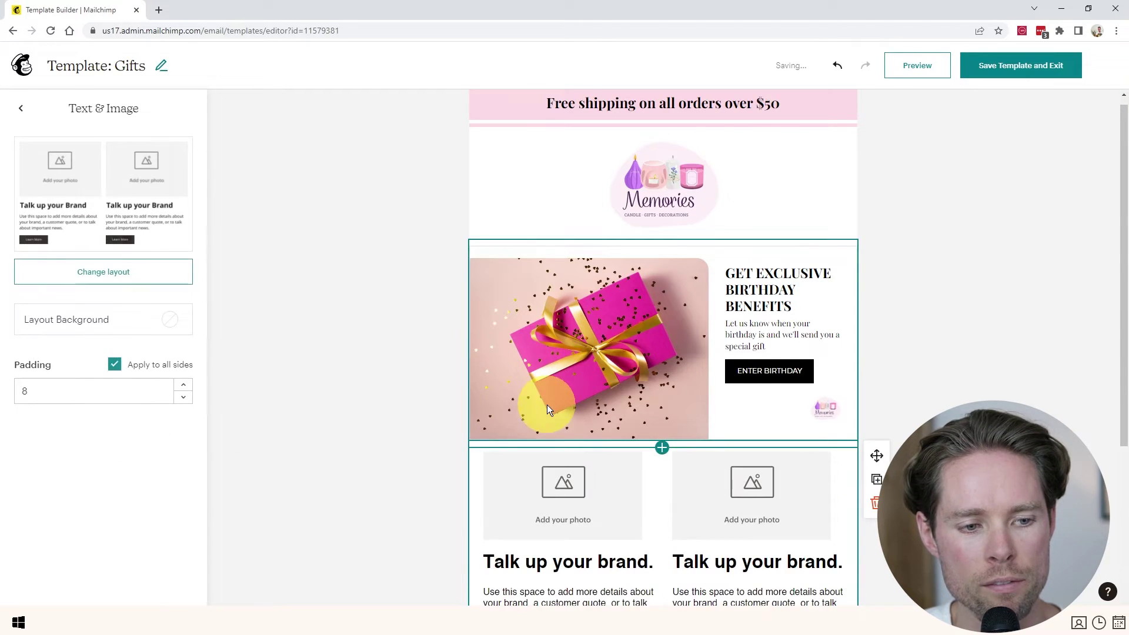
Replace the two column headings with "5 birthday party tips" and "10 tips for healthy aging".
{"action": "scroll", "coordinate": [547, 405], "scroll_direction": "down", "scroll_amount": 3}
{"action": "triple_click", "coordinate": [491, 394]}
{"action": "key", "text": "BackSpace"}
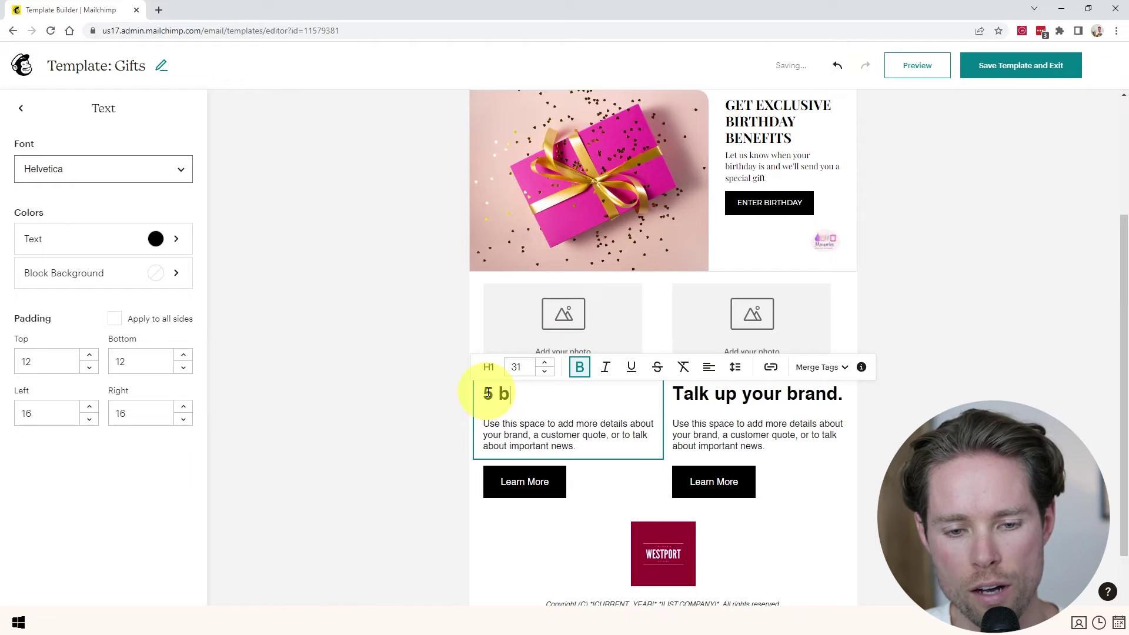
{"action": "type", "text": "5 birthday party tips"}
{"action": "left_click_drag", "start_coordinate": [673, 393], "coordinate": [821, 390]}
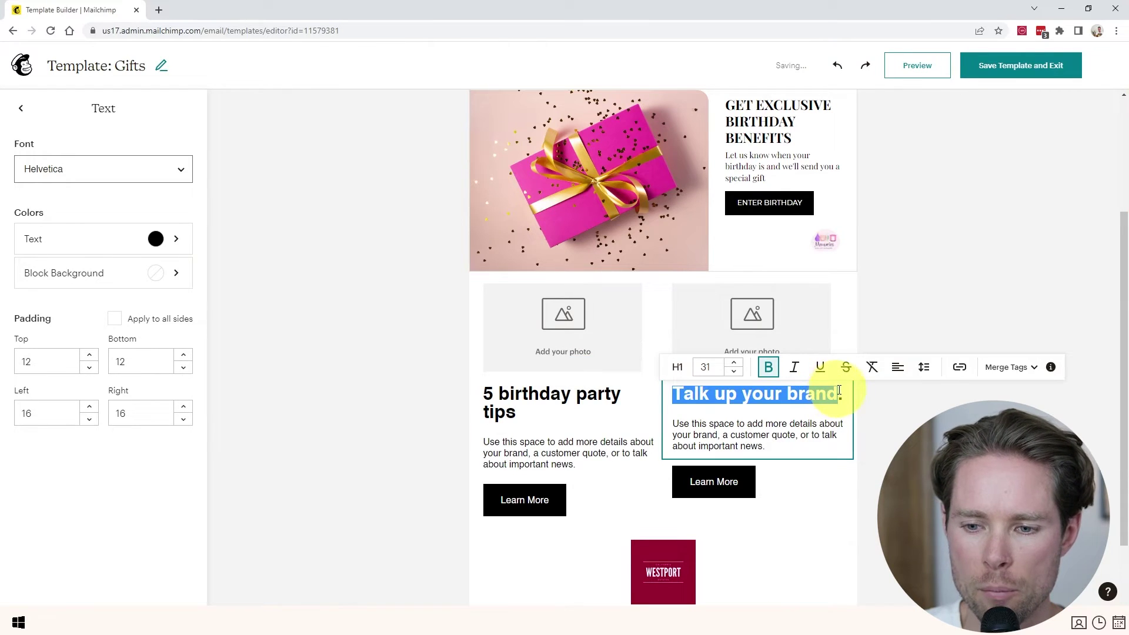
{"action": "type", "text": "10 tips for healthy aging"}
{"action": "left_click", "coordinate": [722, 457]}
Replace the paragraph under both column headings with the copied "Lorem ipsum dolor sit amet" placeholder text.
{"action": "triple_click", "coordinate": [559, 450]}
{"action": "right_click", "coordinate": [560, 440]}
{"action": "left_click", "coordinate": [597, 319]}
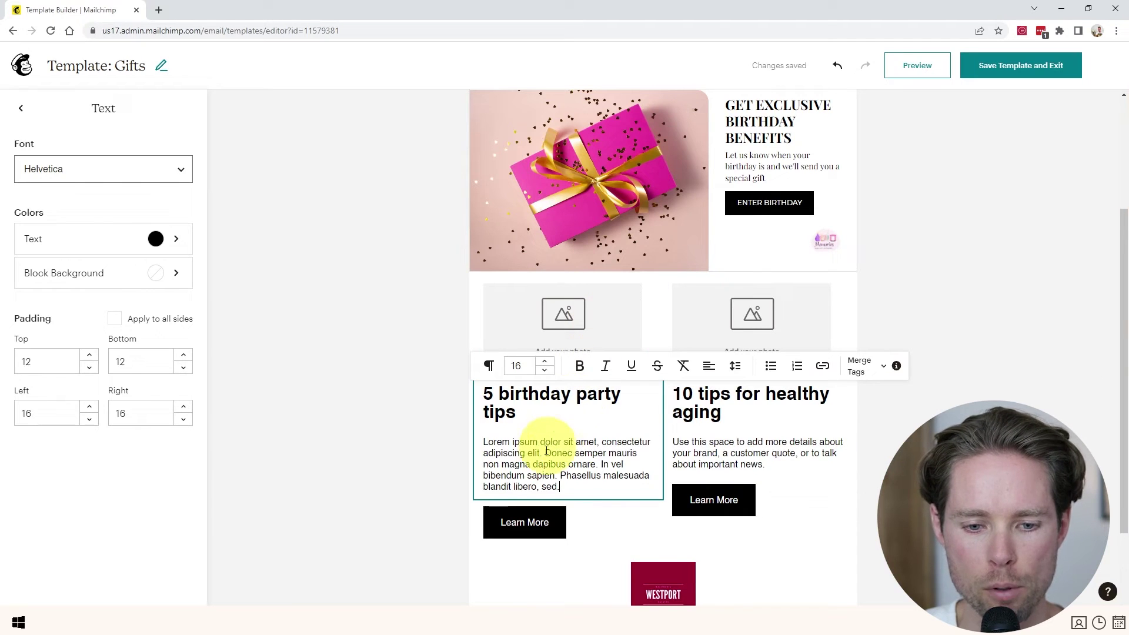
{"action": "triple_click", "coordinate": [719, 454]}
{"action": "right_click", "coordinate": [719, 451]}
{"action": "left_click", "coordinate": [771, 315]}
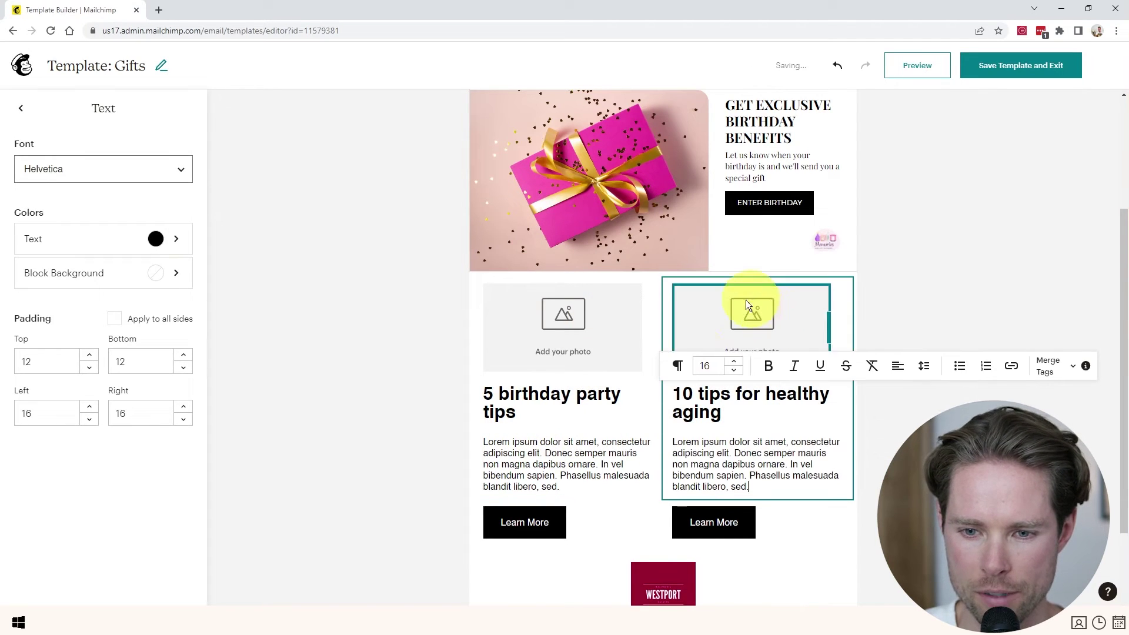
Set the font of the "5 birthday party tips" heading and its paragraph to Playfair Display.
{"action": "left_click", "coordinate": [538, 440]}
{"action": "scroll", "coordinate": [689, 357], "scroll_direction": "up", "scroll_amount": 1}
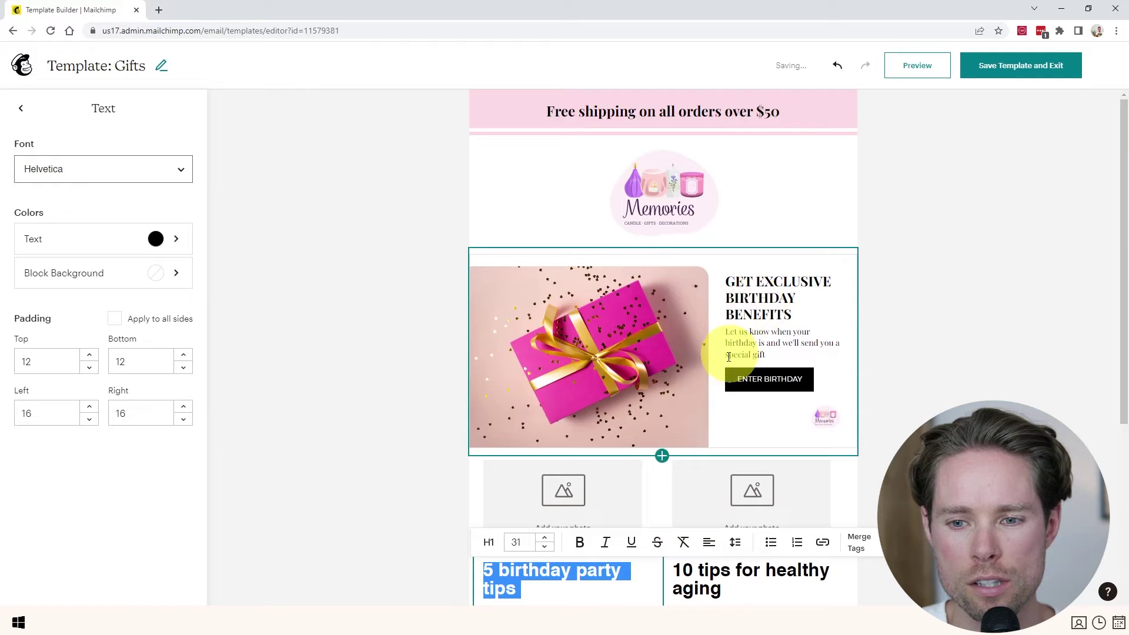
{"action": "scroll", "coordinate": [429, 382], "scroll_direction": "down", "scroll_amount": 4}
{"action": "left_click", "coordinate": [504, 373]}
{"action": "key", "text": "ctrl+a"}
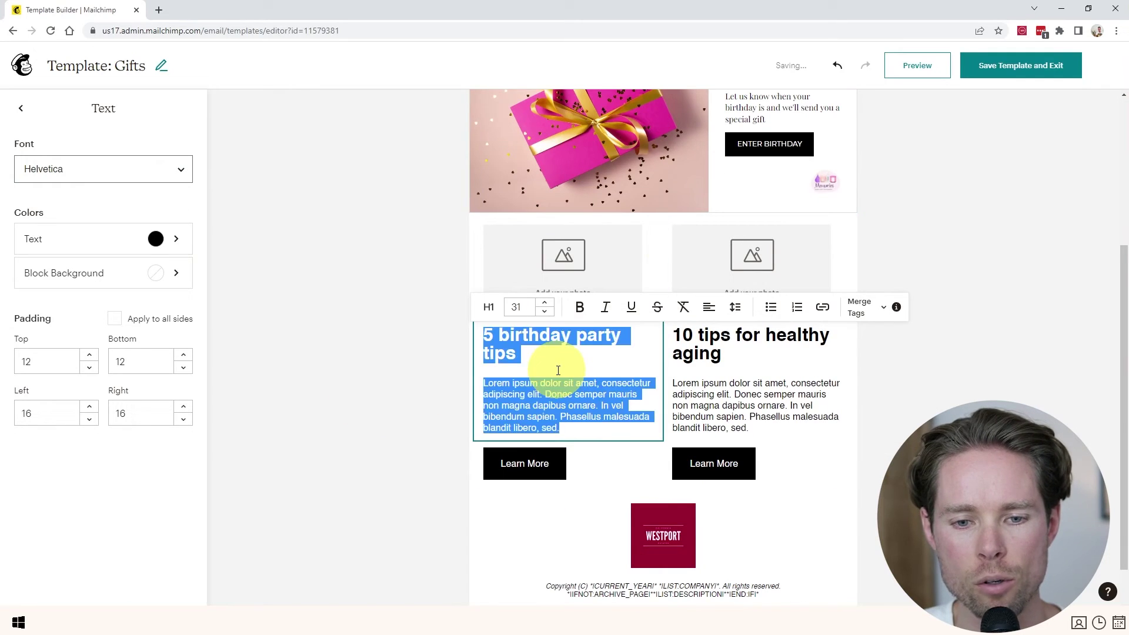
{"action": "left_click", "coordinate": [69, 169]}
{"action": "scroll", "coordinate": [94, 353], "scroll_direction": "down", "scroll_amount": 5}
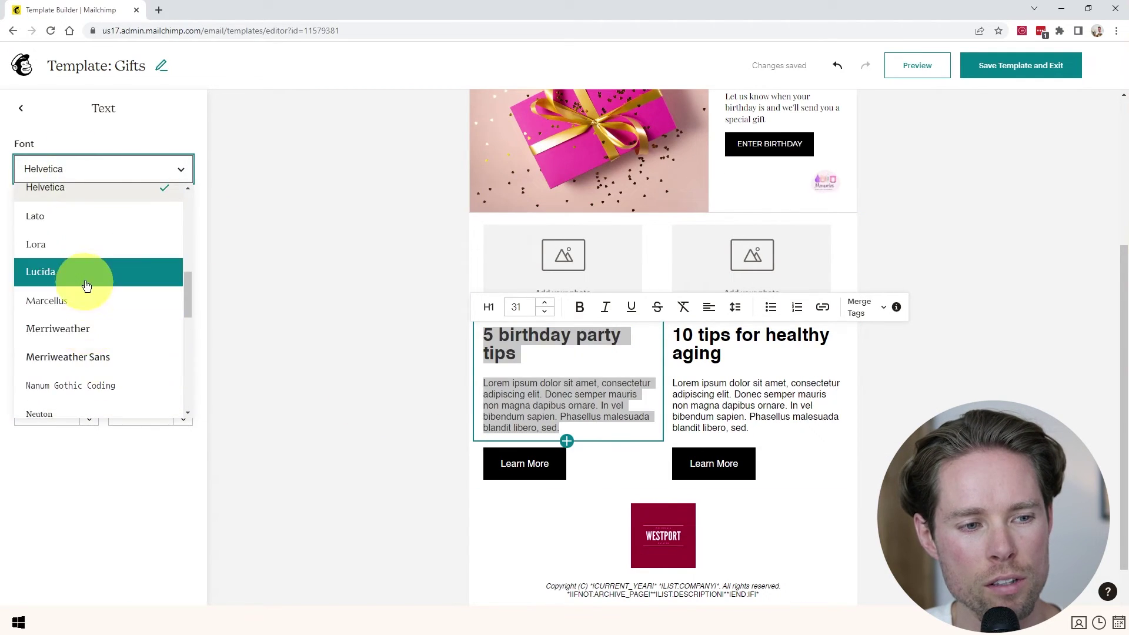
{"action": "scroll", "coordinate": [100, 362], "scroll_direction": "down", "scroll_amount": 2}
{"action": "scroll", "coordinate": [99, 330], "scroll_direction": "down", "scroll_amount": 2}
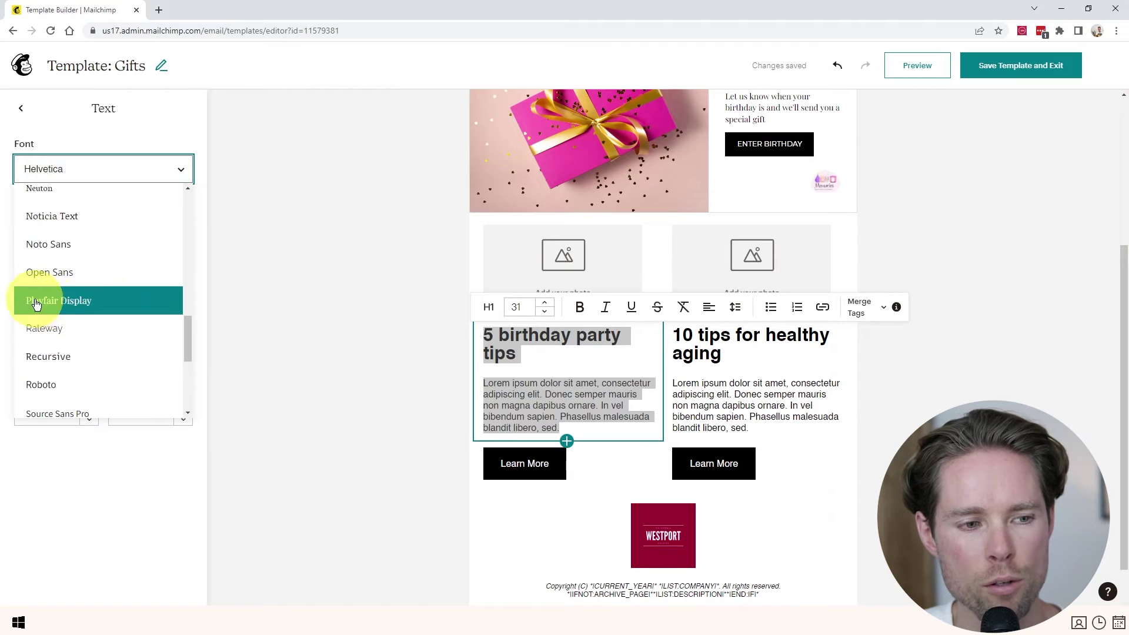
{"action": "left_click", "coordinate": [87, 302]}
Set the font of the "10 tips for healthy aging" heading and its paragraph to Playfair Display.
{"action": "left_click", "coordinate": [755, 406]}
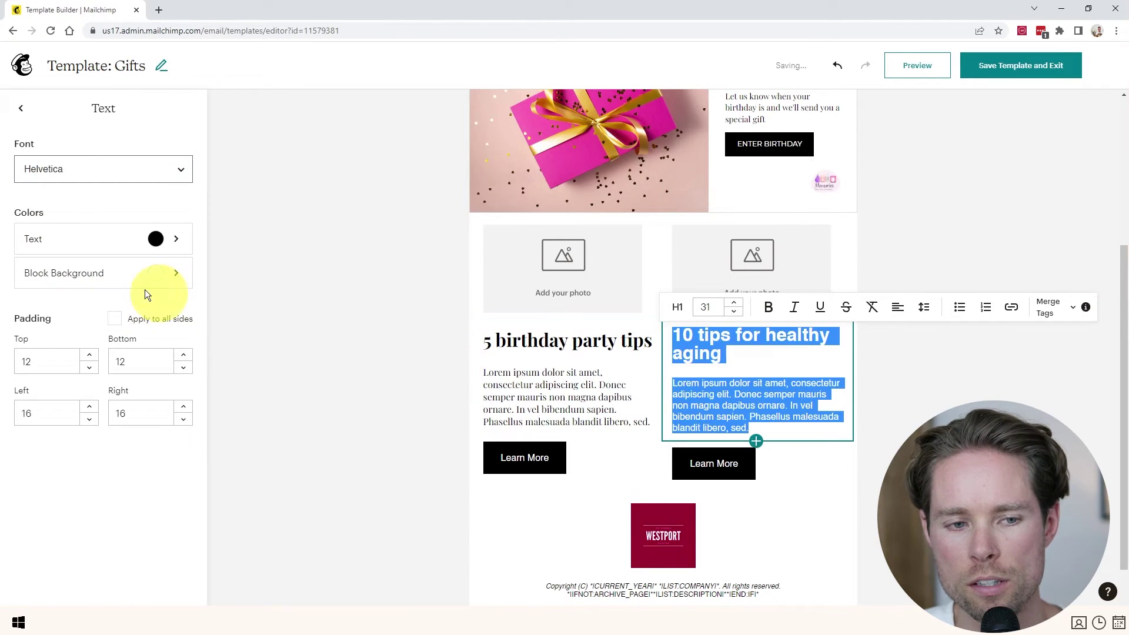
{"action": "left_click", "coordinate": [64, 170]}
{"action": "scroll", "coordinate": [83, 315], "scroll_direction": "down", "scroll_amount": 5}
{"action": "left_click", "coordinate": [118, 297]}
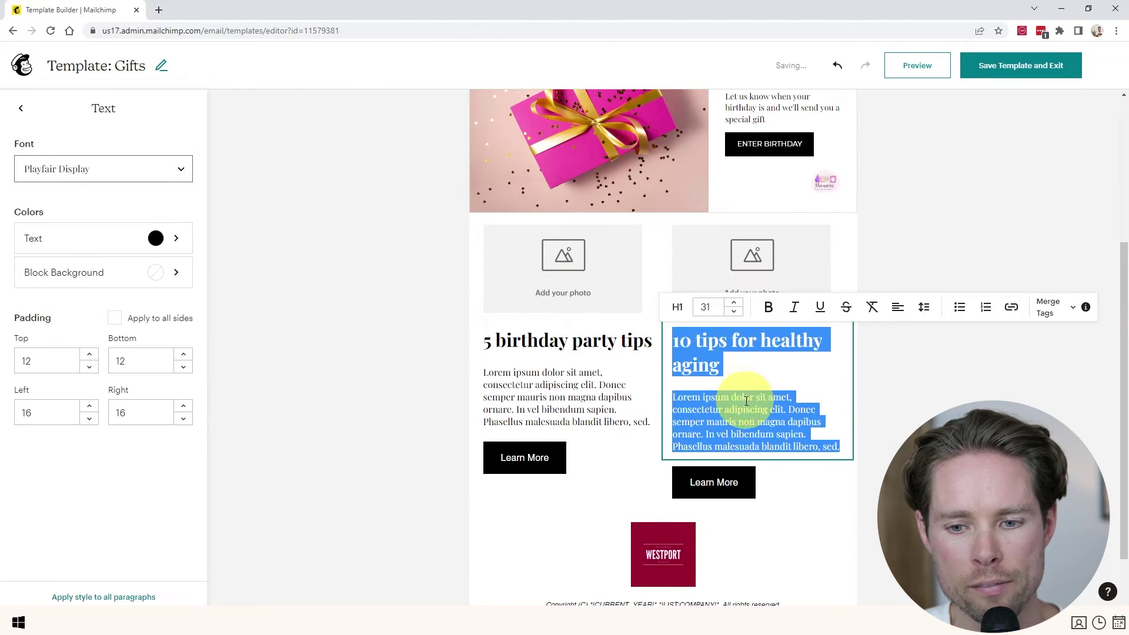
Delete the Learn More buttons under both tips columns.
{"action": "left_click", "coordinate": [647, 462]}
{"action": "left_click", "coordinate": [654, 425]}
{"action": "left_click", "coordinate": [782, 482]}
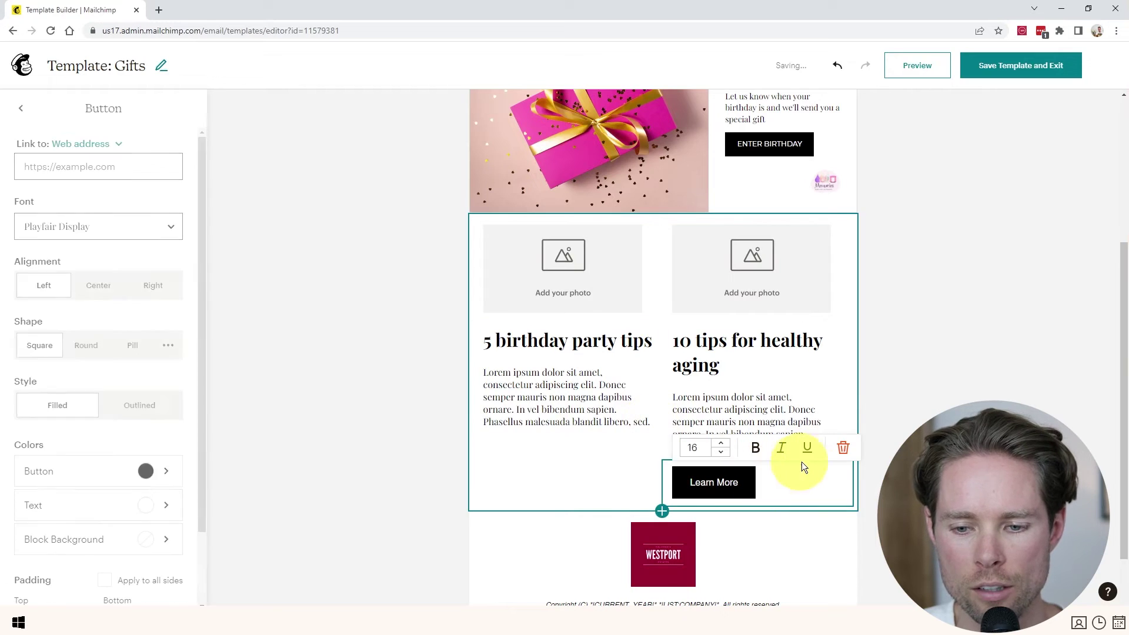
{"action": "left_click", "coordinate": [839, 446]}
Upload the cupcakes photo above the "5 birthday party tips" heading and align it to the center.
{"action": "left_click", "coordinate": [563, 277]}
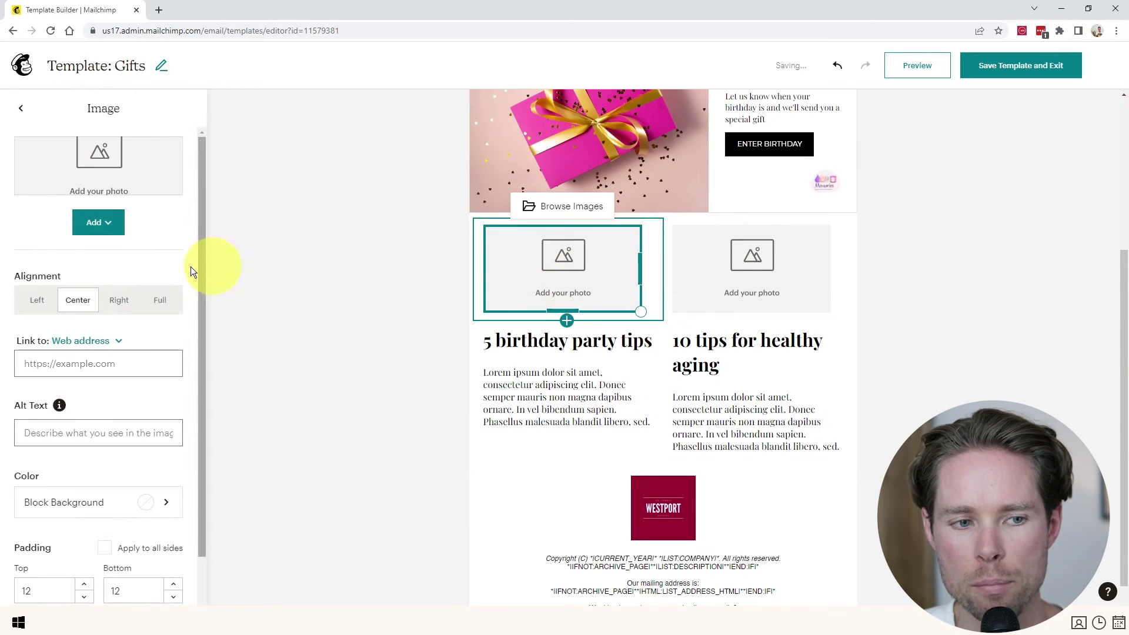
{"action": "left_click", "coordinate": [99, 223]}
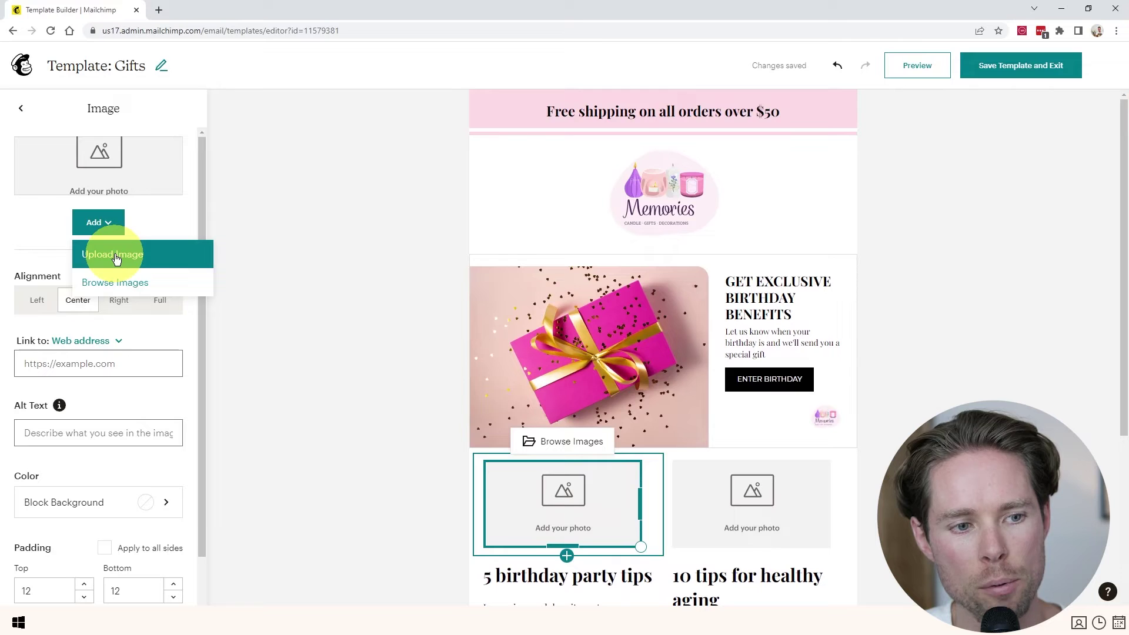
{"action": "left_click", "coordinate": [116, 256]}
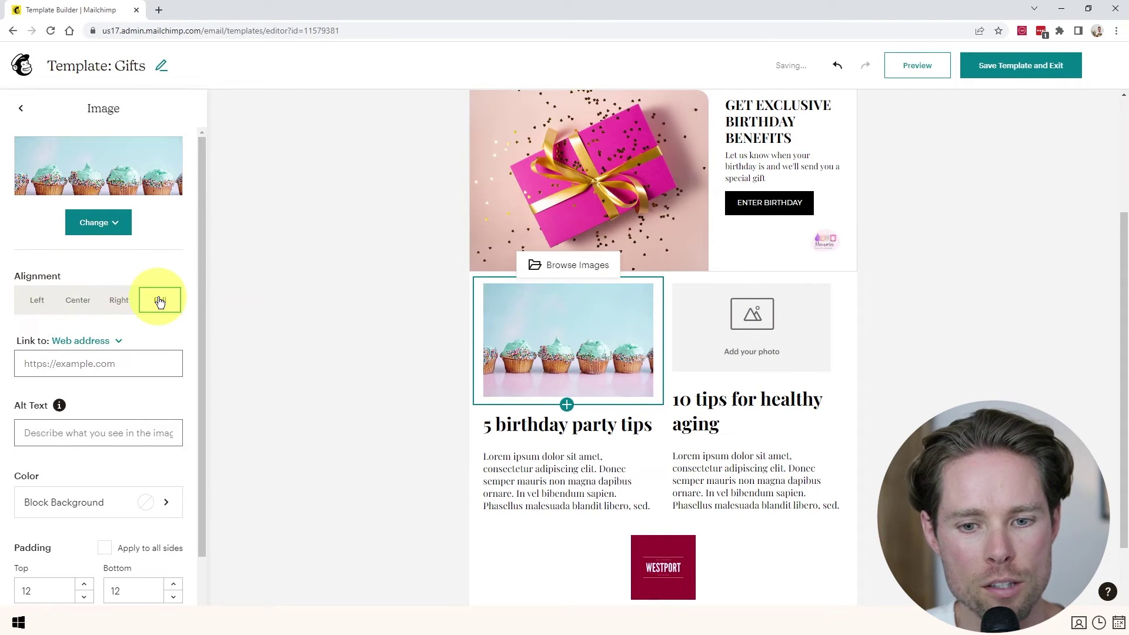
{"action": "left_click", "coordinate": [71, 300]}
{"action": "left_click", "coordinate": [160, 300]}
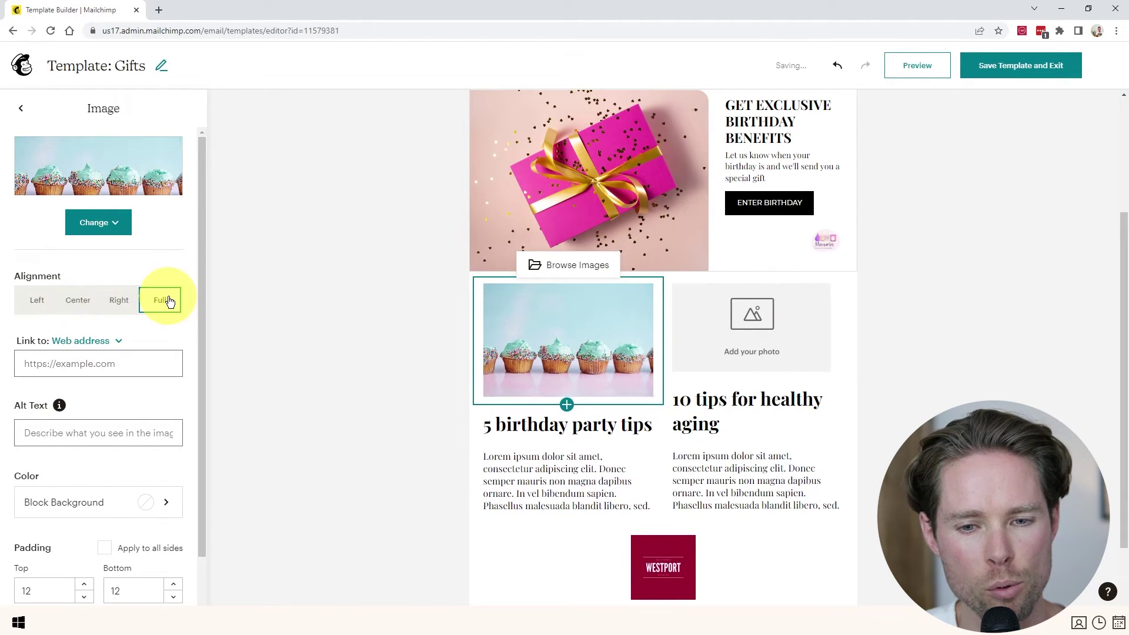
Upload the woman's portrait above "10 tips for healthy aging" and reduce its height to about that of the cupcakes photo.
{"action": "left_click", "coordinate": [734, 336]}
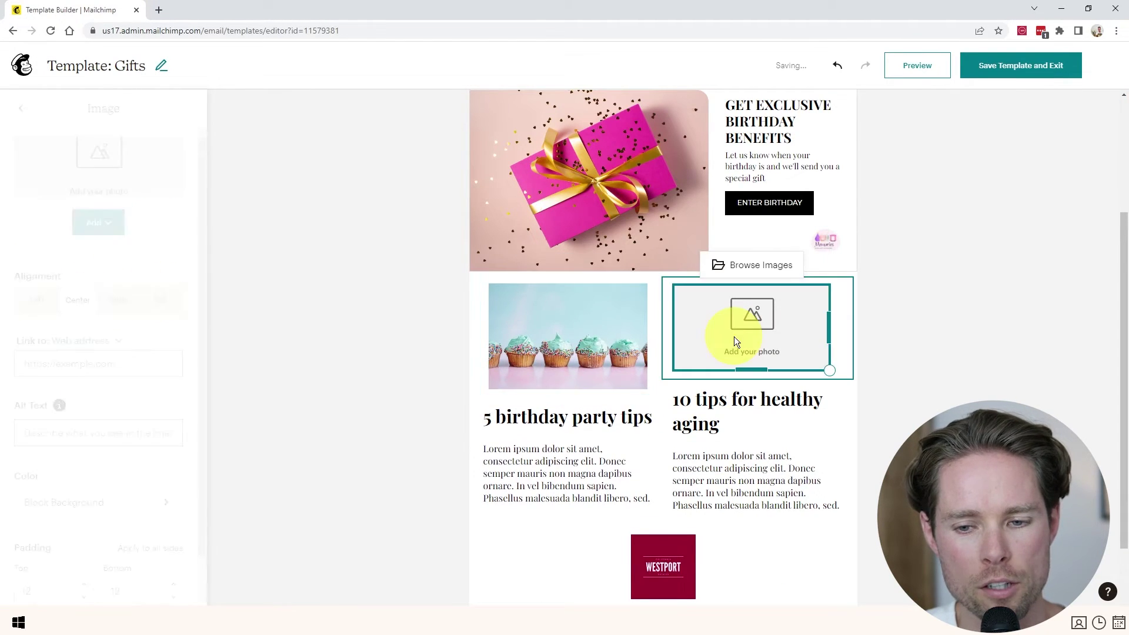
{"action": "left_click", "coordinate": [99, 223]}
{"action": "left_click", "coordinate": [112, 255]}
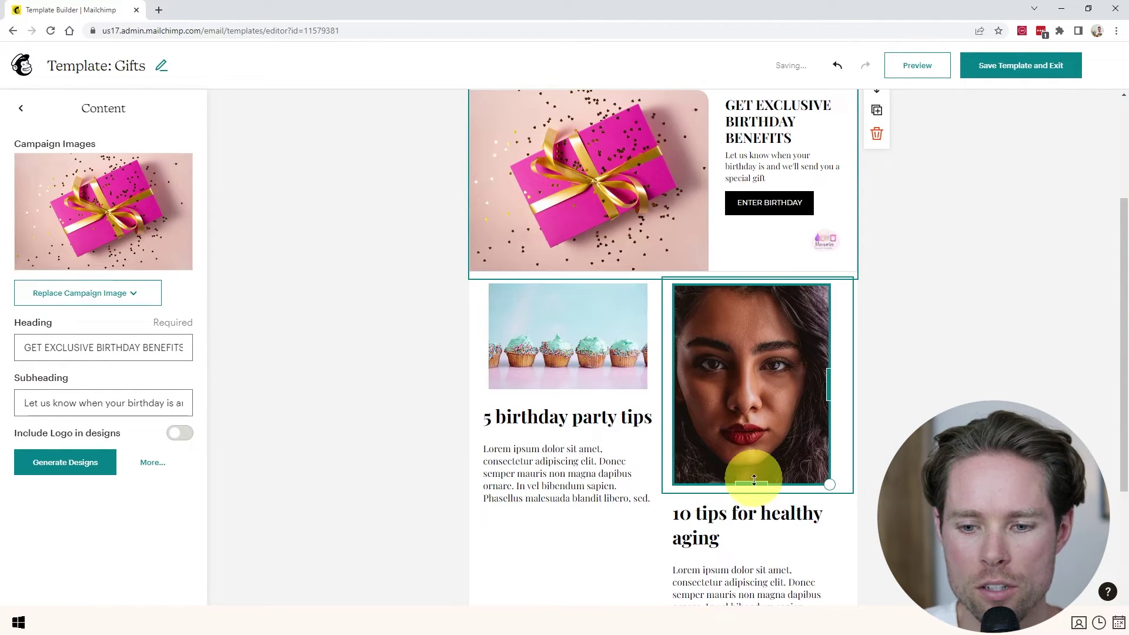
{"action": "left_click_drag", "start_coordinate": [753, 486], "coordinate": [761, 393]}
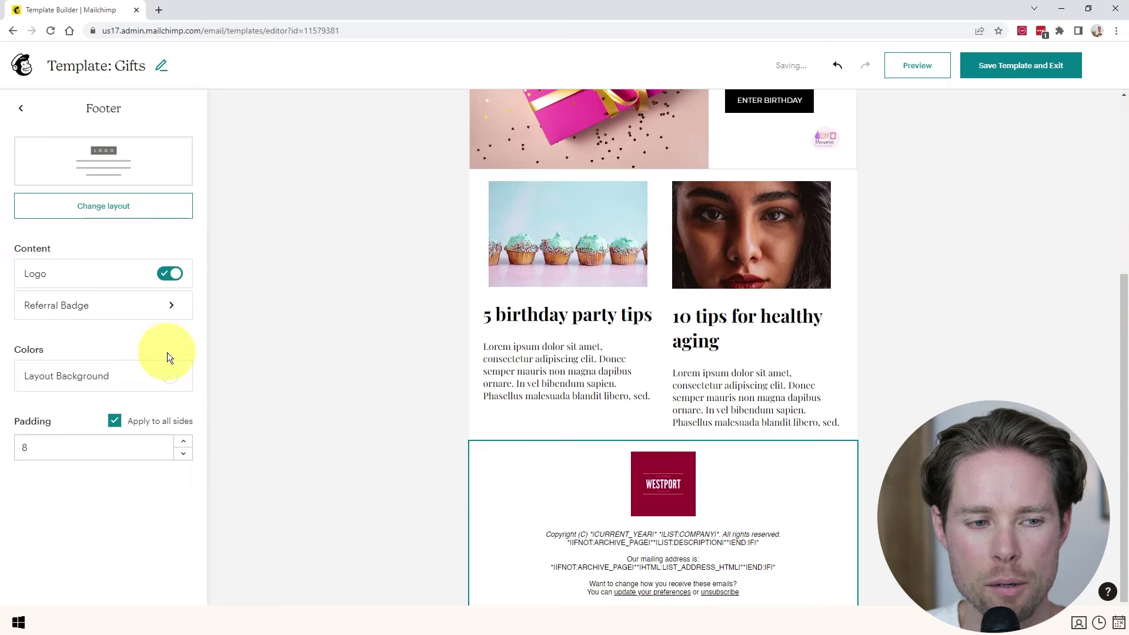
Switch the footer to the centered layout with the logo below the text, and replace the Westport logo with a scaled-down Memories logo.
{"action": "left_click", "coordinate": [91, 209]}
{"action": "left_click", "coordinate": [112, 447]}
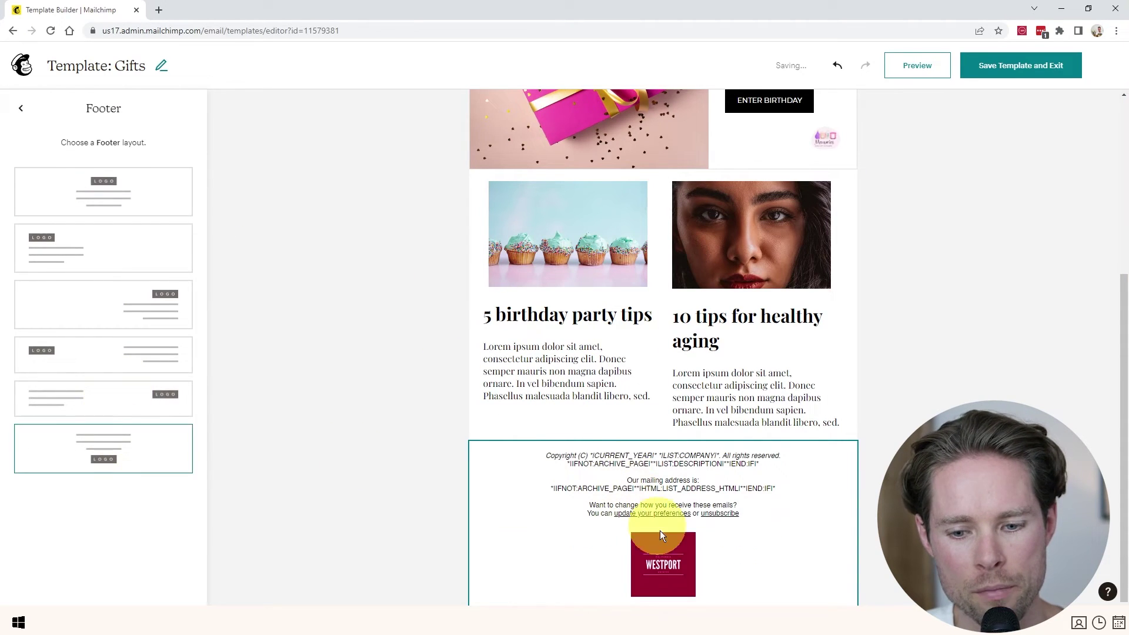
{"action": "left_click", "coordinate": [665, 557]}
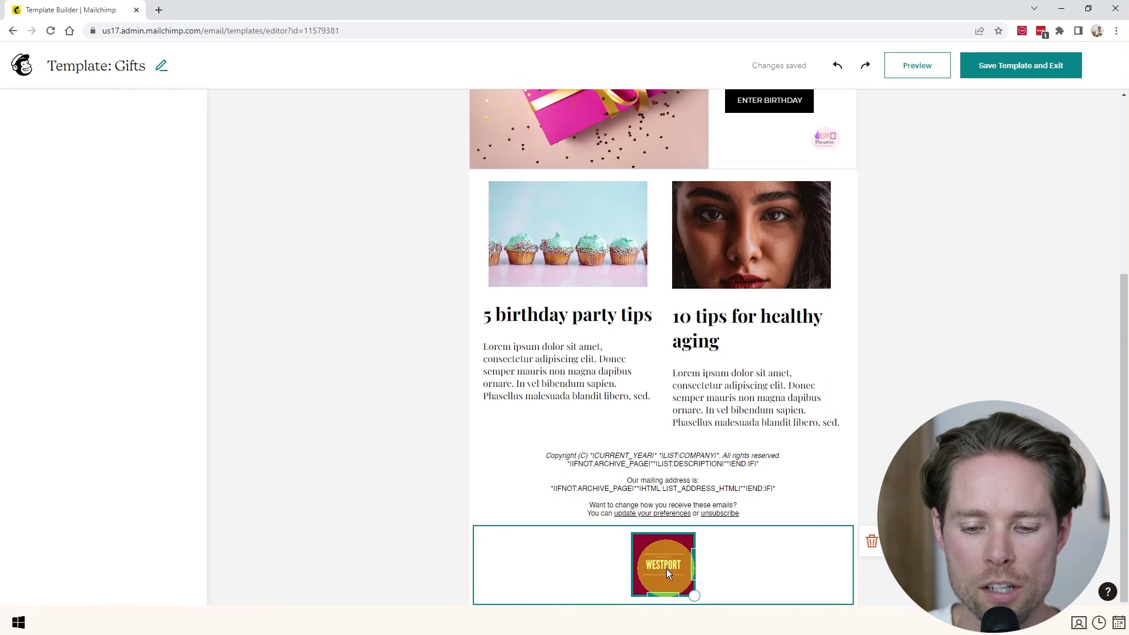
{"action": "left_click", "coordinate": [662, 569]}
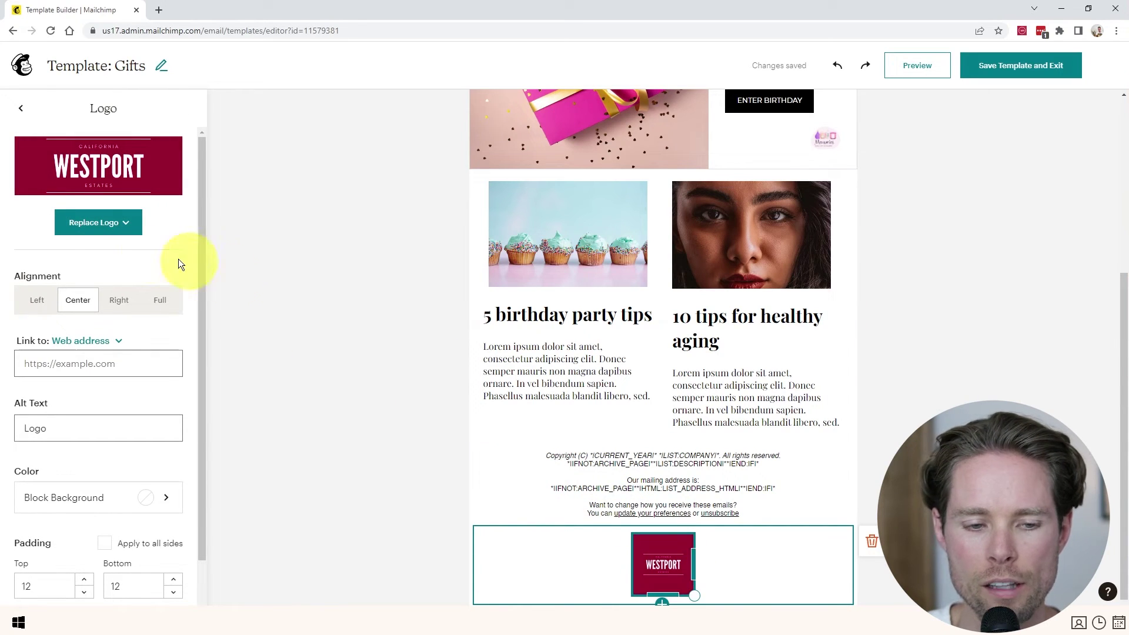
{"action": "left_click", "coordinate": [90, 226]}
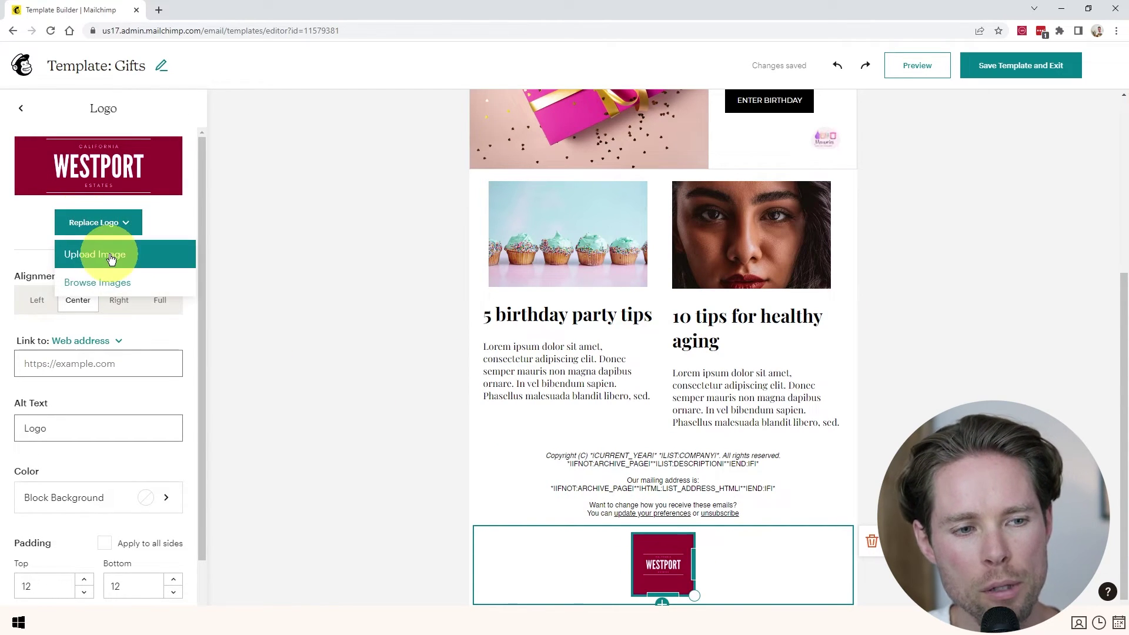
{"action": "left_click", "coordinate": [112, 256]}
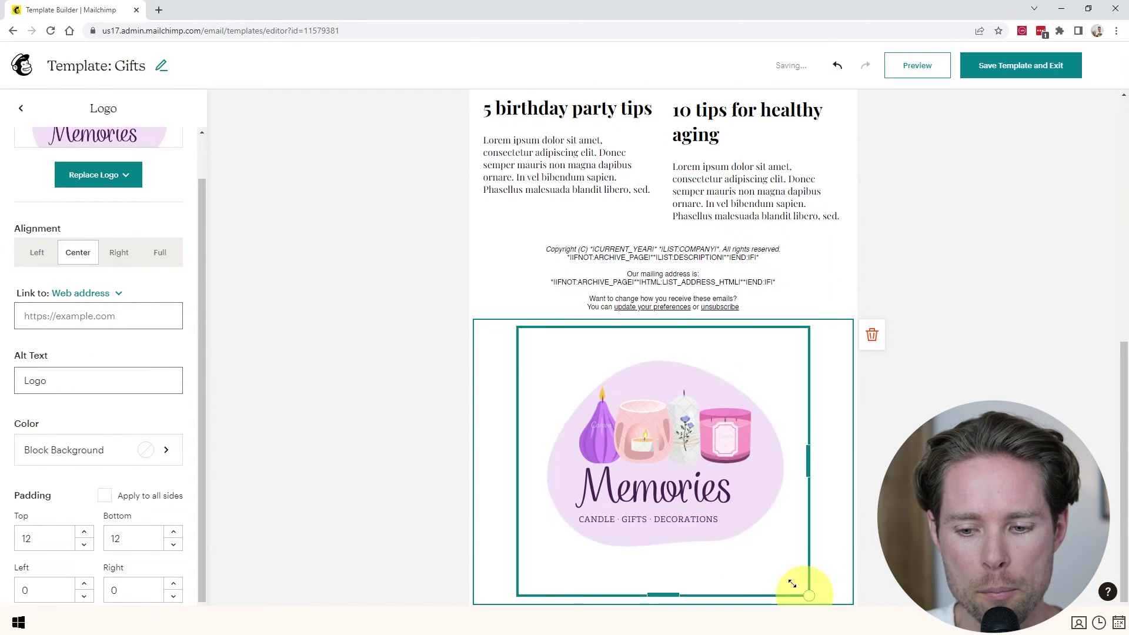
{"action": "left_click_drag", "start_coordinate": [792, 583], "coordinate": [729, 592]}
Set the footer's layout background to the light pink swatch.
{"action": "left_click", "coordinate": [478, 517]}
{"action": "left_click", "coordinate": [479, 520]}
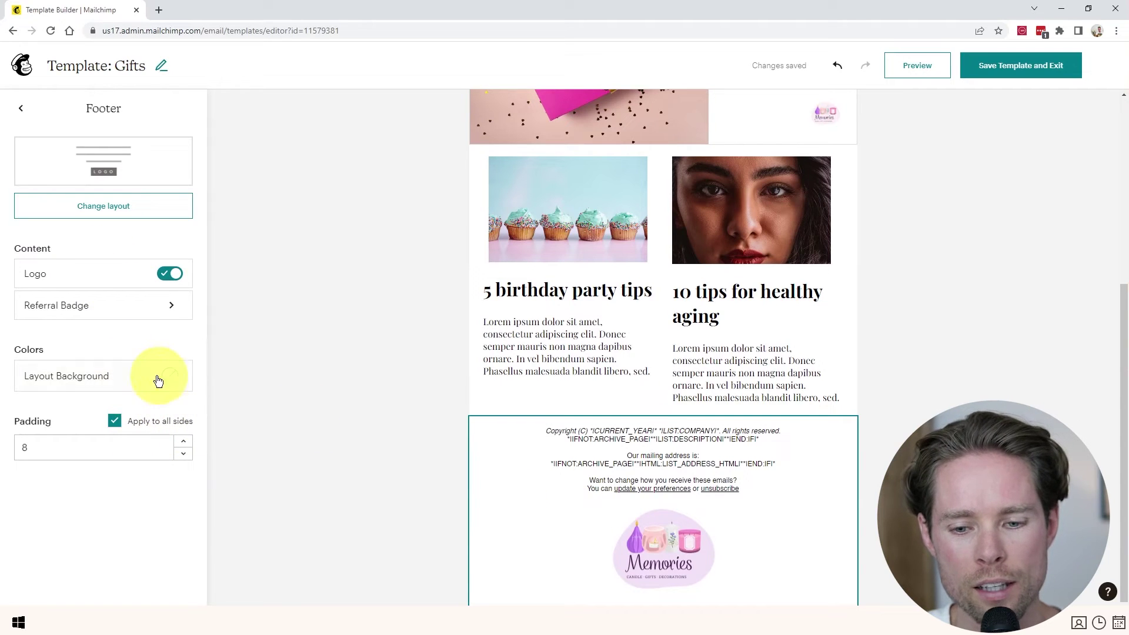
{"action": "left_click", "coordinate": [119, 374]}
{"action": "left_click", "coordinate": [154, 392]}
{"action": "left_click", "coordinate": [465, 448]}
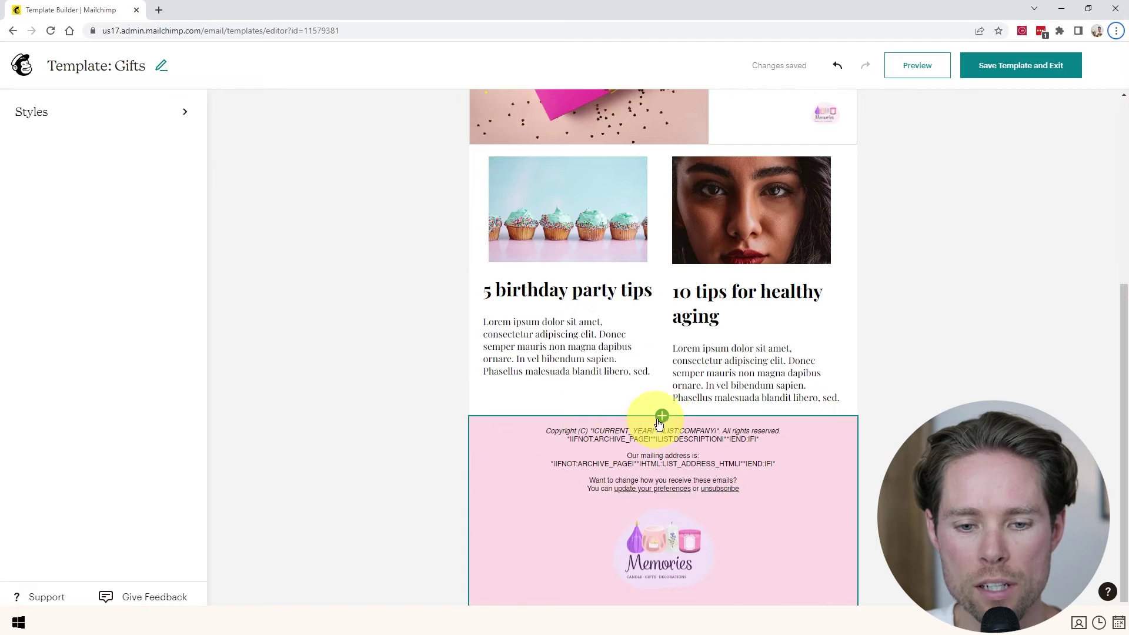
Insert a Social block directly above the footer and give it the light pink block background #FCDBE6.
{"action": "left_click", "coordinate": [663, 416]}
{"action": "left_click", "coordinate": [436, 550]}
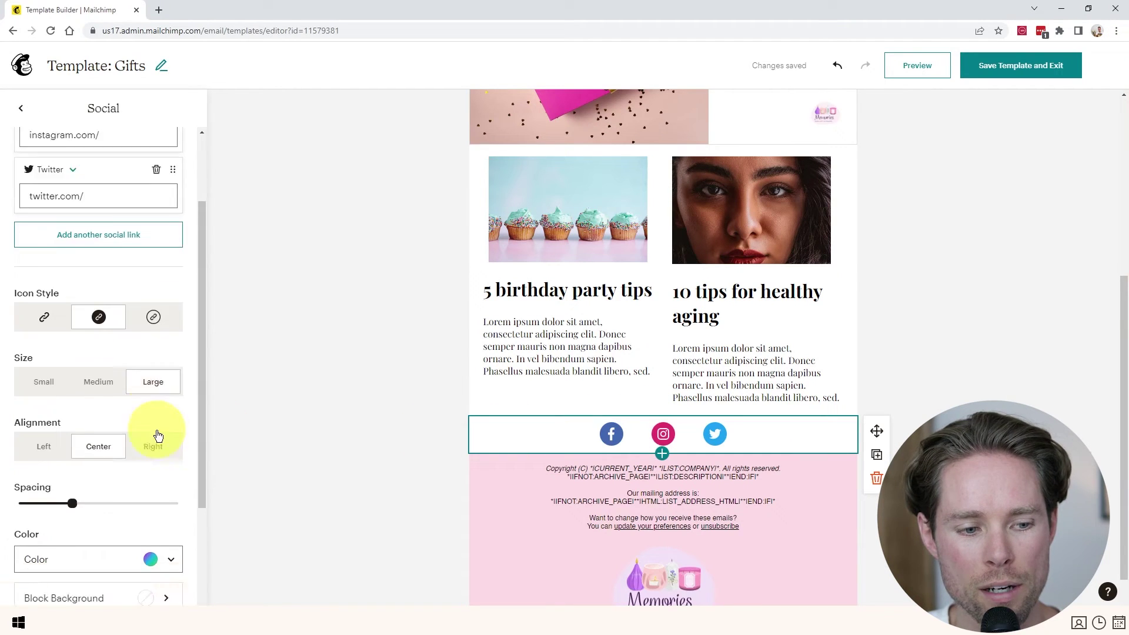
{"action": "scroll", "coordinate": [118, 412], "scroll_direction": "down", "scroll_amount": 3}
{"action": "left_click", "coordinate": [96, 450]}
{"action": "left_click", "coordinate": [155, 392]}
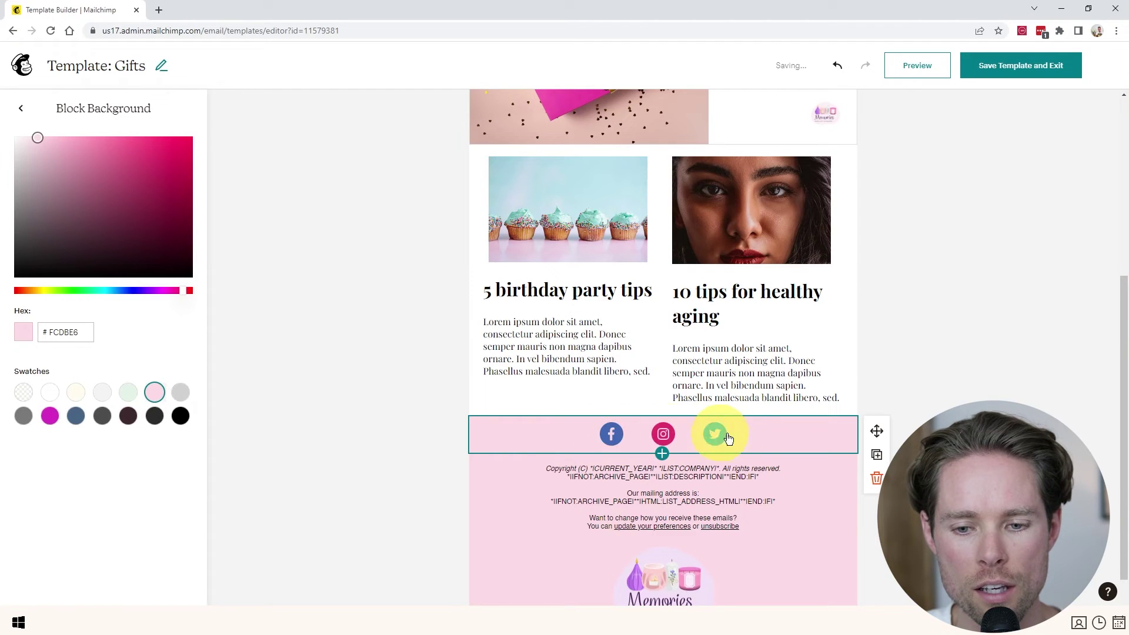
Change the color of the social icons to Light.
{"action": "left_click", "coordinate": [21, 108]}
{"action": "scroll", "coordinate": [88, 406], "scroll_direction": "down", "scroll_amount": 4}
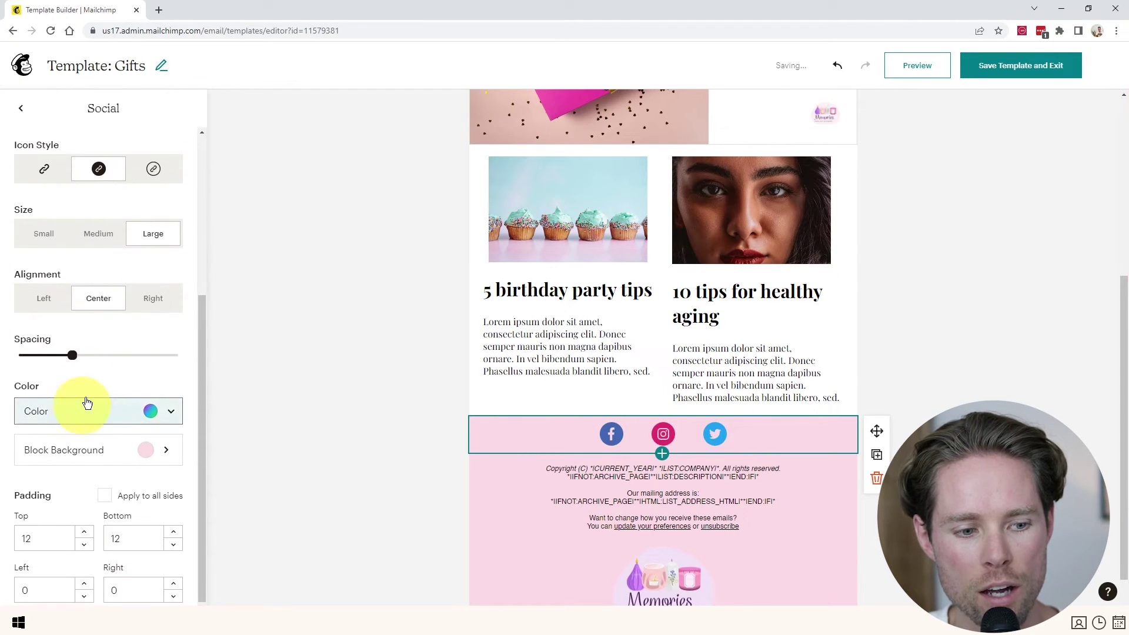
{"action": "left_click", "coordinate": [79, 417]}
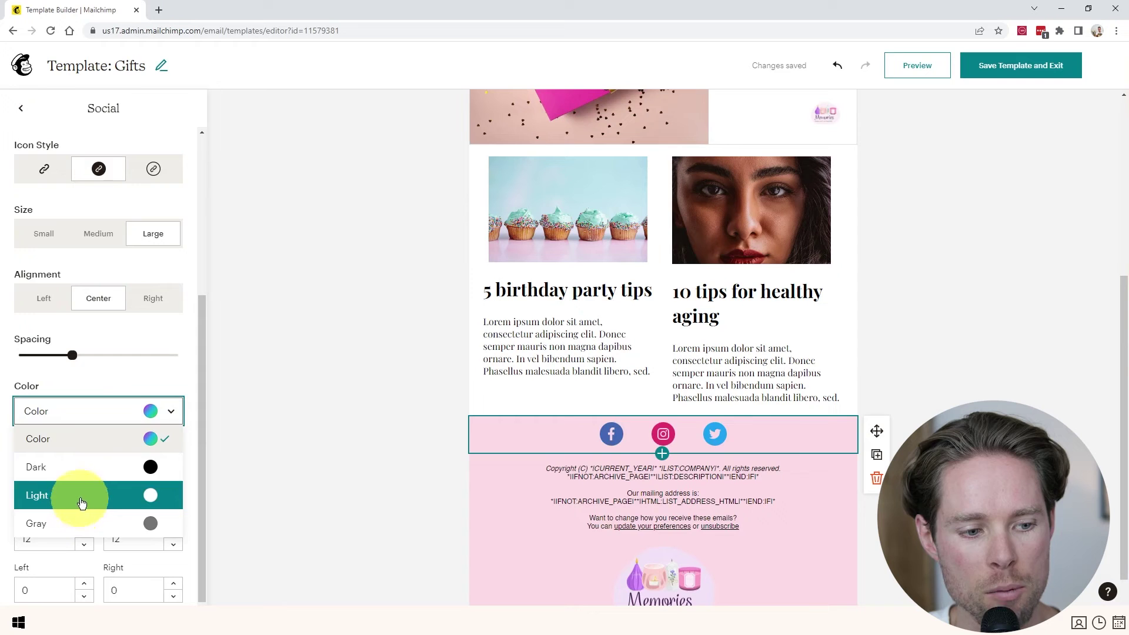
{"action": "left_click", "coordinate": [80, 494]}
{"action": "left_click", "coordinate": [415, 480]}
Set the font size of the "Free shipping on all orders over $50" banner text to 18.
{"action": "scroll", "coordinate": [559, 512], "scroll_direction": "up", "scroll_amount": 6}
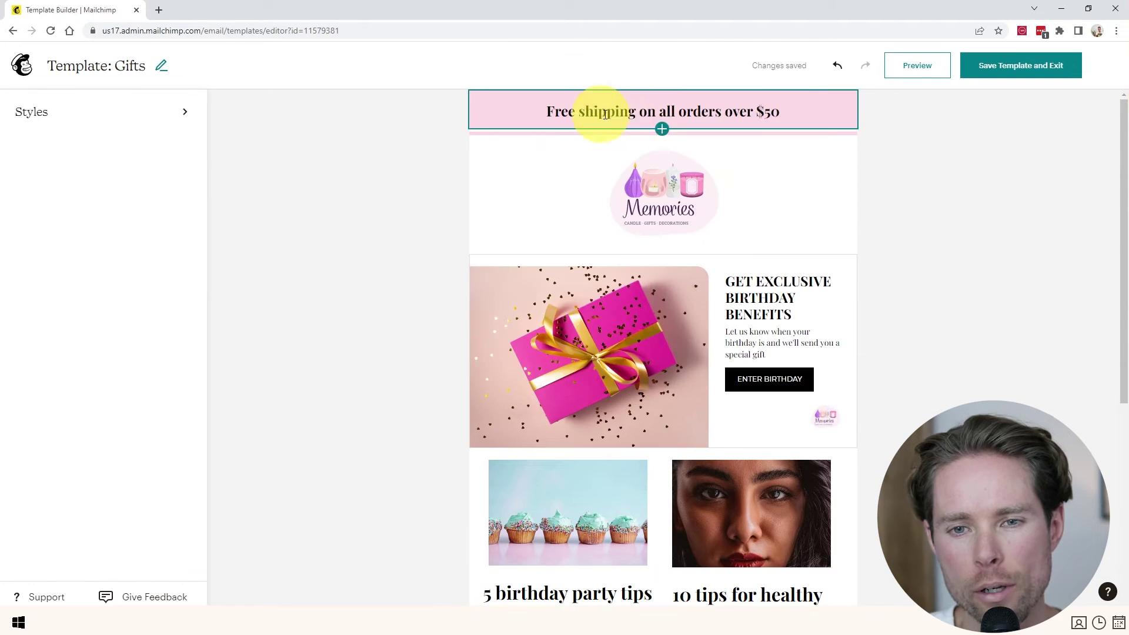
{"action": "left_click", "coordinate": [654, 118]}
{"action": "triple_click", "coordinate": [624, 117]}
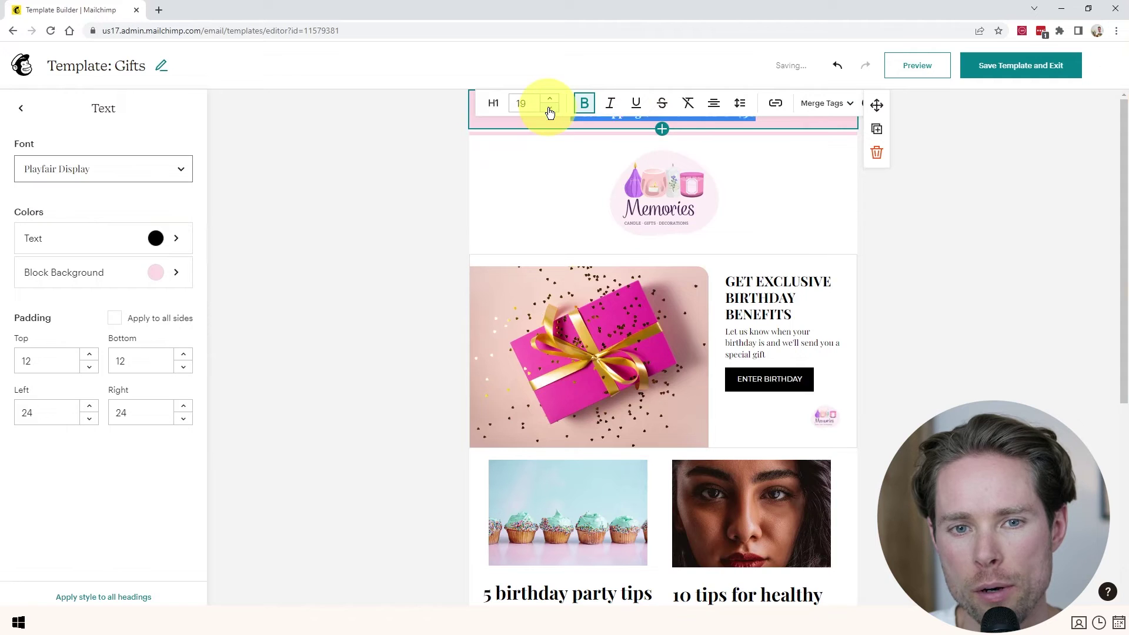
{"action": "left_click", "coordinate": [380, 150]}
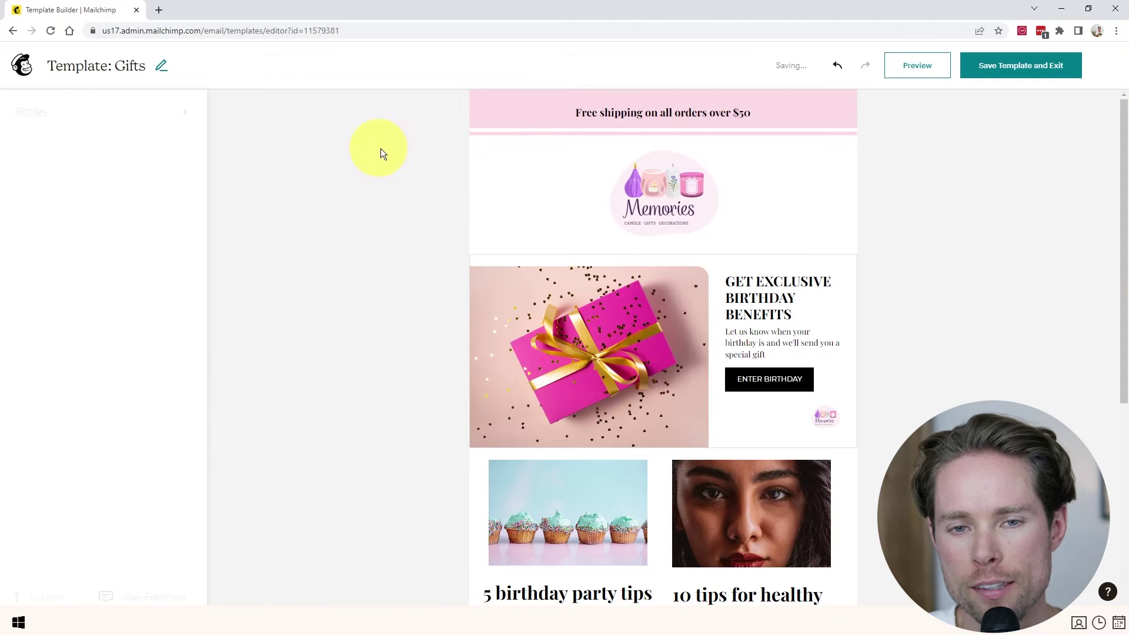
Reduce the top padding of the free-shipping banner by a few steps.
{"action": "left_click", "coordinate": [797, 105]}
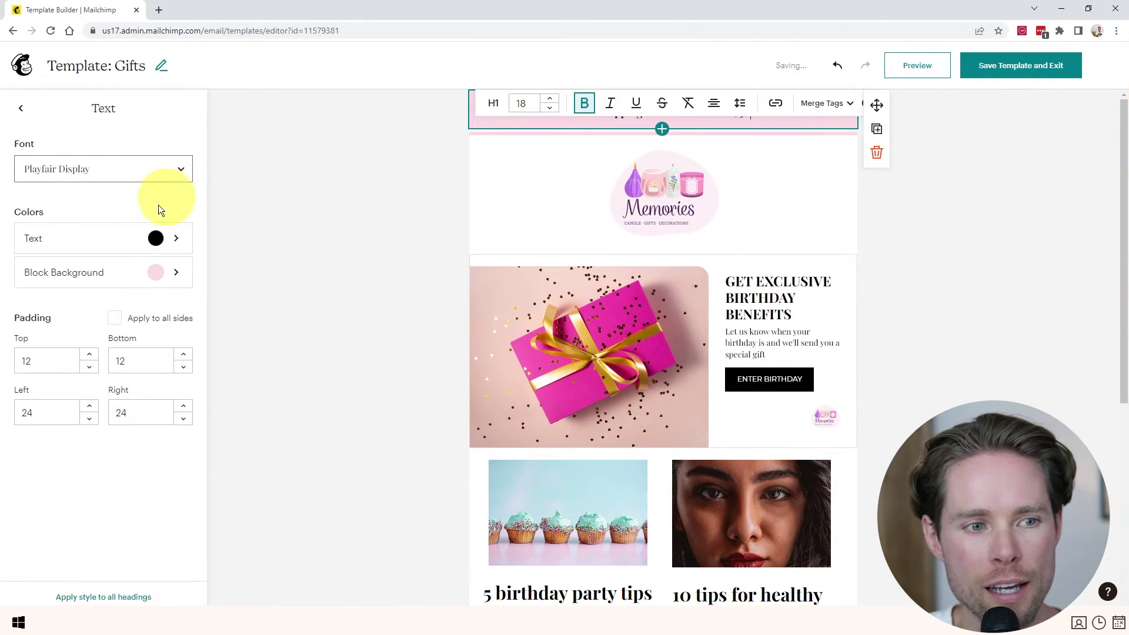
{"action": "left_click", "coordinate": [89, 369]}
{"action": "left_click", "coordinate": [89, 368]}
{"action": "left_click", "coordinate": [89, 369]}
{"action": "left_click", "coordinate": [89, 368]}
{"action": "left_click", "coordinate": [89, 368]}
{"action": "left_click", "coordinate": [353, 324]}
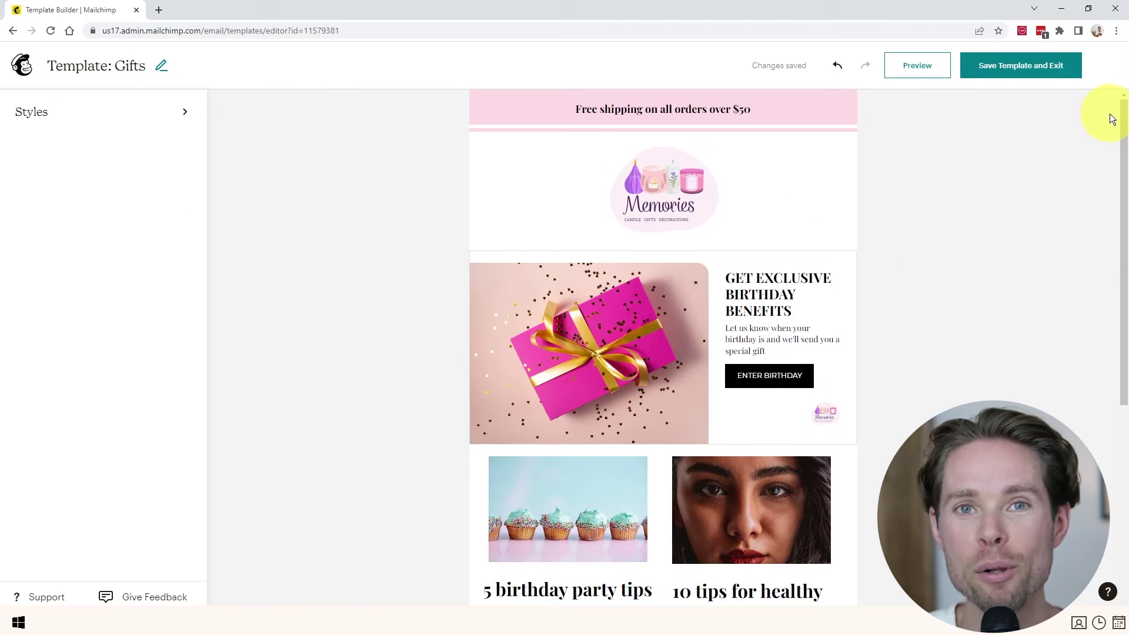
Save the finished Gifts template and exit the template builder.
{"action": "mouse_move", "coordinate": [1123, 118]}
{"action": "left_mouse_down"}
{"action": "mouse_move", "coordinate": [1128, 337]}
{"action": "mouse_move", "coordinate": [1125, 114]}
{"action": "left_mouse_up"}
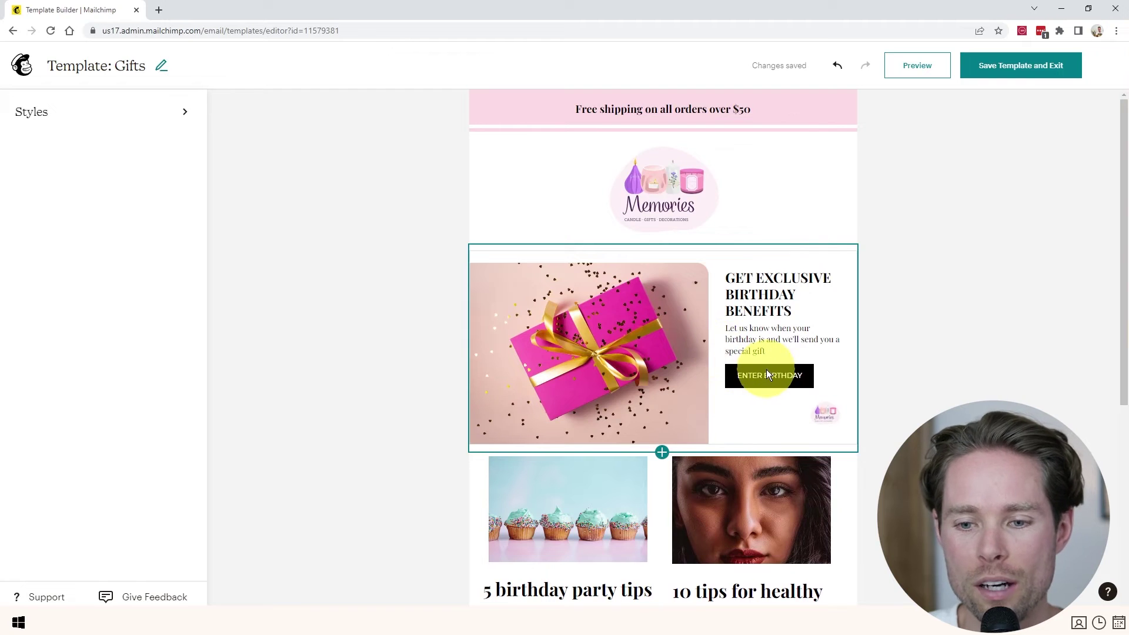
{"action": "left_click", "coordinate": [1029, 67]}
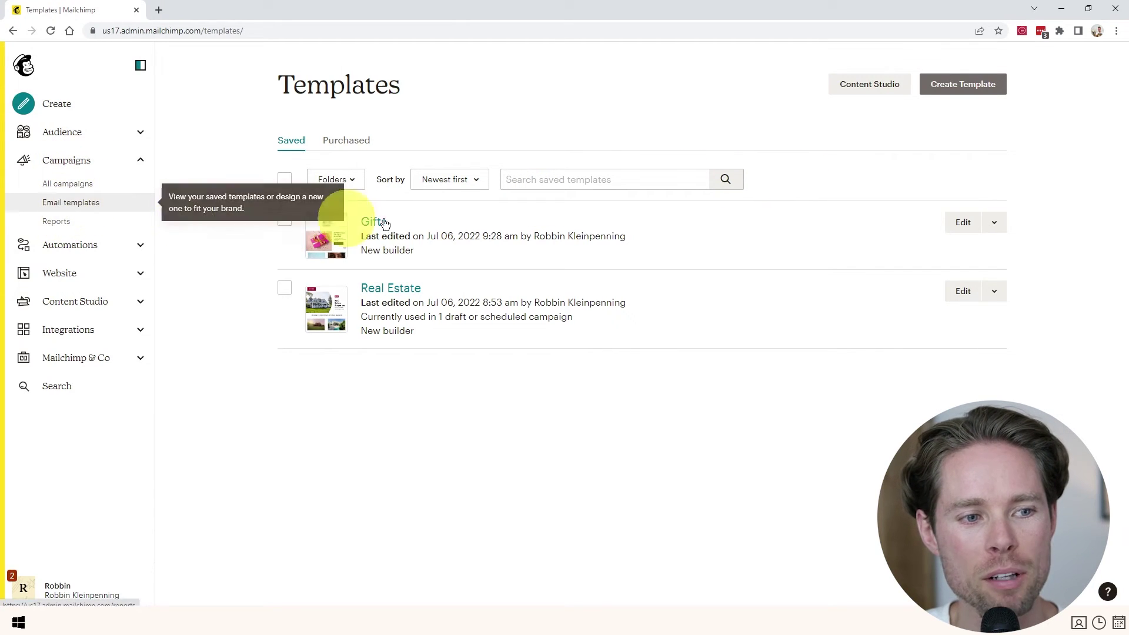
Create a new template named SALE from the Simple Text template.
{"action": "left_click", "coordinate": [972, 86]}
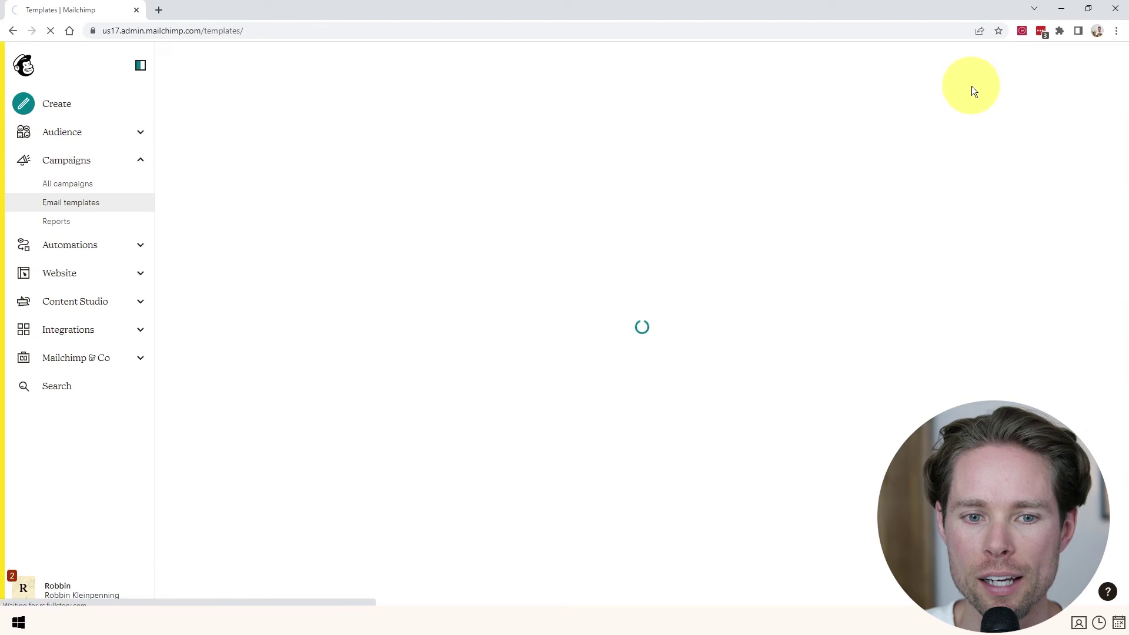
{"action": "scroll", "coordinate": [725, 295], "scroll_direction": "down", "scroll_amount": 7}
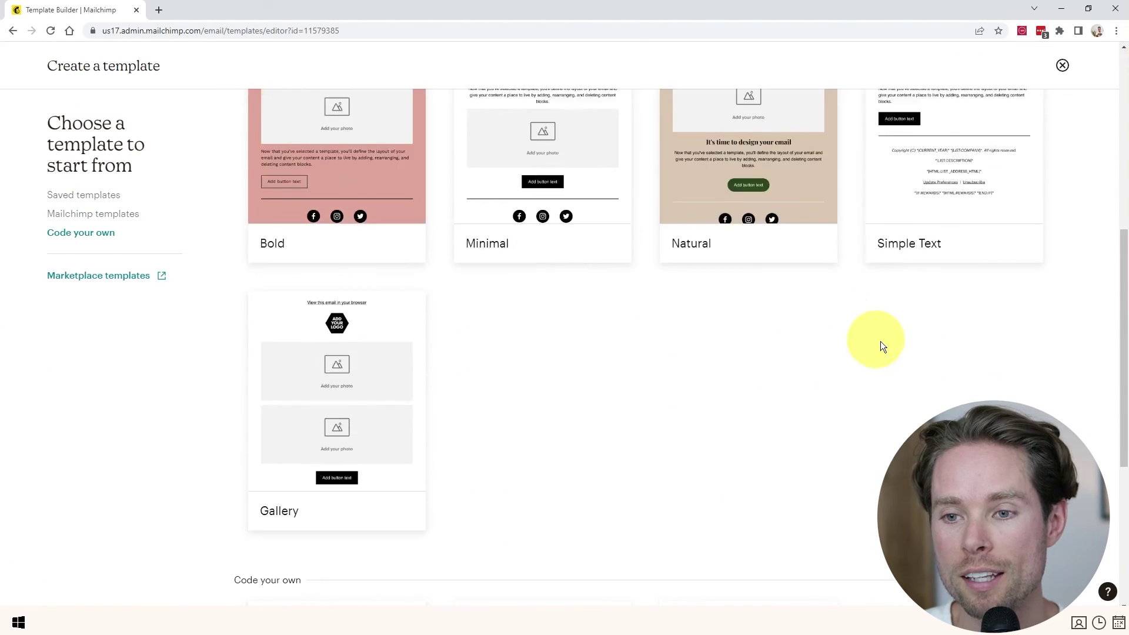
{"action": "scroll", "coordinate": [918, 370], "scroll_direction": "up", "scroll_amount": 3}
{"action": "left_click", "coordinate": [956, 334]}
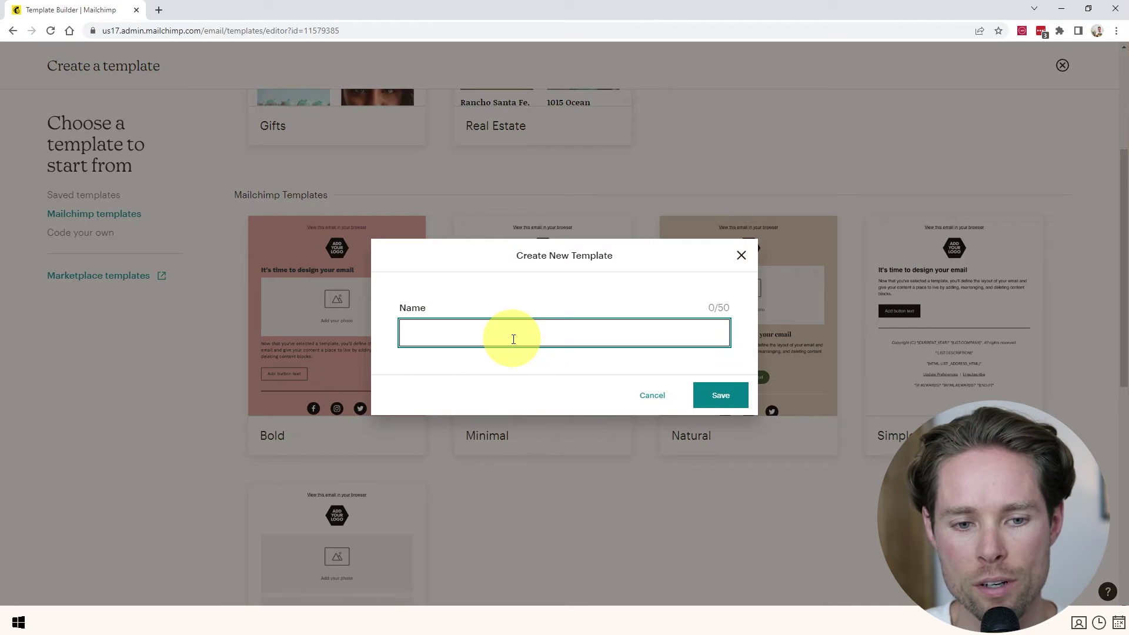
{"action": "type", "text": "SALE"}
{"action": "left_click", "coordinate": [728, 400]}
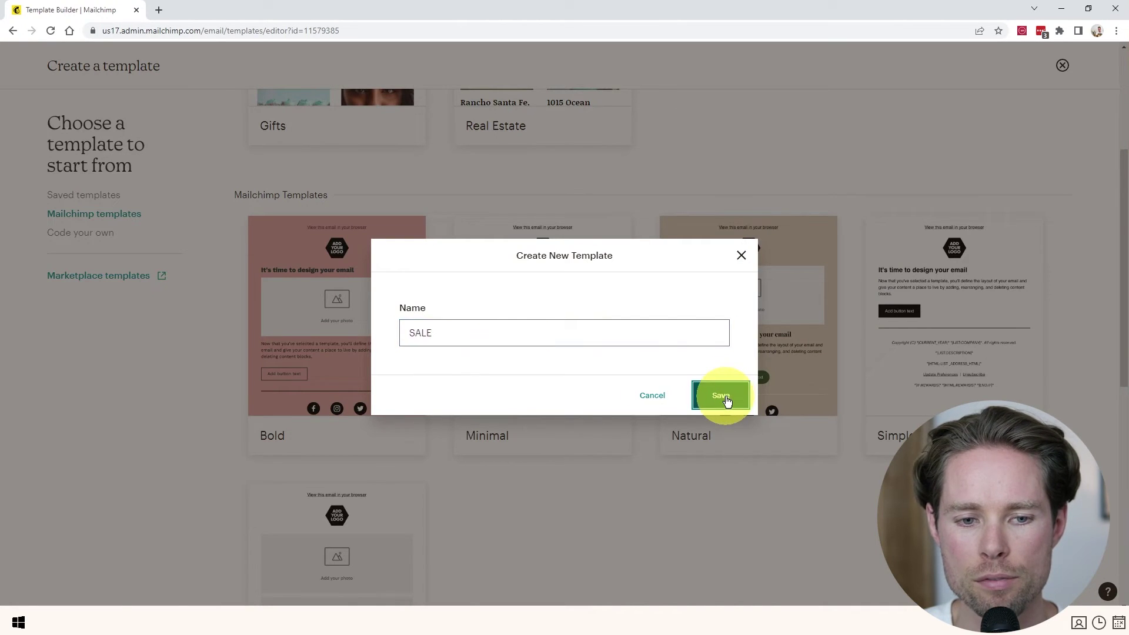
Delete all content blocks above the footer, and switch the footer to the centered layout with the logo below the text.
{"action": "left_click", "coordinate": [841, 149]}
{"action": "left_click", "coordinate": [877, 198]}
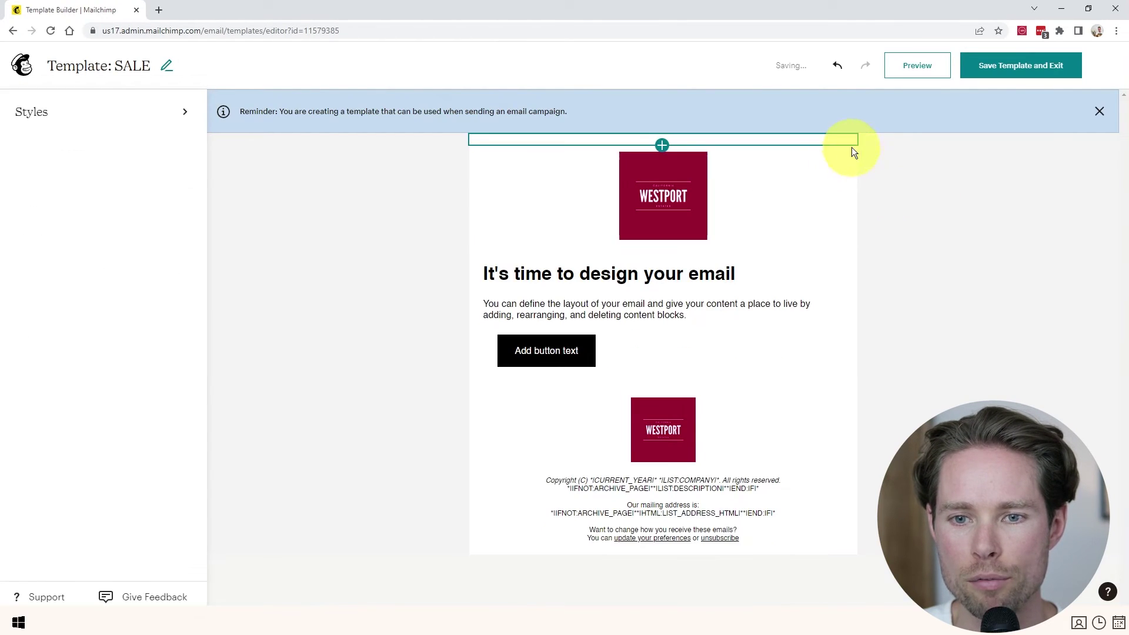
{"action": "left_click", "coordinate": [844, 150]}
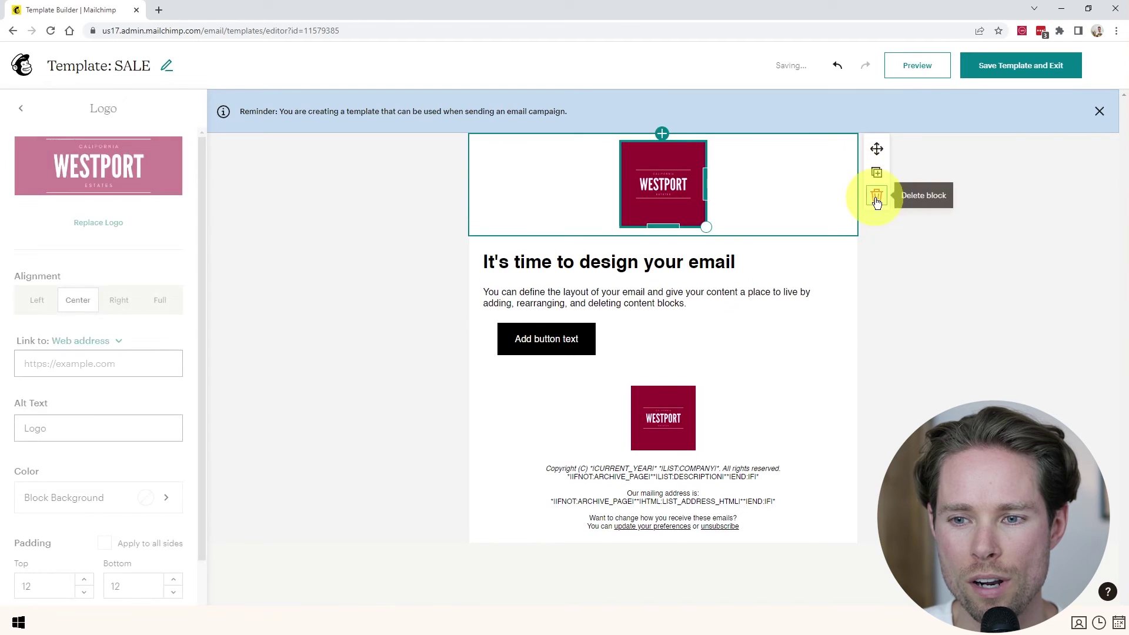
{"action": "left_click", "coordinate": [877, 197]}
{"action": "left_click", "coordinate": [877, 198]}
{"action": "left_click", "coordinate": [844, 142]}
{"action": "left_click", "coordinate": [877, 196]}
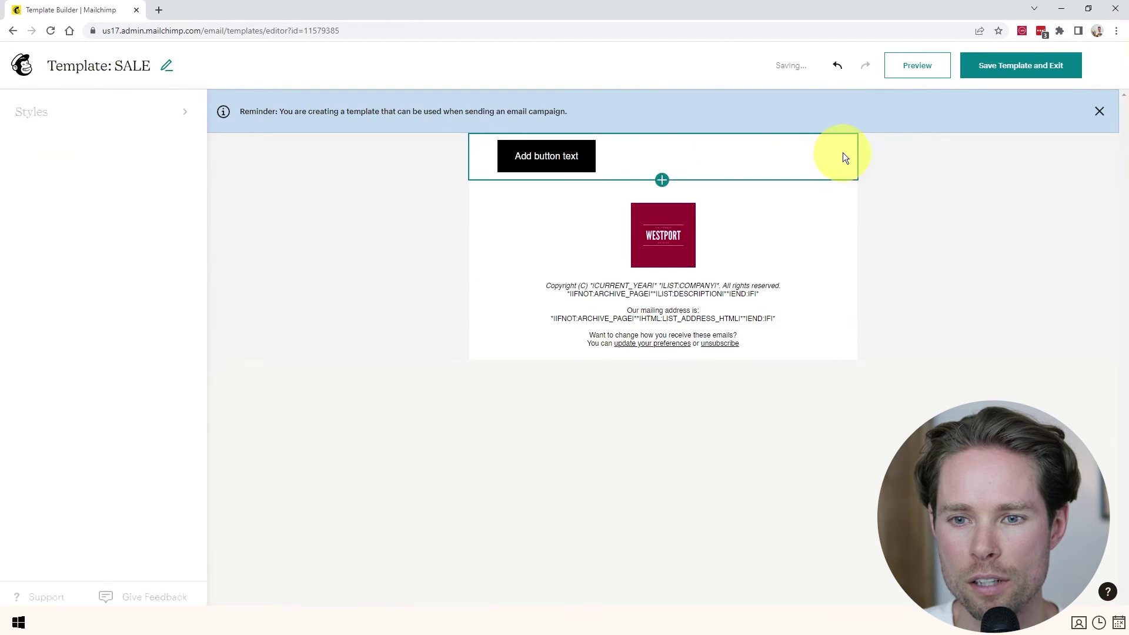
{"action": "left_click", "coordinate": [877, 197]}
{"action": "left_click", "coordinate": [94, 465]}
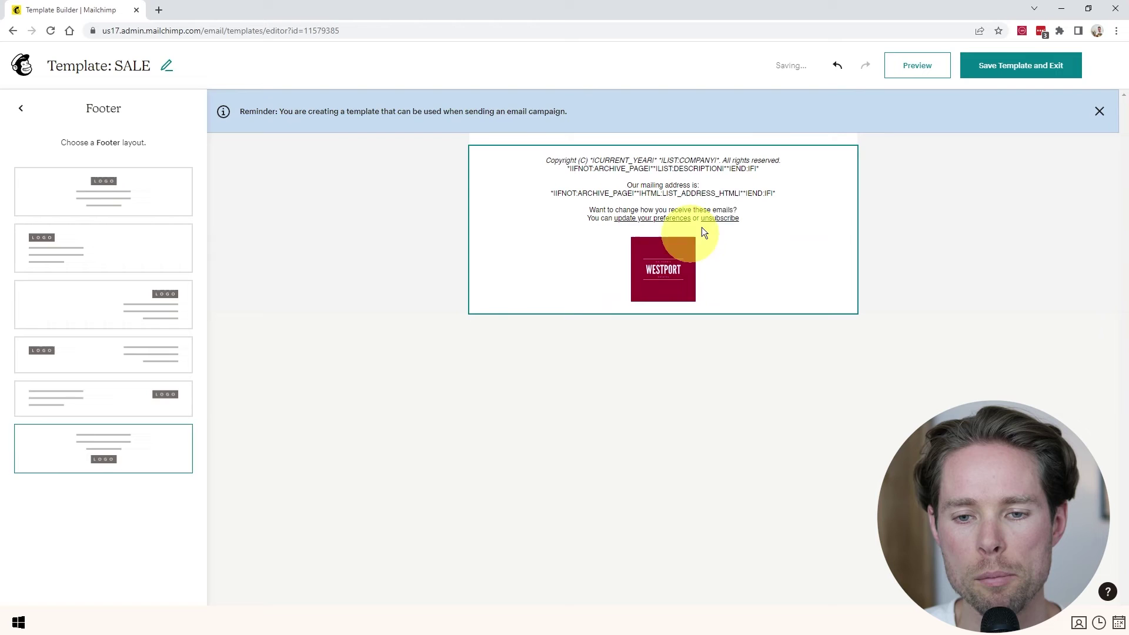
Insert a Text & Image layout with the photo before the text above the footer, and remove its "Talk up your brand." heading.
{"action": "left_click", "coordinate": [663, 97]}
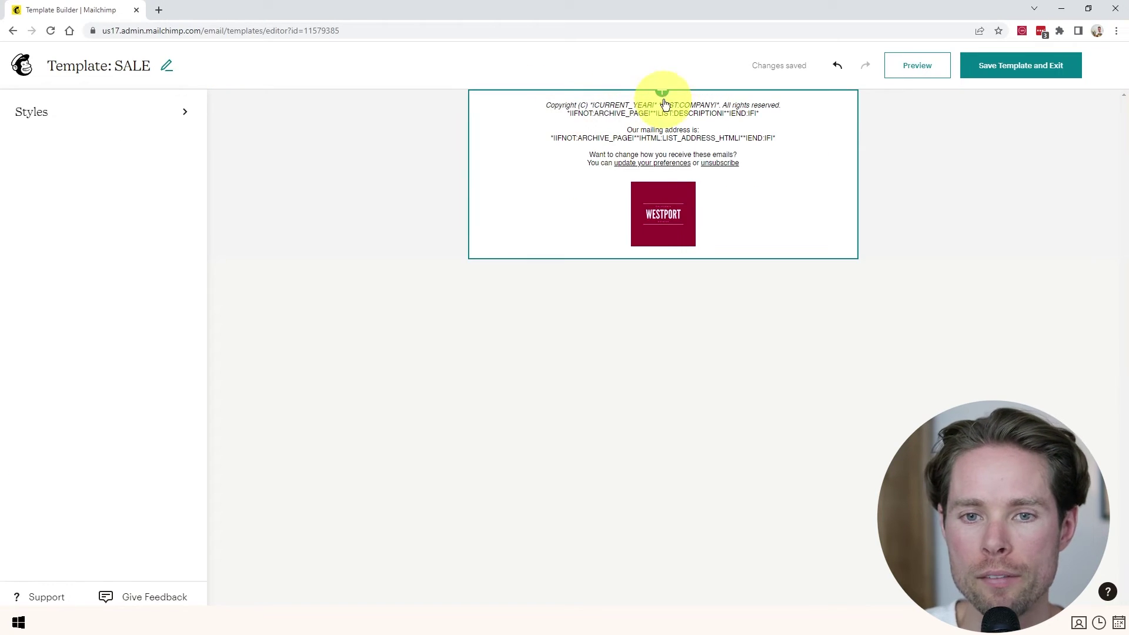
{"action": "left_click", "coordinate": [663, 94]}
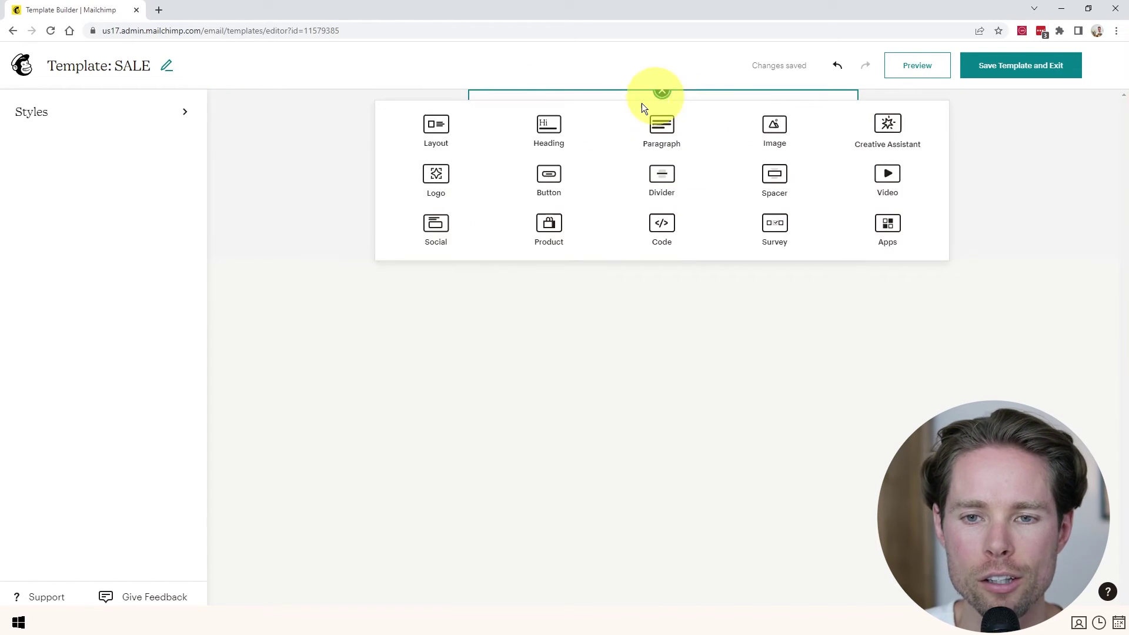
{"action": "left_click", "coordinate": [433, 128]}
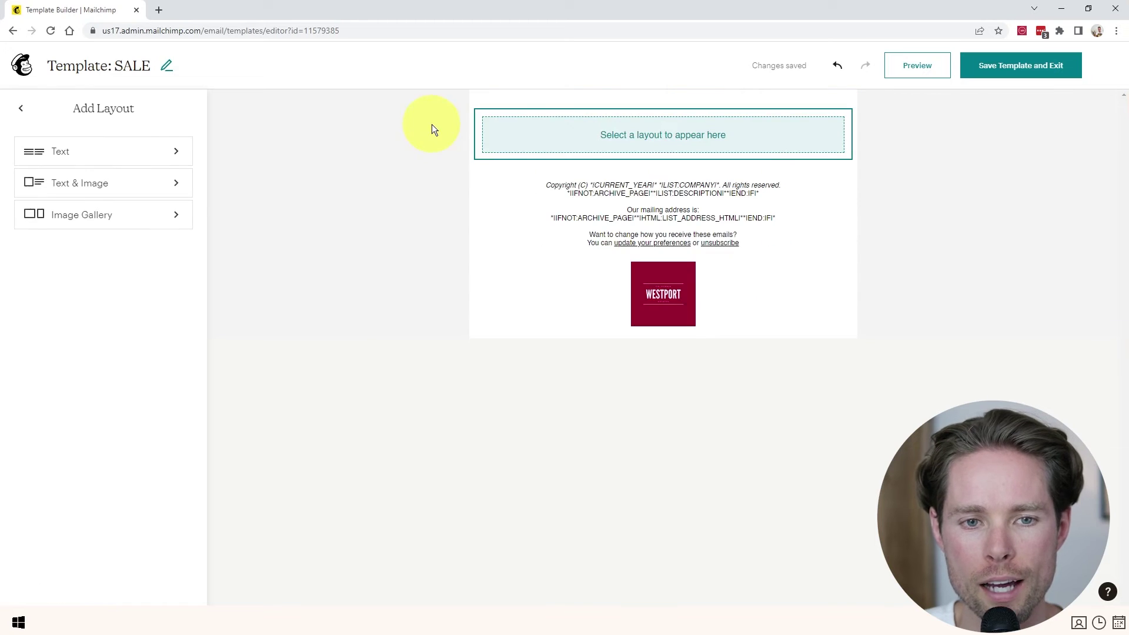
{"action": "left_click", "coordinate": [64, 191]}
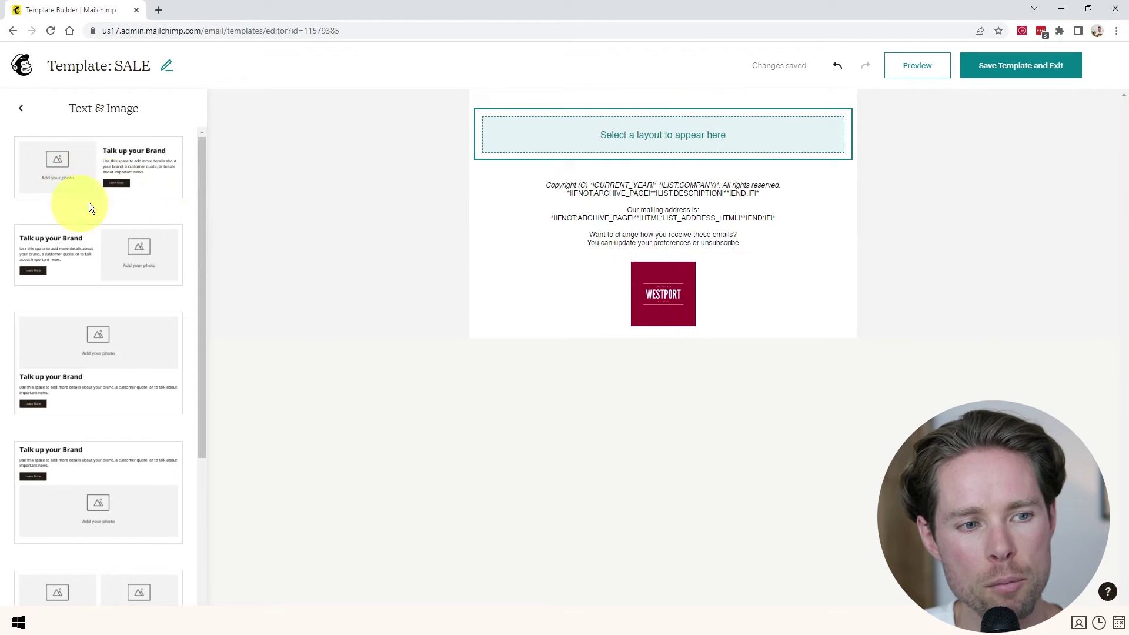
{"action": "left_click", "coordinate": [86, 169]}
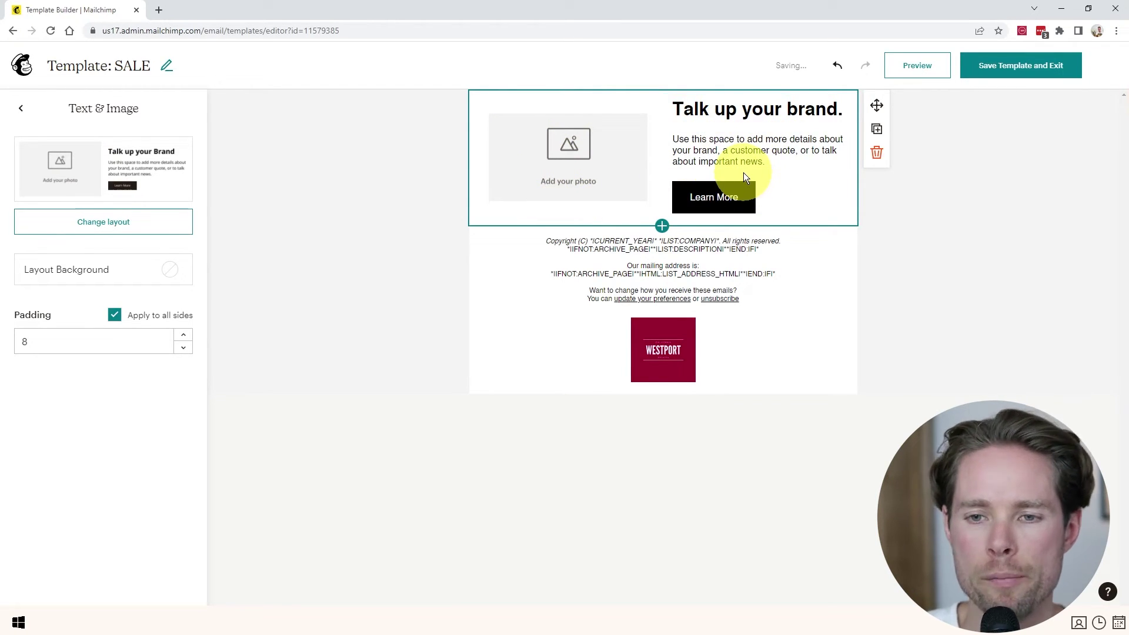
{"action": "left_click", "coordinate": [713, 126]}
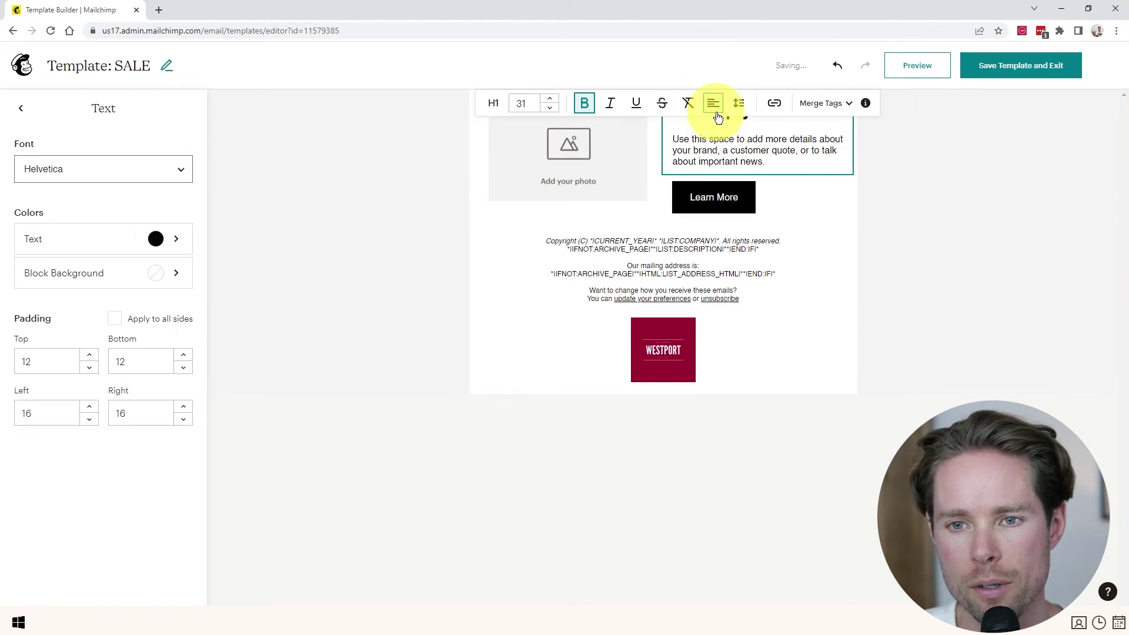
{"action": "scroll", "coordinate": [767, 146], "scroll_direction": "down", "scroll_amount": 1}
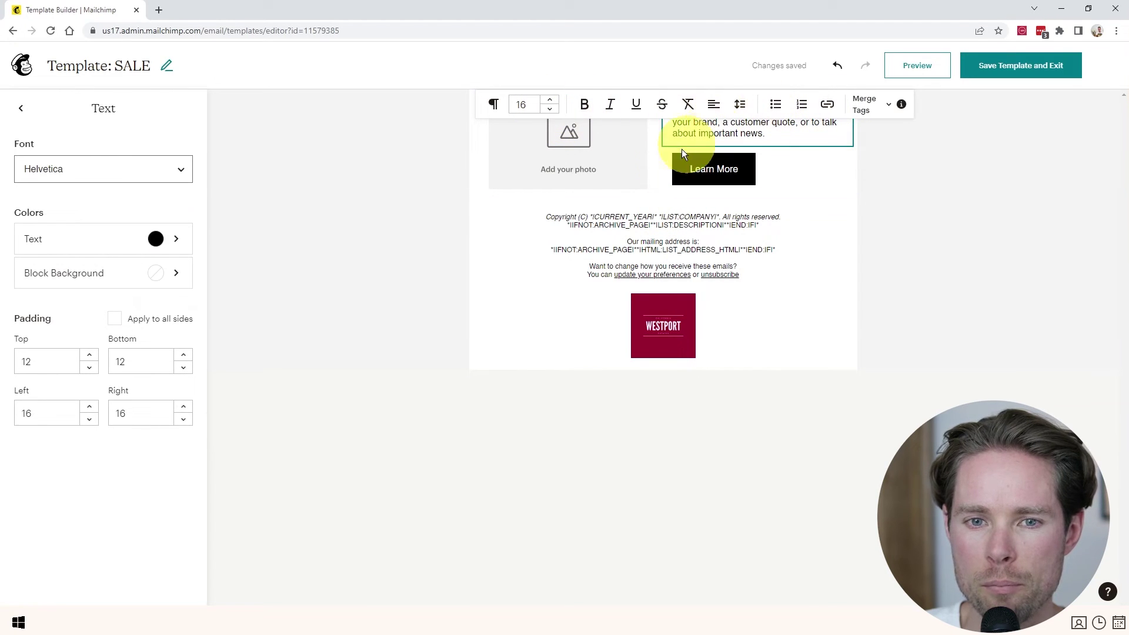
Add a very thick black divider and move it above the Text & Image layout.
{"action": "left_click", "coordinate": [662, 203]}
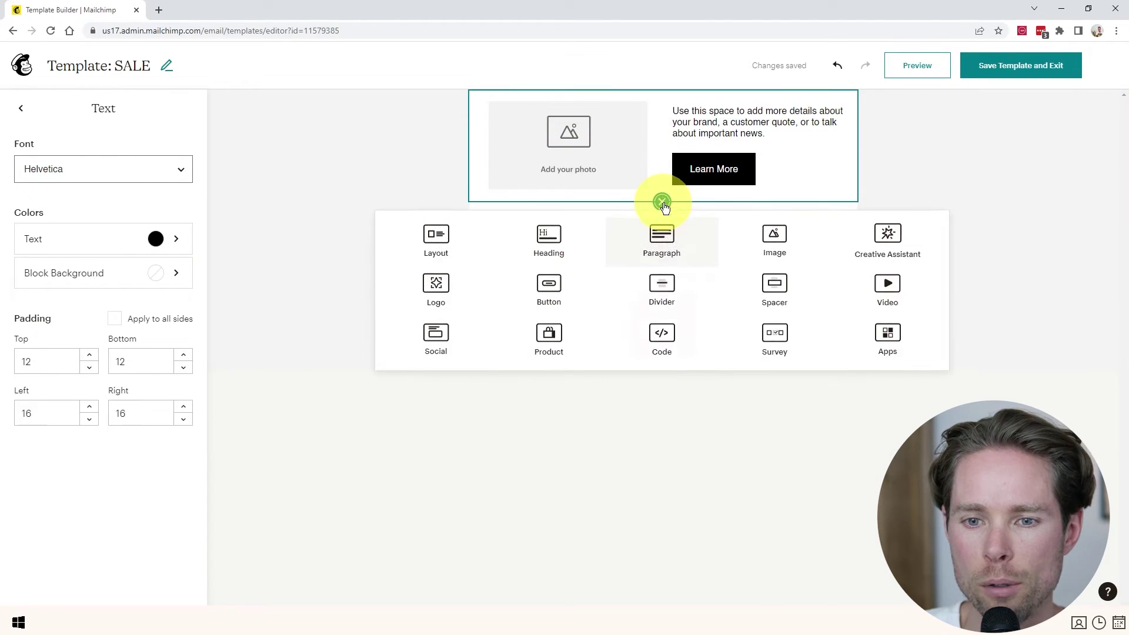
{"action": "left_click", "coordinate": [668, 289]}
{"action": "left_click_drag", "start_coordinate": [29, 156], "coordinate": [188, 159]}
{"action": "left_click_drag", "start_coordinate": [876, 217], "coordinate": [812, 112]}
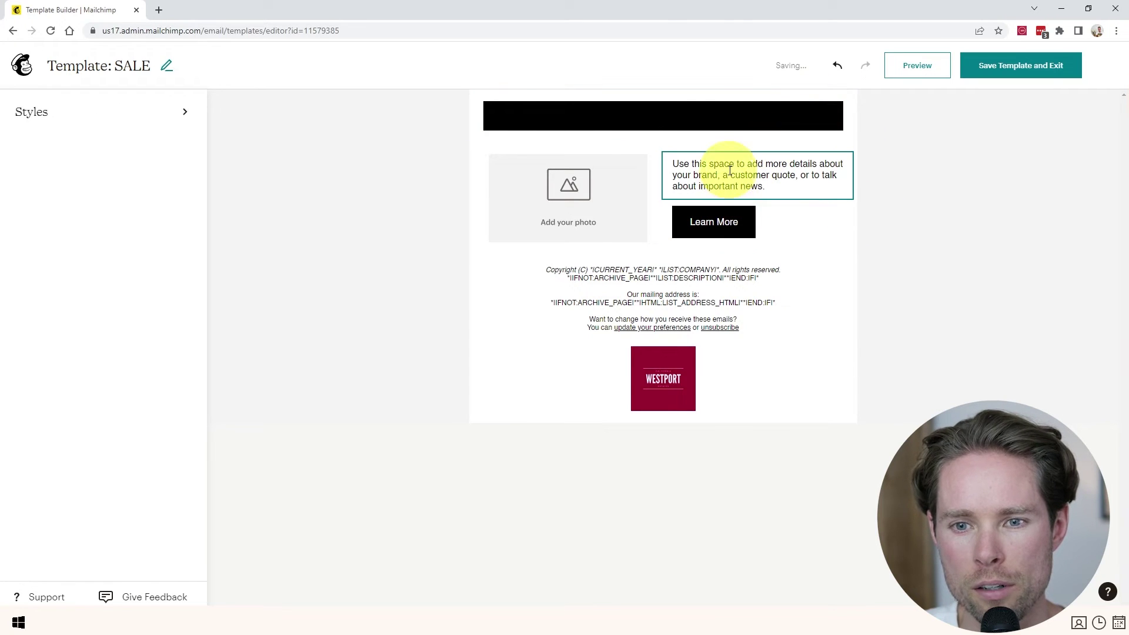
Delete the Learn More button from the Text & Image layout.
{"action": "left_click", "coordinate": [730, 172]}
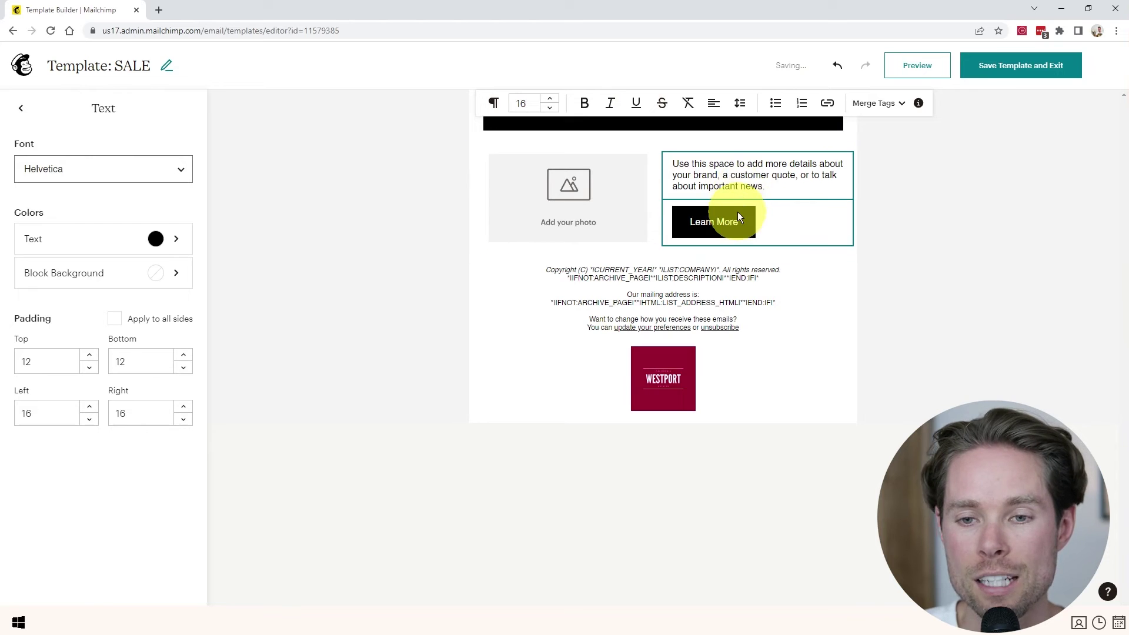
{"action": "left_click", "coordinate": [764, 218]}
{"action": "left_click", "coordinate": [843, 188]}
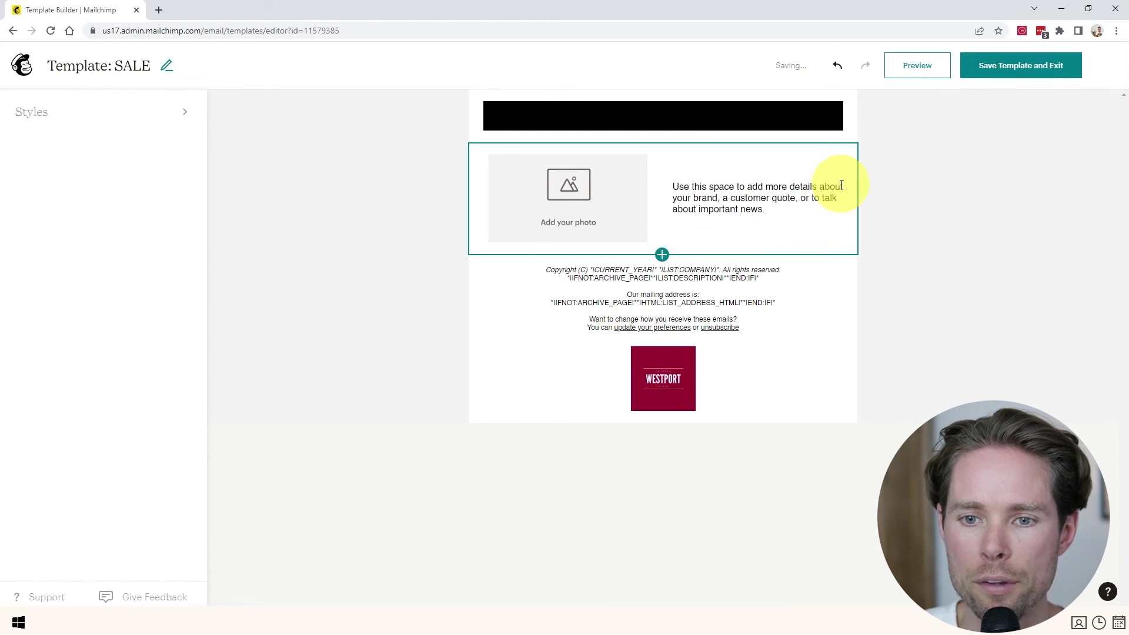
Replace the placeholder paragraph with "Leather bags" and "Excotic bags" spaced apart on one line, and center the text.
{"action": "left_click", "coordinate": [729, 212]}
{"action": "triple_click", "coordinate": [743, 205]}
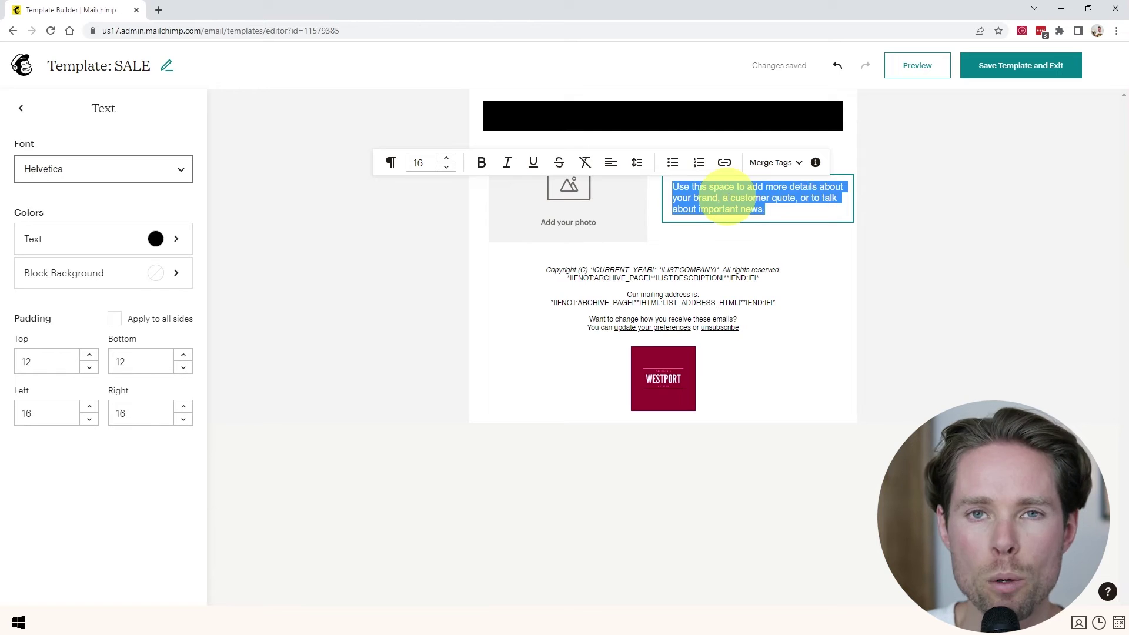
{"action": "type", "text": "Leather bags\tExotic bags"}
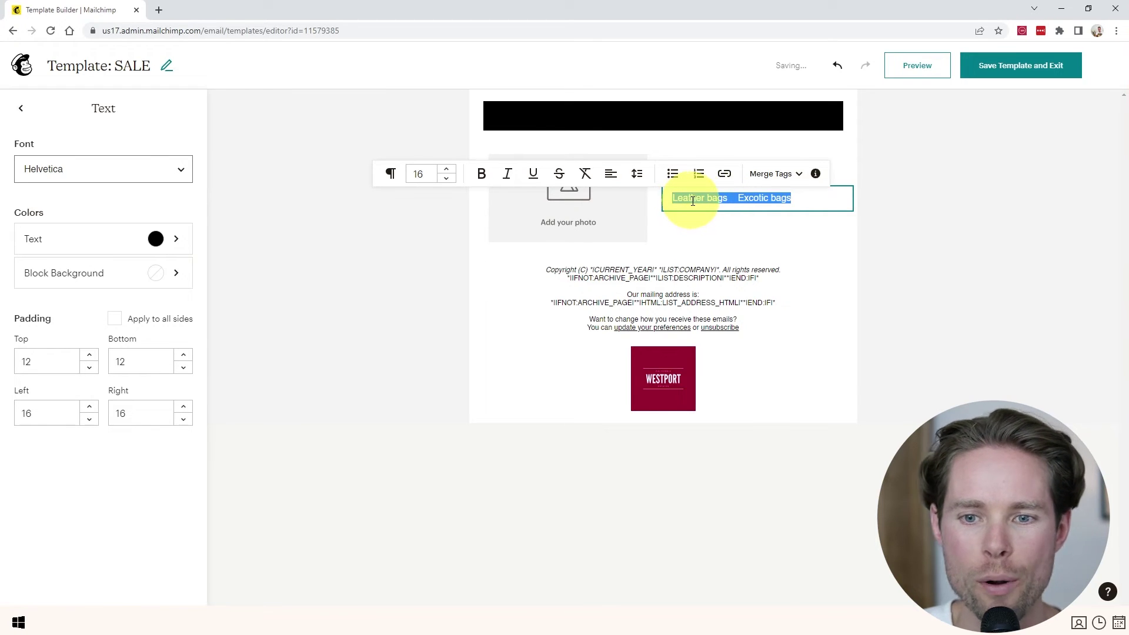
{"action": "left_click", "coordinate": [610, 175]}
{"action": "left_click", "coordinate": [602, 147]}
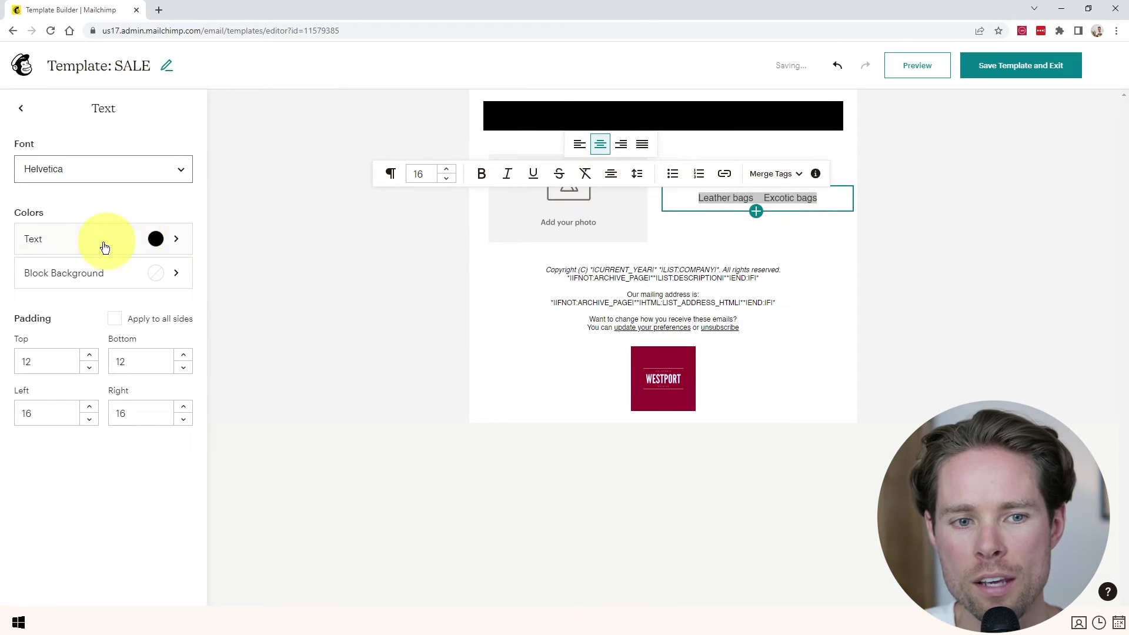
Format the "Leather bags Excotic bags" line in bold Gilda Display at size 18.
{"action": "left_click", "coordinate": [56, 180]}
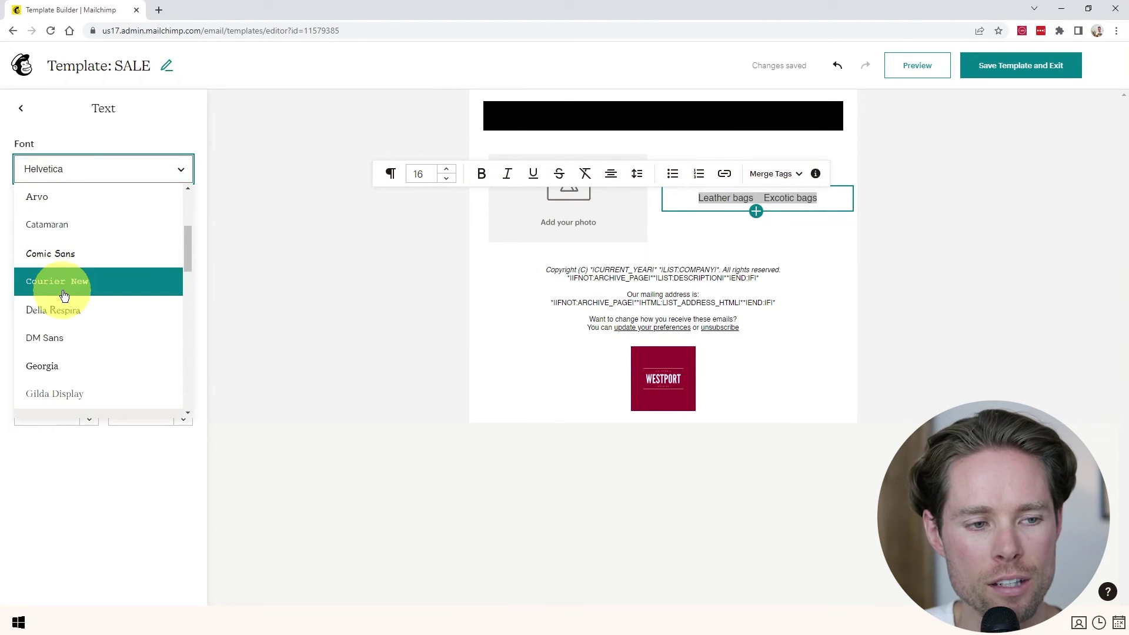
{"action": "left_click", "coordinate": [101, 389]}
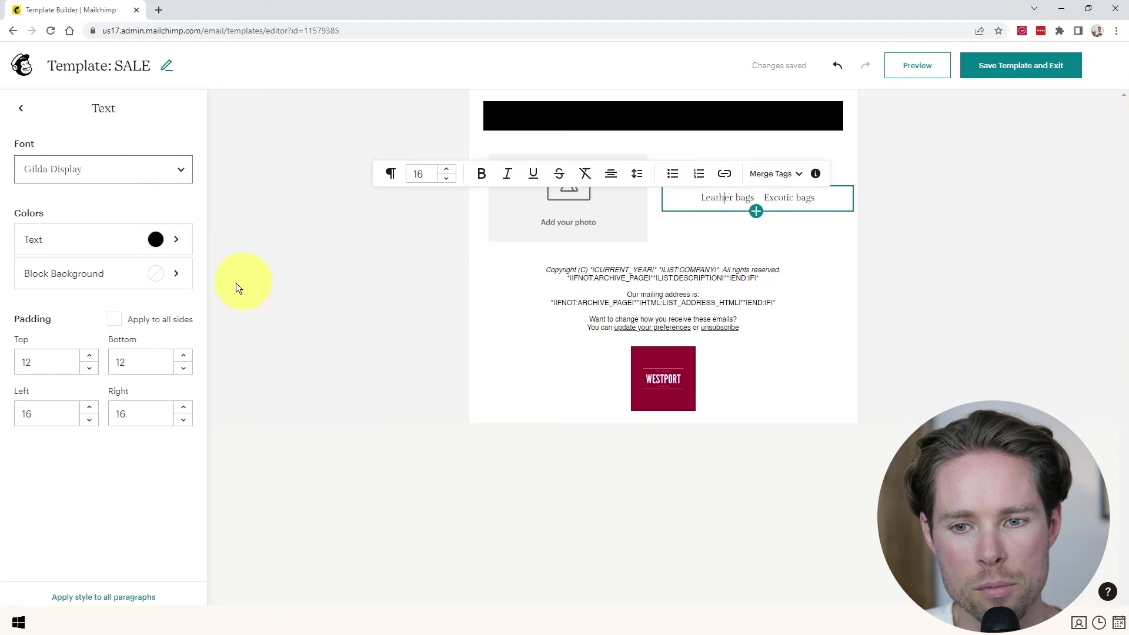
{"action": "triple_click", "coordinate": [746, 198]}
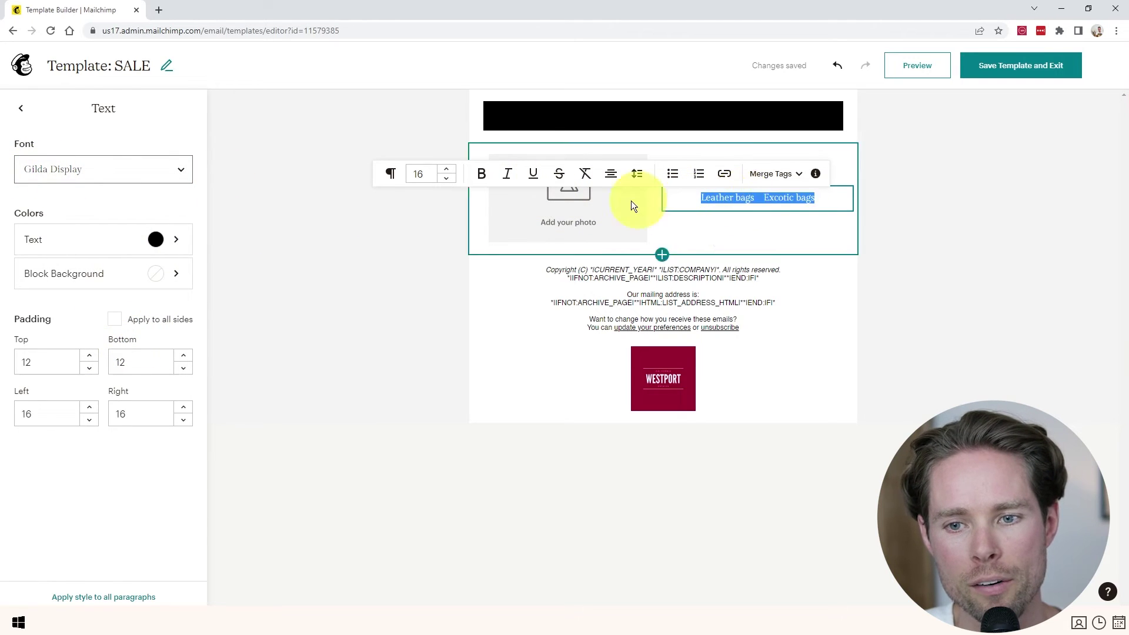
{"action": "left_click", "coordinate": [446, 170]}
{"action": "left_click", "coordinate": [446, 170]}
{"action": "left_click", "coordinate": [481, 174]}
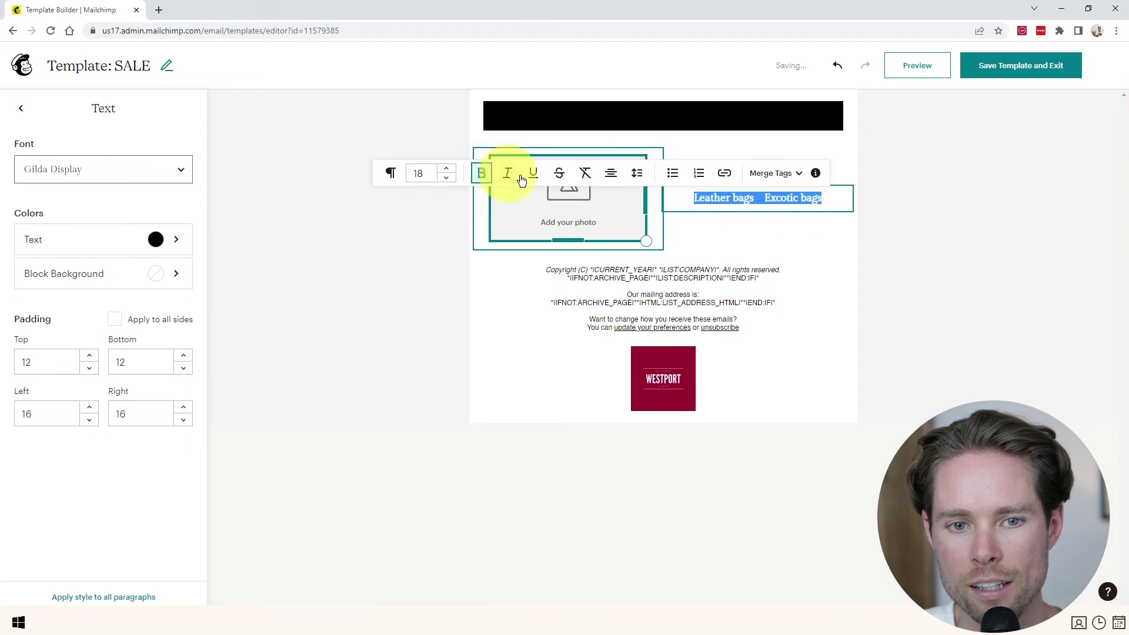
{"action": "left_click", "coordinate": [732, 198]}
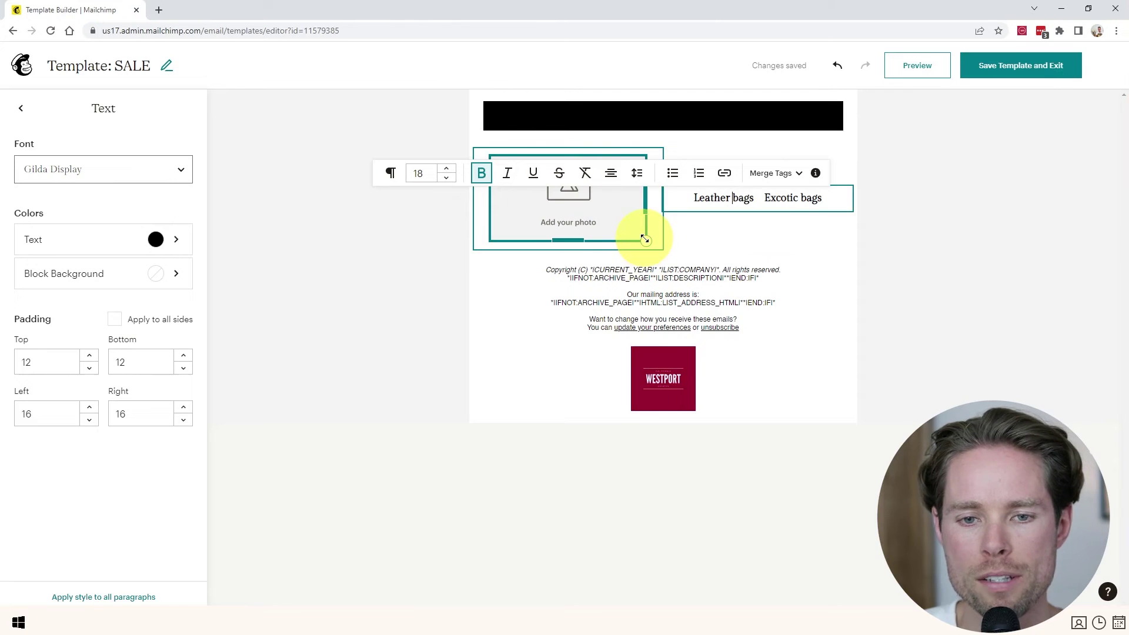
Add the round black MM Designs logo to the photo placeholder and shrink it to a smaller size.
{"action": "left_click", "coordinate": [580, 189]}
{"action": "left_click", "coordinate": [111, 236]}
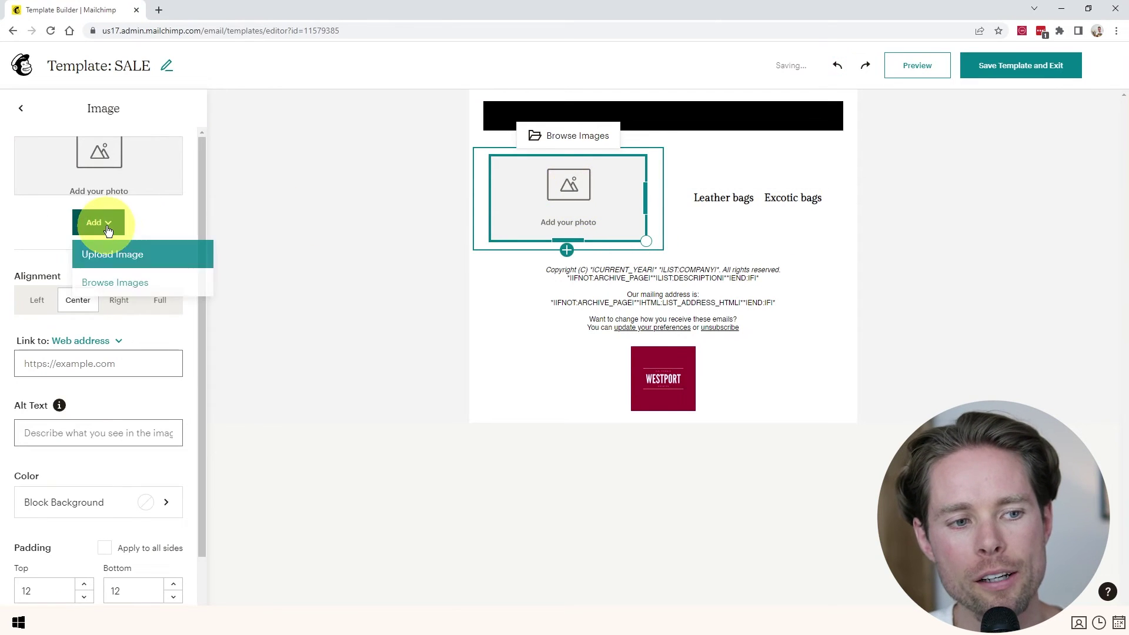
{"action": "left_click", "coordinate": [120, 259]}
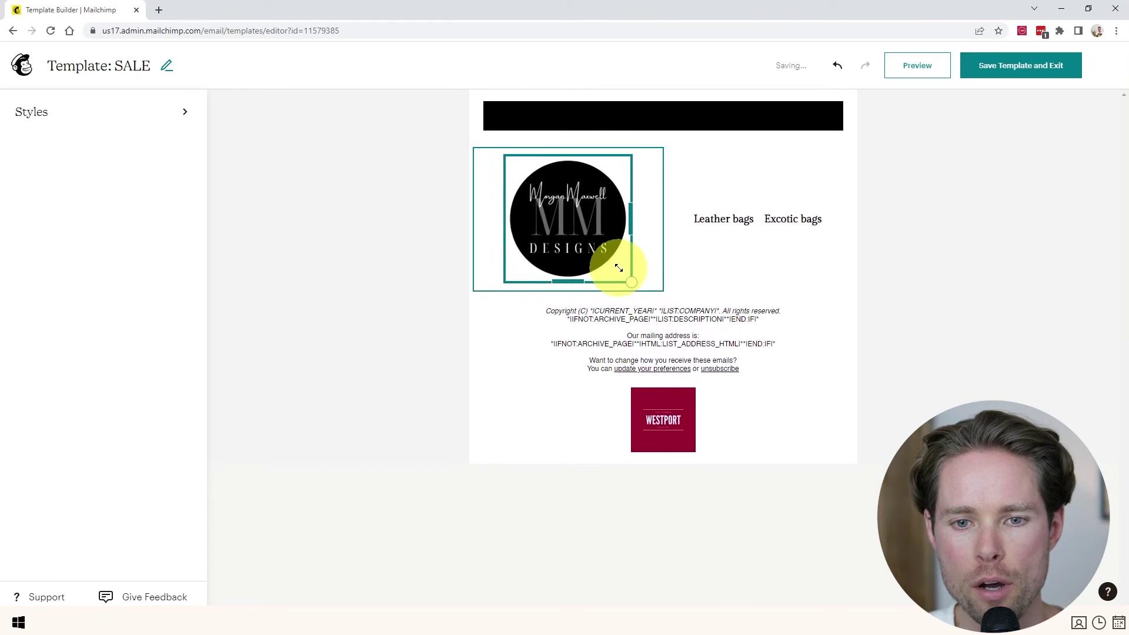
{"action": "left_click_drag", "start_coordinate": [619, 269], "coordinate": [605, 241]}
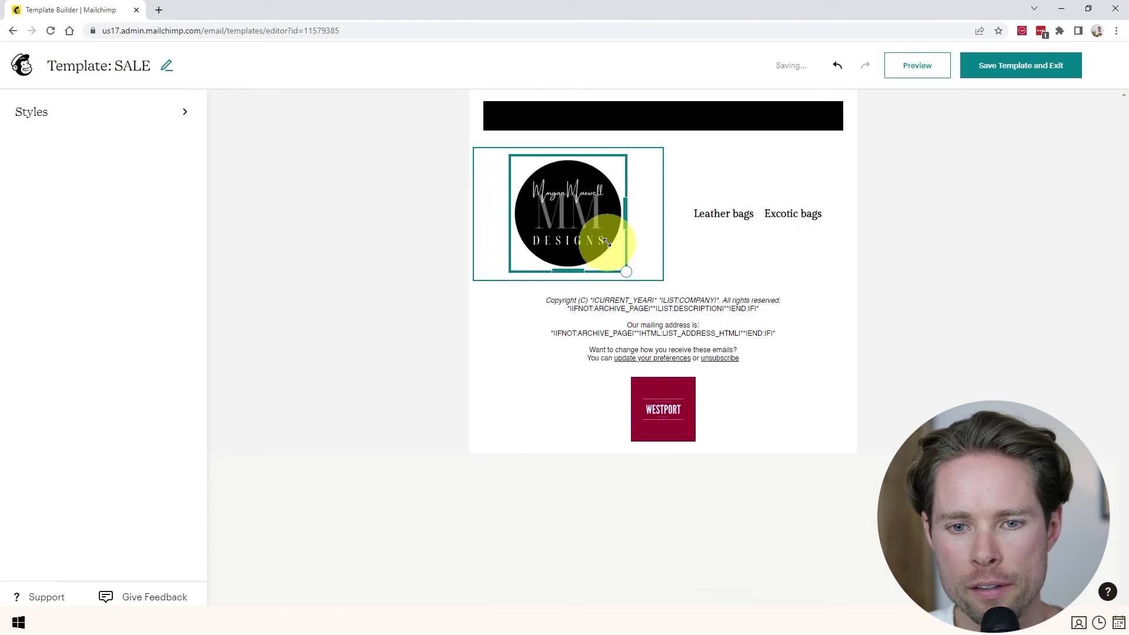
Set the background color of the layout holding the logo and bag names to F4E3F3.
{"action": "left_click", "coordinate": [482, 196]}
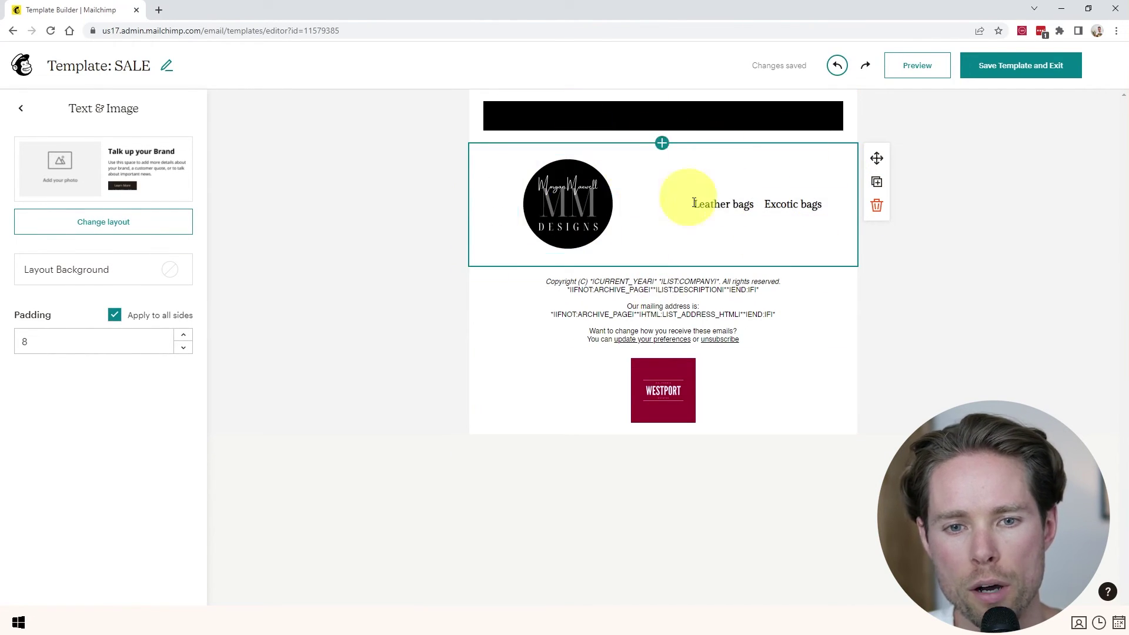
{"action": "left_click", "coordinate": [97, 271]}
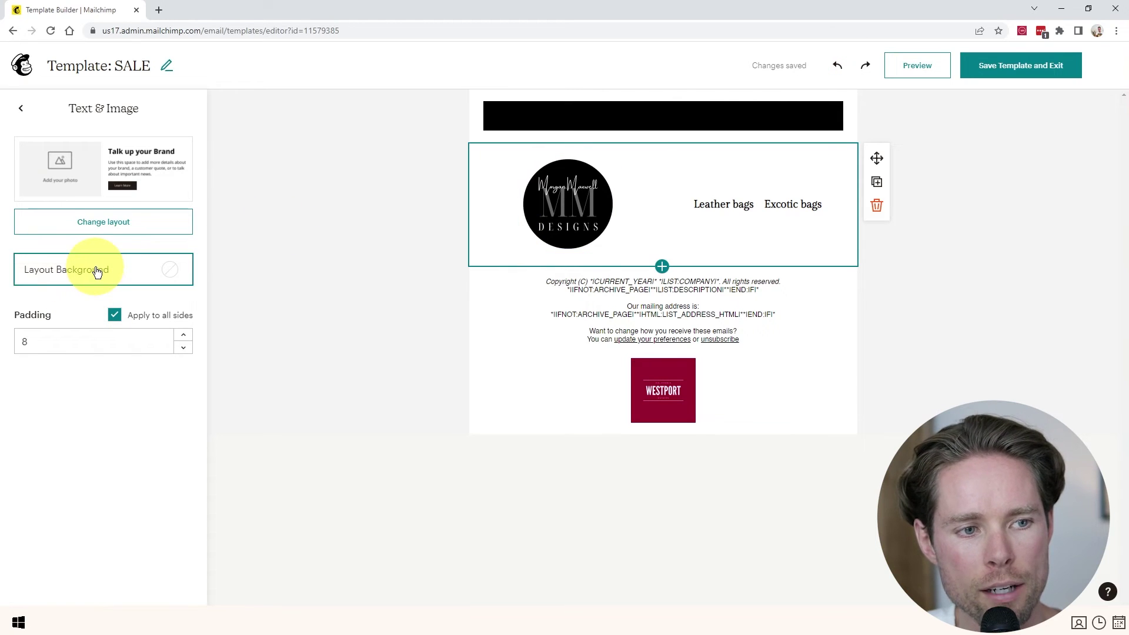
{"action": "left_click", "coordinate": [65, 332]}
{"action": "type", "text": "F4E3F3"}
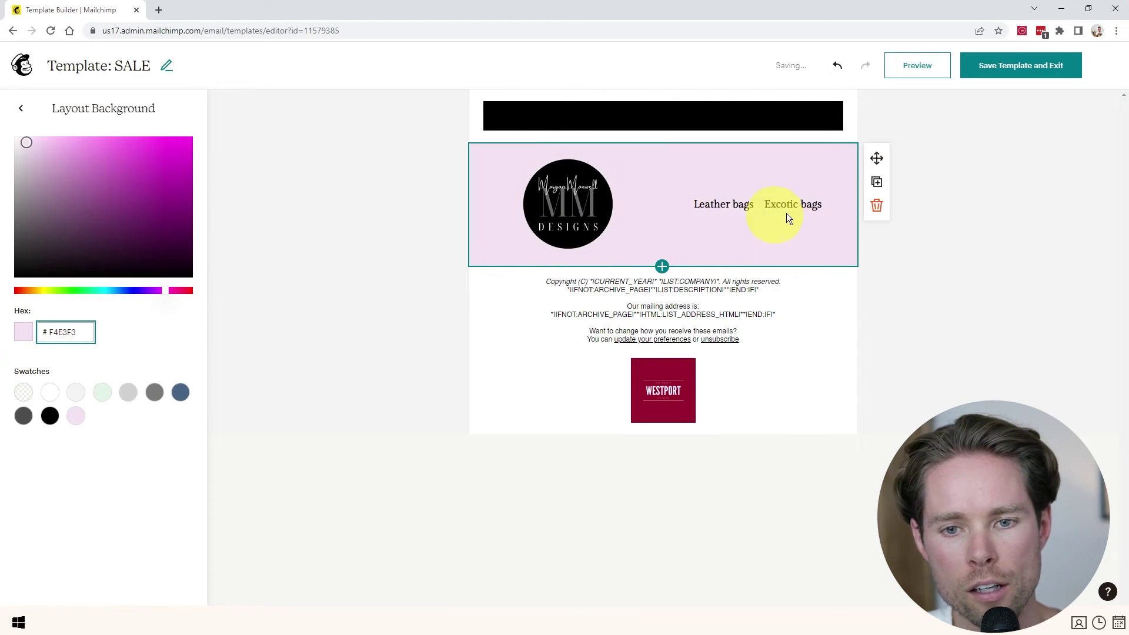
Reduce the padding on all sides of the logo layout until its blocks reach the layout's edges.
{"action": "left_click", "coordinate": [102, 323]}
{"action": "left_click", "coordinate": [184, 348]}
{"action": "left_click", "coordinate": [184, 348]}
{"action": "left_click", "coordinate": [183, 348]}
{"action": "left_click", "coordinate": [183, 348]}
{"action": "left_click", "coordinate": [183, 349]}
{"action": "left_click", "coordinate": [757, 202]}
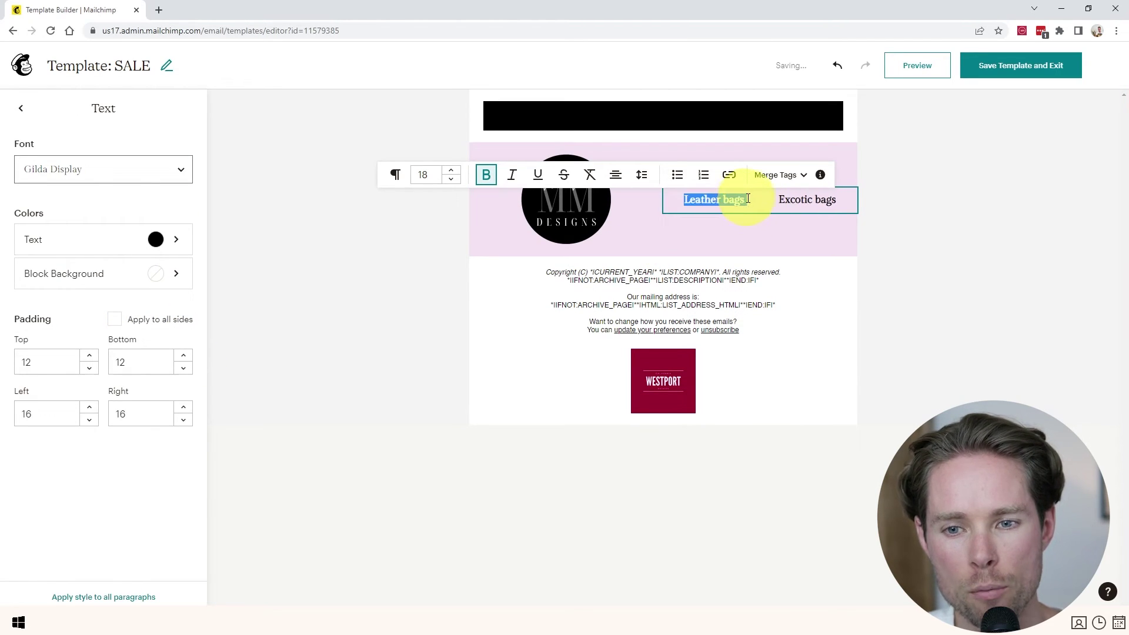
{"action": "left_click", "coordinate": [735, 177]}
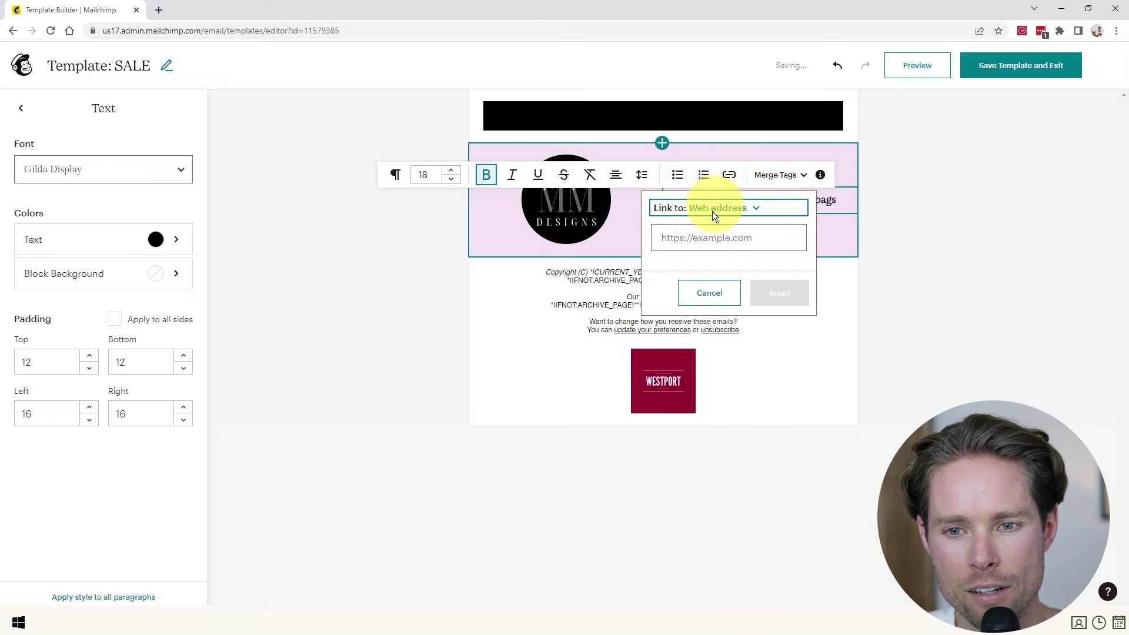
{"action": "left_click", "coordinate": [710, 293]}
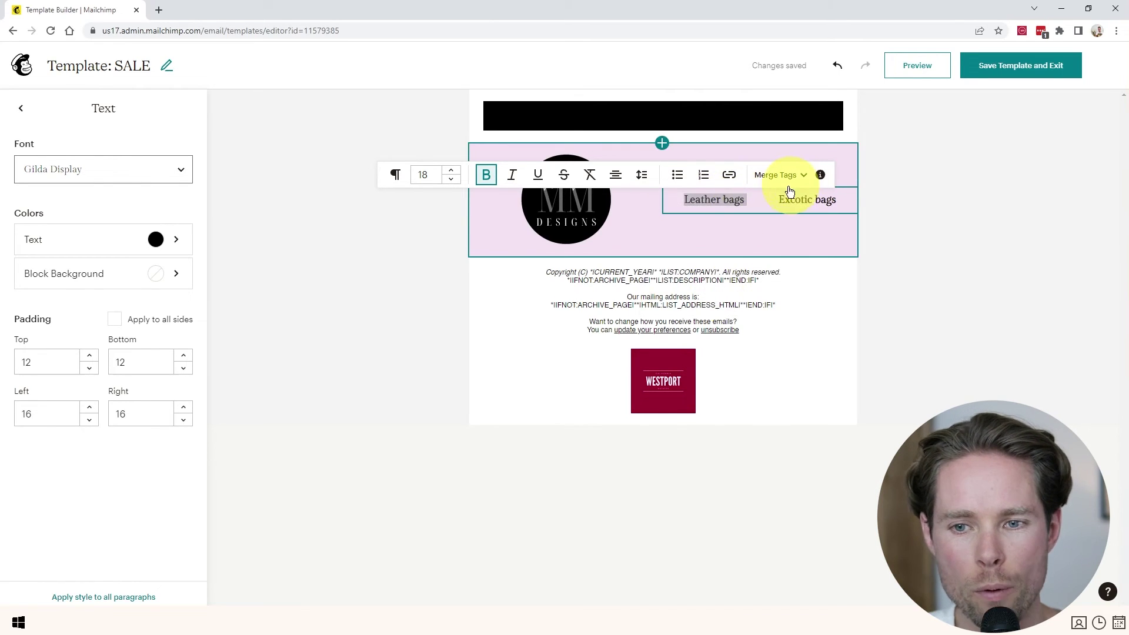
Shrink the header's MM Designs logo further and reduce its vertical padding, setting the top padding to 0.
{"action": "left_click", "coordinate": [594, 209]}
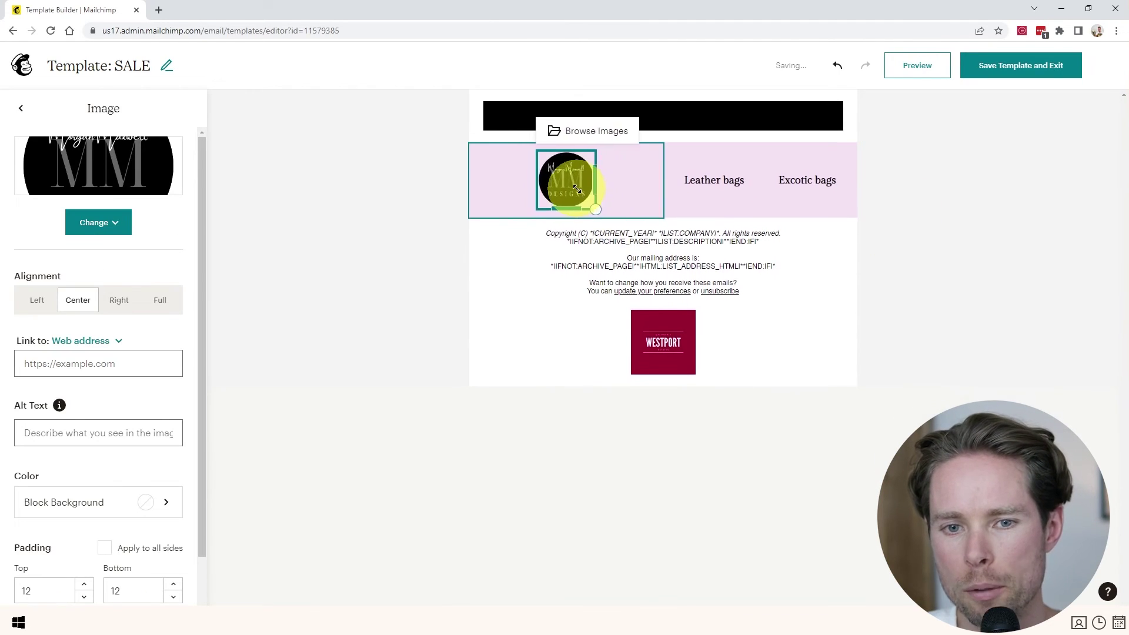
{"action": "scroll", "coordinate": [84, 551], "scroll_direction": "down", "scroll_amount": 1}
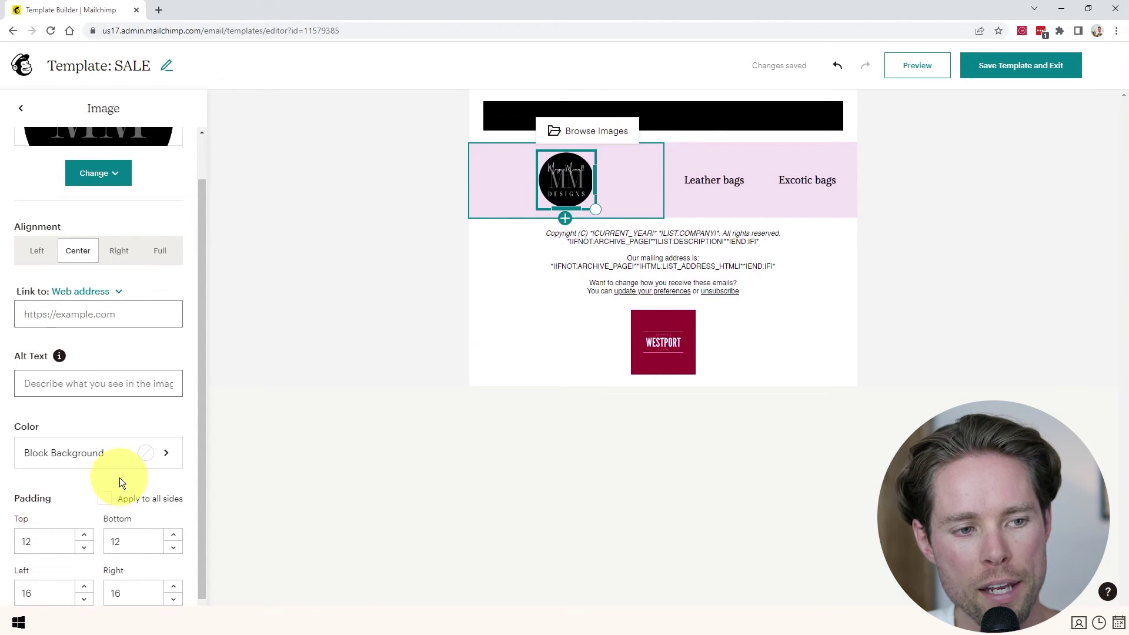
{"action": "left_click", "coordinate": [85, 545]}
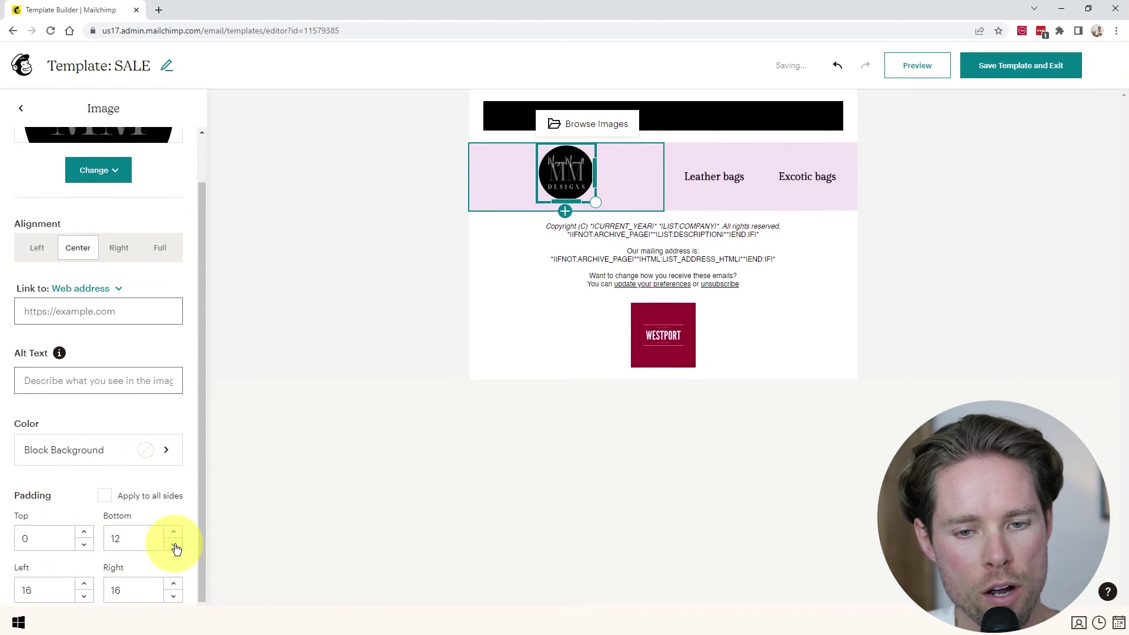
Delete the black bar above the logo header and insert a Creative Assistant block directly beneath the header.
{"action": "left_click", "coordinate": [483, 118]}
{"action": "left_click", "coordinate": [877, 152]}
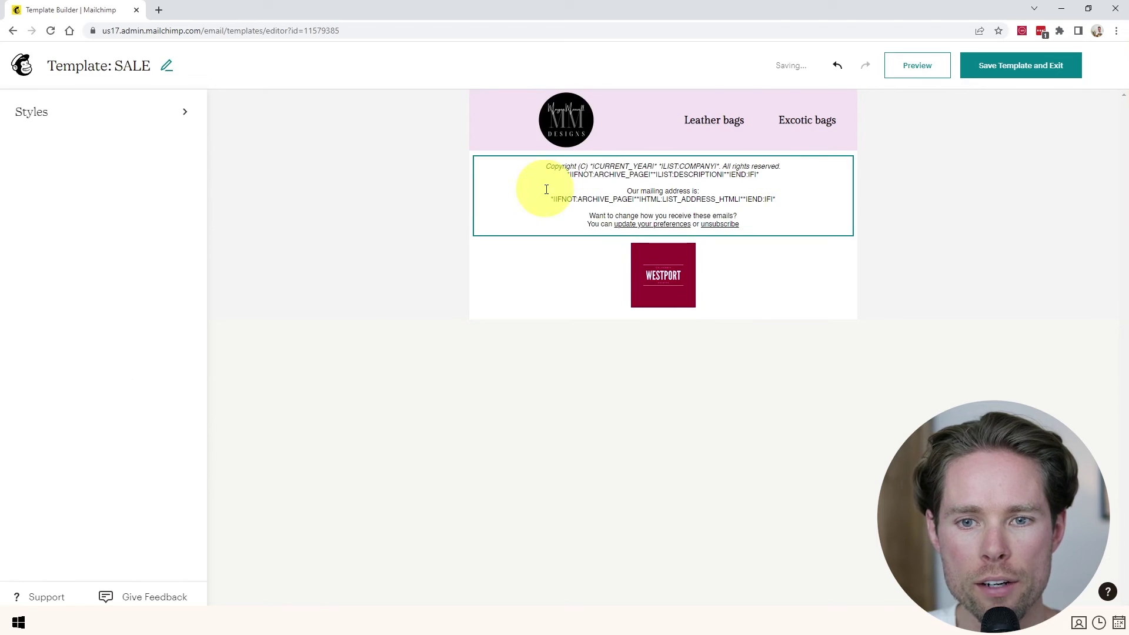
{"action": "left_click", "coordinate": [662, 151]}
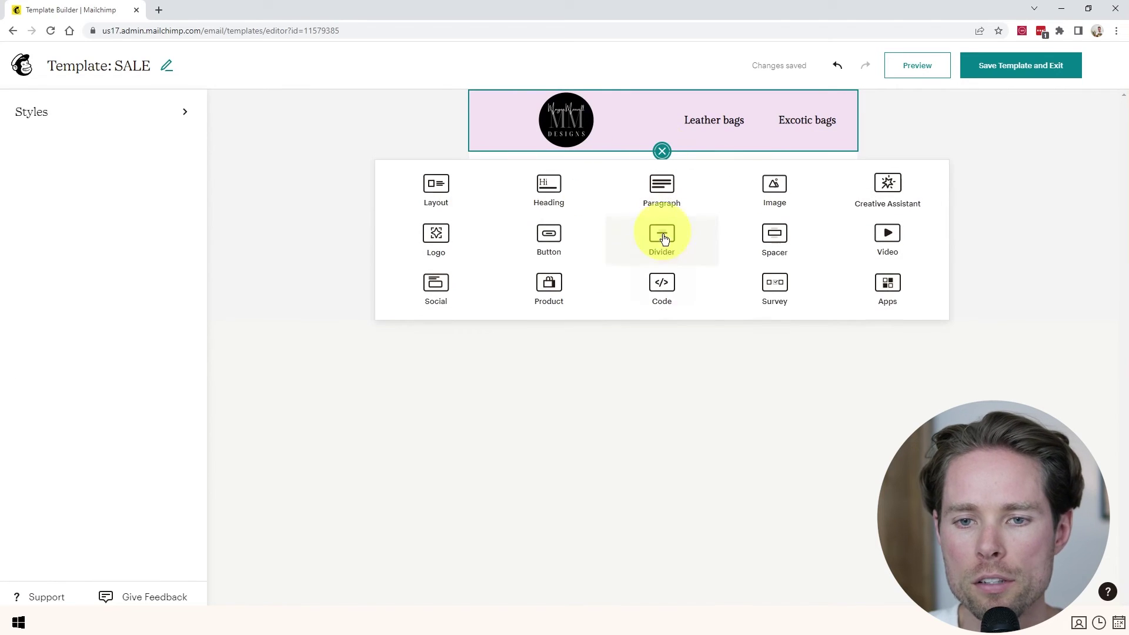
{"action": "left_click", "coordinate": [891, 189]}
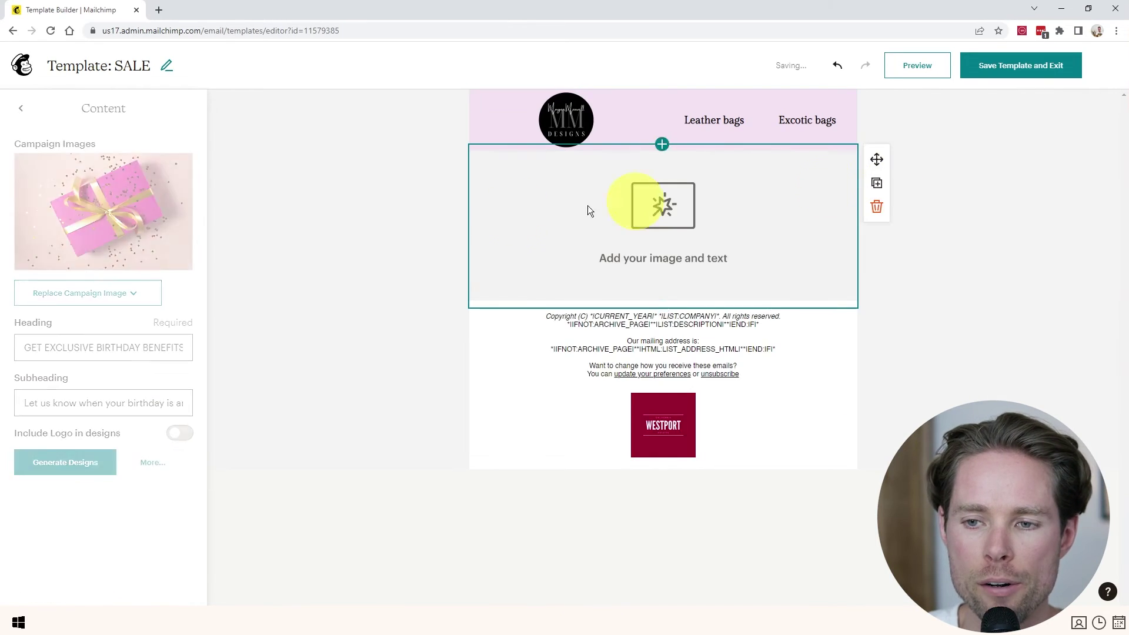
In the Creative Assistant brand kit, allow the MM Designs logo on background colors #000000, #FCDBE6 and #FFFCEF, and save.
{"action": "left_click", "coordinate": [151, 461]}
{"action": "left_click", "coordinate": [203, 112]}
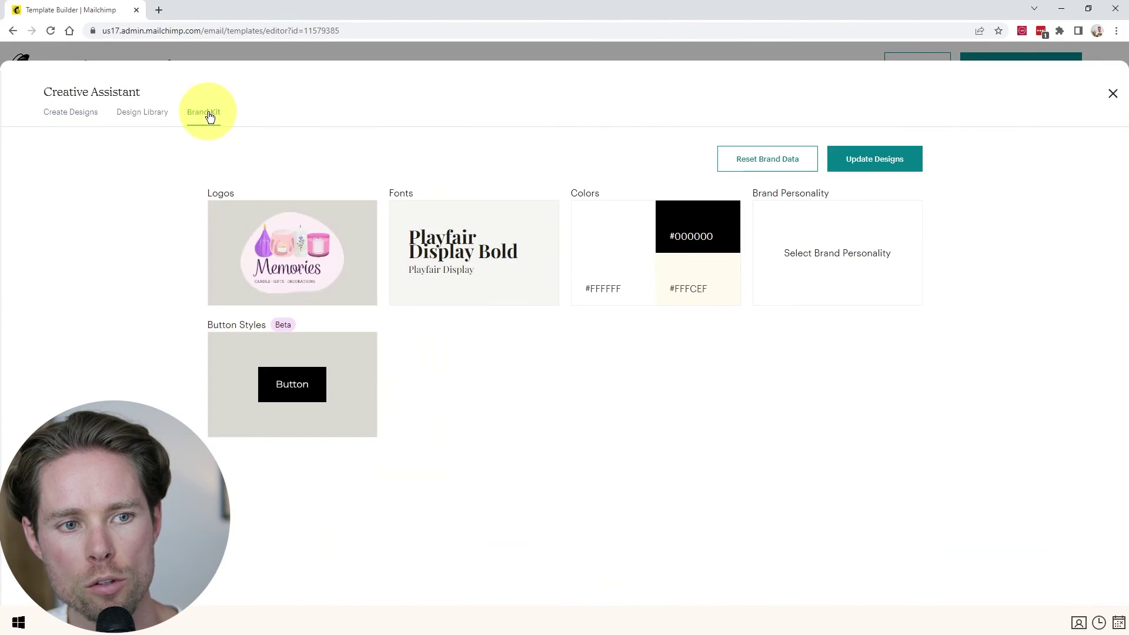
{"action": "left_click", "coordinate": [344, 231]}
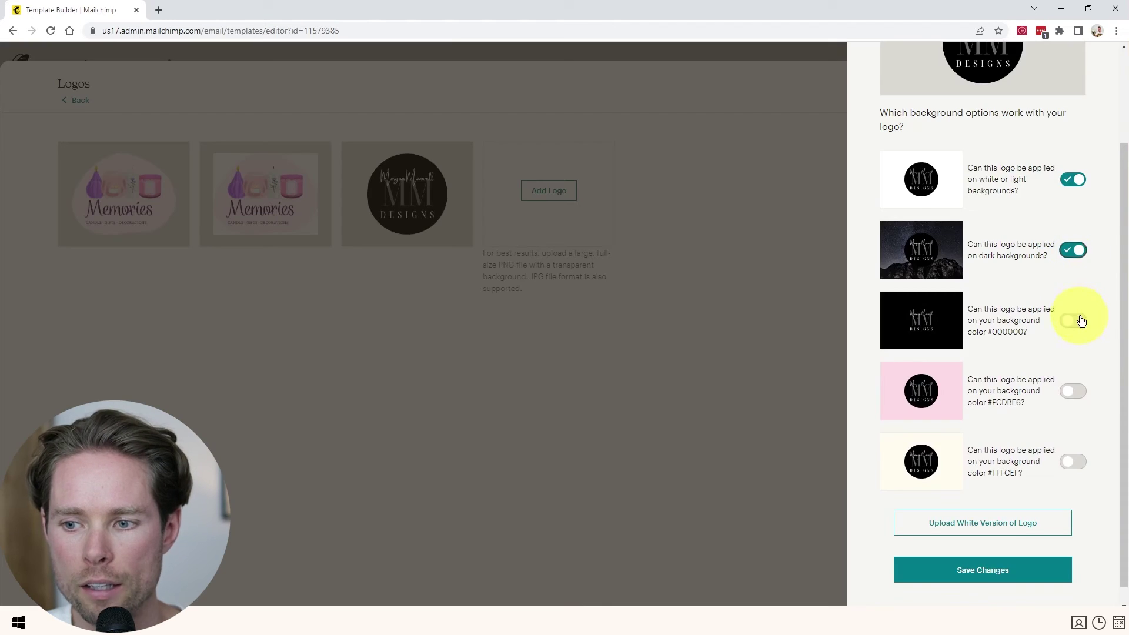
{"action": "left_click", "coordinate": [1073, 321]}
{"action": "left_click", "coordinate": [1074, 392]}
{"action": "left_click", "coordinate": [1073, 461]}
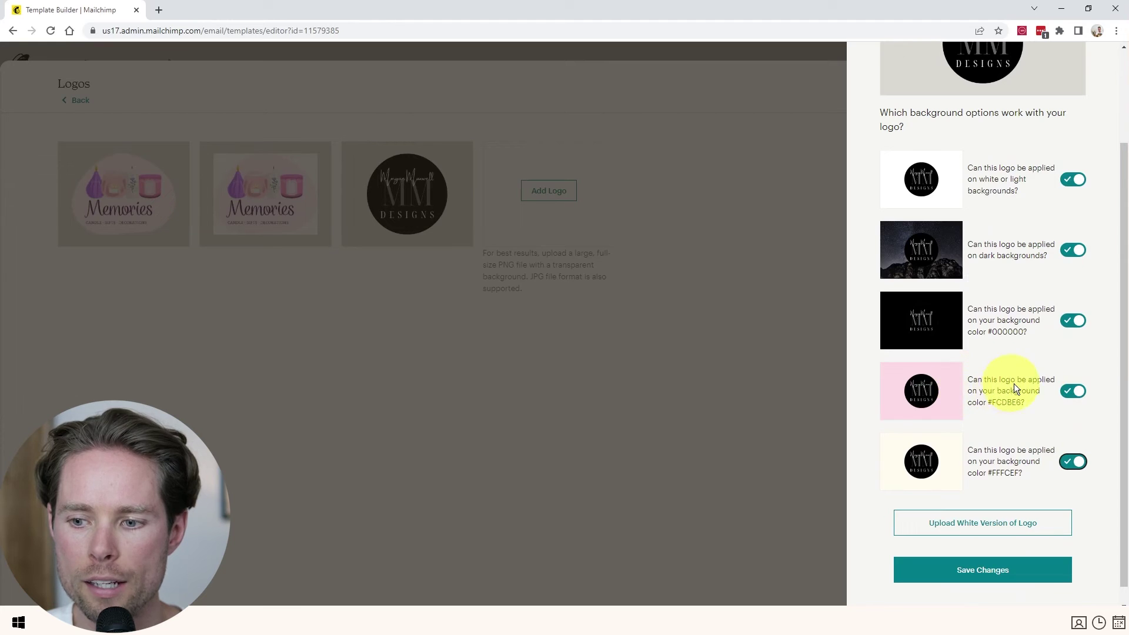
{"action": "left_click", "coordinate": [982, 570]}
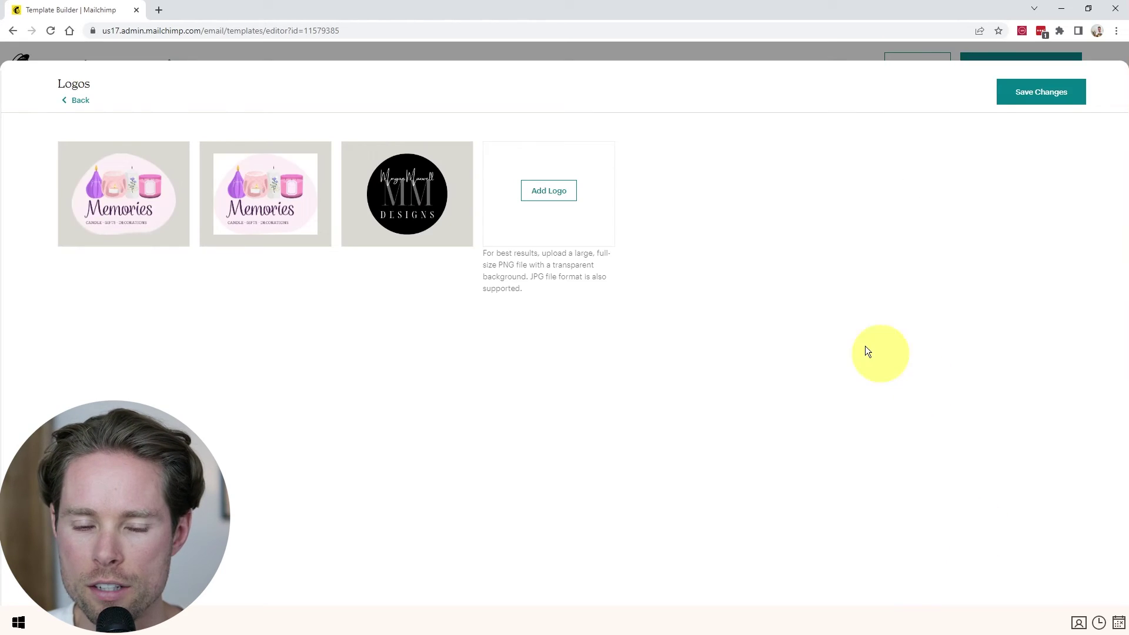
{"action": "left_click", "coordinate": [1041, 92]}
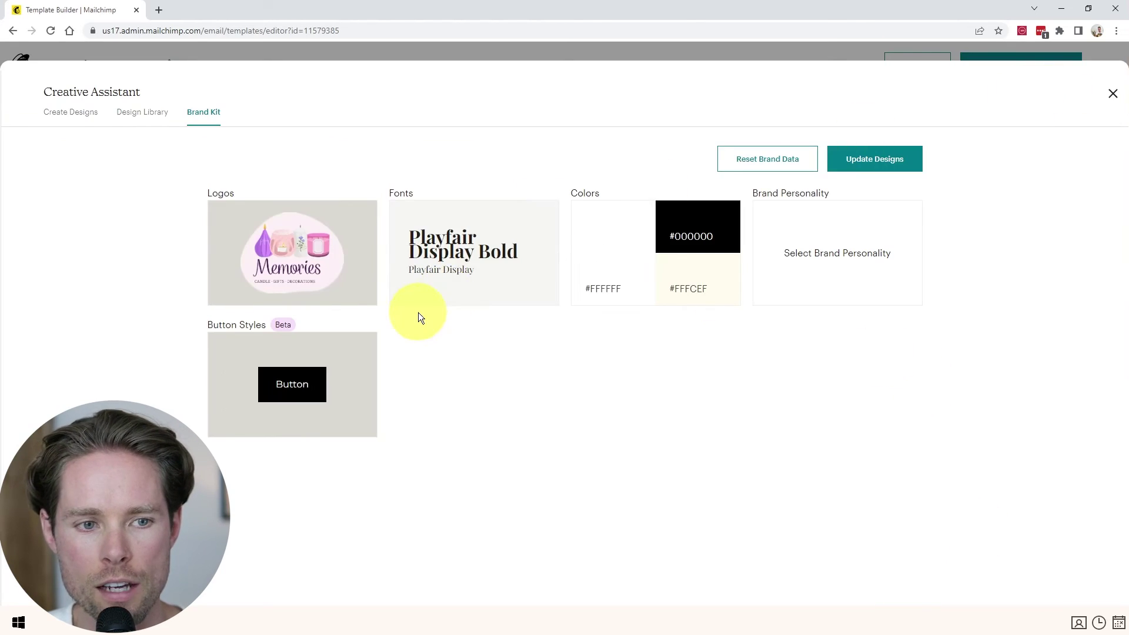
Set the brand kit's heading and subheading/body copy fonts to Gilda Display and save.
{"action": "left_click", "coordinate": [512, 273]}
{"action": "left_click", "coordinate": [149, 182]}
{"action": "type", "text": "gilda"}
{"action": "left_click", "coordinate": [106, 253]}
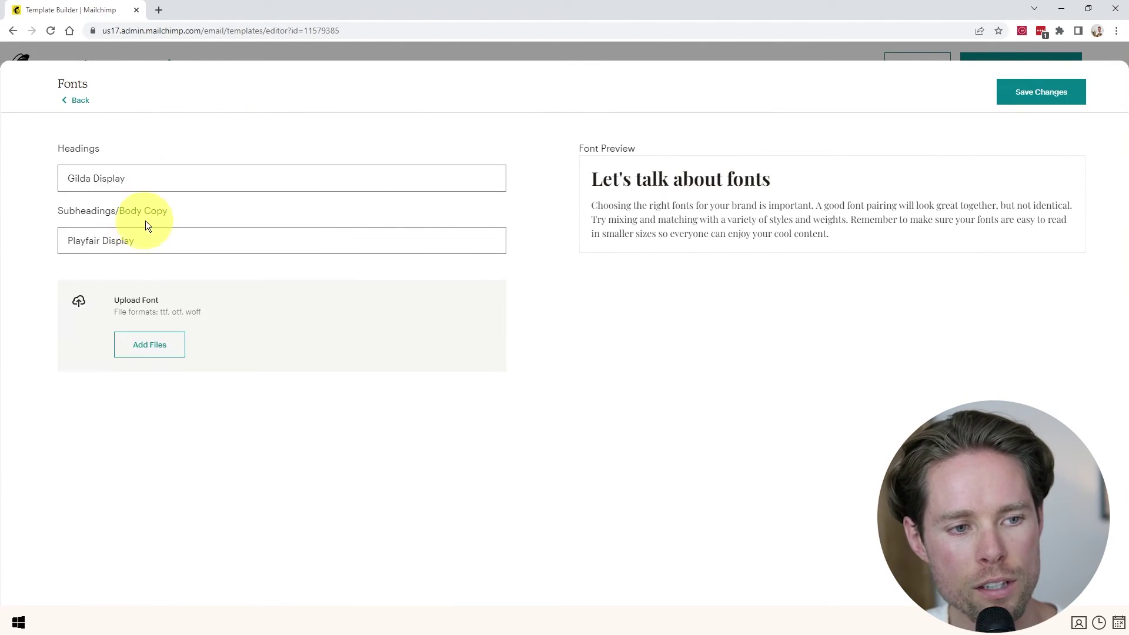
{"action": "left_click", "coordinate": [160, 245]}
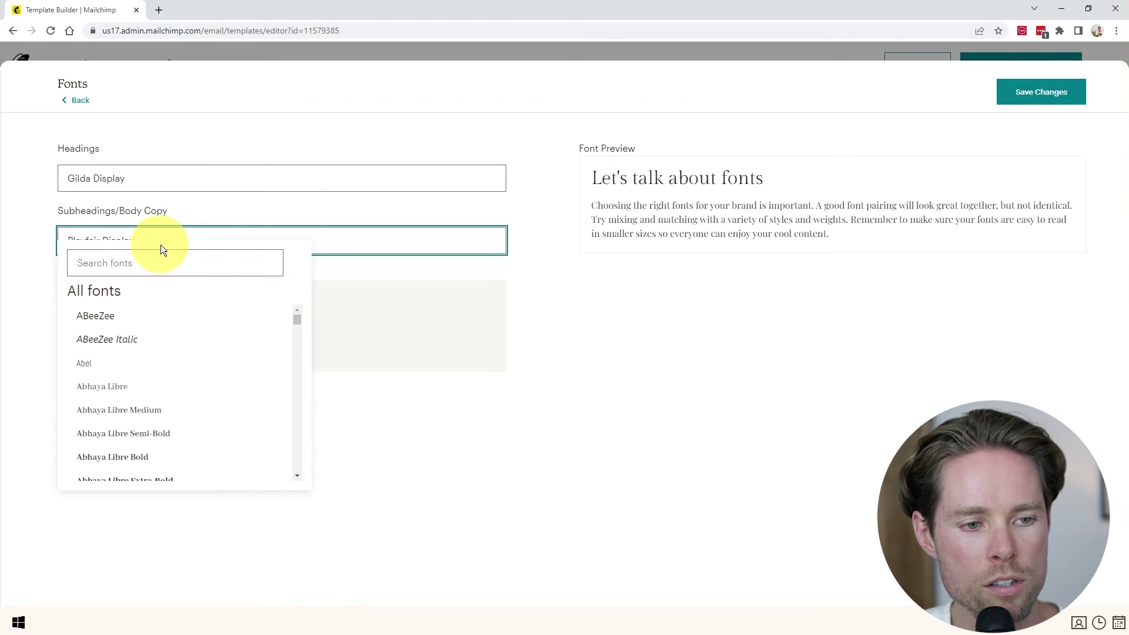
{"action": "left_click", "coordinate": [171, 263]}
{"action": "type", "text": "gilda"}
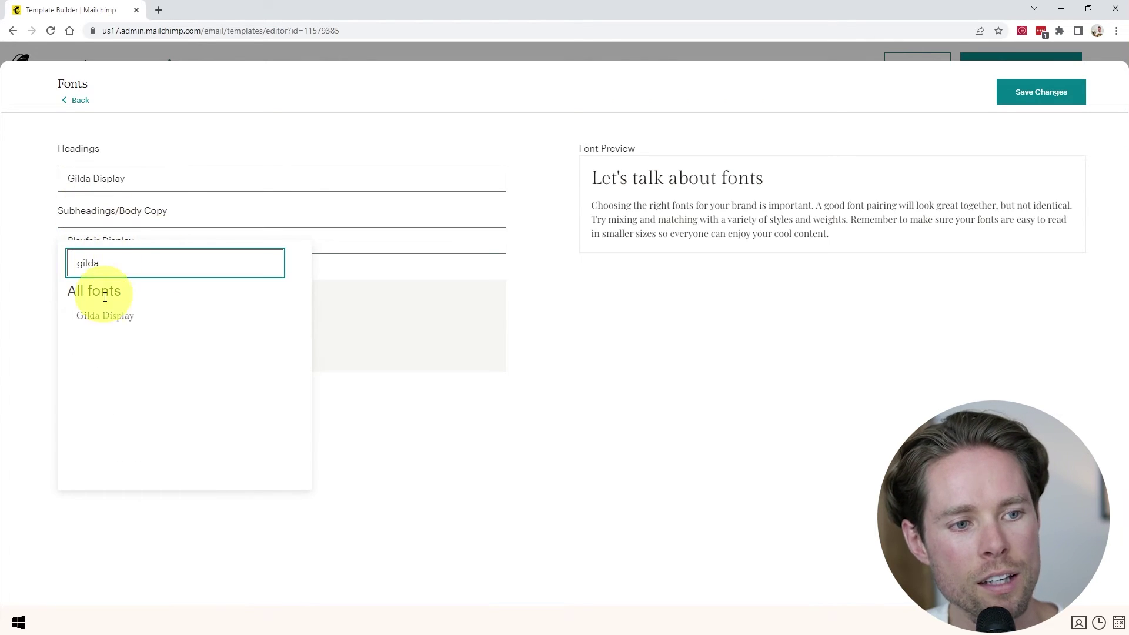
{"action": "left_click", "coordinate": [106, 315]}
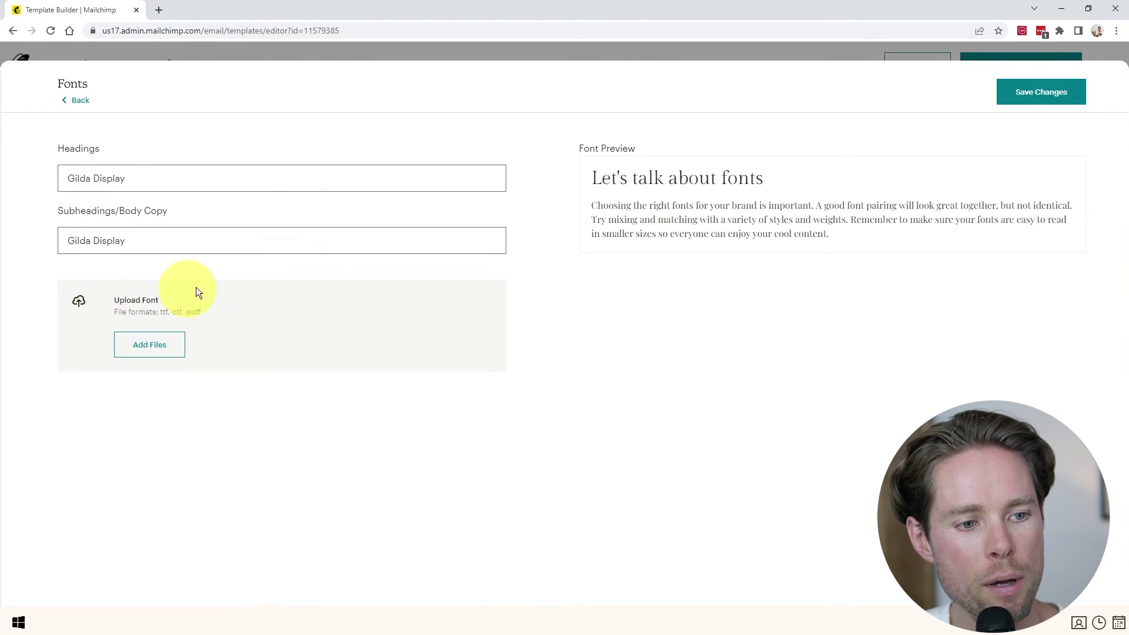
{"action": "left_click", "coordinate": [1041, 91]}
Change the brand kit's pink primary color to F4E3F3 and review its background and logo guidelines.
{"action": "left_click", "coordinate": [708, 298]}
{"action": "left_click", "coordinate": [456, 247]}
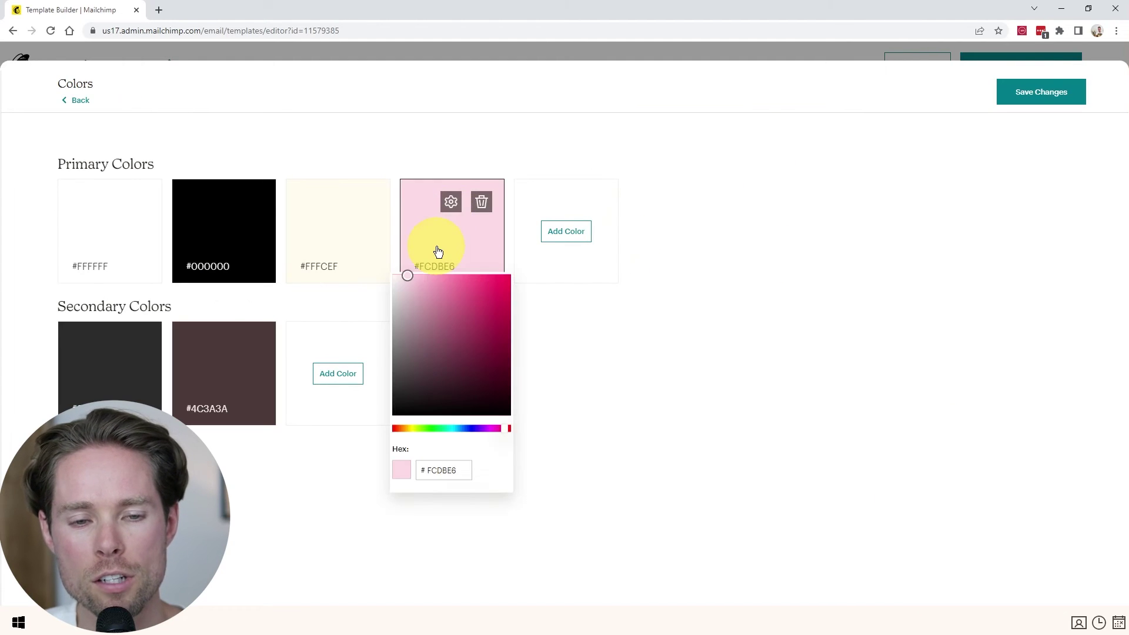
{"action": "double_click", "coordinate": [443, 470]}
{"action": "type", "text": "F4E3F3"}
{"action": "left_click", "coordinate": [451, 202]}
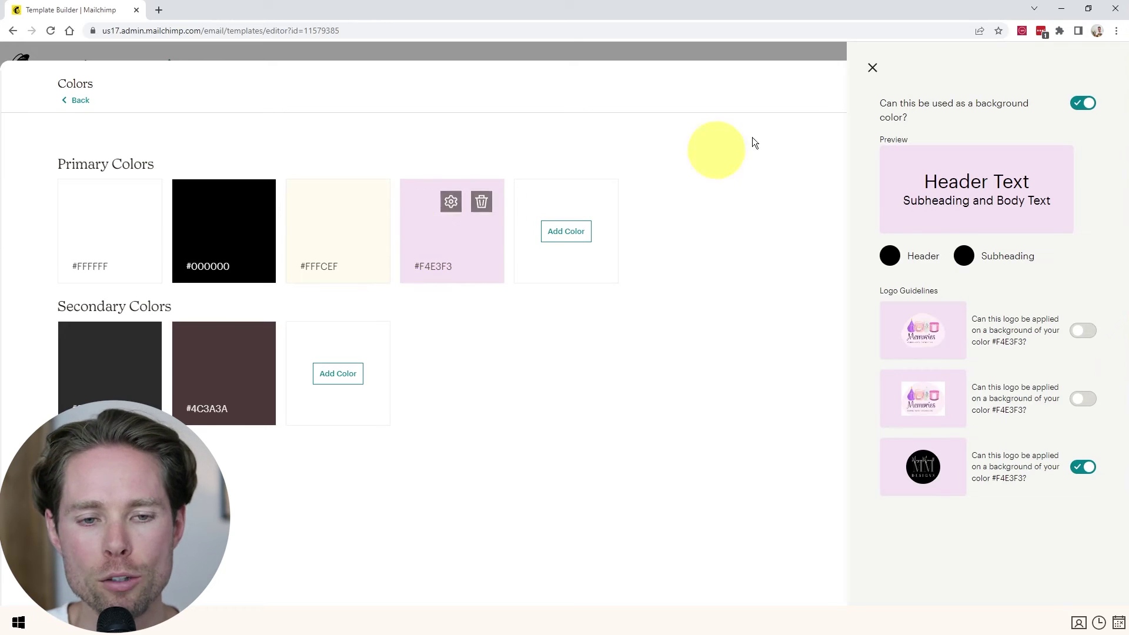
{"action": "left_click", "coordinate": [873, 67]}
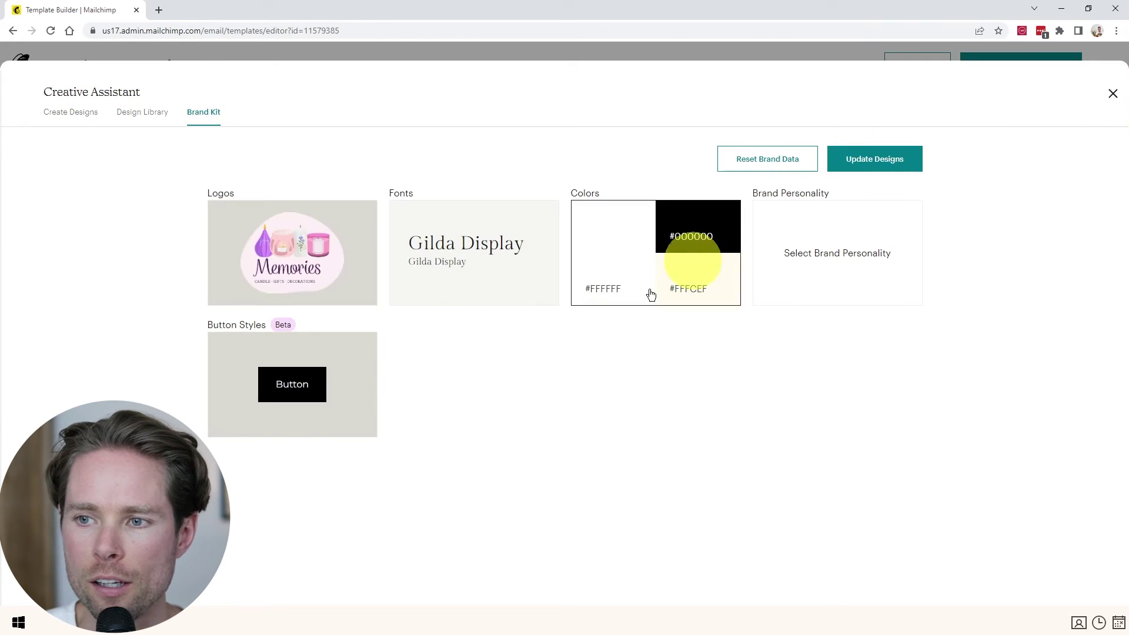
Update the designs, skip the objective, and enter heading "THIS SALE IS ALMOST OVER", subheading "This is your last chance ..." and button text "START SHOPPING".
{"action": "left_click", "coordinate": [866, 164]}
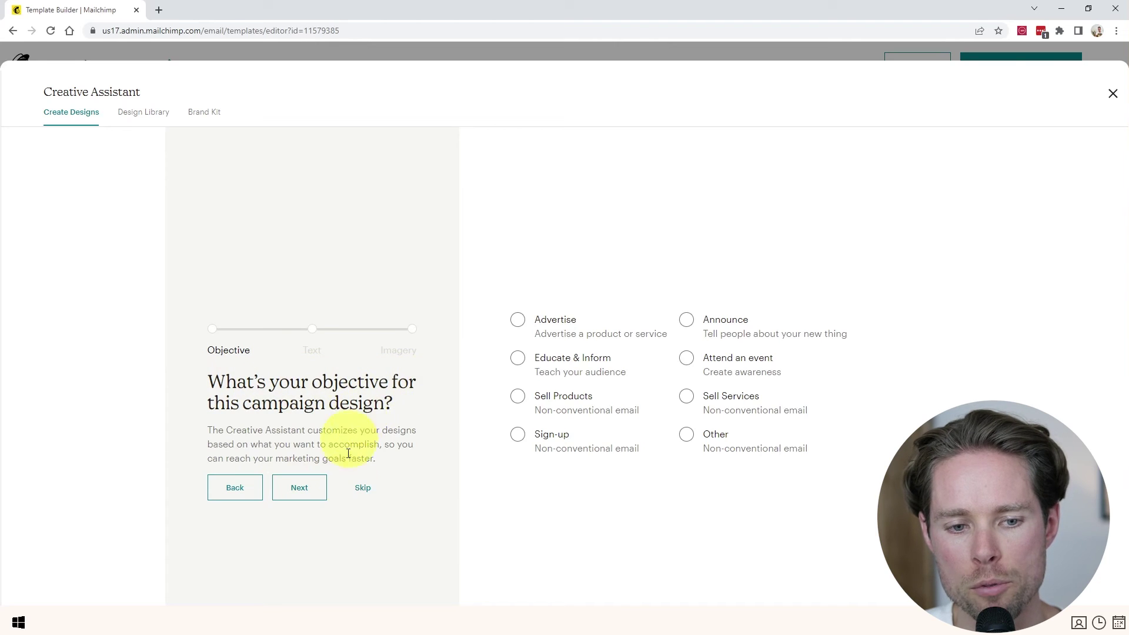
{"action": "left_click", "coordinate": [361, 488]}
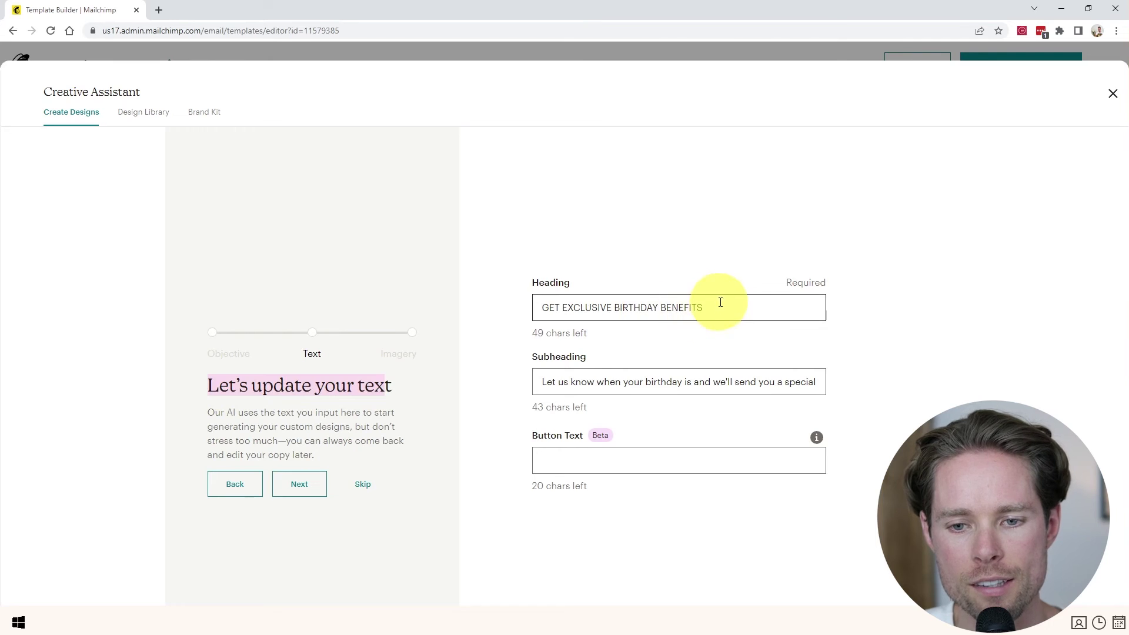
{"action": "triple_click", "coordinate": [586, 318]}
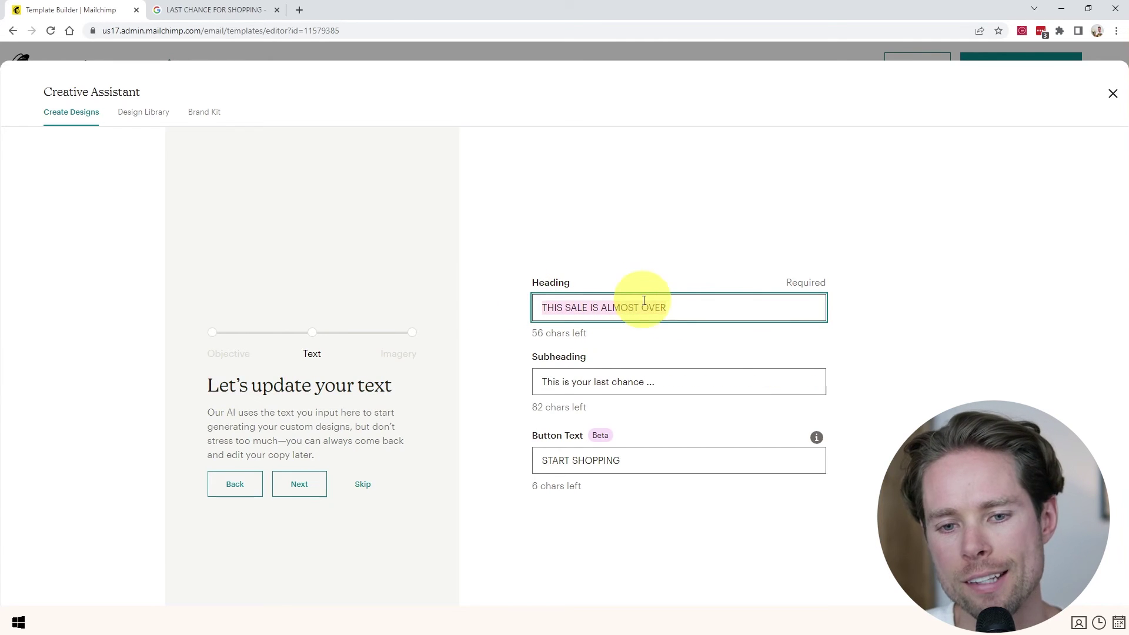
{"action": "left_click", "coordinate": [712, 385]}
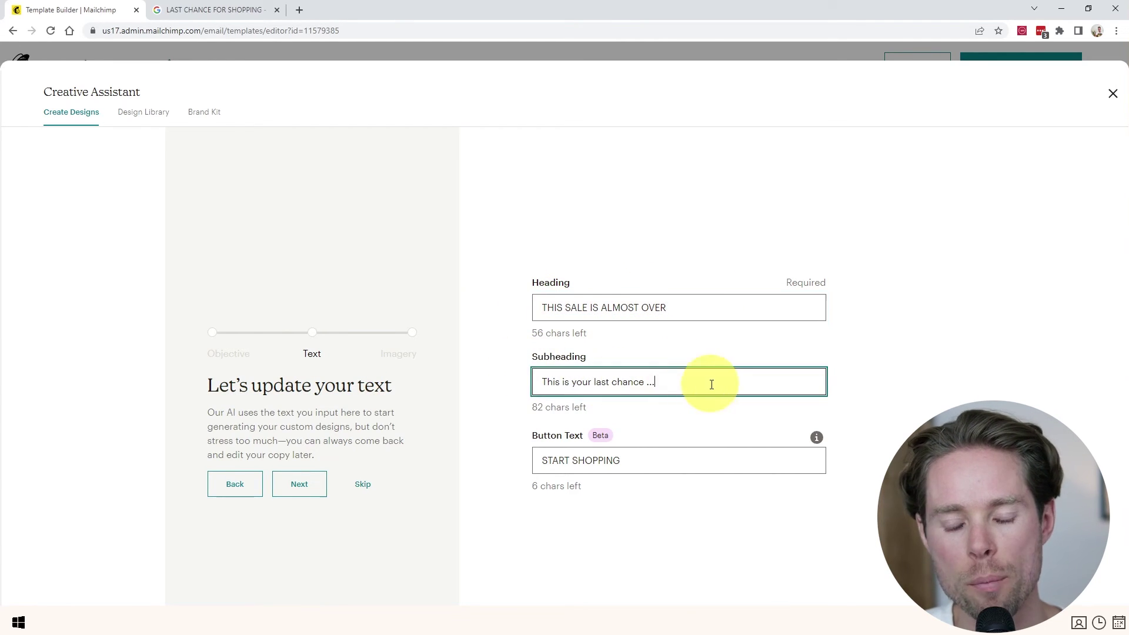
{"action": "left_click", "coordinate": [703, 461]}
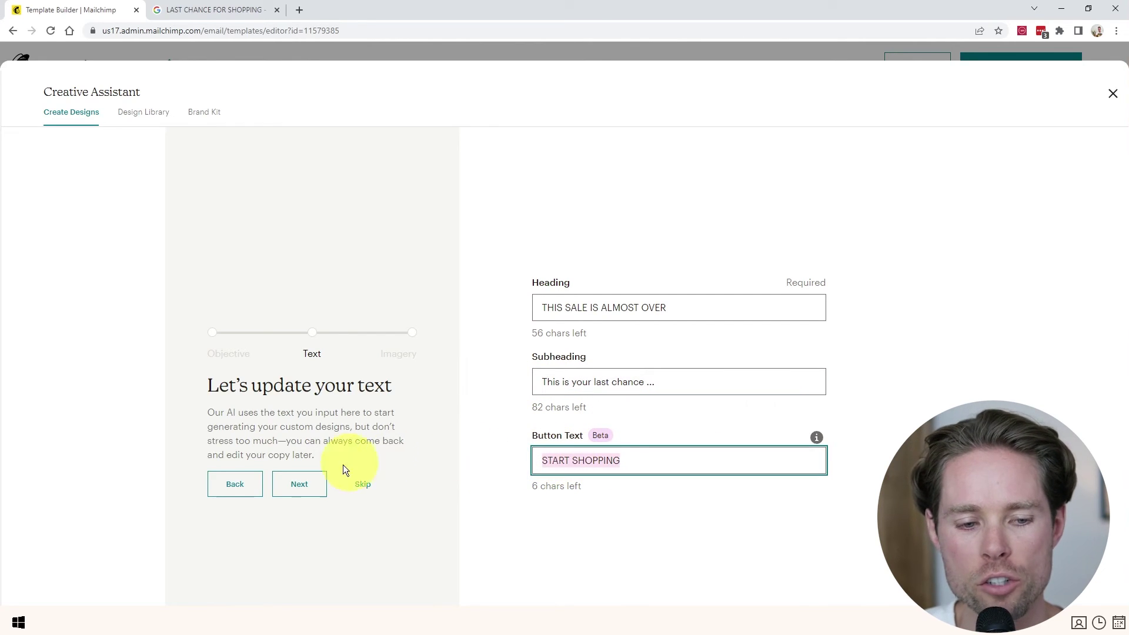
{"action": "left_click", "coordinate": [301, 485]}
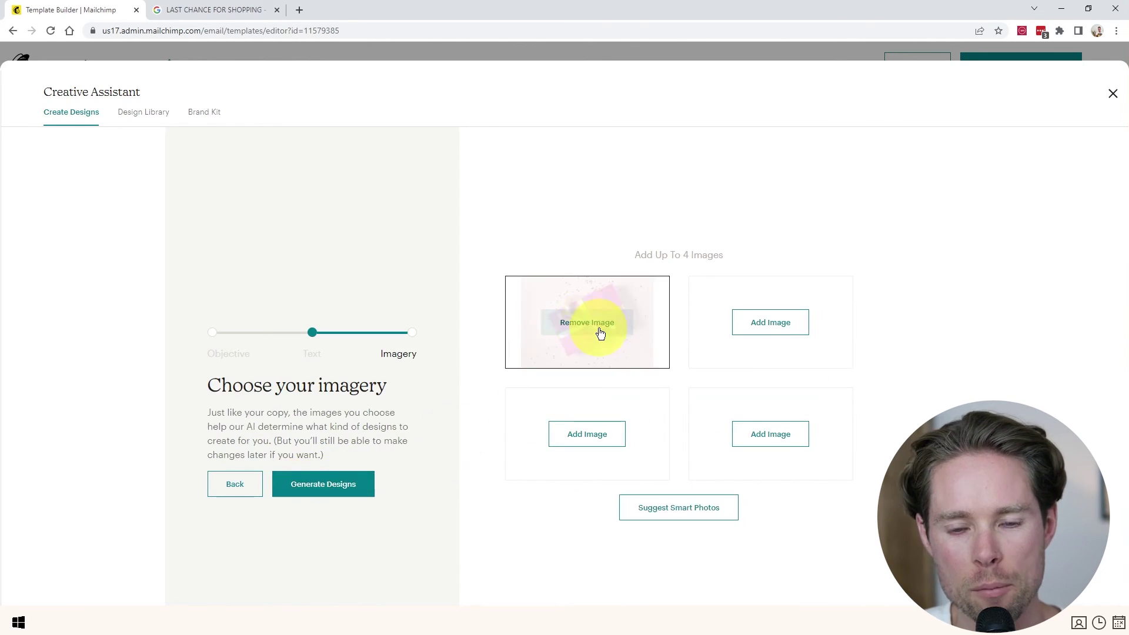
Replace the campaign image with the photo of red SALE tags around a gift and generate the designs.
{"action": "left_click", "coordinate": [591, 329]}
{"action": "left_click", "coordinate": [590, 332]}
{"action": "left_click", "coordinate": [797, 195]}
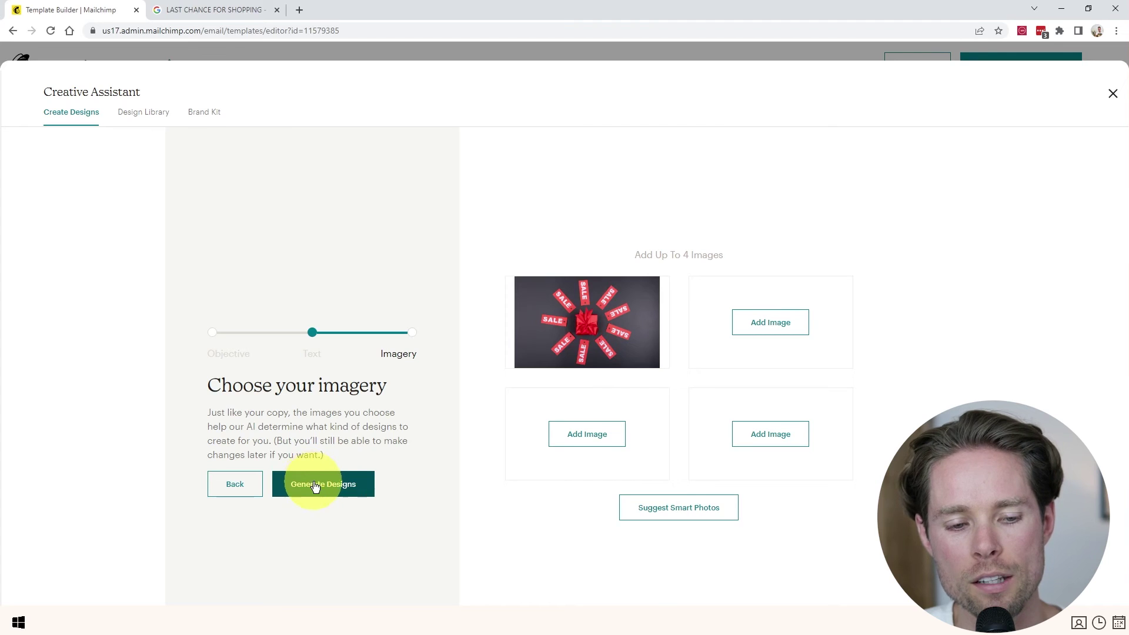
{"action": "left_click", "coordinate": [332, 486]}
Load more designs in the Hero 1:2 size and insert the one with offset black shapes behind the sale photo.
{"action": "left_click", "coordinate": [523, 183]}
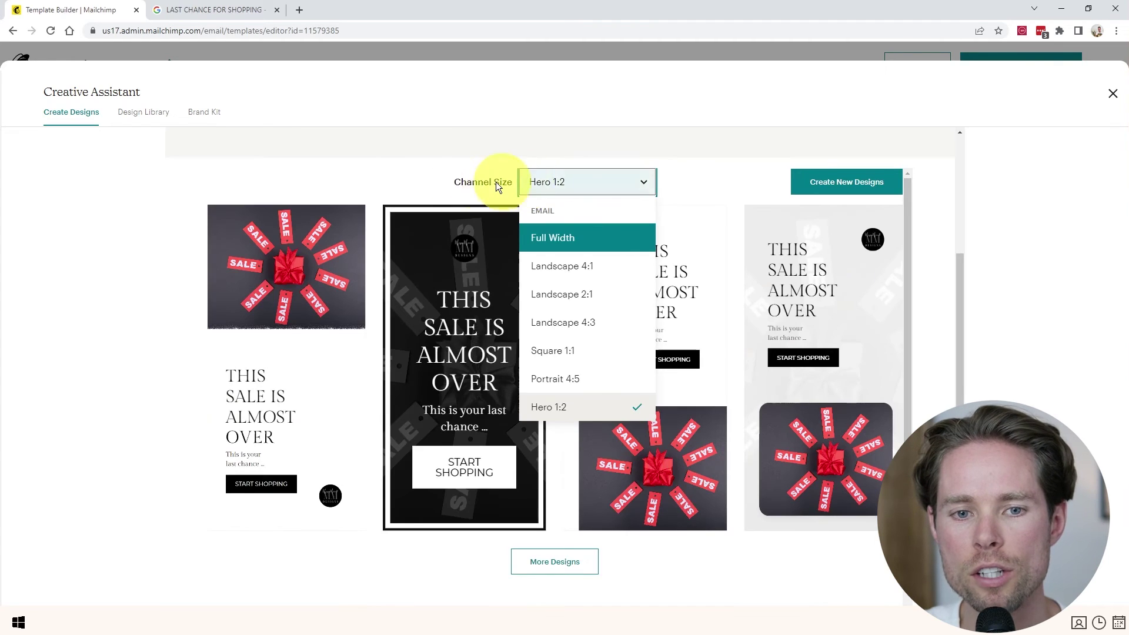
{"action": "left_click", "coordinate": [599, 182]}
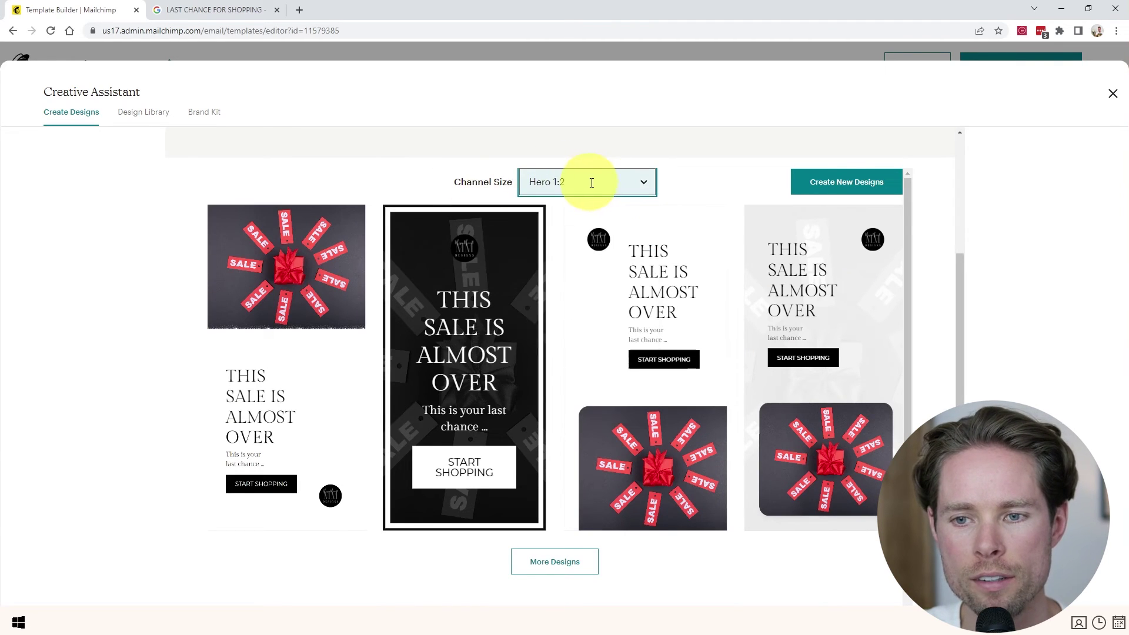
{"action": "scroll", "coordinate": [564, 520], "scroll_direction": "down", "scroll_amount": 1}
{"action": "scroll", "coordinate": [746, 514], "scroll_direction": "up", "scroll_amount": 1}
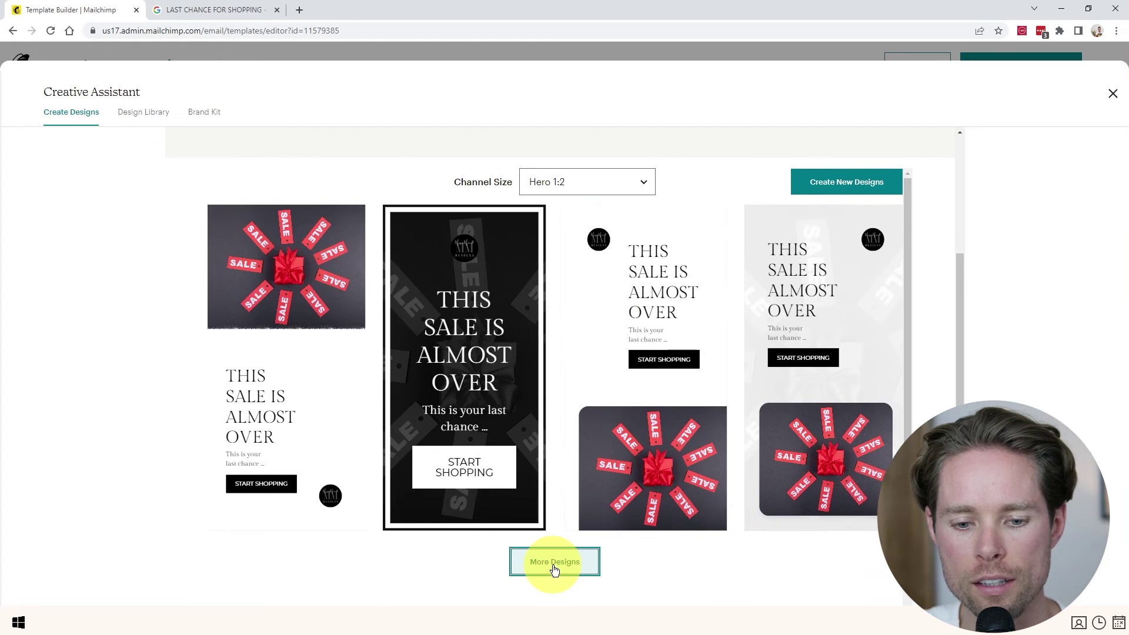
{"action": "left_click", "coordinate": [555, 564]}
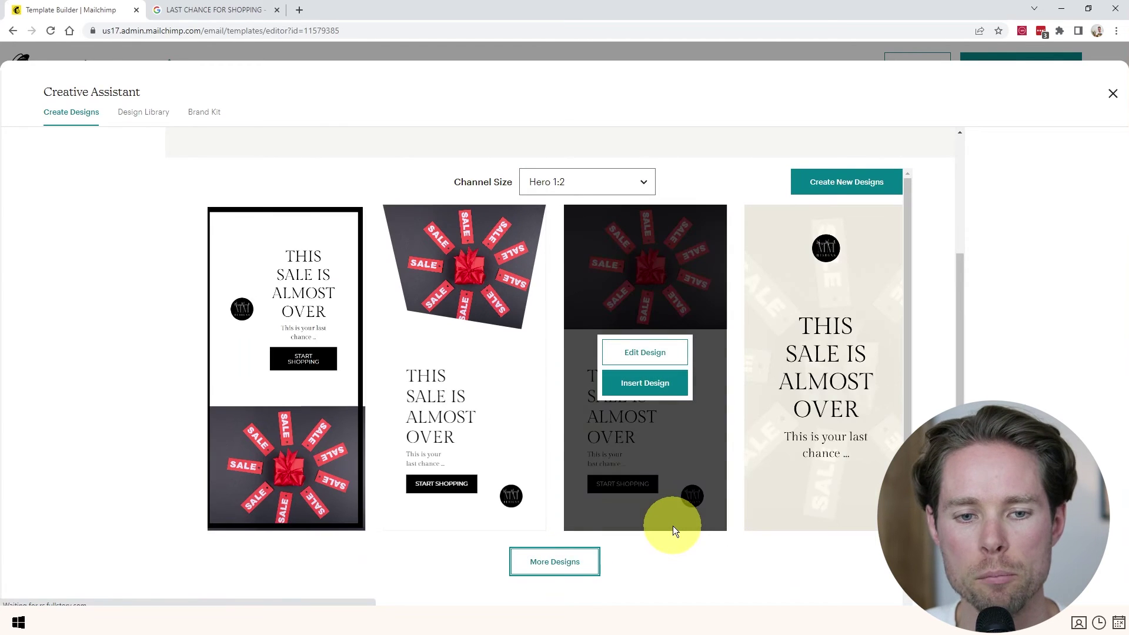
{"action": "scroll", "coordinate": [685, 533], "scroll_direction": "down", "scroll_amount": 1}
{"action": "scroll", "coordinate": [728, 521], "scroll_direction": "up", "scroll_amount": 1}
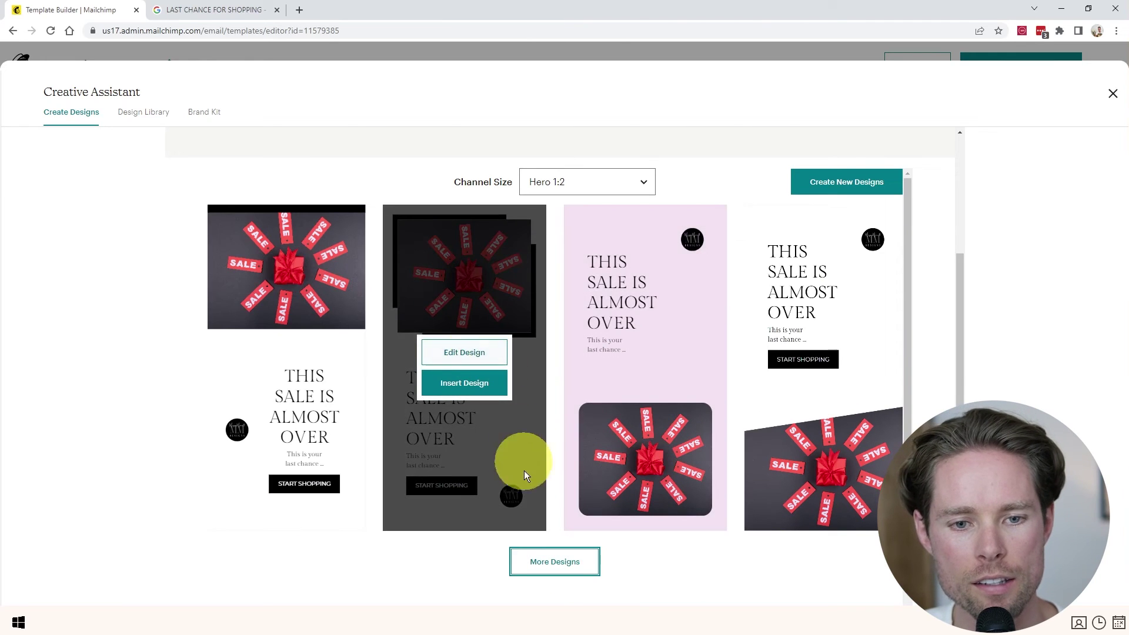
{"action": "left_click", "coordinate": [467, 385]}
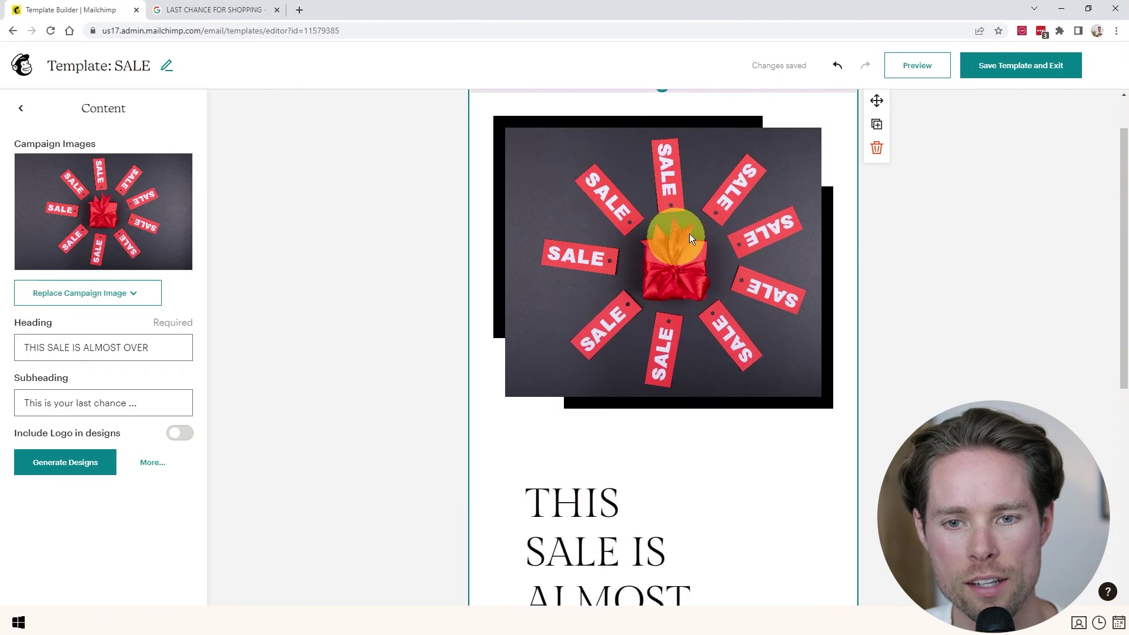
Add a heading below the sale hero reading "If you have any questions or comments, please email us at" followed by the contact email.
{"action": "scroll", "coordinate": [654, 247], "scroll_direction": "down", "scroll_amount": 5}
{"action": "left_click", "coordinate": [662, 440]}
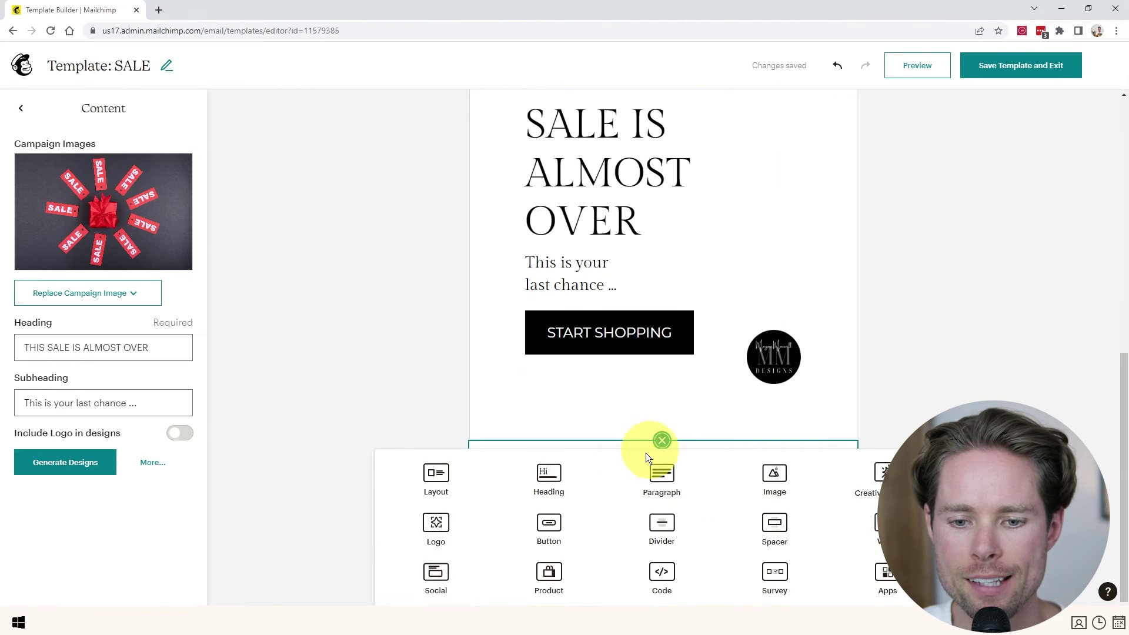
{"action": "left_click", "coordinate": [541, 474]}
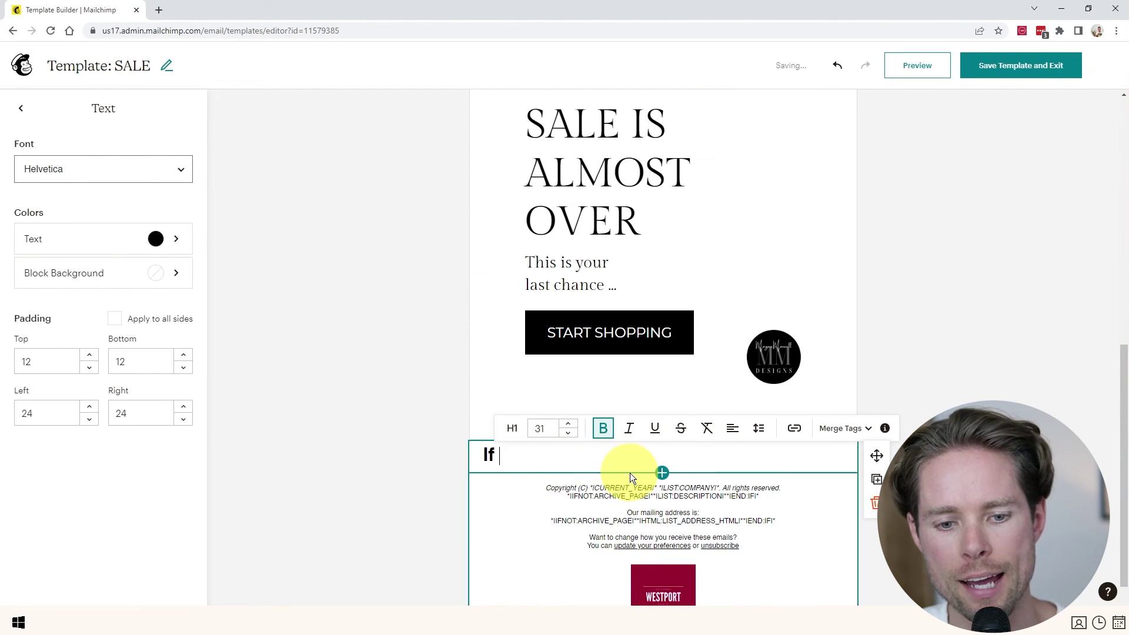
{"action": "type", "text": "If you have any questions or comments, please email us at 123@123.com"}
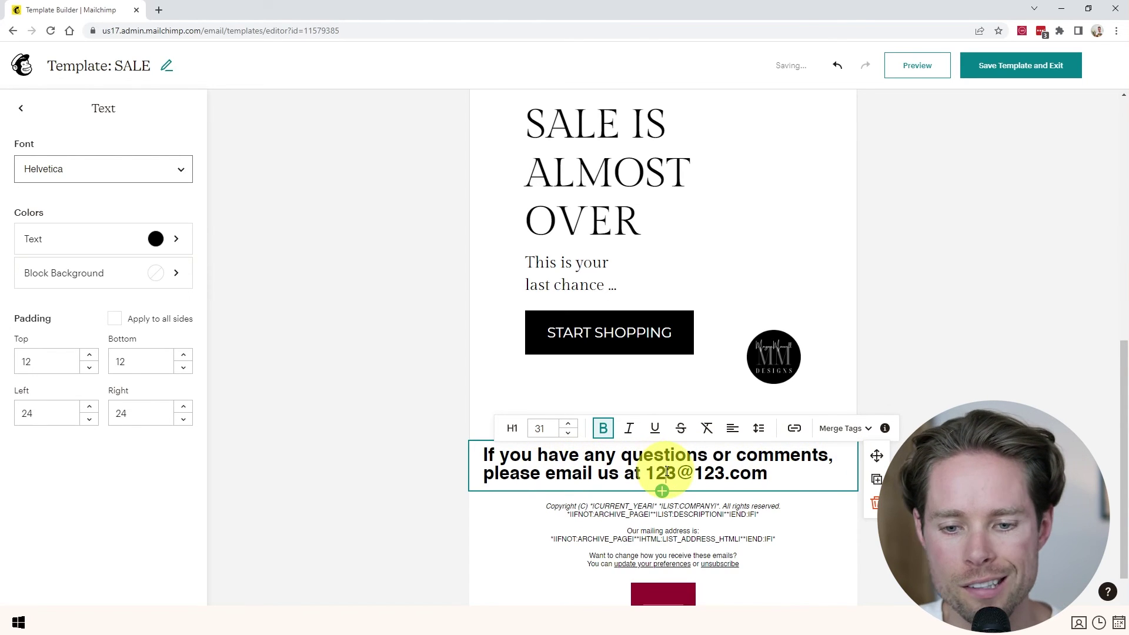
Format the contact heading in Gilda Display at size 22 and center it.
{"action": "left_click_drag", "start_coordinate": [768, 474], "coordinate": [477, 400]}
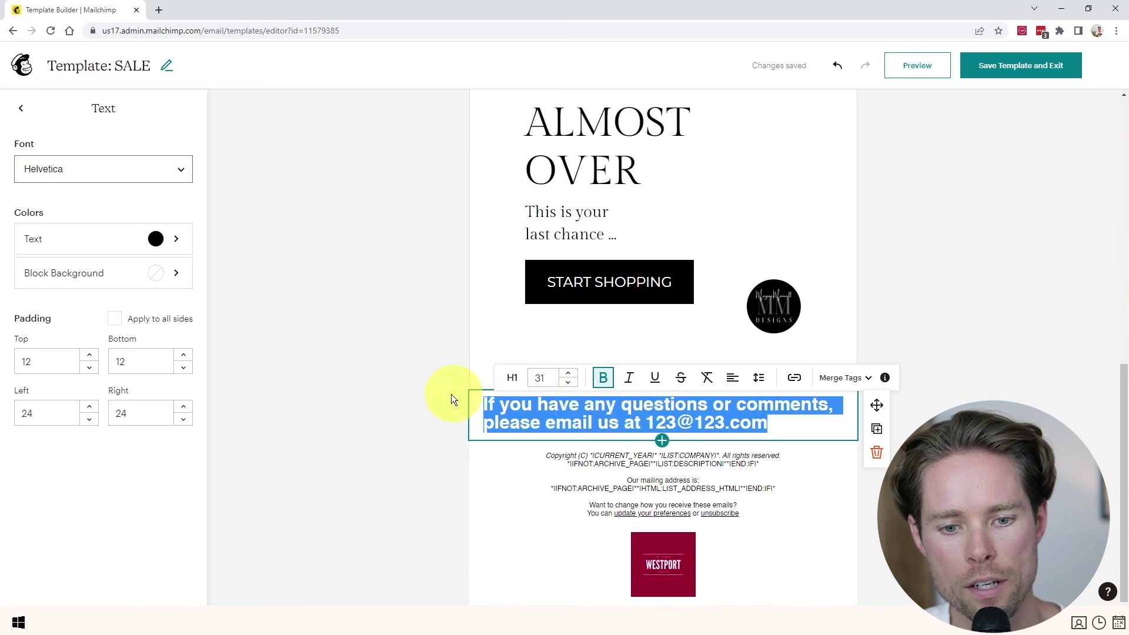
{"action": "left_click", "coordinate": [88, 171]}
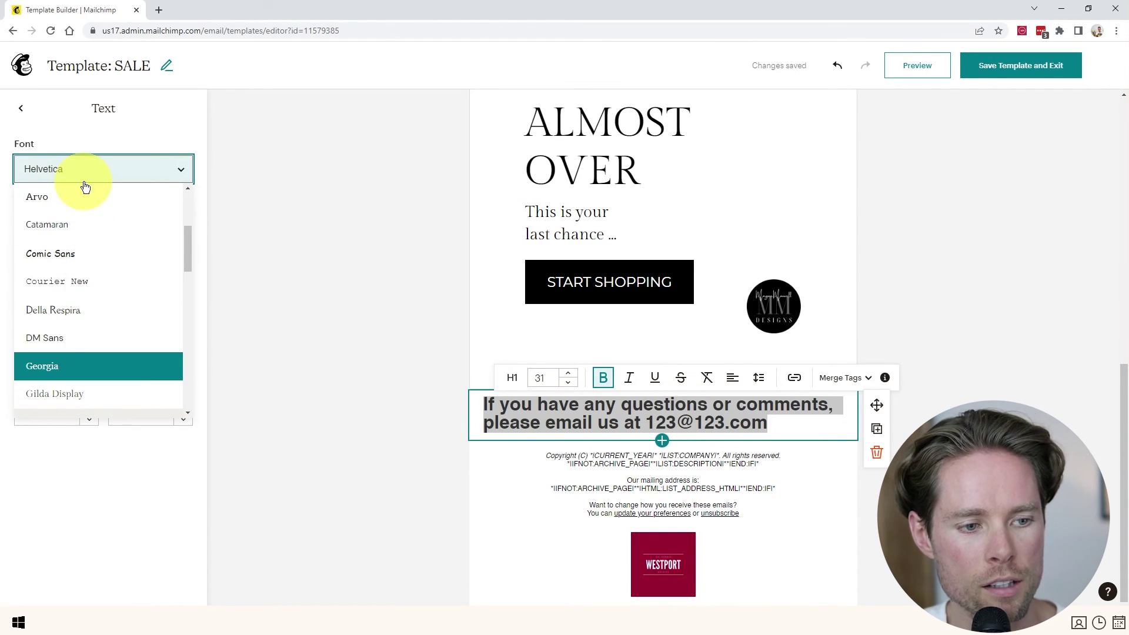
{"action": "left_click", "coordinate": [79, 400]}
{"action": "left_click", "coordinate": [733, 377]}
{"action": "left_click", "coordinate": [722, 348]}
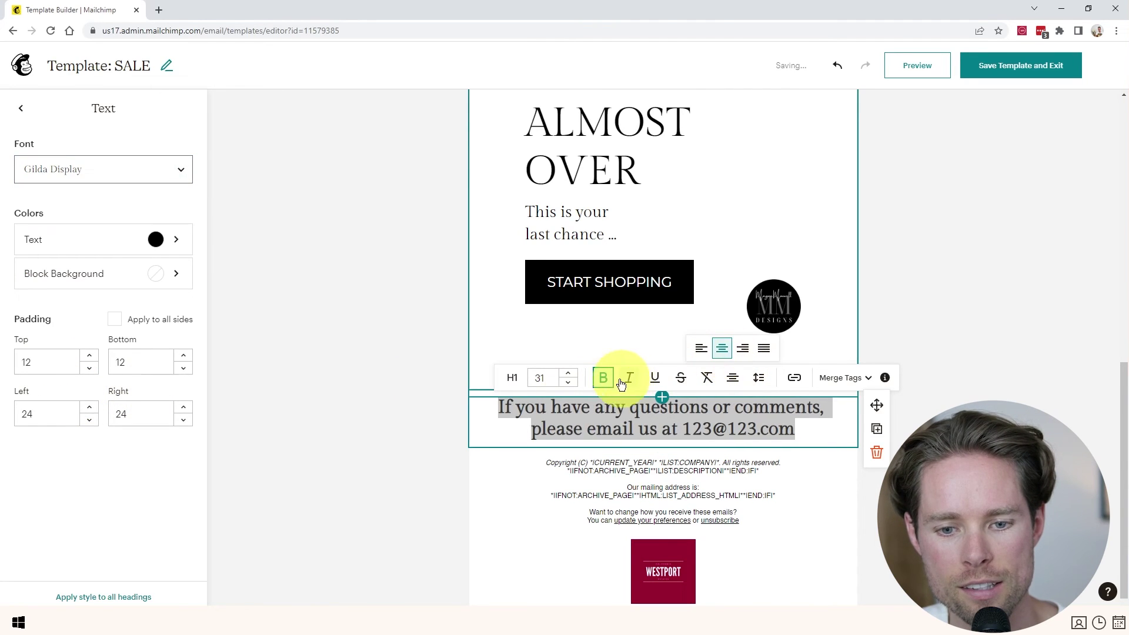
{"action": "left_click", "coordinate": [568, 383]}
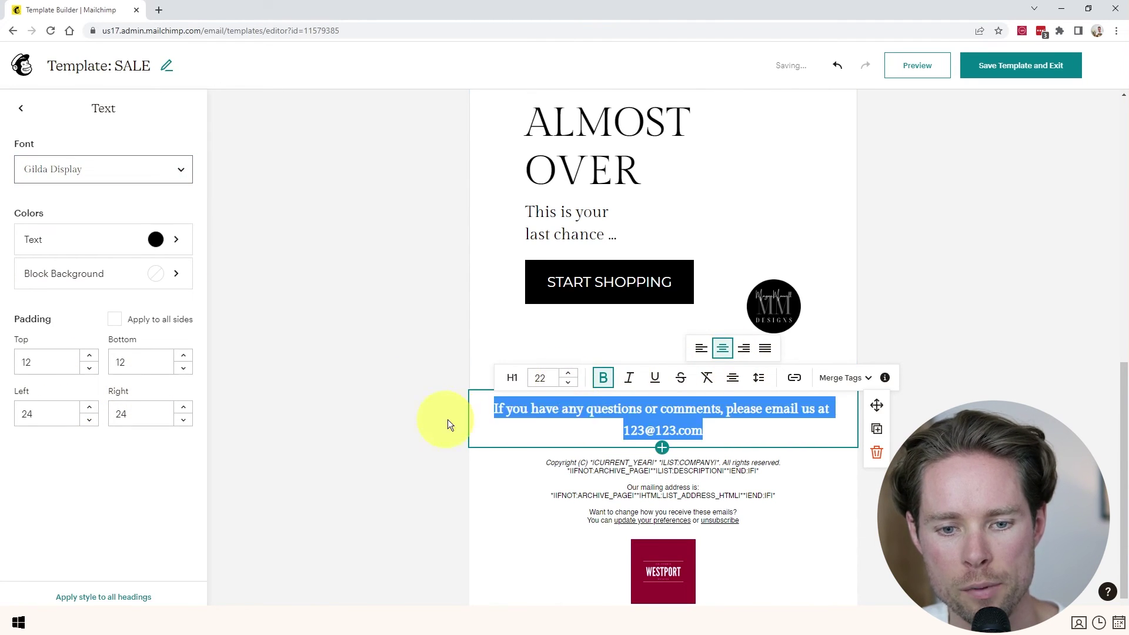
Insert a divider and a social block beneath the contact heading, and set the social icons' color to Dark.
{"action": "left_click", "coordinate": [661, 448]}
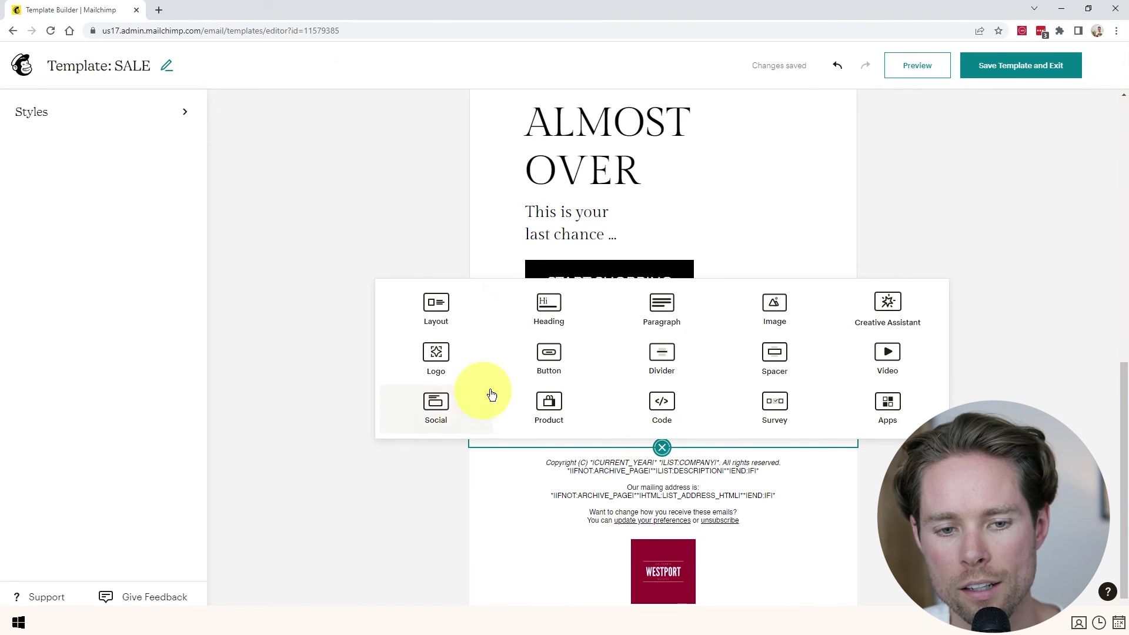
{"action": "left_click", "coordinate": [662, 356]}
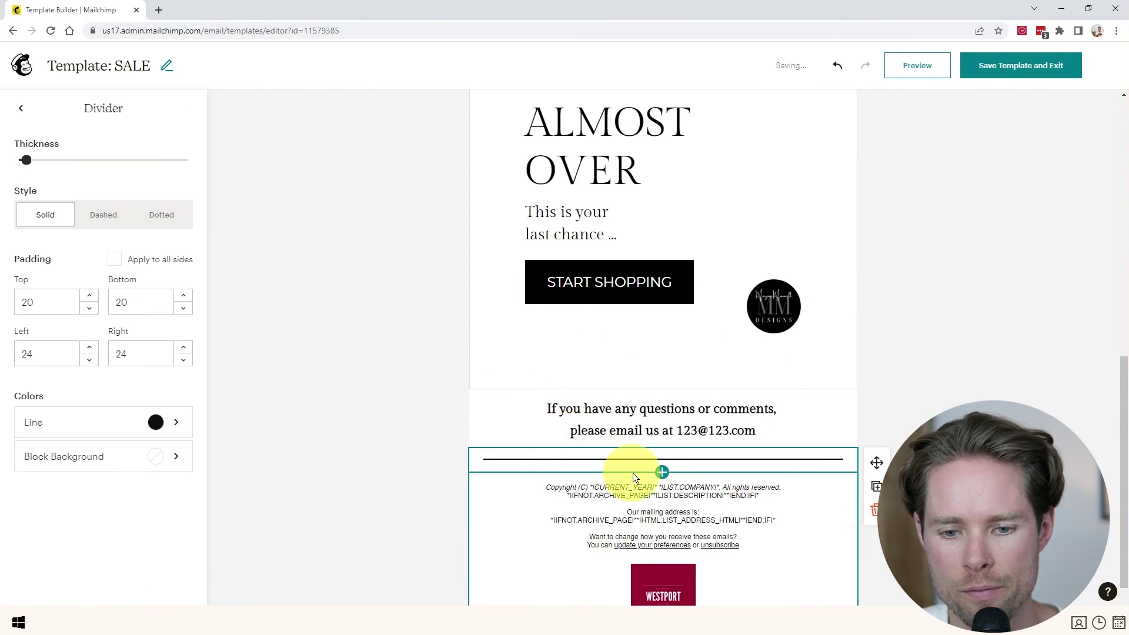
{"action": "left_click", "coordinate": [660, 472]}
{"action": "left_click", "coordinate": [436, 442]}
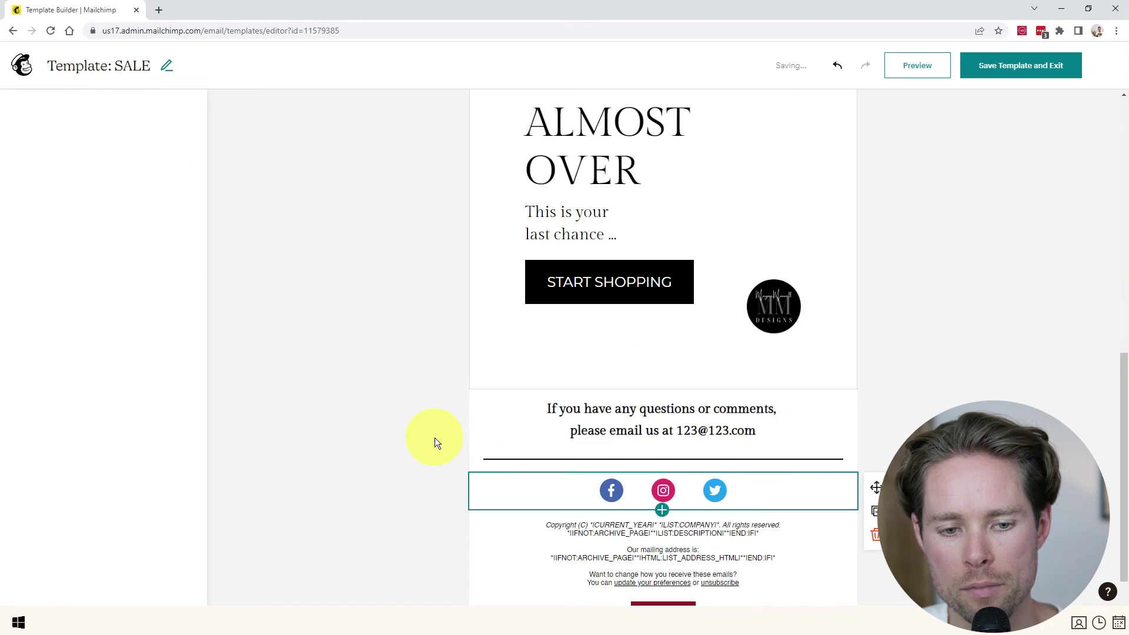
{"action": "scroll", "coordinate": [125, 495], "scroll_direction": "down", "scroll_amount": 3}
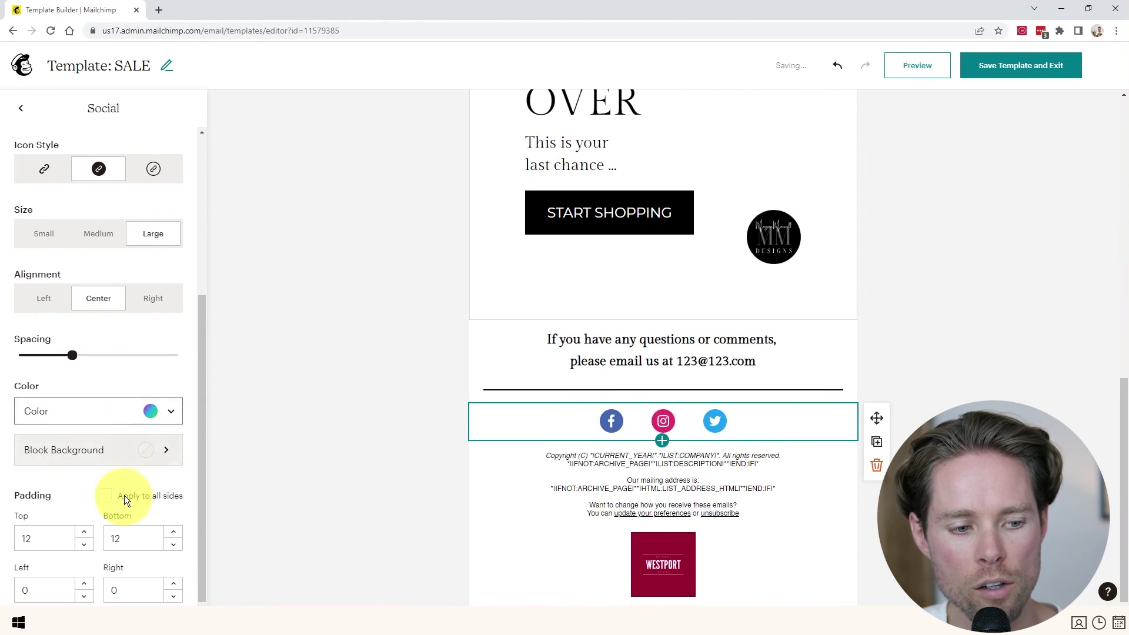
{"action": "left_click", "coordinate": [121, 411]}
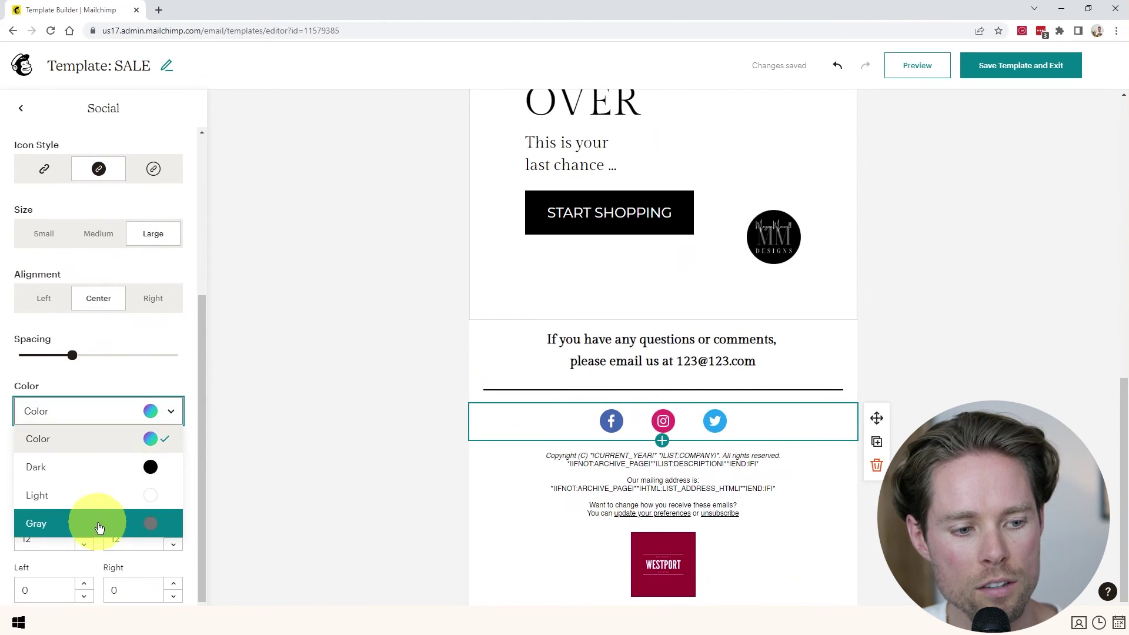
{"action": "left_click", "coordinate": [102, 467]}
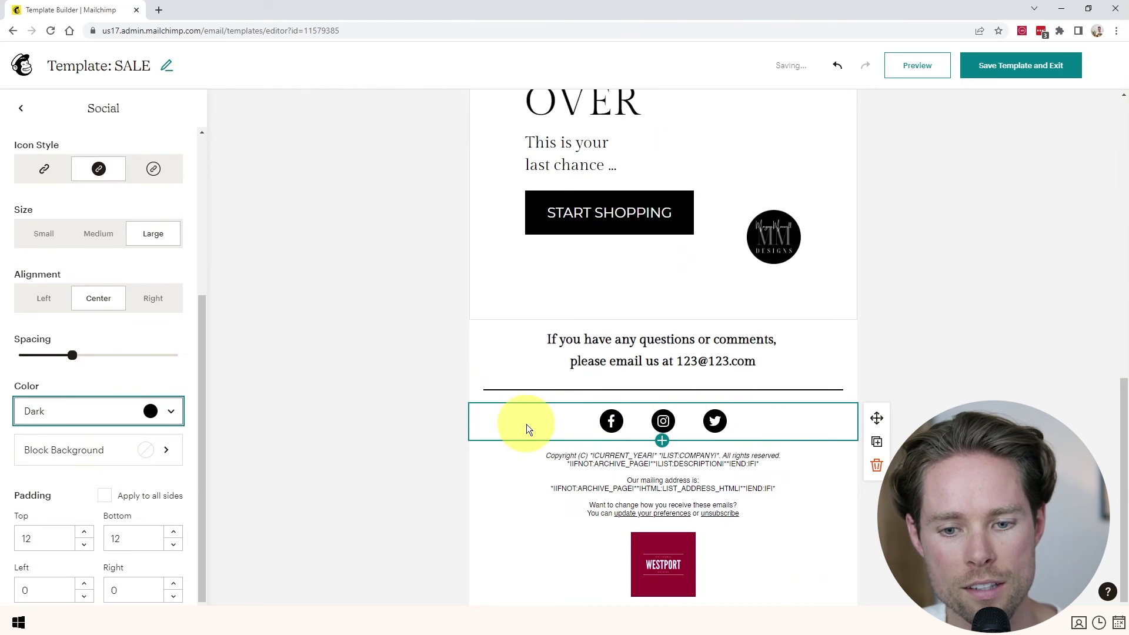
Replace the Westport logo in the footer with the round black MM Designs logo and shrink it.
{"action": "left_click", "coordinate": [669, 567]}
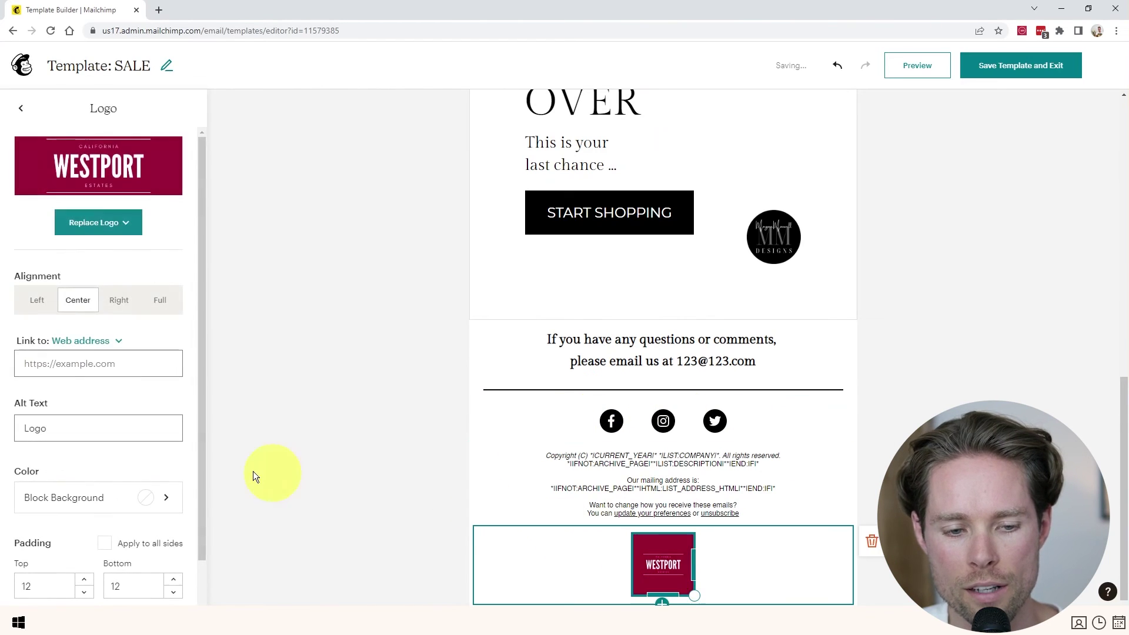
{"action": "left_click", "coordinate": [111, 226]}
{"action": "left_click", "coordinate": [88, 261]}
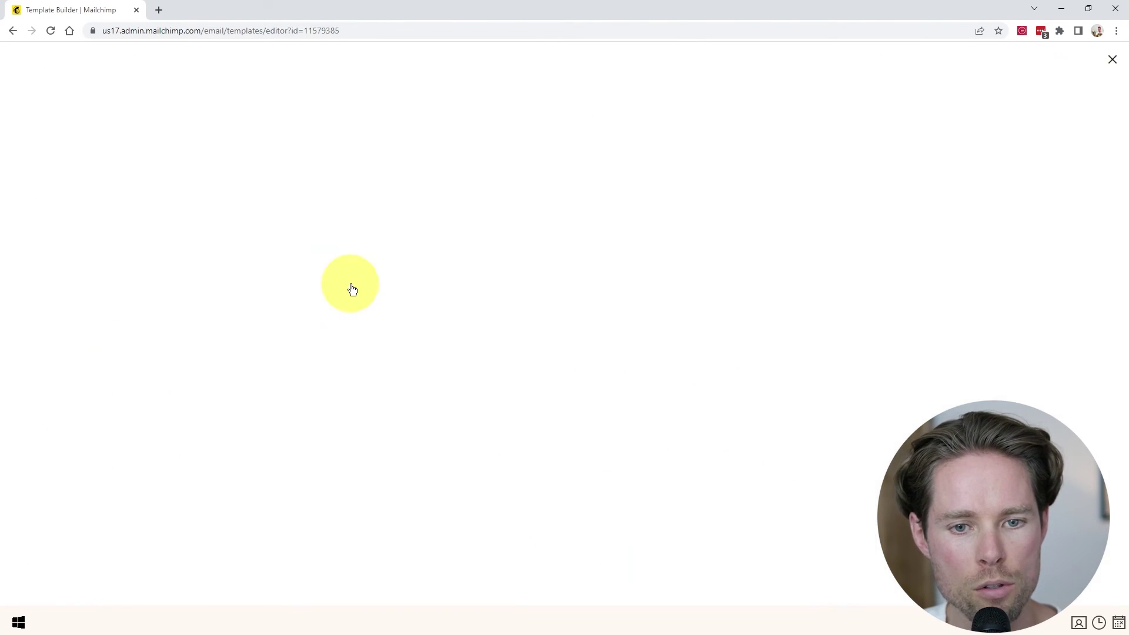
{"action": "left_click", "coordinate": [381, 271]}
{"action": "left_click", "coordinate": [1096, 99]}
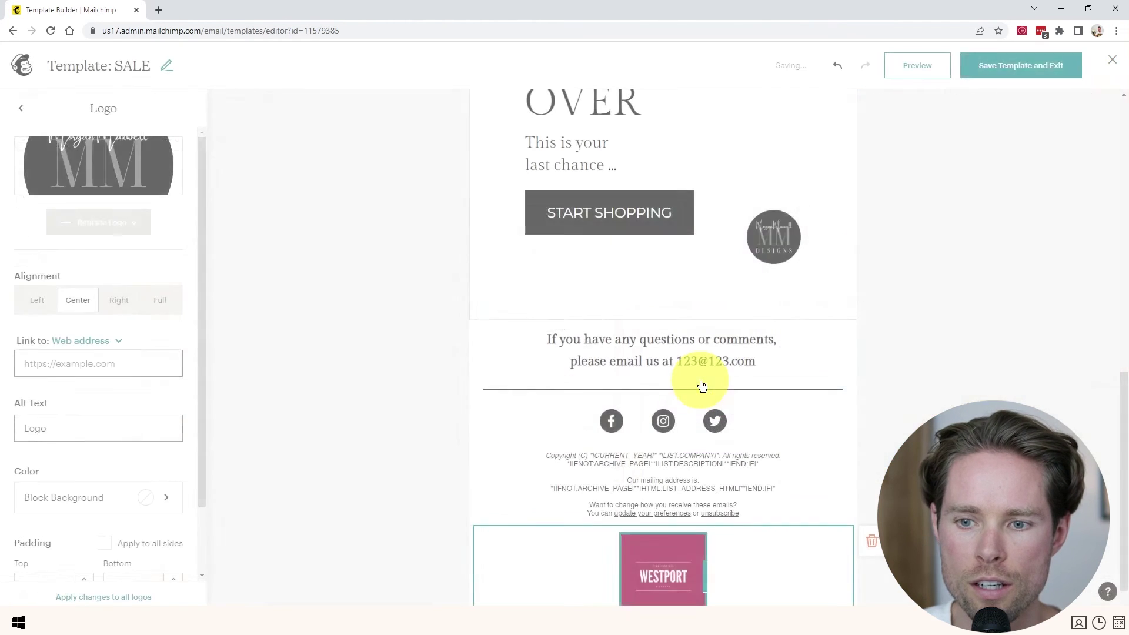
{"action": "left_click_drag", "start_coordinate": [699, 583], "coordinate": [681, 547]}
{"action": "left_click", "coordinate": [439, 470]}
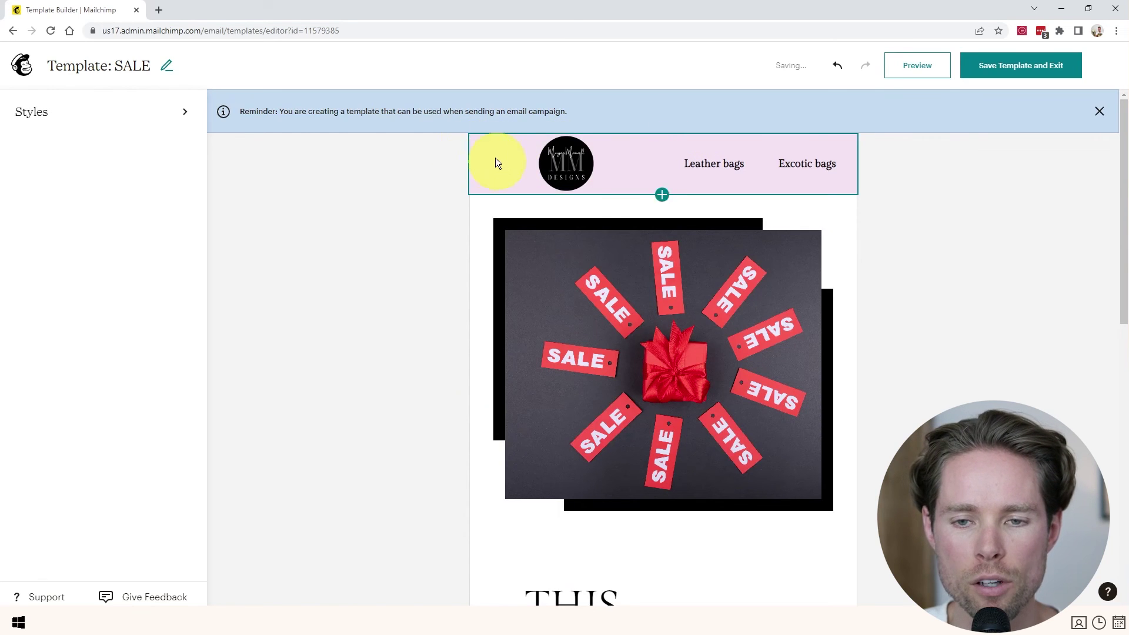
Set the footer's layout background to the light pink swatch F4E3F3.
{"action": "scroll", "coordinate": [503, 468], "scroll_direction": "down", "scroll_amount": 11}
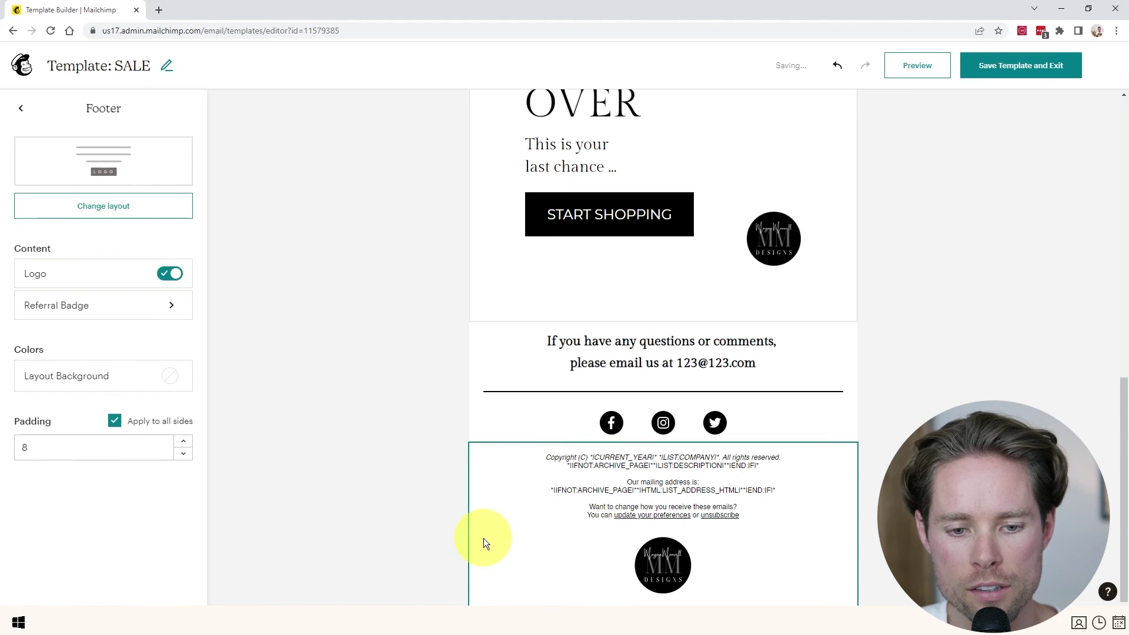
{"action": "left_click", "coordinate": [84, 377]}
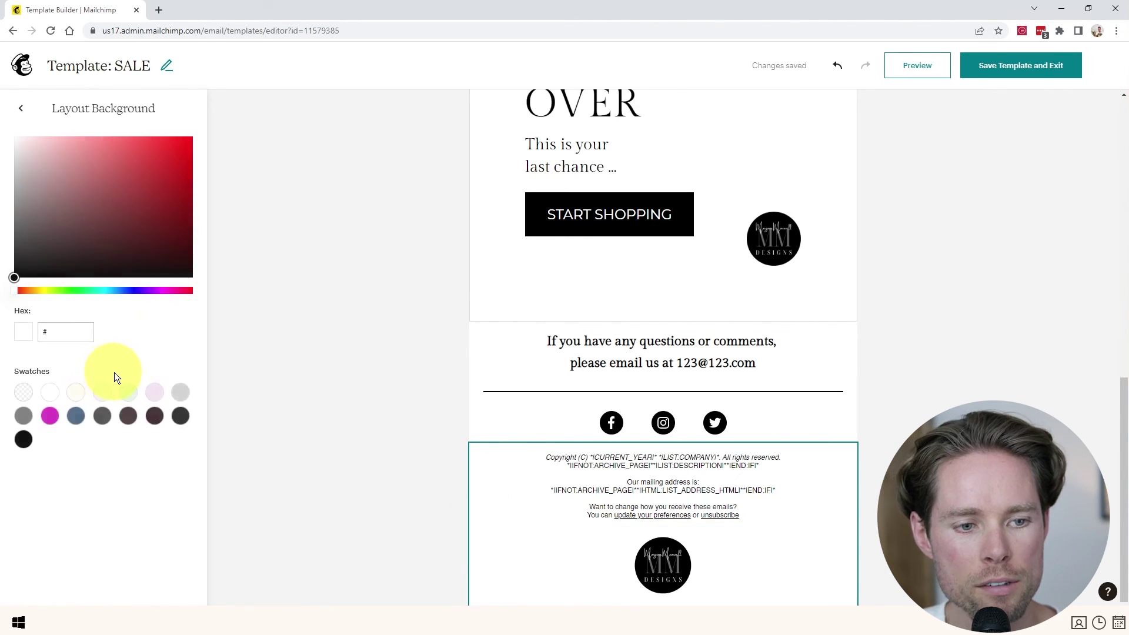
{"action": "left_click", "coordinate": [154, 392]}
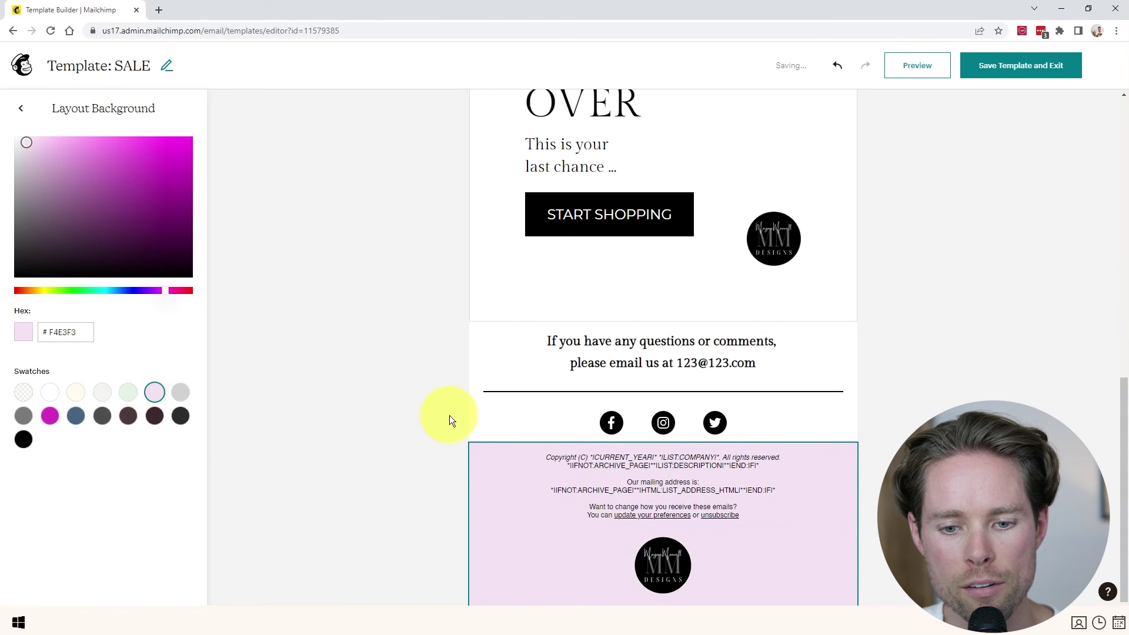
Give the social icons block the same light pink background as the footer.
{"action": "left_click", "coordinate": [485, 414]}
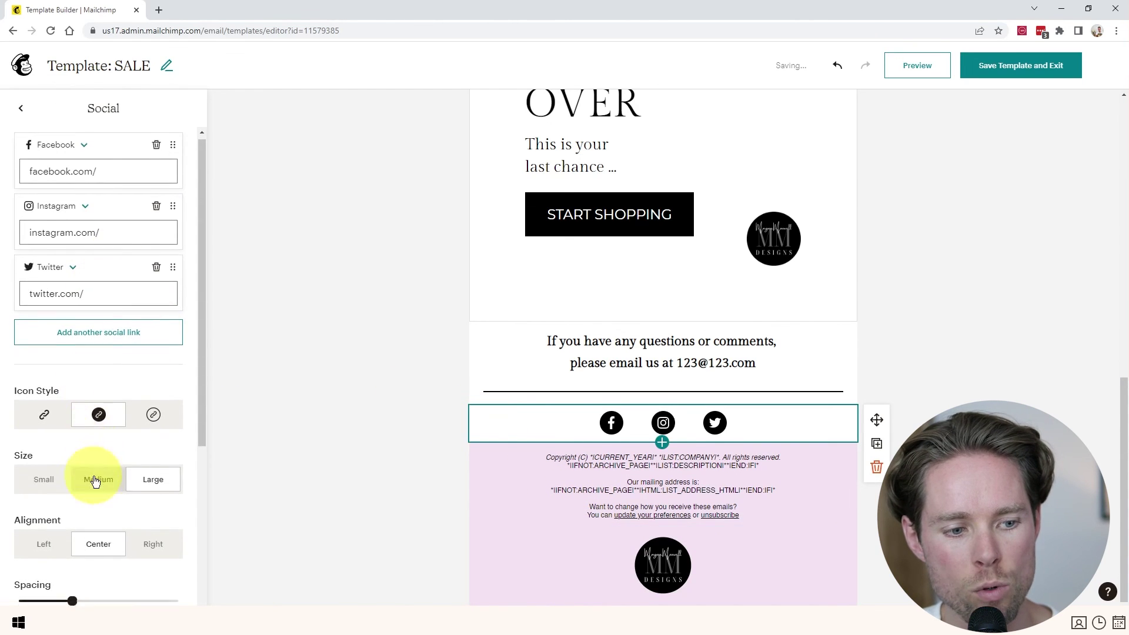
{"action": "scroll", "coordinate": [93, 464], "scroll_direction": "down", "scroll_amount": 4}
{"action": "left_click", "coordinate": [93, 456]}
{"action": "left_click", "coordinate": [100, 393]}
{"action": "left_click", "coordinate": [857, 425]}
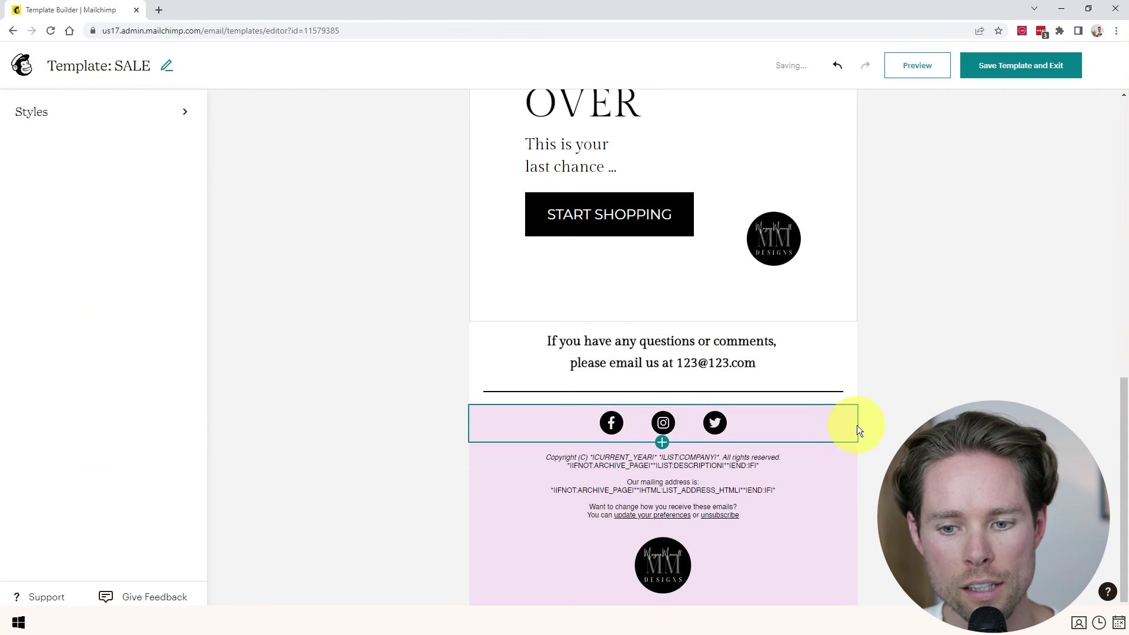
Increase the social block's top padding by several increments for more room above the icons.
{"action": "left_click", "coordinate": [846, 422]}
{"action": "scroll", "coordinate": [109, 406], "scroll_direction": "down", "scroll_amount": 5}
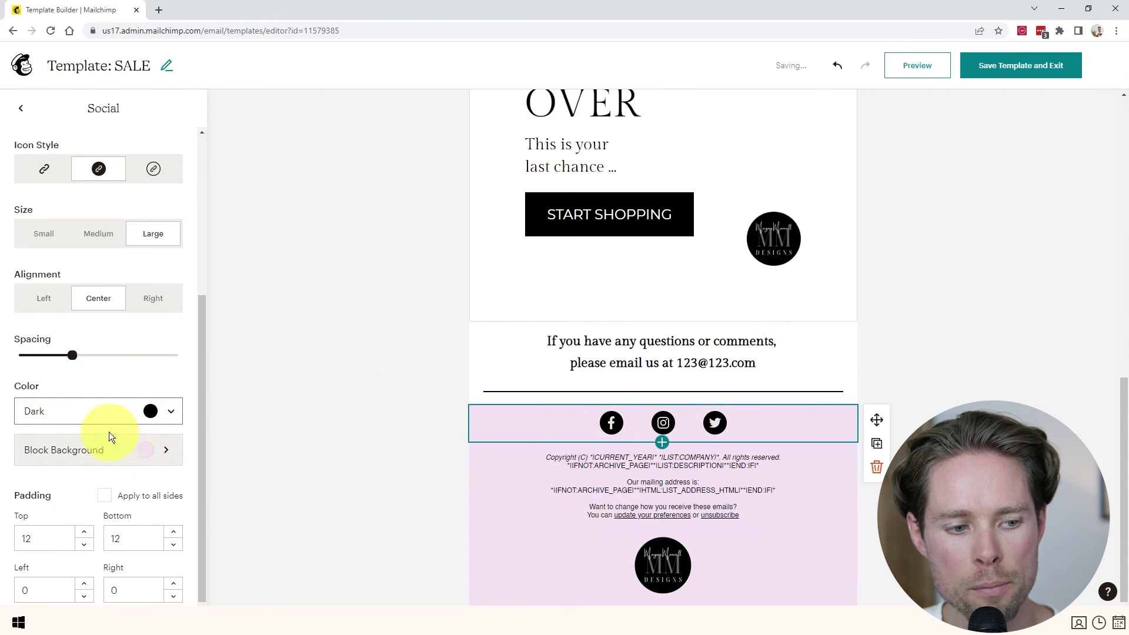
{"action": "left_click", "coordinate": [85, 531]}
{"action": "left_click", "coordinate": [84, 532]}
{"action": "left_click", "coordinate": [84, 532]}
{"action": "left_click", "coordinate": [84, 531]}
{"action": "left_click", "coordinate": [84, 532]}
{"action": "left_click", "coordinate": [84, 532]}
{"action": "left_click", "coordinate": [84, 532]}
{"action": "left_click", "coordinate": [844, 504]}
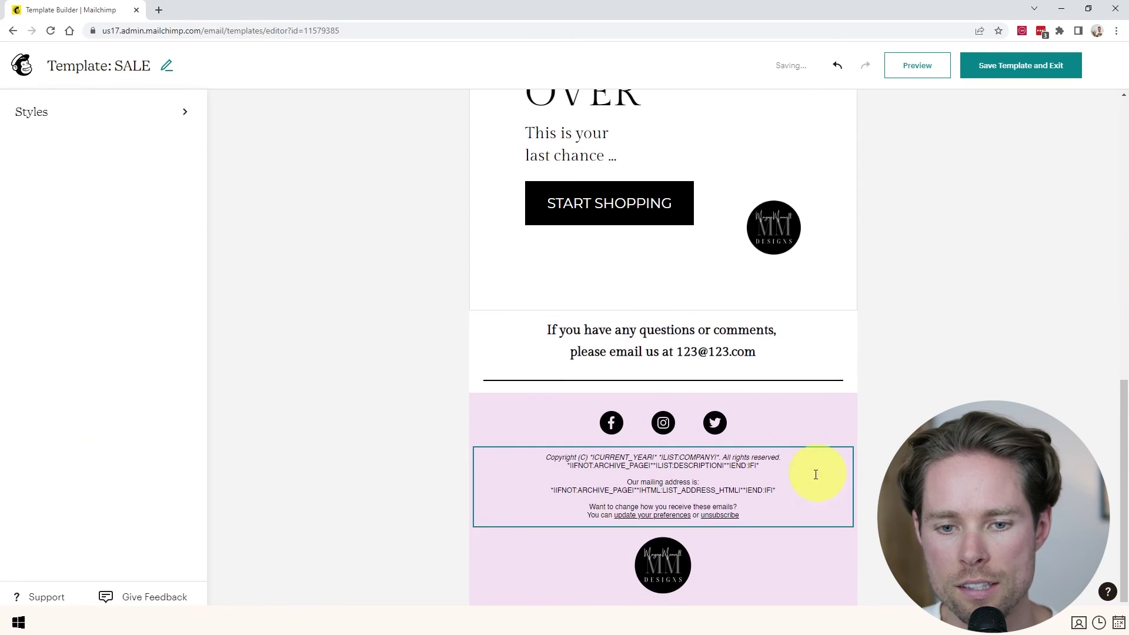
Review the SALE template from header to footer, including the content settings of the sale hero.
{"action": "scroll", "coordinate": [816, 474], "scroll_direction": "up", "scroll_amount": 15}
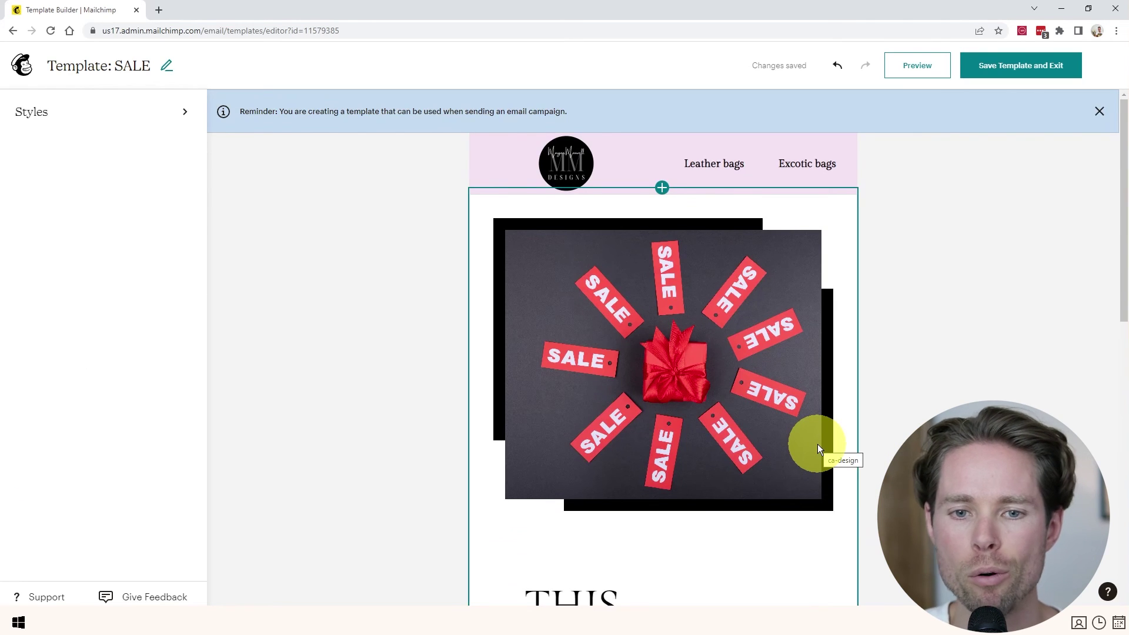
{"action": "scroll", "coordinate": [817, 443], "scroll_direction": "down", "scroll_amount": 7}
{"action": "scroll", "coordinate": [729, 380], "scroll_direction": "up", "scroll_amount": 1}
{"action": "scroll", "coordinate": [697, 367], "scroll_direction": "down", "scroll_amount": 2}
{"action": "left_click", "coordinate": [681, 244]}
{"action": "scroll", "coordinate": [647, 323], "scroll_direction": "up", "scroll_amount": 2}
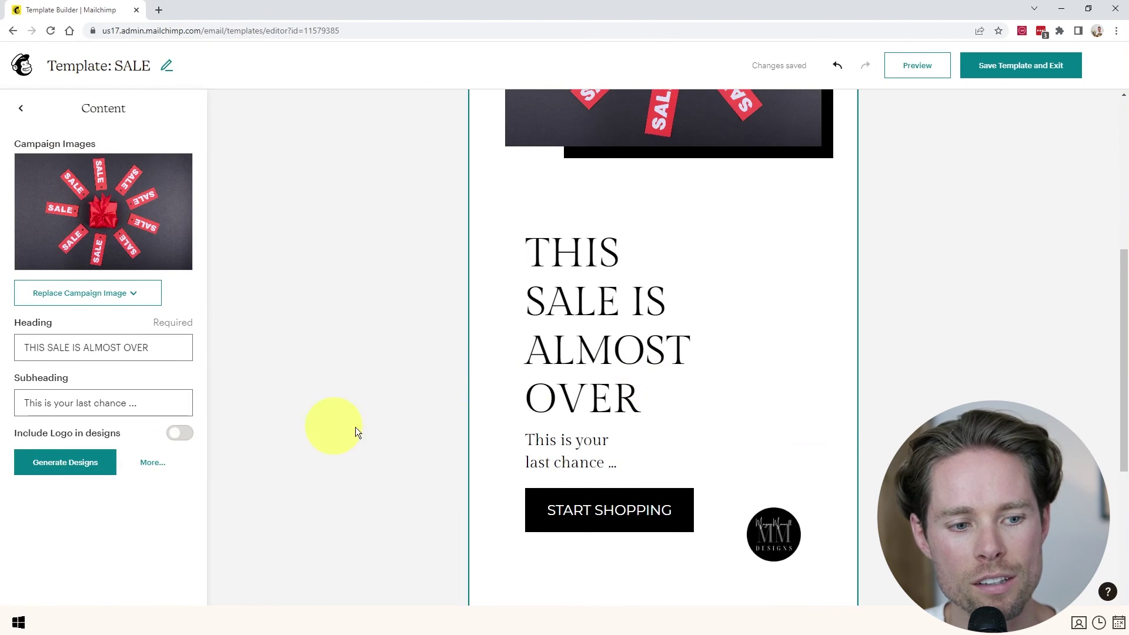
{"action": "scroll", "coordinate": [627, 374], "scroll_direction": "down", "scroll_amount": 3}
{"action": "scroll", "coordinate": [619, 336], "scroll_direction": "up", "scroll_amount": 9}
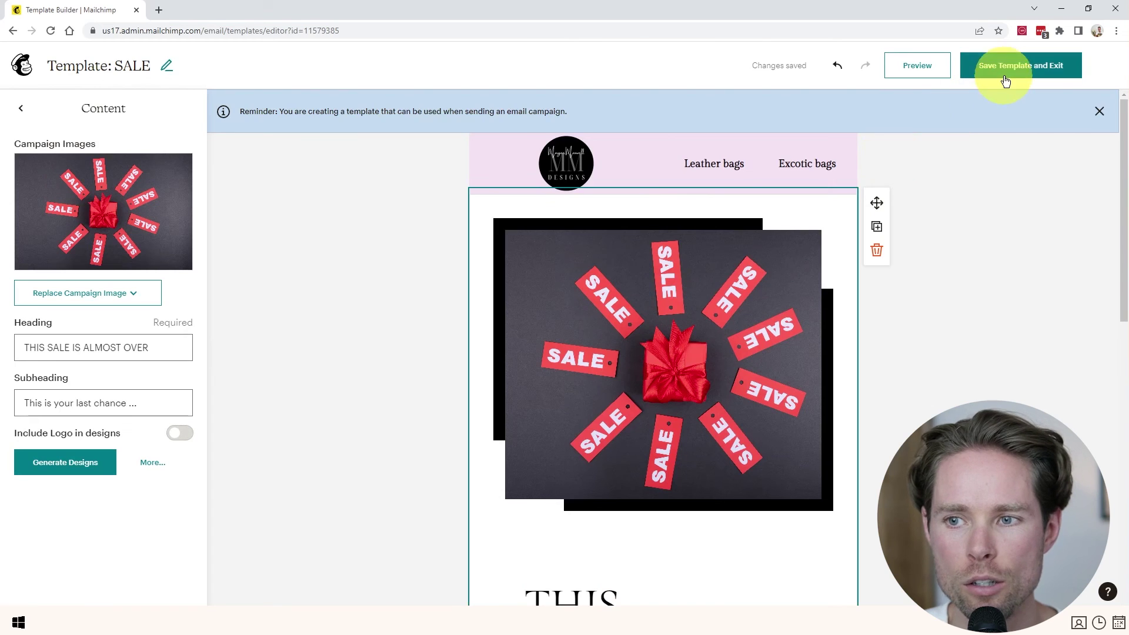
Save the SALE template, exit the builder, and open the Creative Assistant design library.
{"action": "left_click", "coordinate": [1013, 71]}
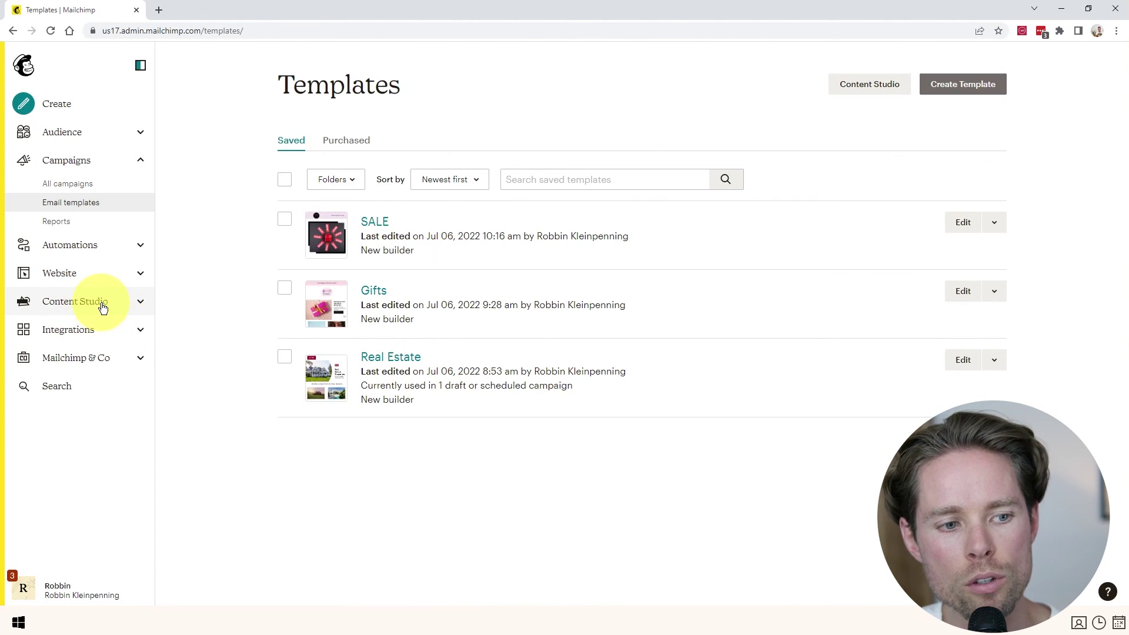
{"action": "left_click", "coordinate": [102, 306]}
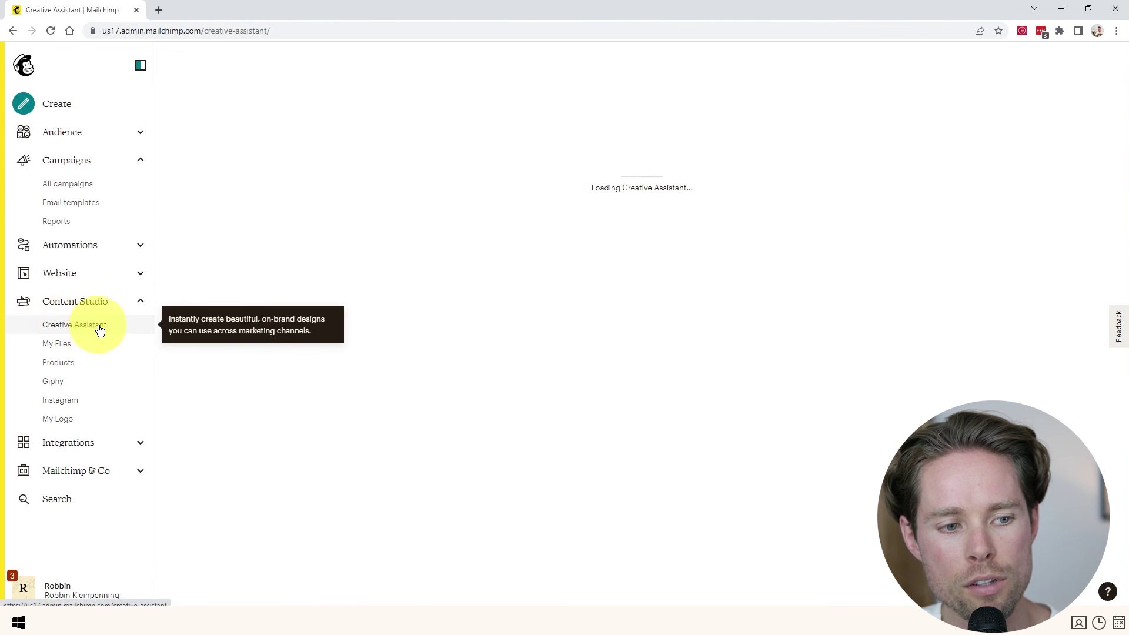
{"action": "left_click", "coordinate": [931, 151]}
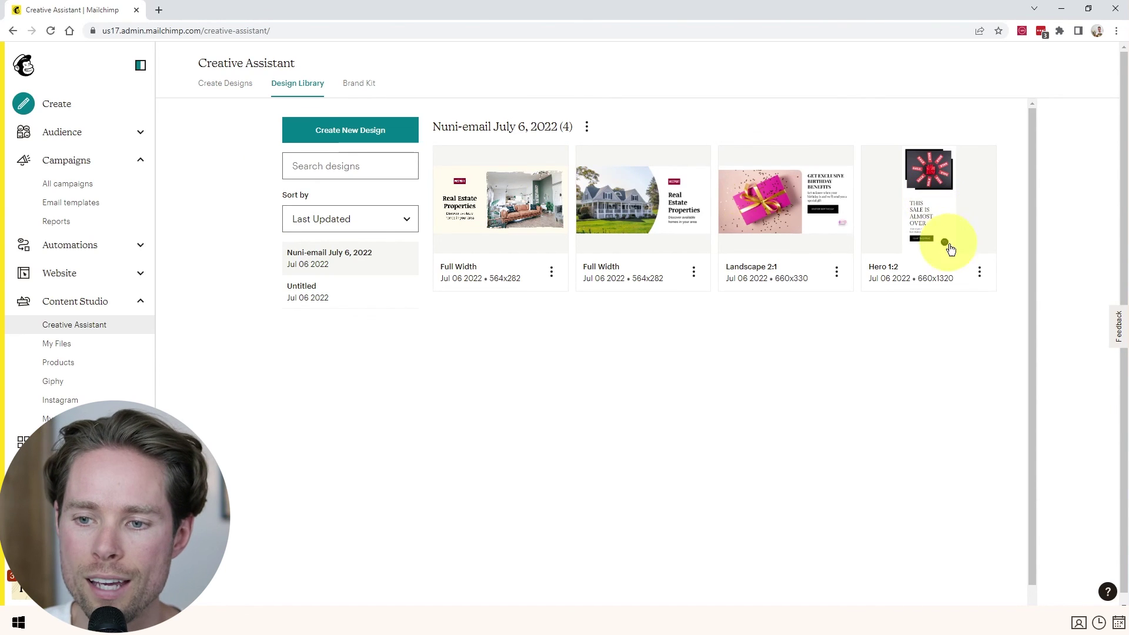
Download the Hero 1:2 sale design from the design library and dismiss the download notice.
{"action": "left_click", "coordinate": [980, 272]}
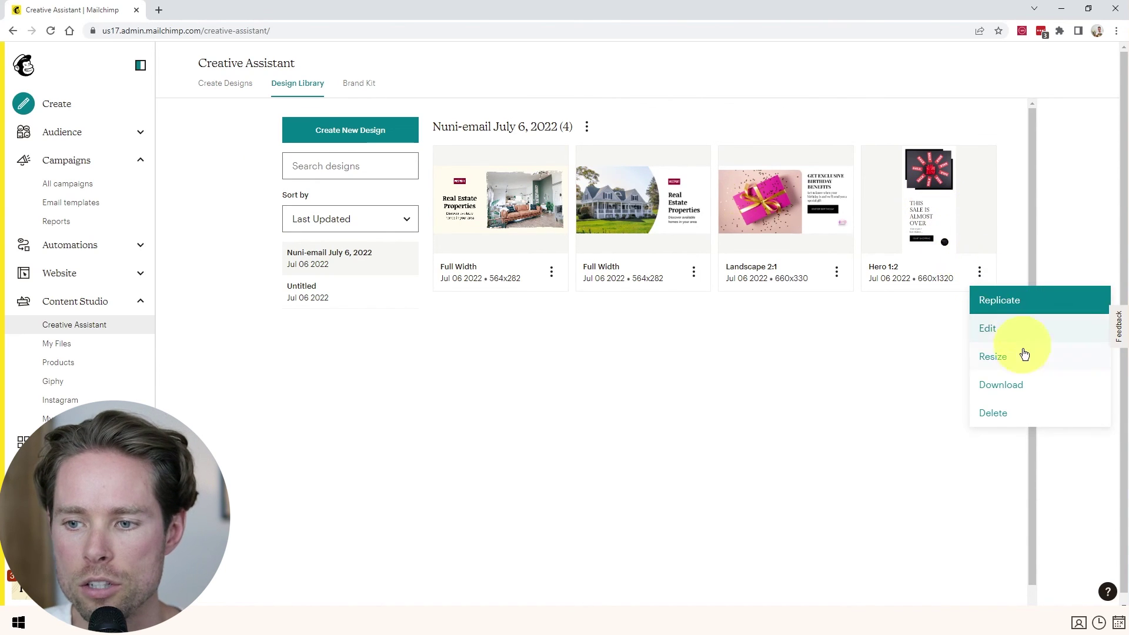
{"action": "left_click", "coordinate": [1020, 387]}
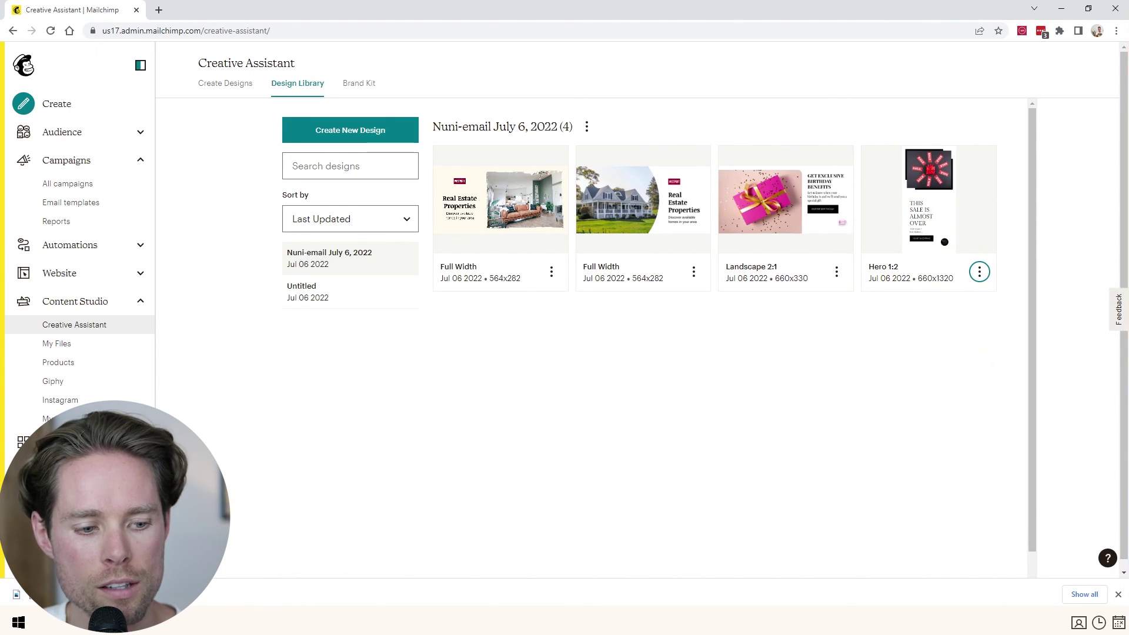
{"action": "left_click", "coordinate": [1119, 595]}
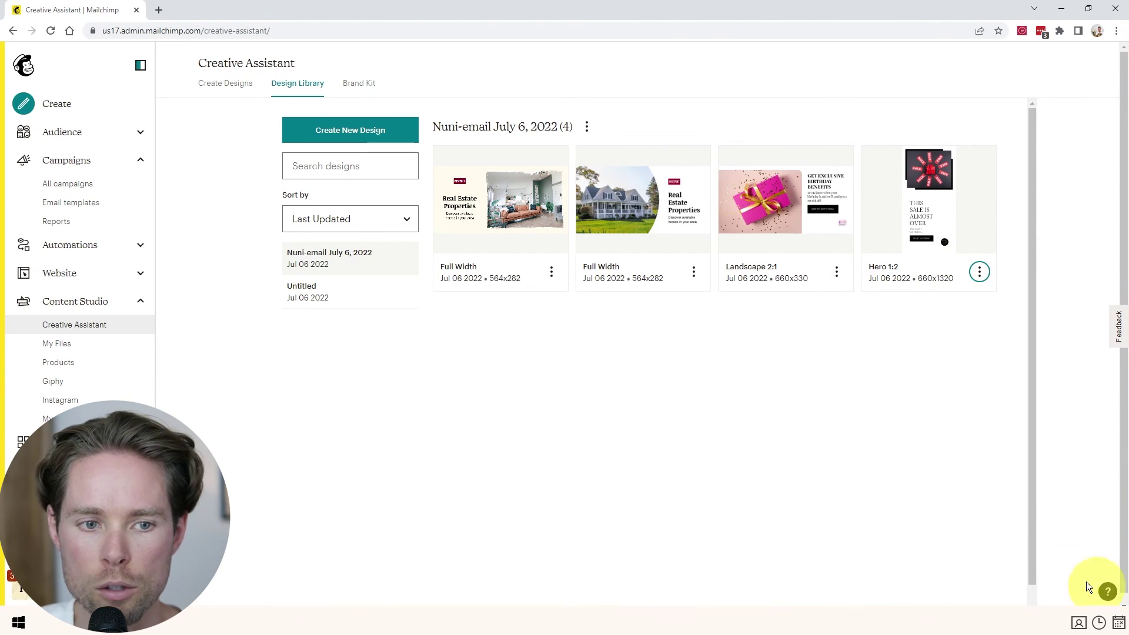
Return to the saved email templates and reopen the SALE template for editing.
{"action": "left_click", "coordinate": [51, 206]}
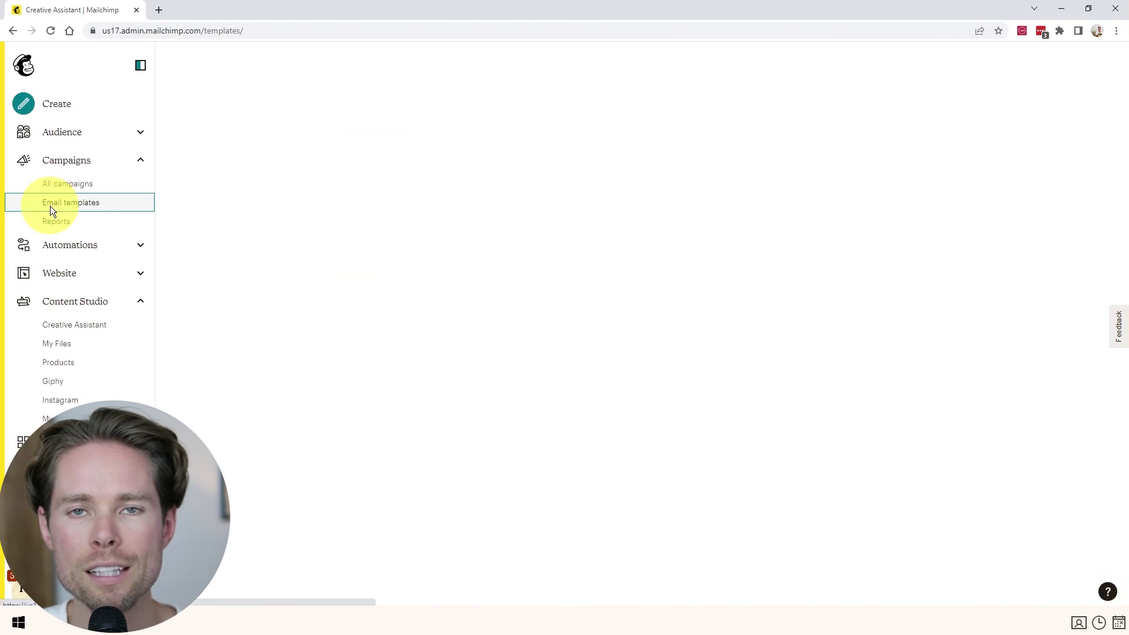
{"action": "left_click", "coordinate": [965, 223]}
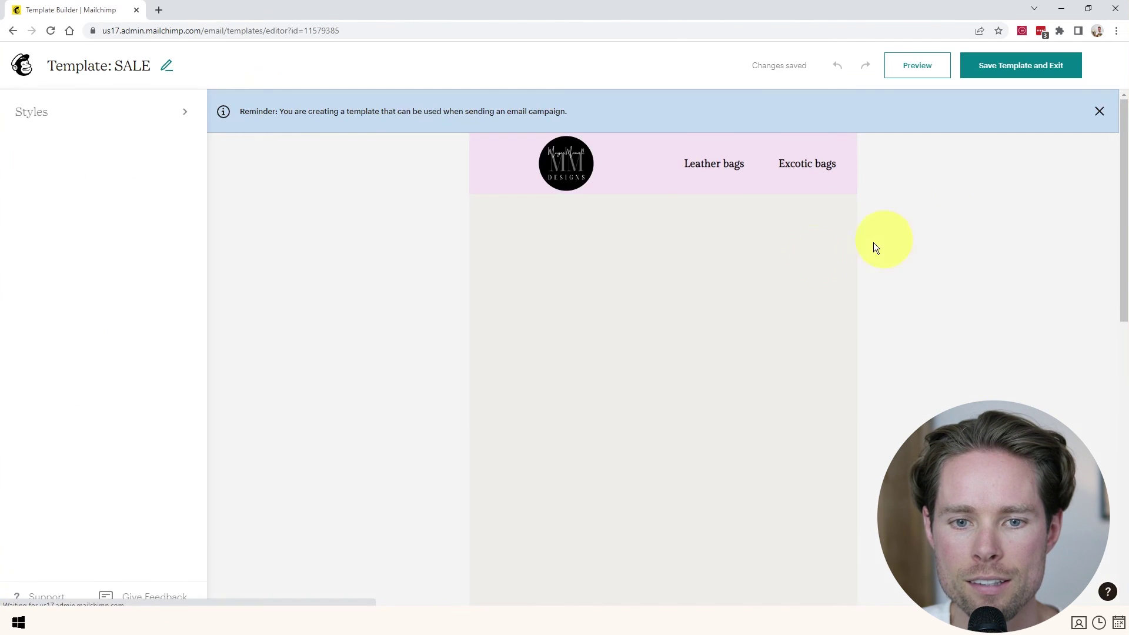
Insert an image block directly below the header and upload the downloaded sale hero design into it.
{"action": "left_click", "coordinate": [663, 195]}
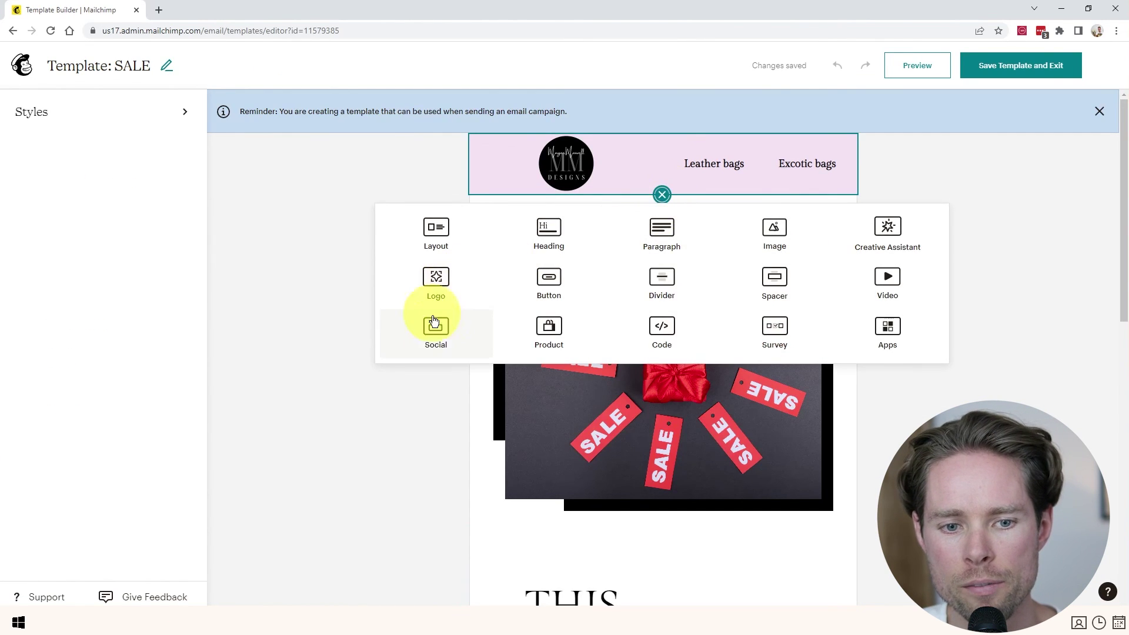
{"action": "left_click", "coordinate": [794, 239]}
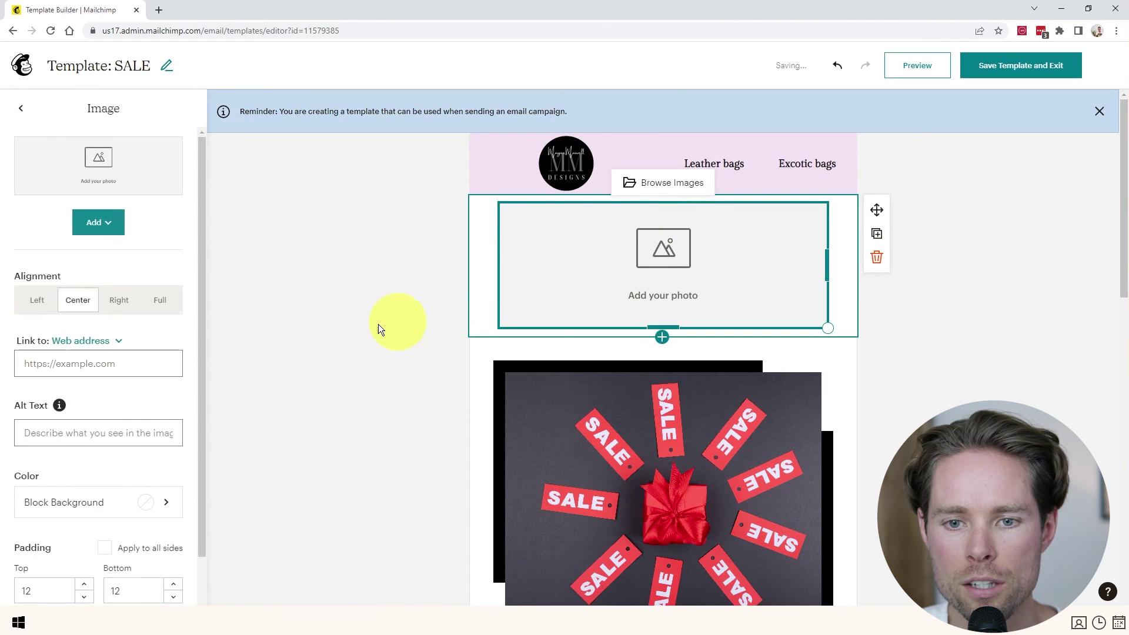
{"action": "left_click", "coordinate": [106, 224]}
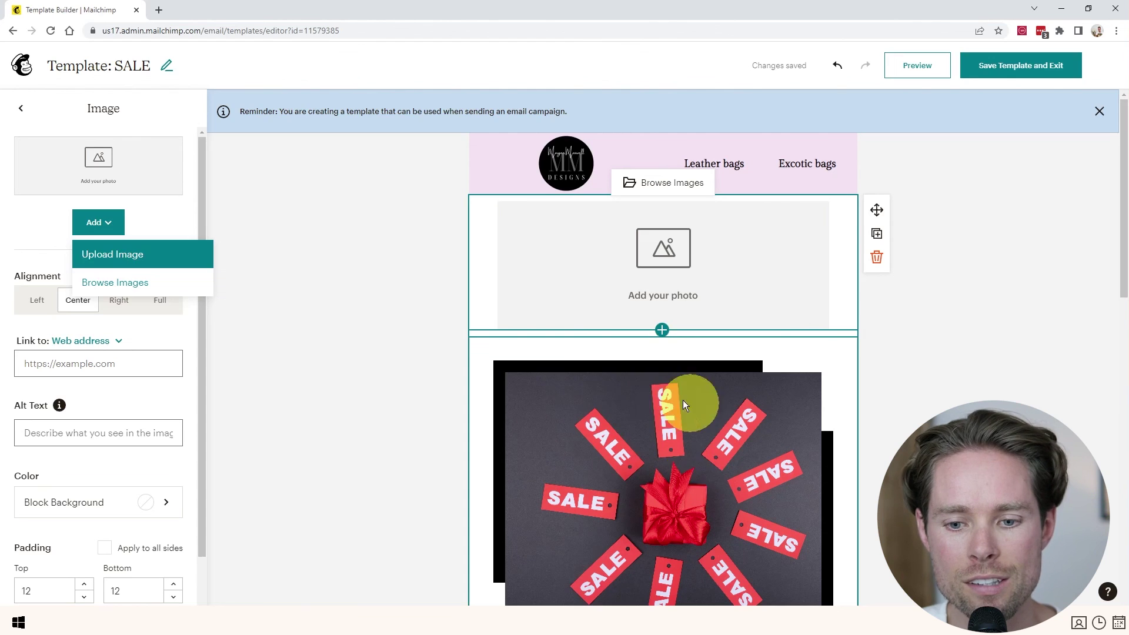
{"action": "left_click", "coordinate": [112, 257]}
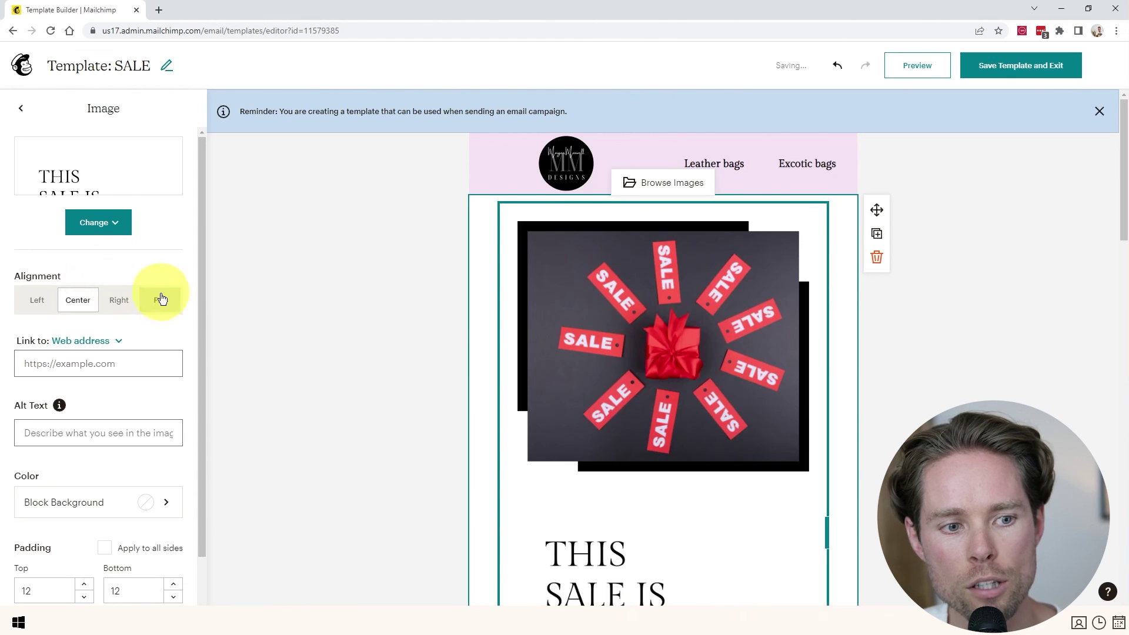
Set the uploaded hero image's alignment to Full and compare it with the original hero beneath it.
{"action": "left_click", "coordinate": [168, 301]}
{"action": "scroll", "coordinate": [687, 275], "scroll_direction": "down", "scroll_amount": 10}
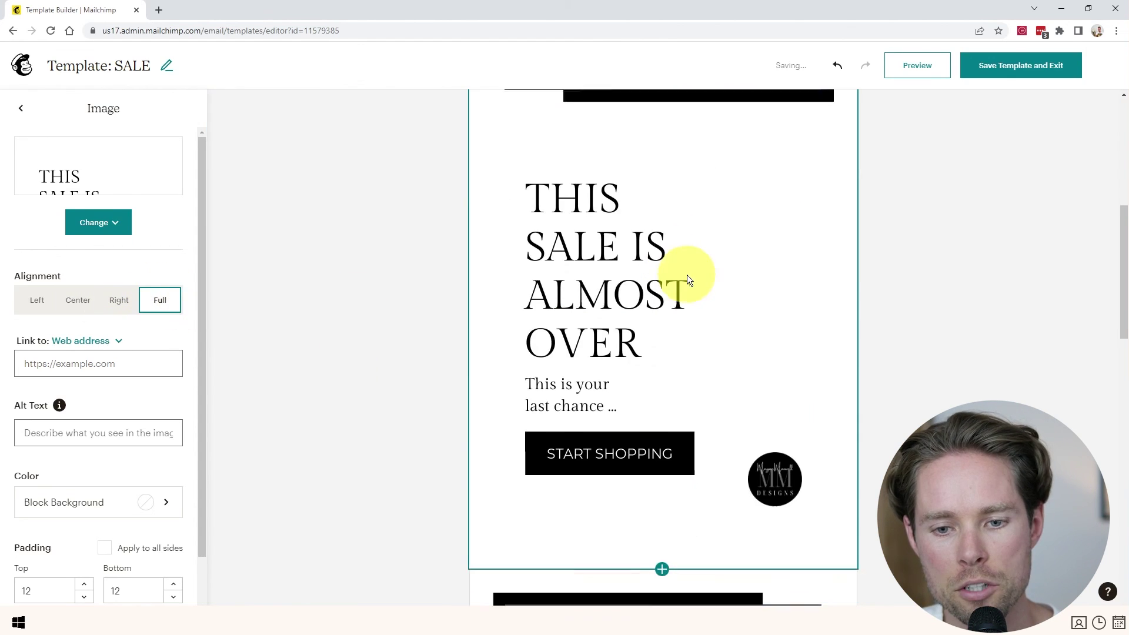
{"action": "scroll", "coordinate": [706, 312], "scroll_direction": "up", "scroll_amount": 5}
{"action": "scroll", "coordinate": [708, 382], "scroll_direction": "down", "scroll_amount": 5}
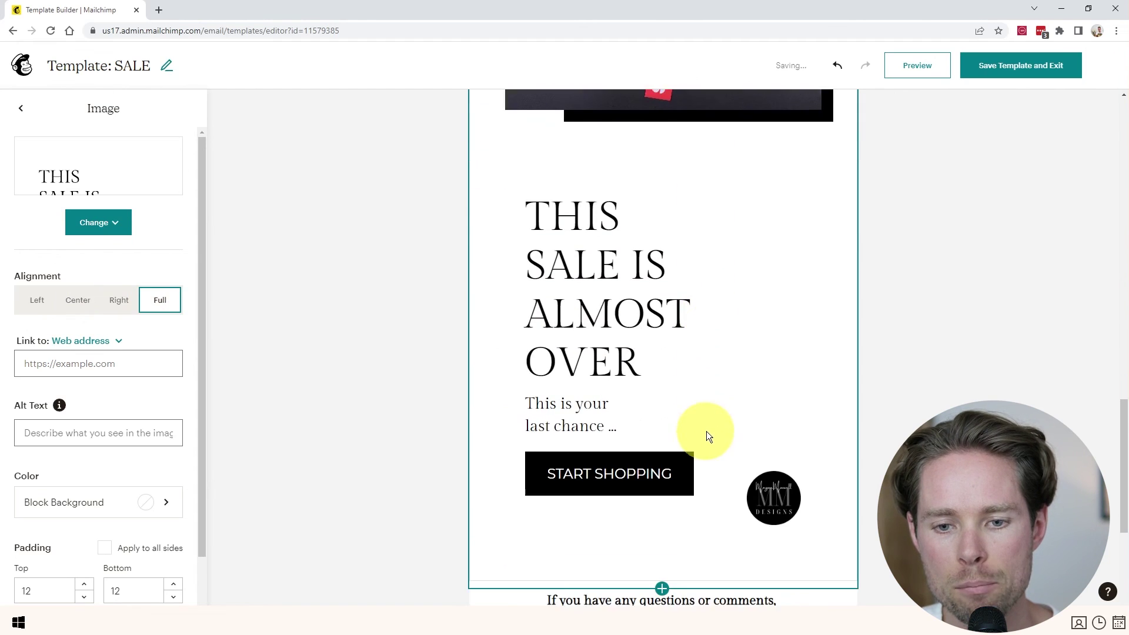
{"action": "scroll", "coordinate": [717, 362], "scroll_direction": "up", "scroll_amount": 5}
{"action": "scroll", "coordinate": [730, 388], "scroll_direction": "up", "scroll_amount": 4}
{"action": "scroll", "coordinate": [725, 383], "scroll_direction": "down", "scroll_amount": 5}
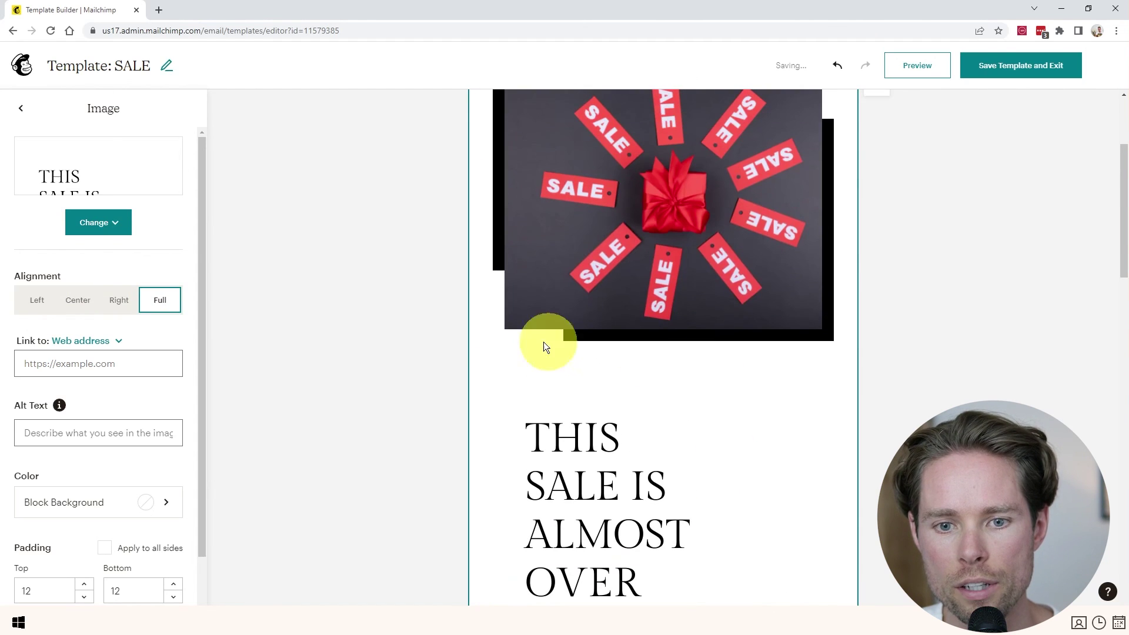
Delete the original sale hero block beneath the uploaded hero image.
{"action": "left_click", "coordinate": [40, 360]}
{"action": "scroll", "coordinate": [698, 325], "scroll_direction": "up", "scroll_amount": 3}
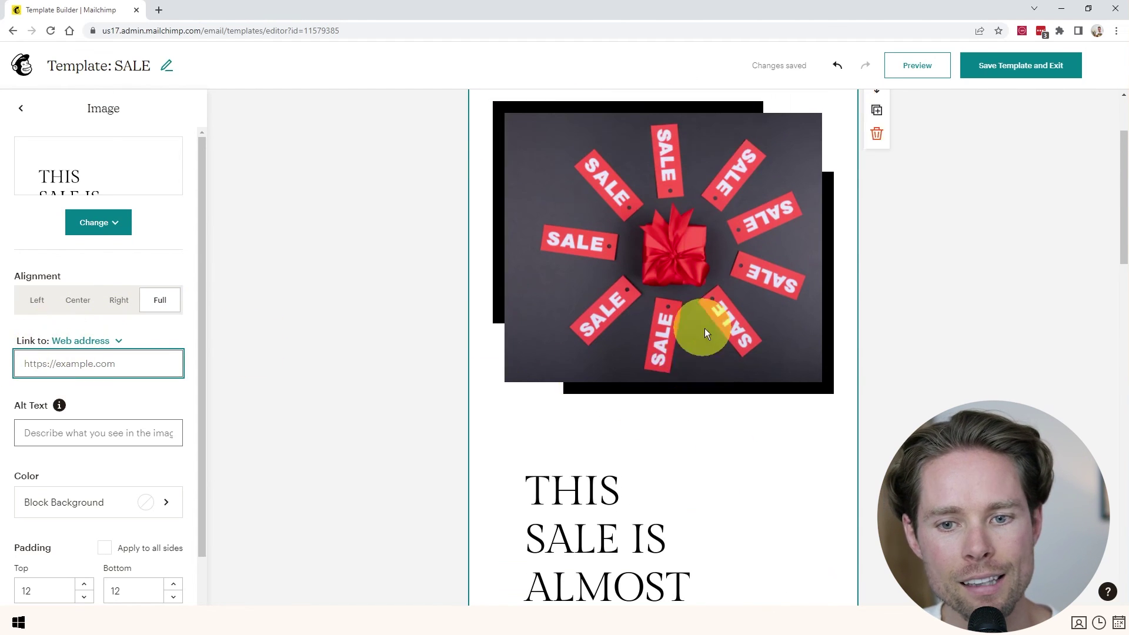
{"action": "scroll", "coordinate": [599, 348], "scroll_direction": "up", "scroll_amount": 3}
{"action": "scroll", "coordinate": [812, 234], "scroll_direction": "down", "scroll_amount": 4}
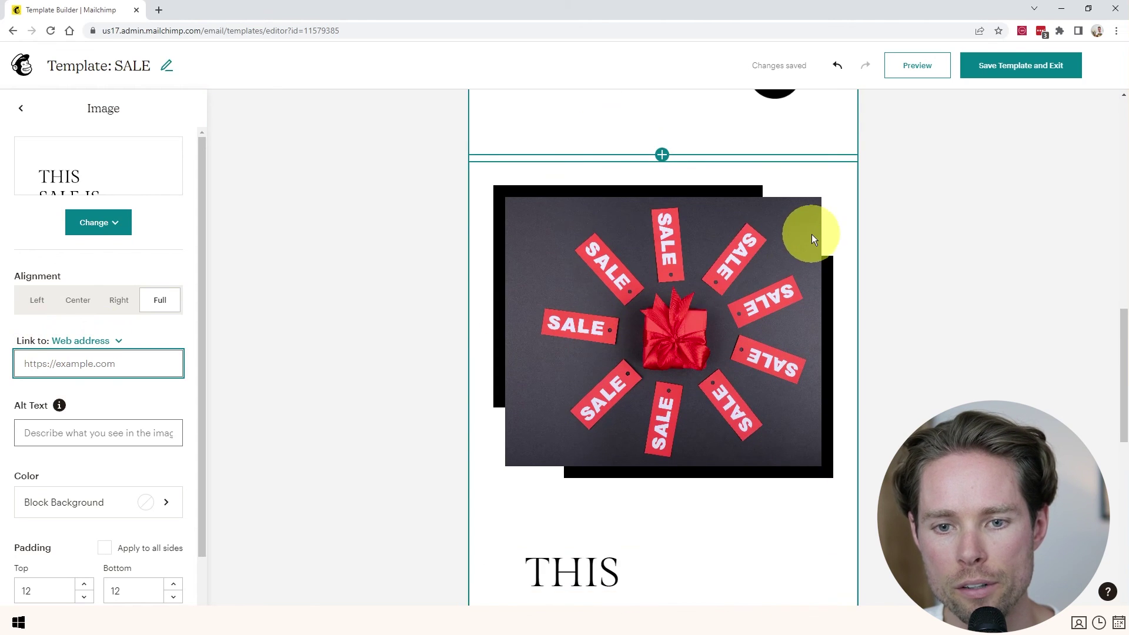
{"action": "left_click", "coordinate": [827, 218]}
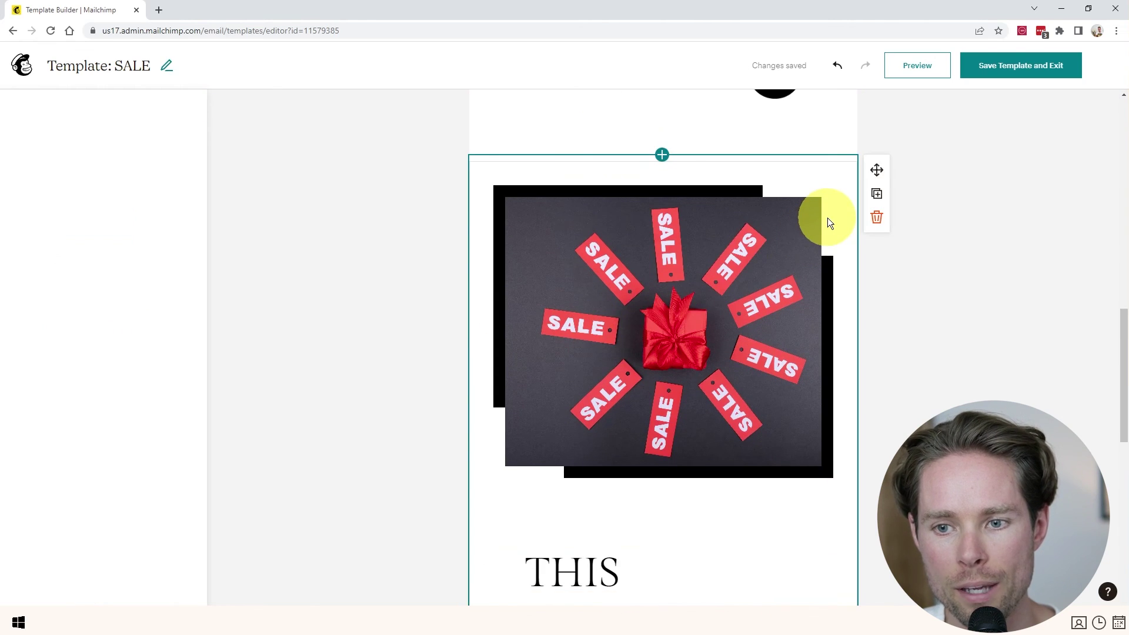
{"action": "left_click", "coordinate": [878, 217]}
Set the bottom padding of the uploaded hero image to 0.
{"action": "left_click", "coordinate": [761, 355]}
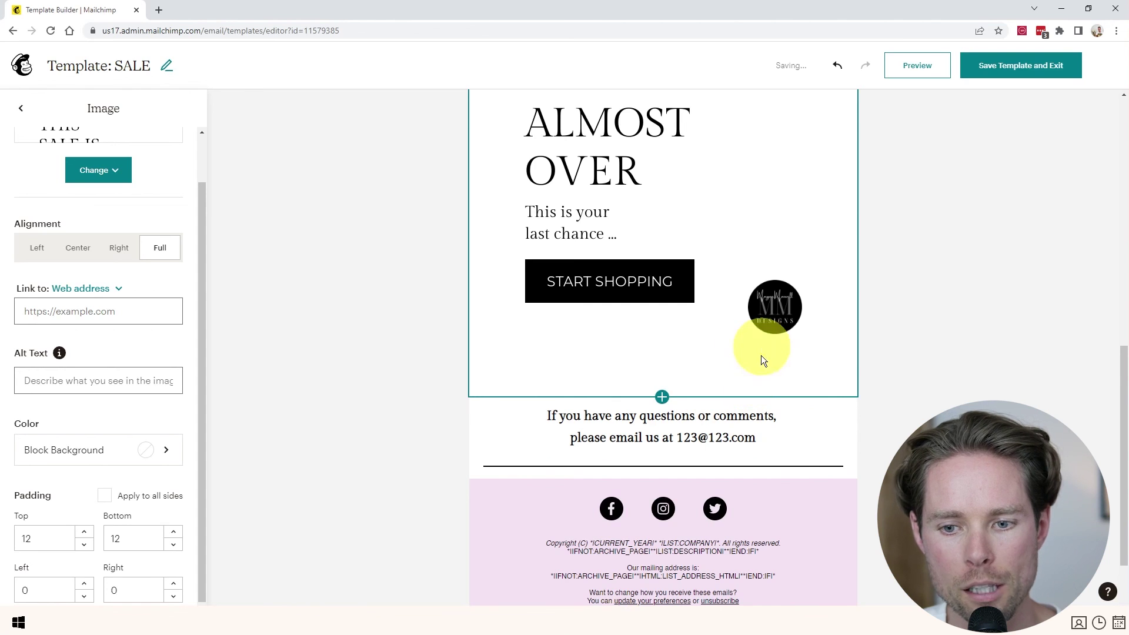
{"action": "left_click", "coordinate": [107, 539]}
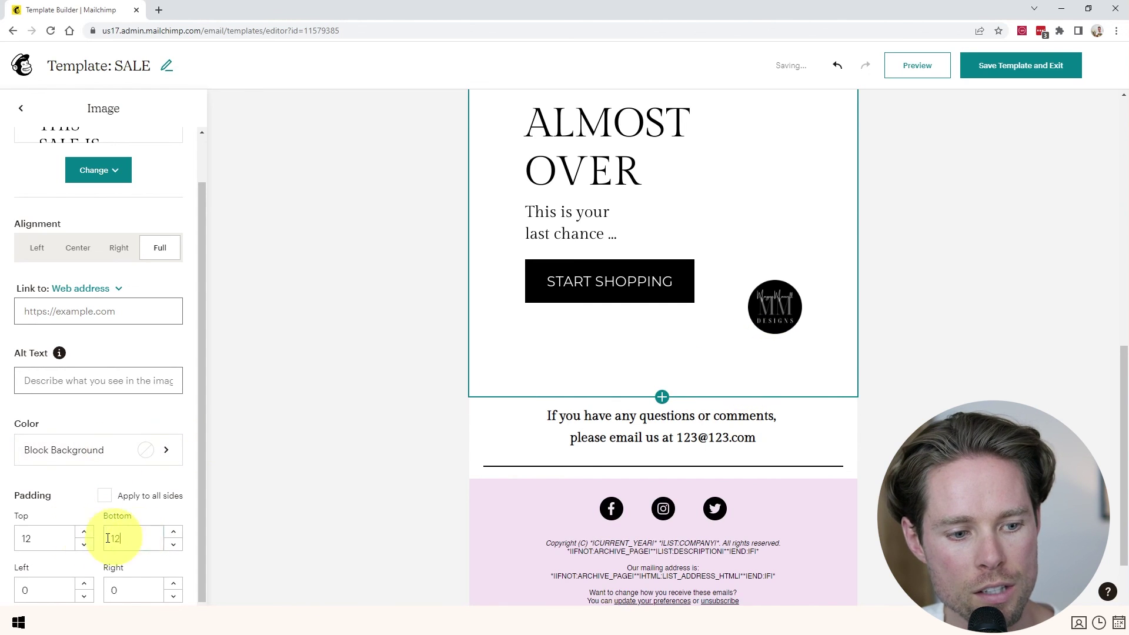
{"action": "type", "text": "0"}
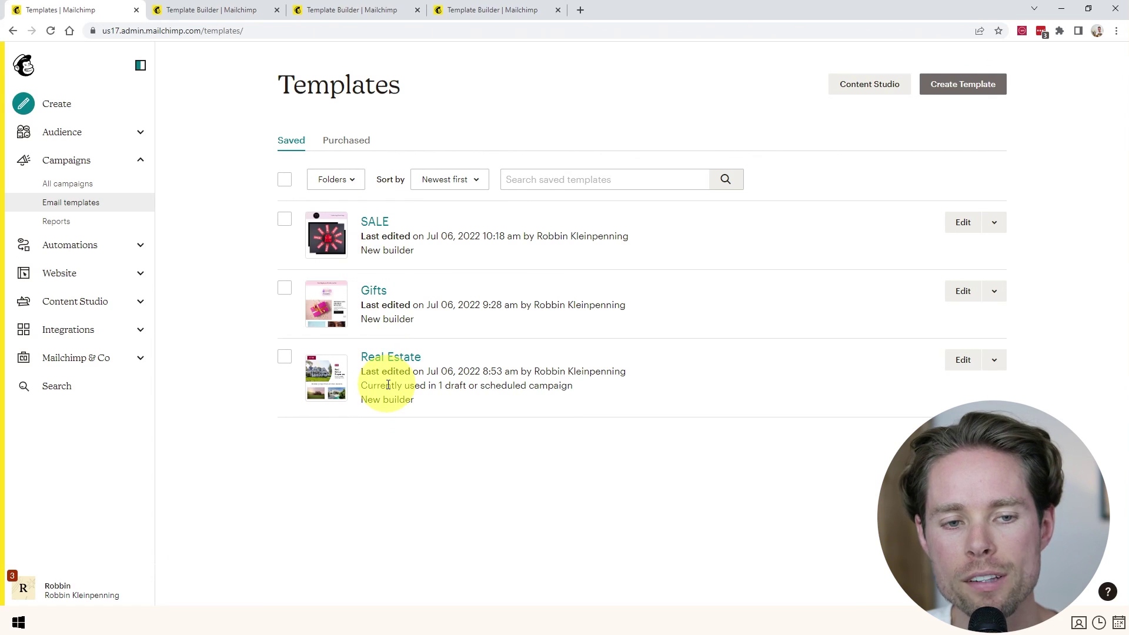
Look through the Real Estate, Gifts and SALE templates in their open template builders.
{"action": "mouse_move", "coordinate": [334, 241]}
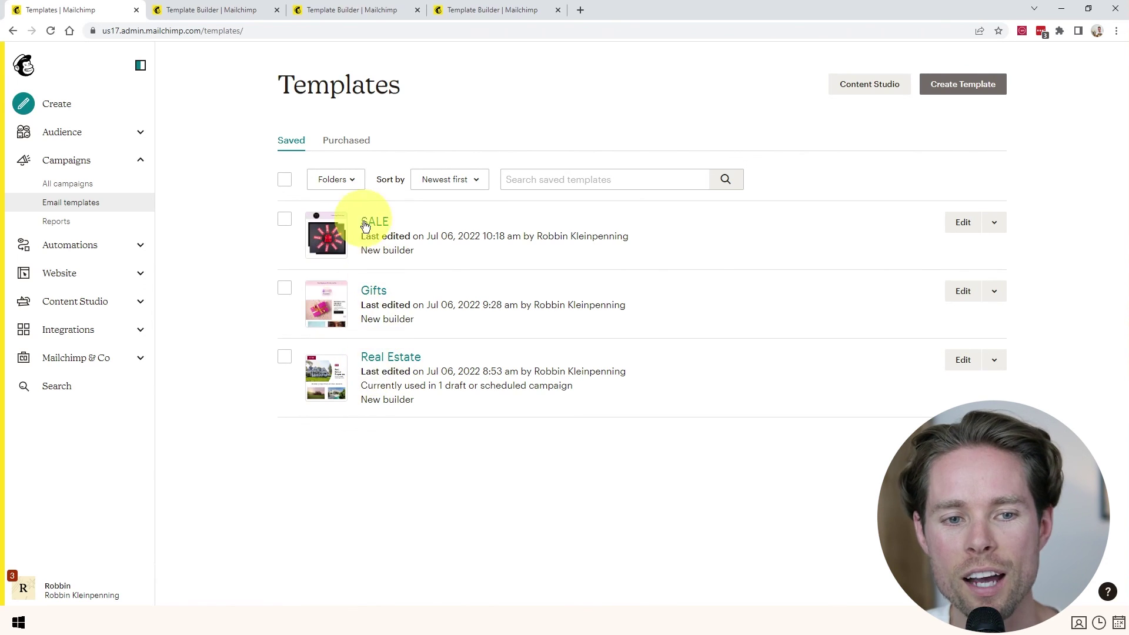
{"action": "left_click", "coordinate": [222, 15]}
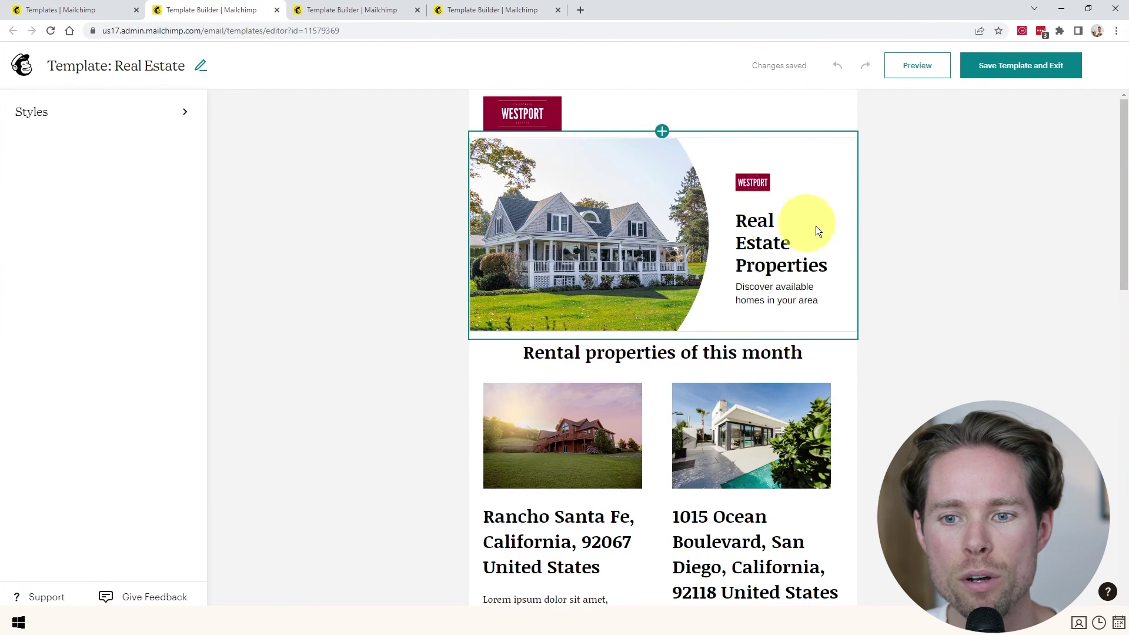
{"action": "scroll", "coordinate": [873, 256], "scroll_direction": "down", "scroll_amount": 10}
{"action": "key", "text": "ctrl+Tab"}
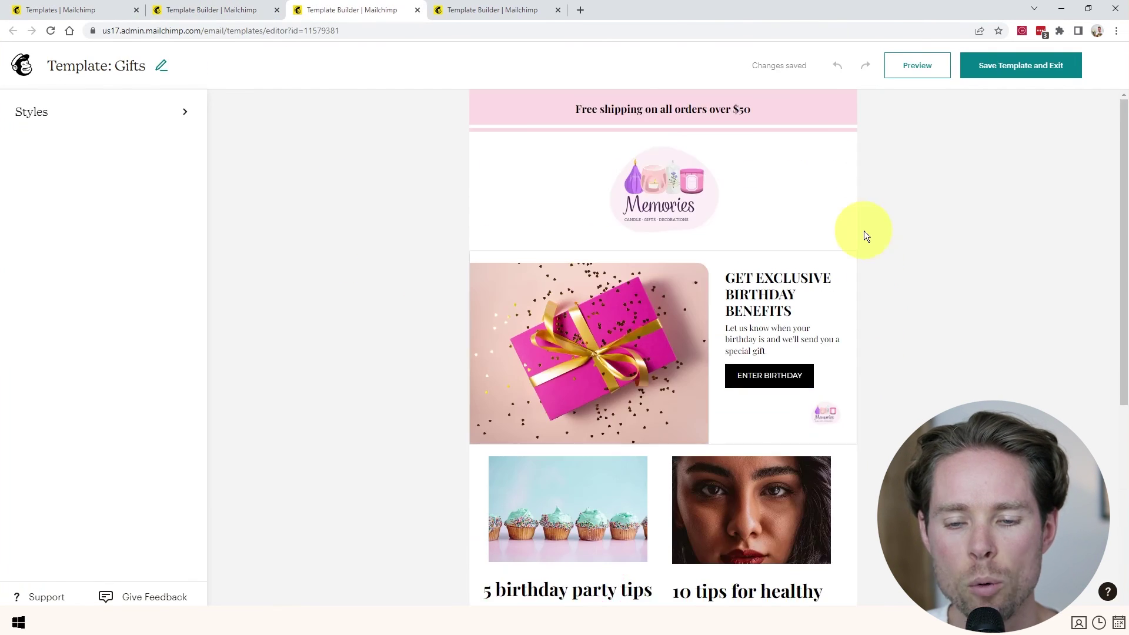
{"action": "scroll", "coordinate": [865, 233], "scroll_direction": "down", "scroll_amount": 6}
{"action": "key", "text": "ctrl+Tab"}
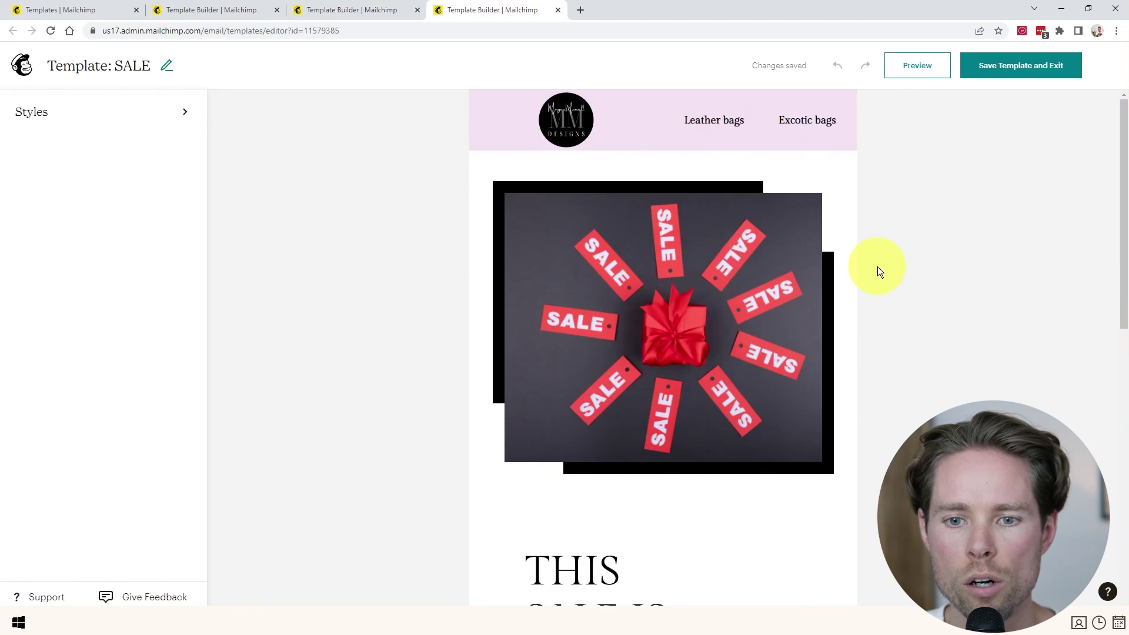
{"action": "scroll", "coordinate": [878, 267], "scroll_direction": "down", "scroll_amount": 8}
{"action": "scroll", "coordinate": [880, 274], "scroll_direction": "up", "scroll_amount": 8}
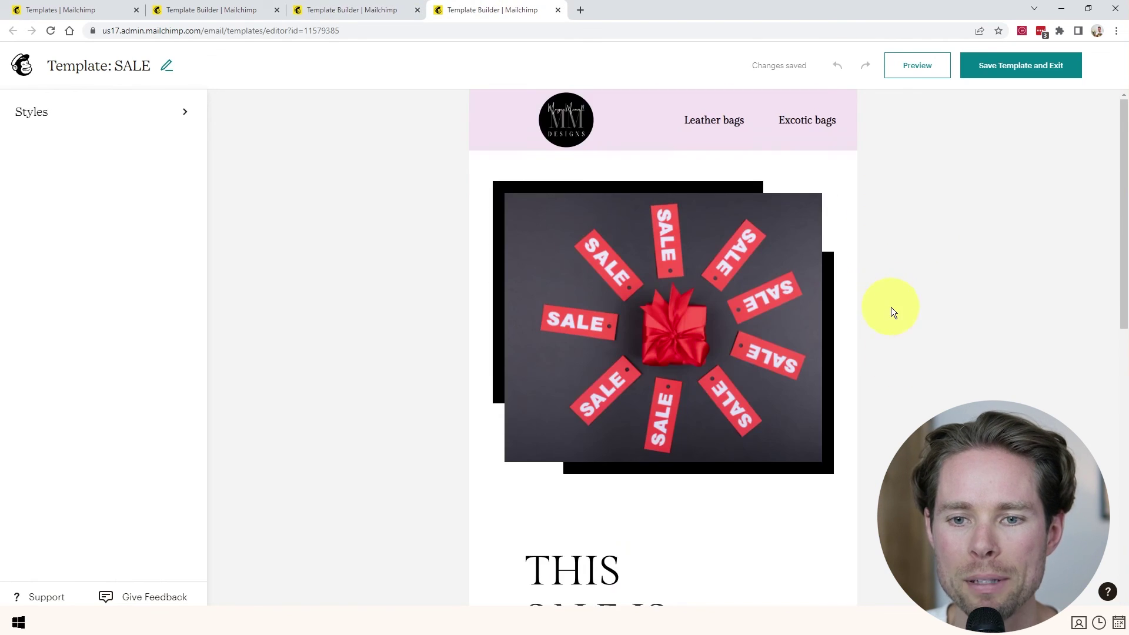
Revisit the Gifts and Real Estate layouts and examine the SALE template from header to footer.
{"action": "left_click", "coordinate": [330, 13]}
{"action": "scroll", "coordinate": [603, 217], "scroll_direction": "down", "scroll_amount": 1}
{"action": "scroll", "coordinate": [604, 217], "scroll_direction": "down", "scroll_amount": 5}
{"action": "scroll", "coordinate": [630, 302], "scroll_direction": "up", "scroll_amount": 6}
{"action": "left_click", "coordinate": [247, 11]}
{"action": "scroll", "coordinate": [595, 251], "scroll_direction": "down", "scroll_amount": 10}
{"action": "scroll", "coordinate": [594, 253], "scroll_direction": "up", "scroll_amount": 7}
{"action": "left_click", "coordinate": [447, 10]}
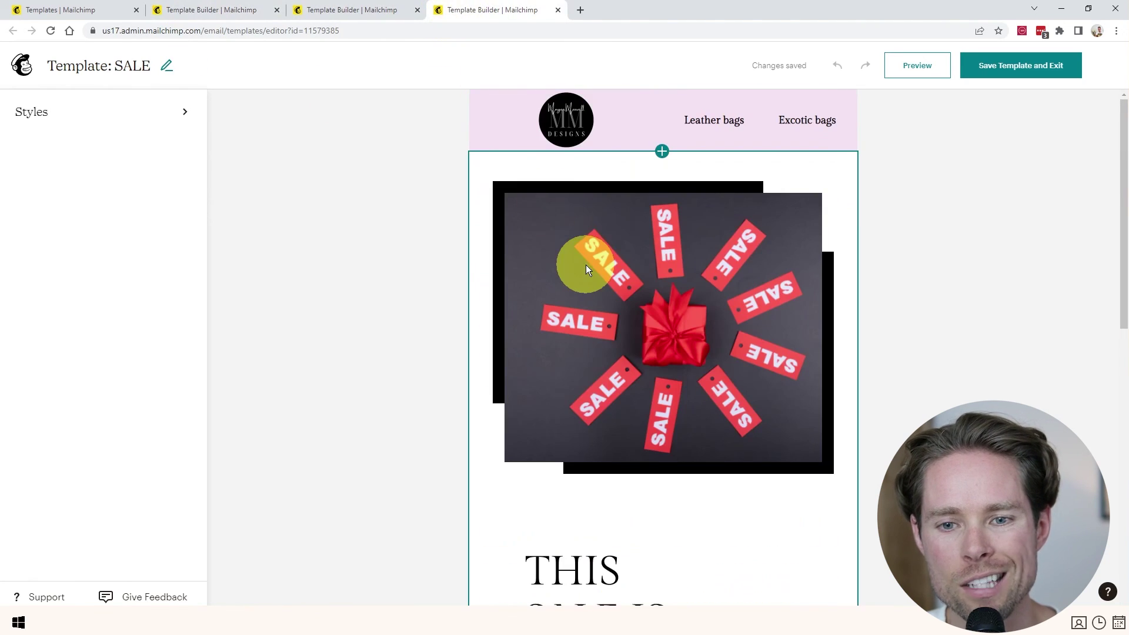
{"action": "scroll", "coordinate": [587, 262], "scroll_direction": "down", "scroll_amount": 10}
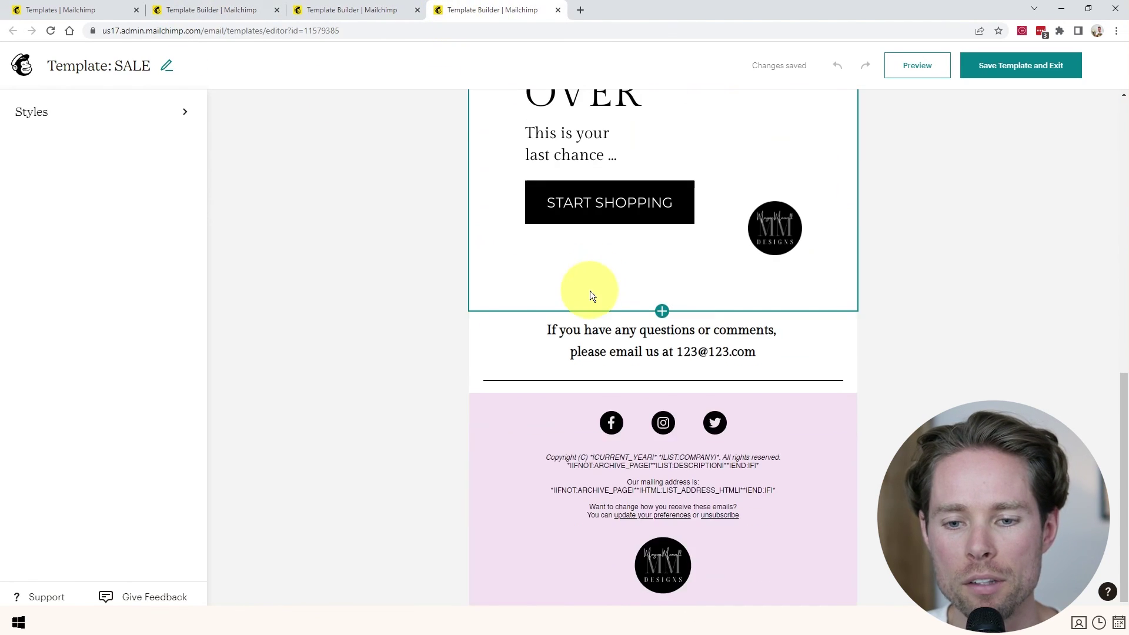
{"action": "scroll", "coordinate": [606, 337], "scroll_direction": "up", "scroll_amount": 10}
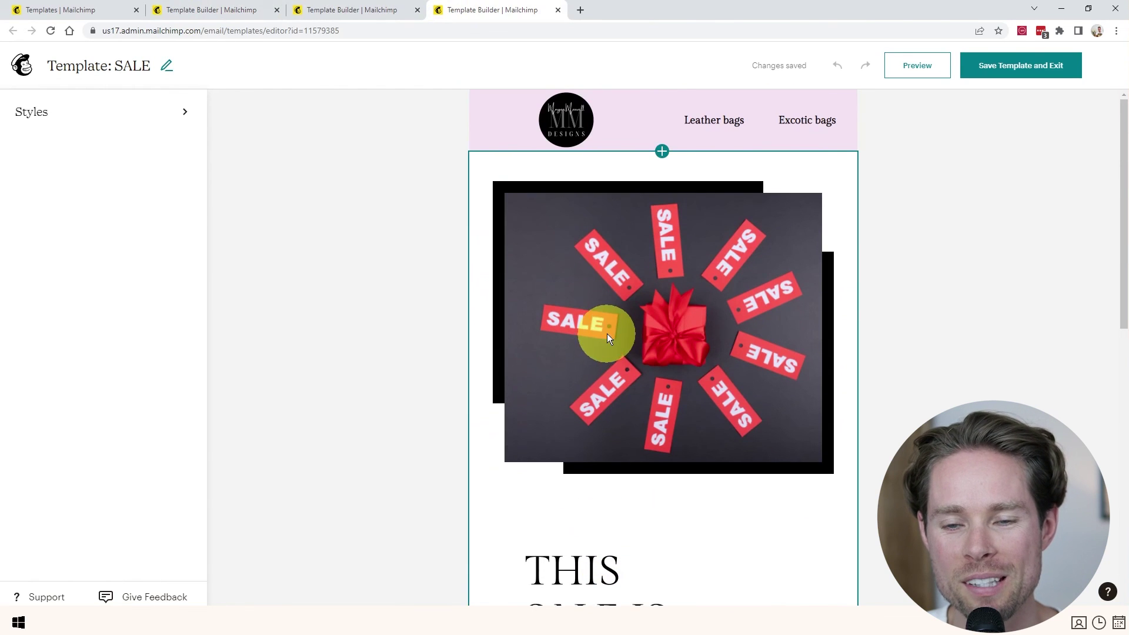